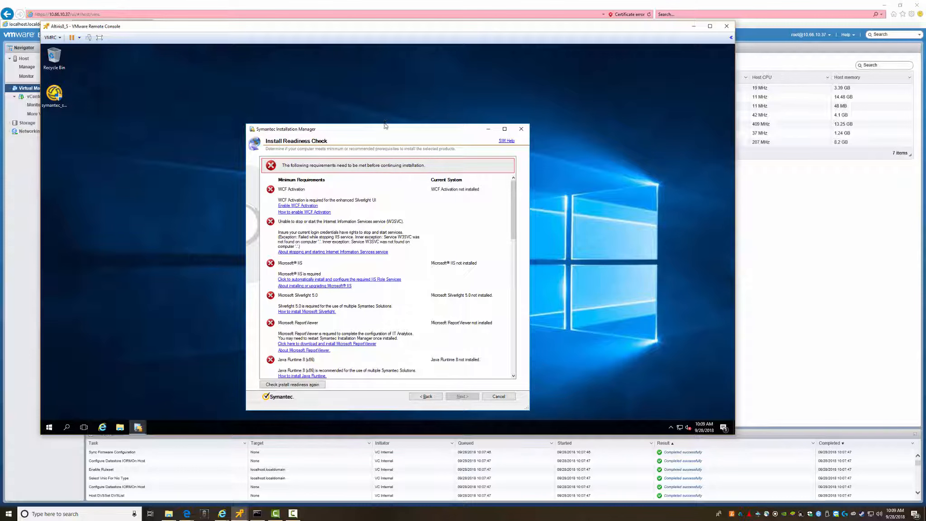
- Stretch the Install Readiness Check window taller and wider, scrolling to review the requirement rows
left_click_drag(384, 124, 384, 48)
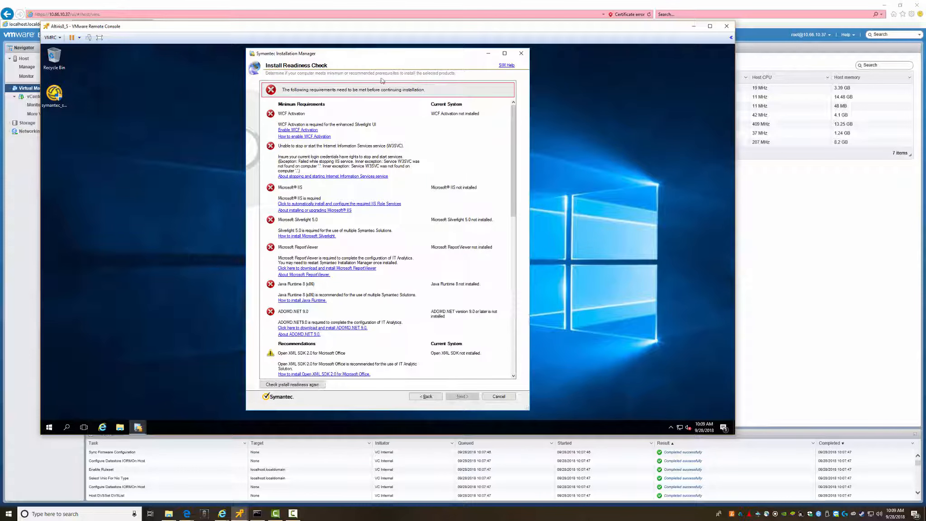
scroll(365, 292, "down", 5)
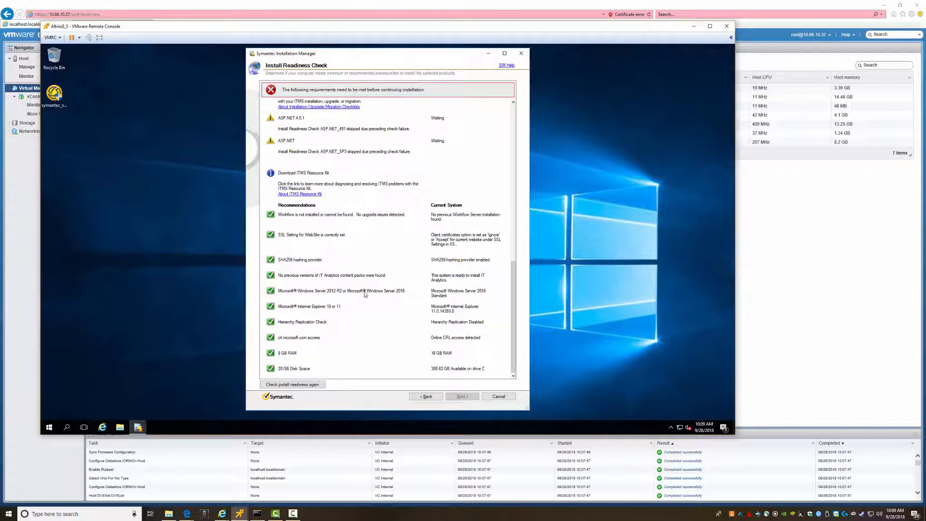
scroll(365, 294, "up", 5)
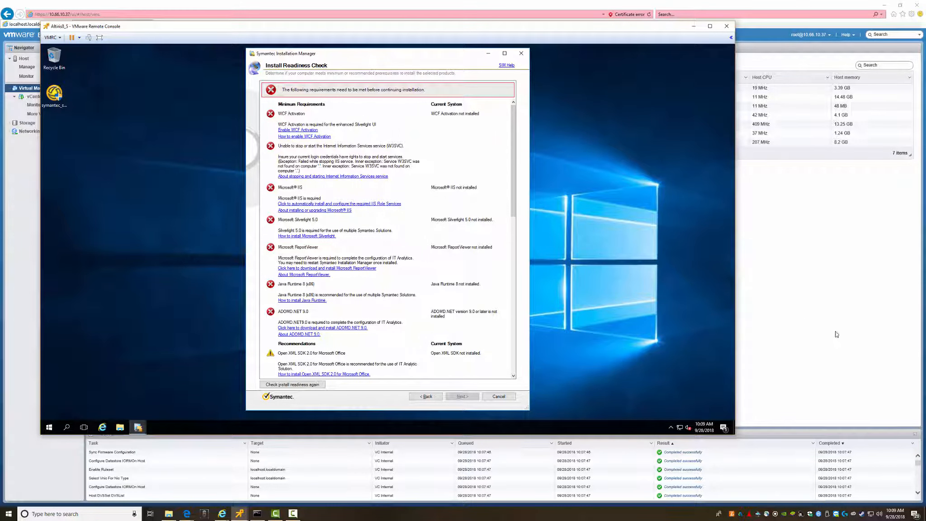
left_click_drag(530, 302, 715, 303)
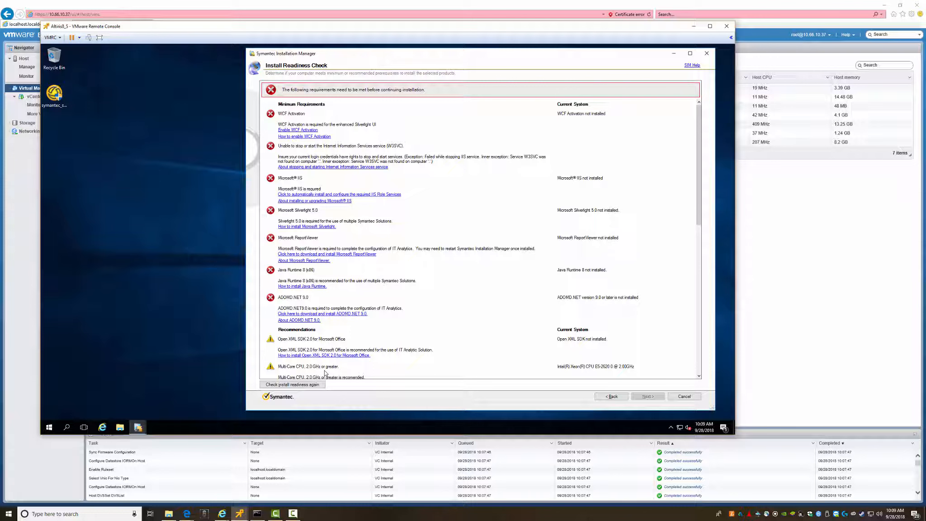
scroll(400, 239, "down", 10)
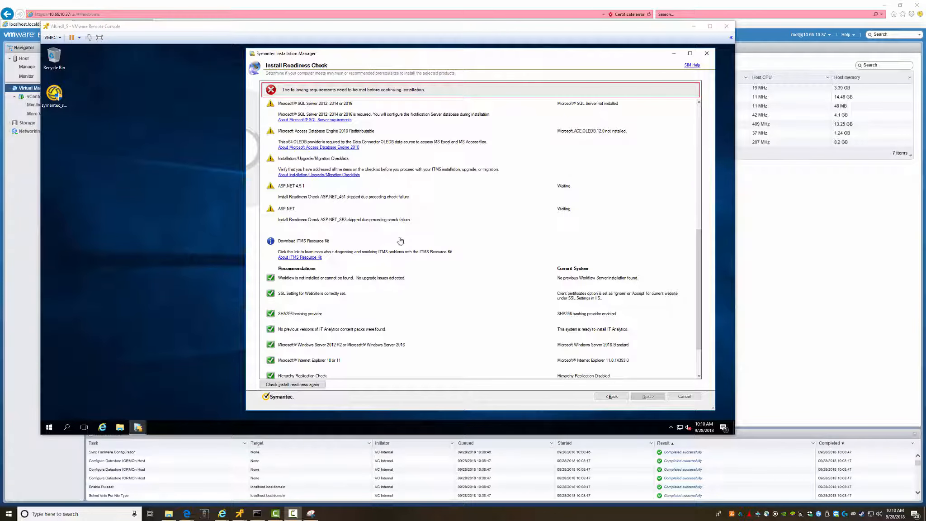
- Run the Enable WCF Activation fix and confirm it with Yes
left_click(699, 112)
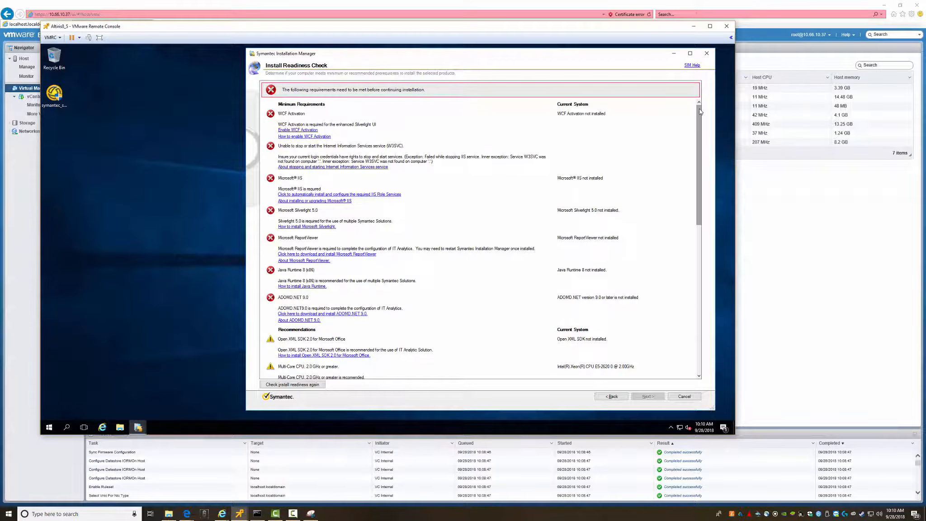
left_click(298, 130)
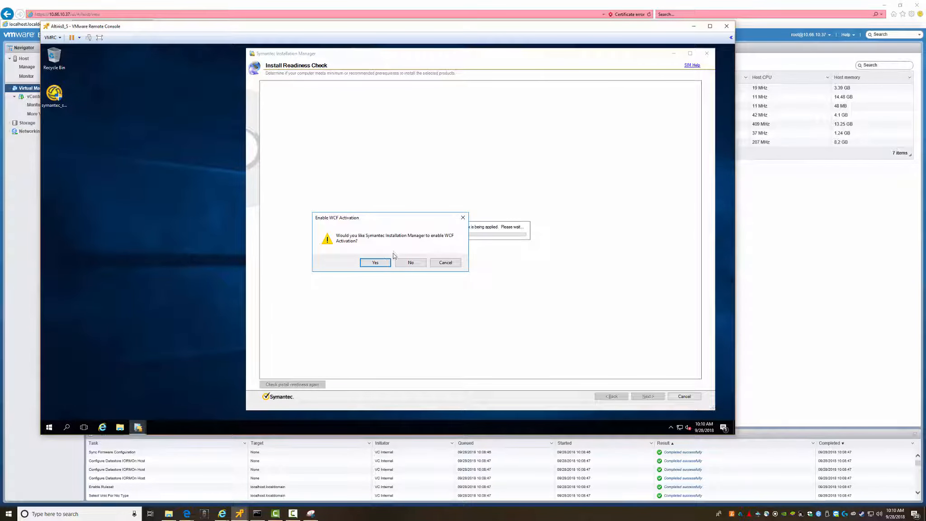
left_click(375, 264)
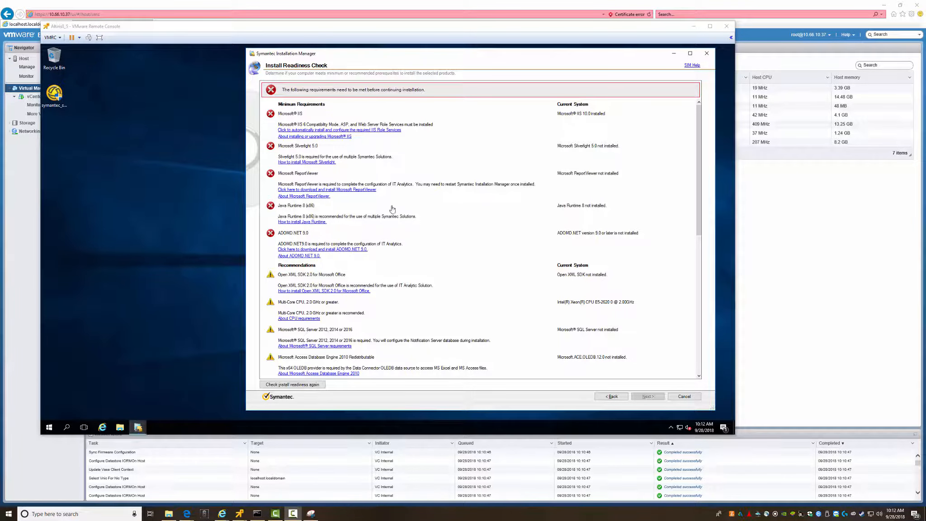
- Auto-install the required IIS Role Services, answering Yes to the confirmation
left_click(375, 130)
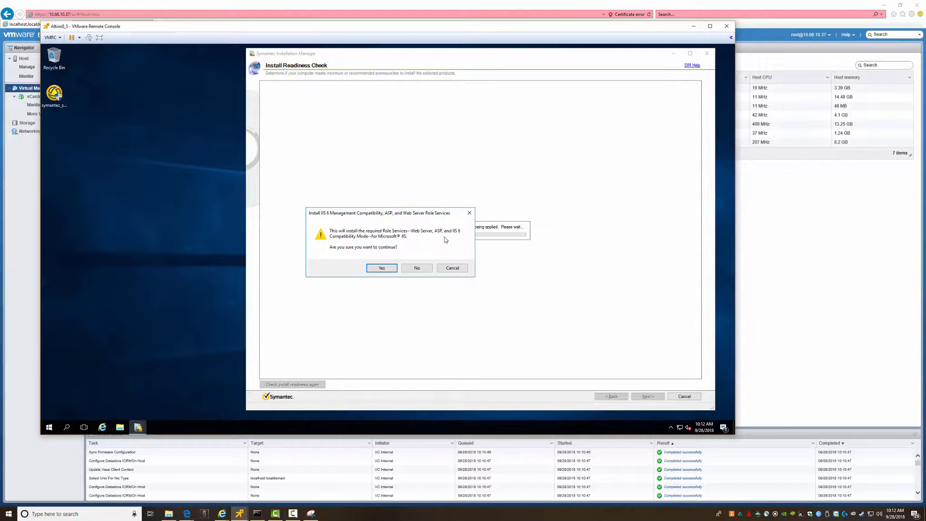
left_click(382, 270)
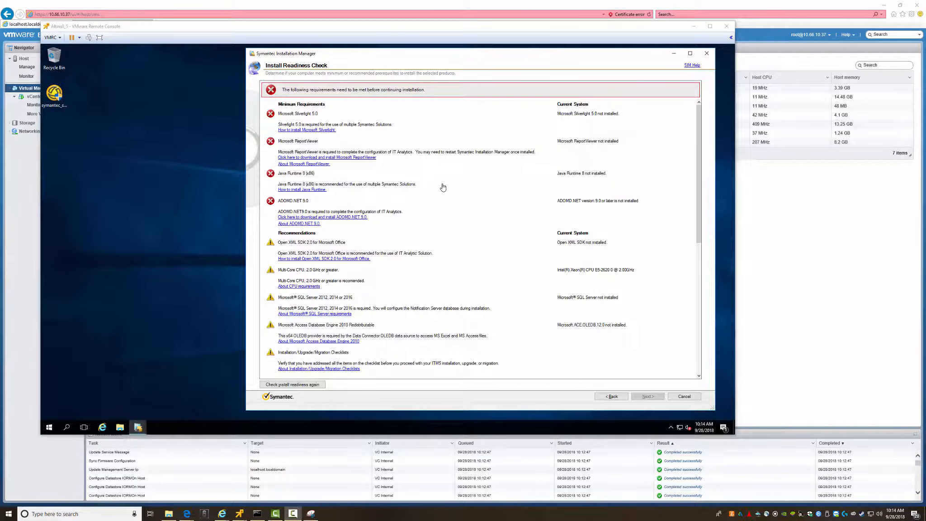
- Open the How to install Microsoft Silverlight page, declining IE's recommended settings and dismissing its alerts
left_click(308, 131)
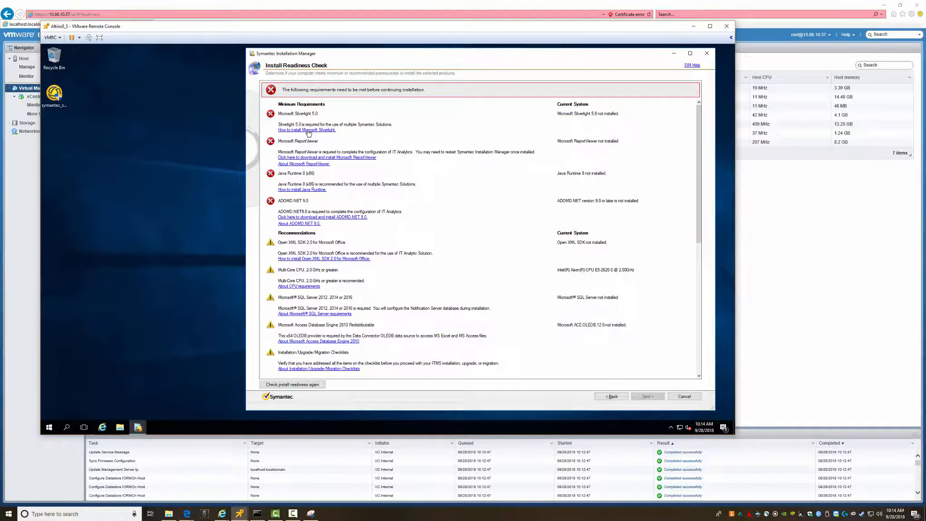
left_click(309, 130)
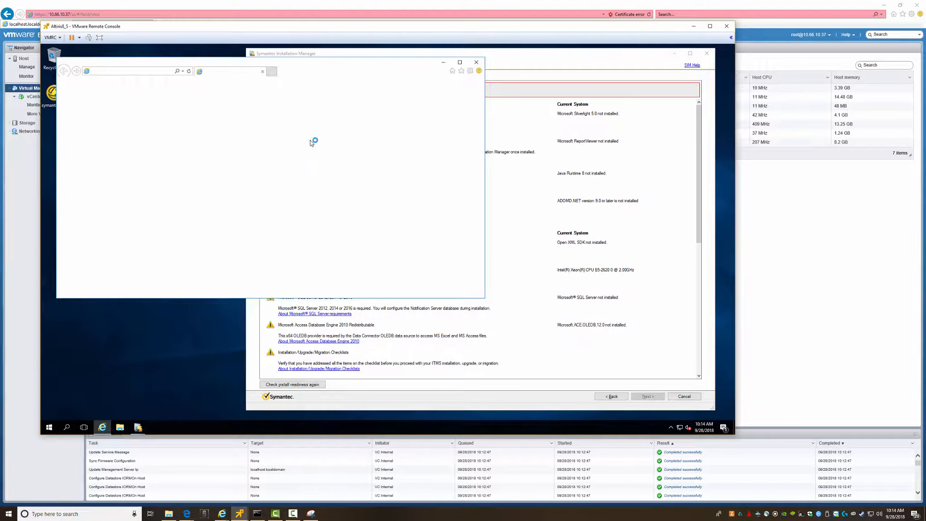
left_click(221, 186)
left_click(319, 237)
left_click(167, 96)
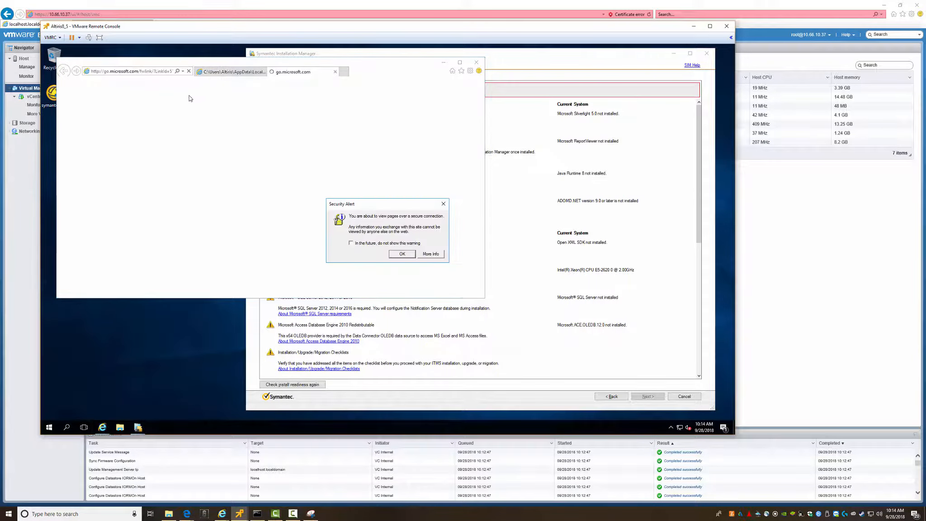
left_click(400, 254)
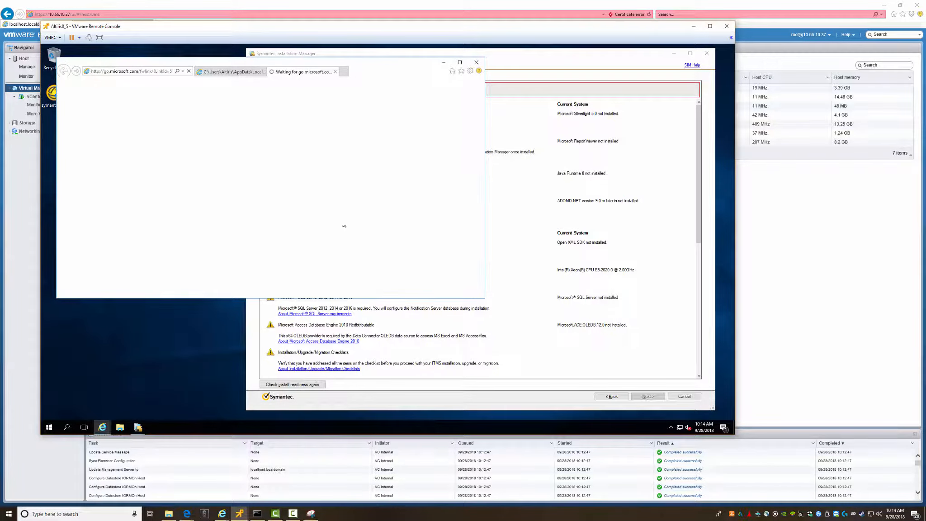
left_click(441, 186)
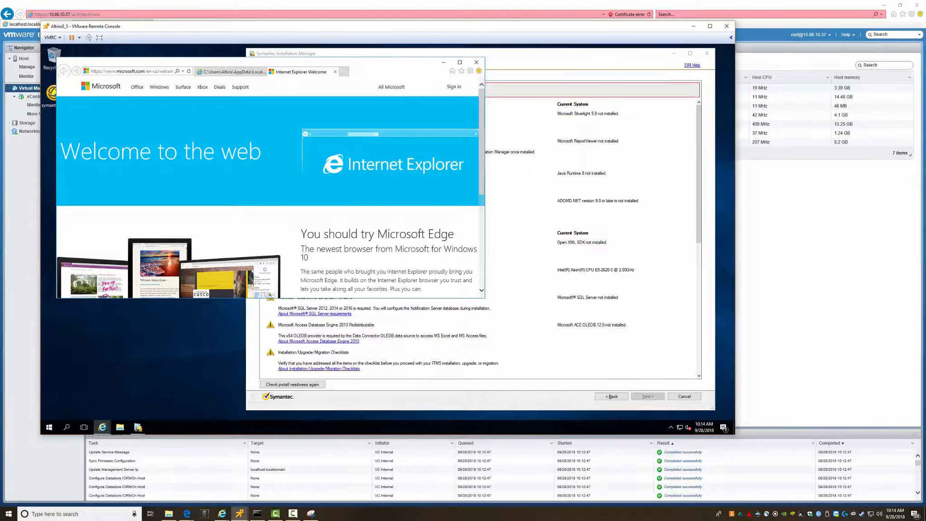
left_click(335, 72)
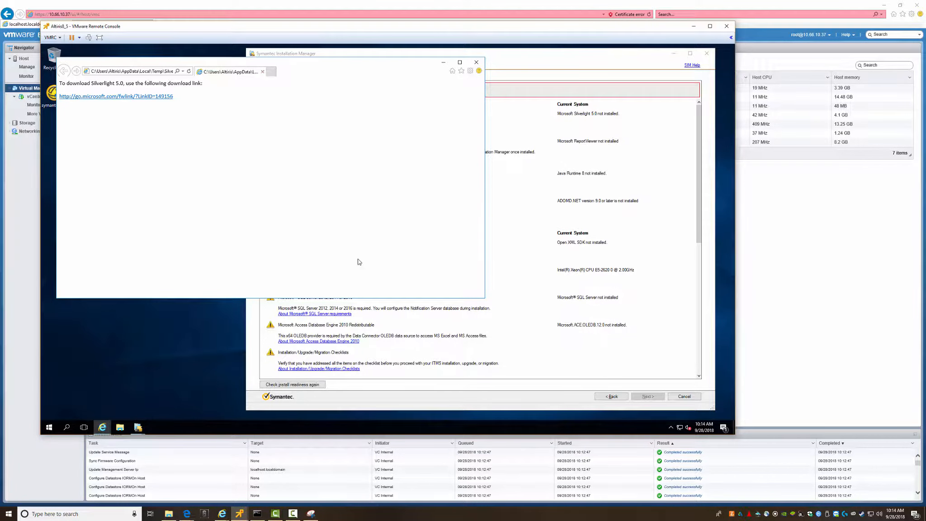
- Try the Silverlight download link and, once it's blocked, open Internet options
left_click(107, 97)
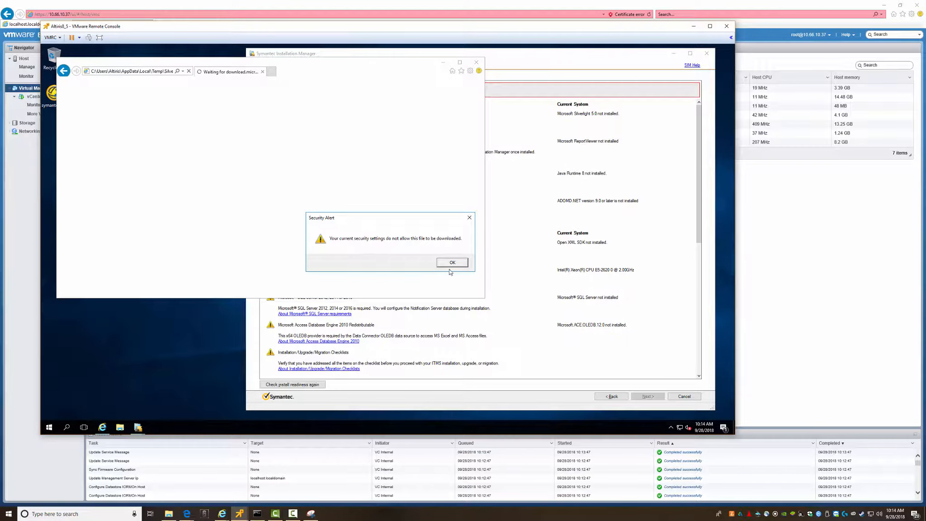
left_click(451, 263)
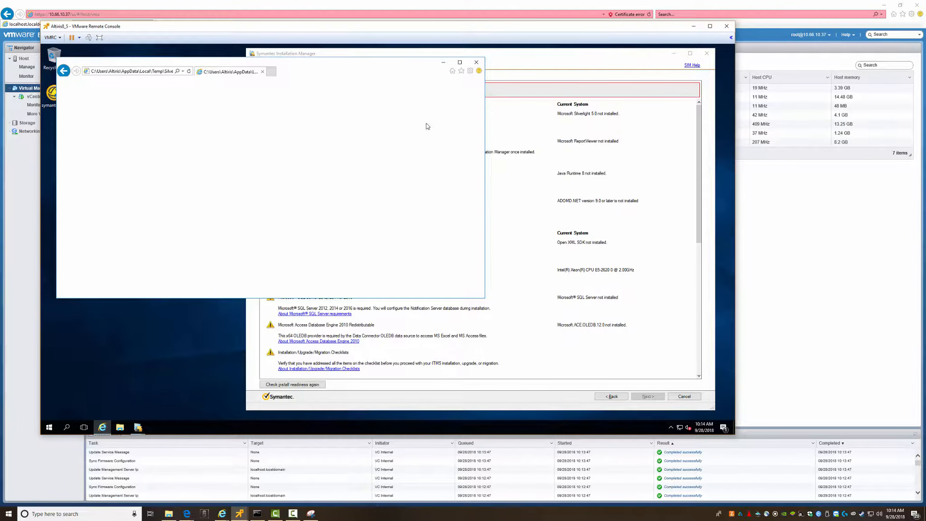
left_click(470, 71)
left_click(421, 165)
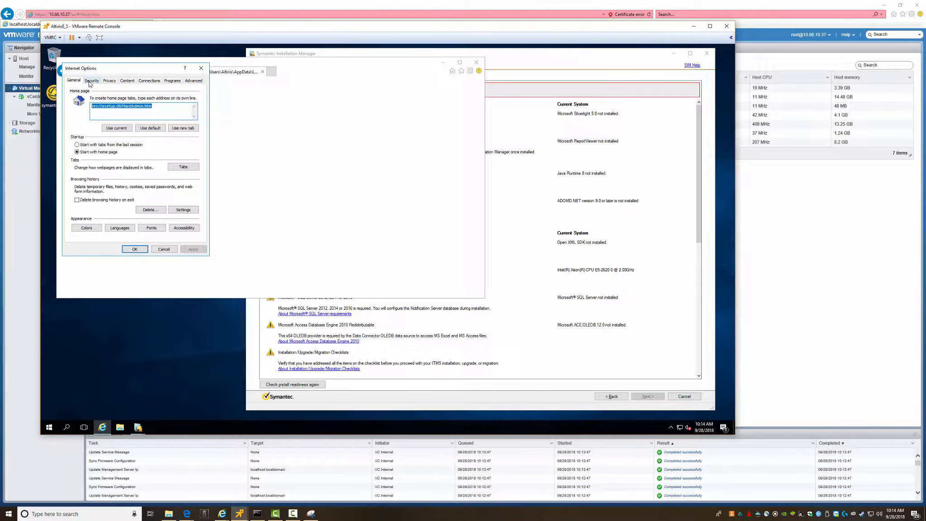
- Set File download to Enable in the Internet zone's Custom level, then apply and close
left_click(90, 81)
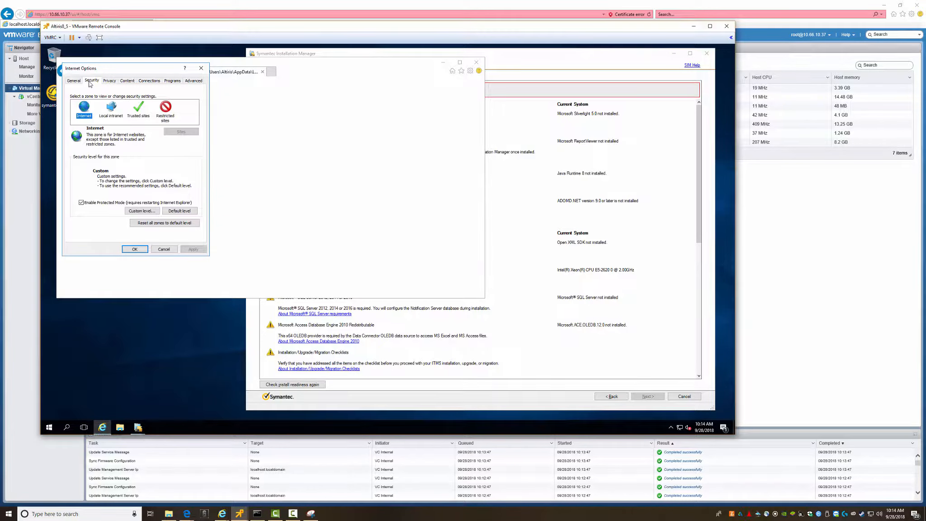
left_click(142, 211)
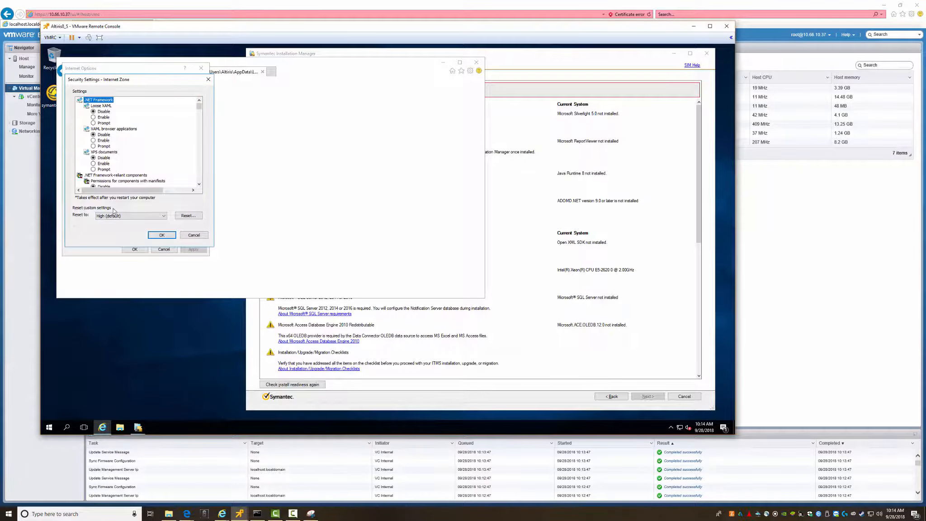
scroll(126, 167, "down", 5)
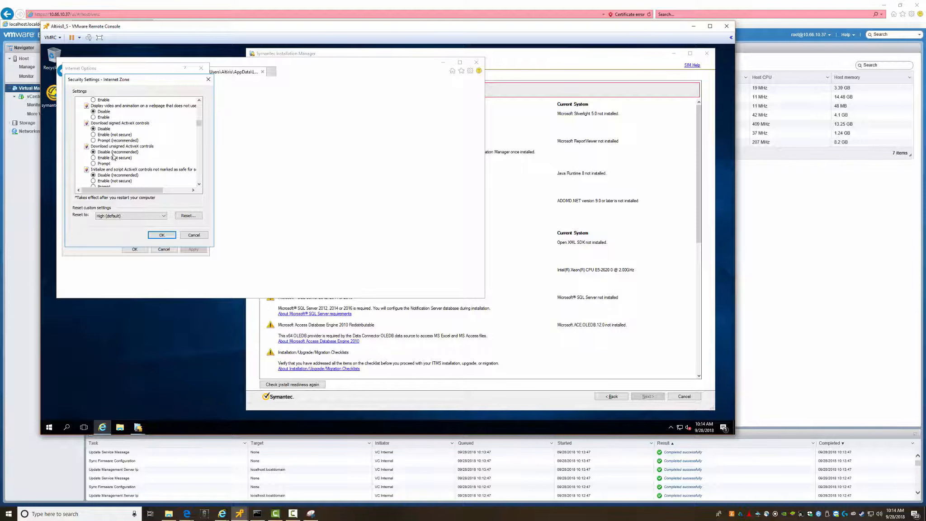
scroll(122, 163, "down", 8)
scroll(119, 160, "down", 1)
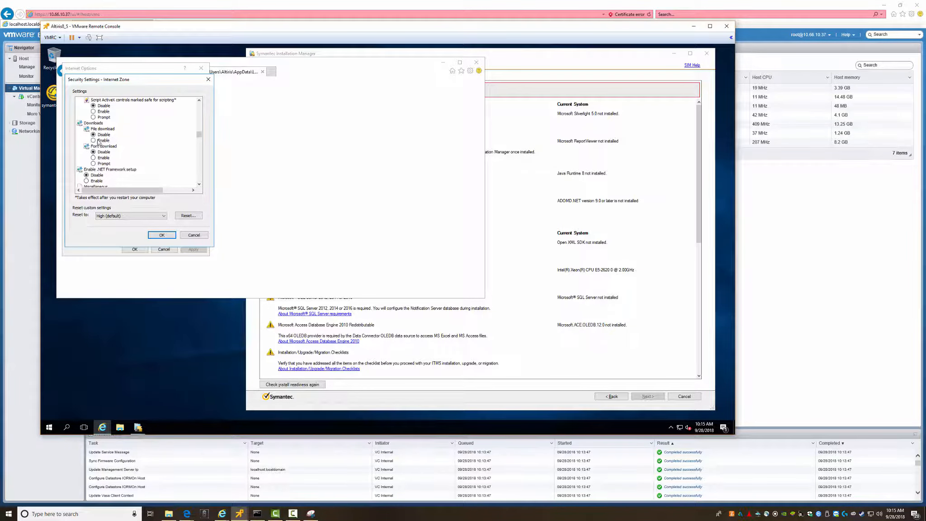
left_click(99, 141)
scroll(137, 177, "down", 2)
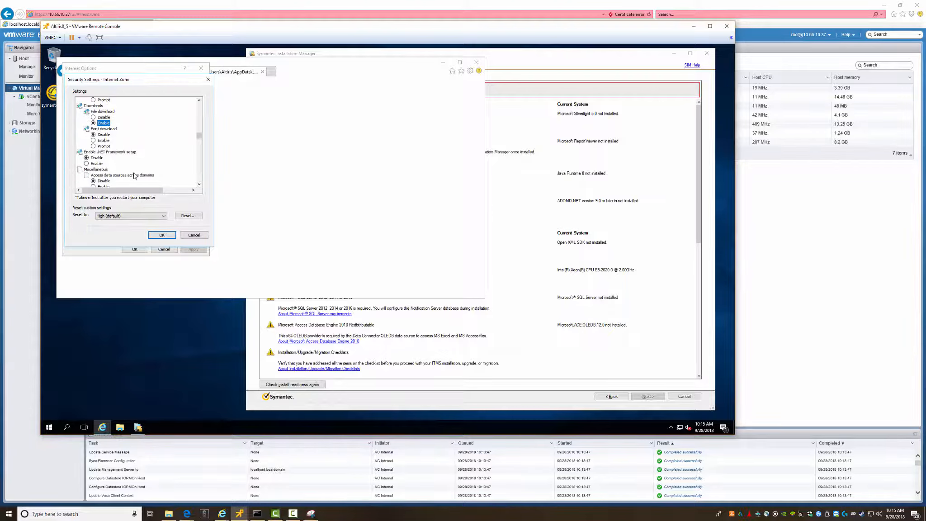
left_click(159, 235)
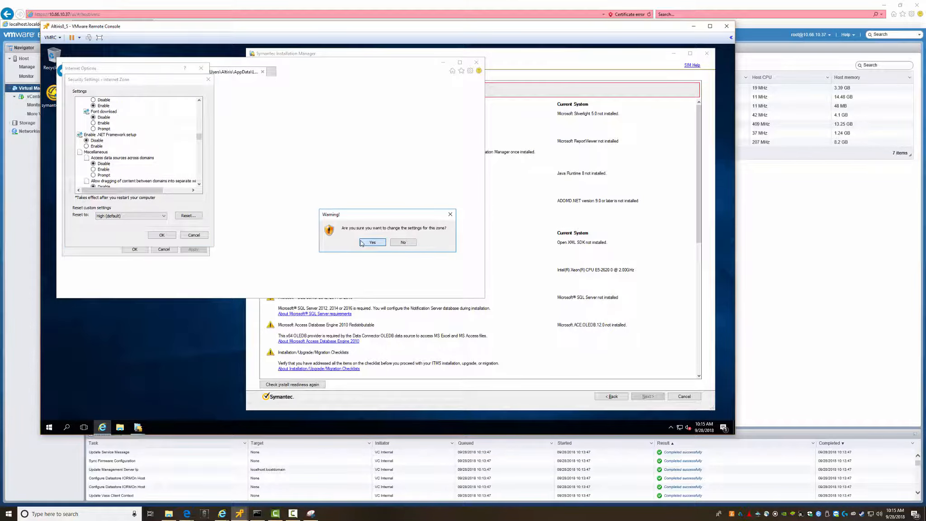
left_click(372, 242)
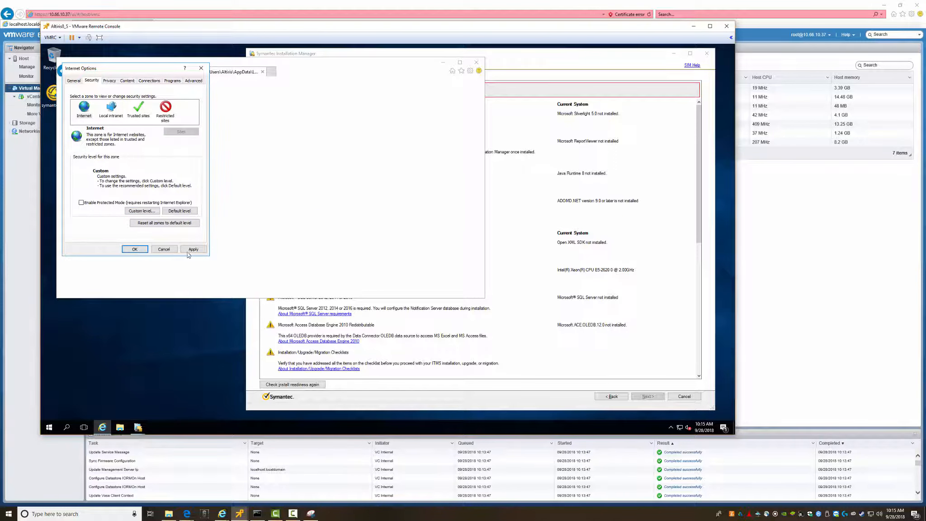
left_click(190, 251)
left_click(409, 236)
left_click(134, 249)
- Reload the Silverlight page and download the Silverlight_x64.exe installer
left_click(143, 71)
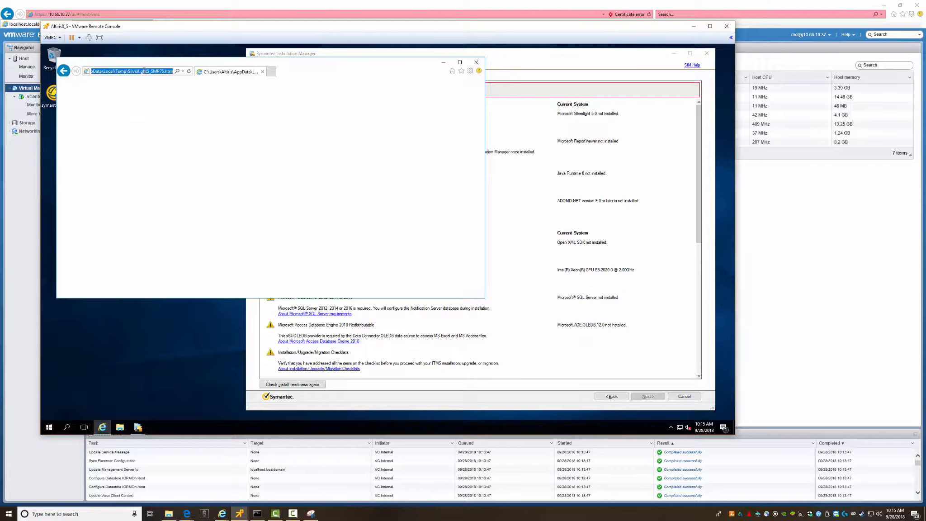
key("Return")
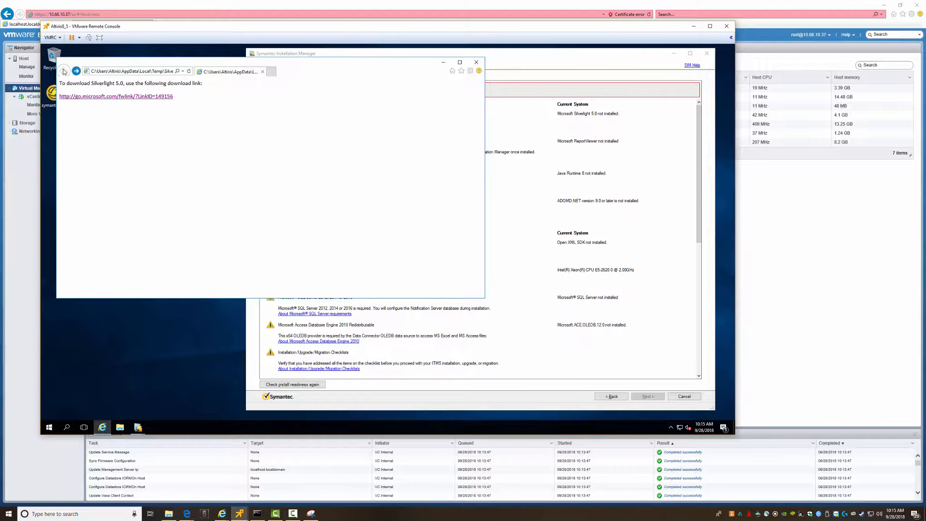
left_click(111, 97)
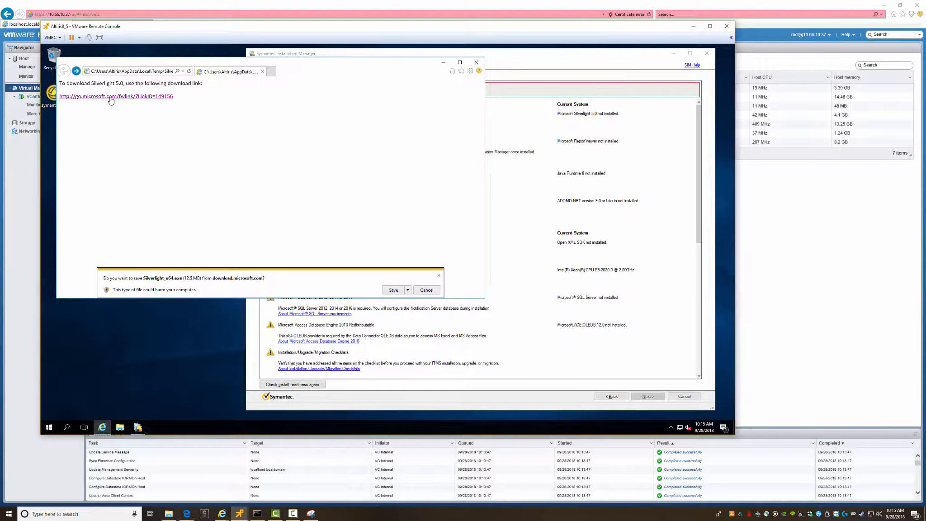
left_click(396, 291)
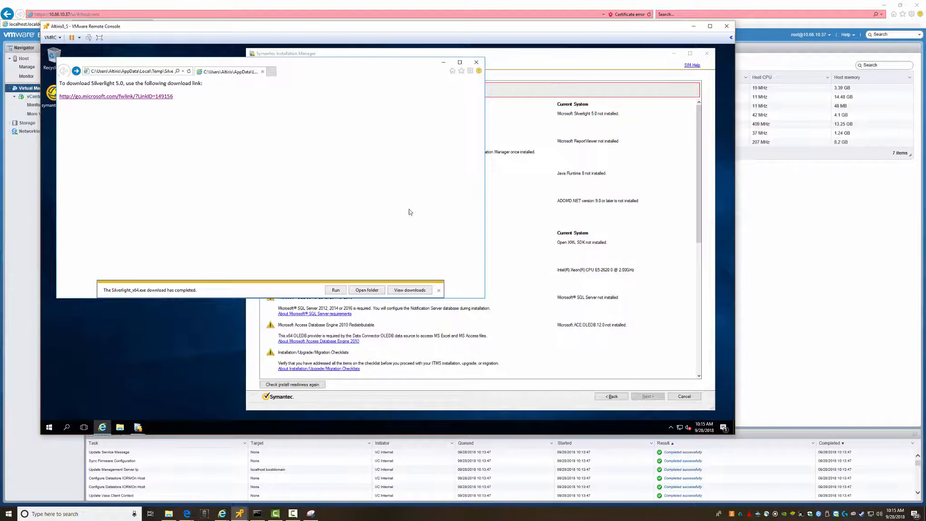
- Run the Silverlight installer with 'Make Bing my search engine' unchecked and install it
left_click(335, 290)
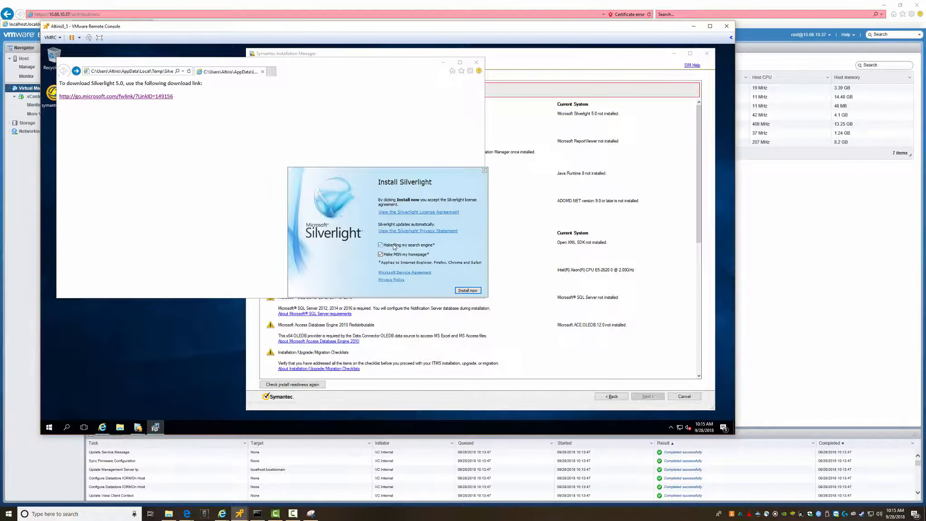
left_click(394, 246)
left_click(463, 291)
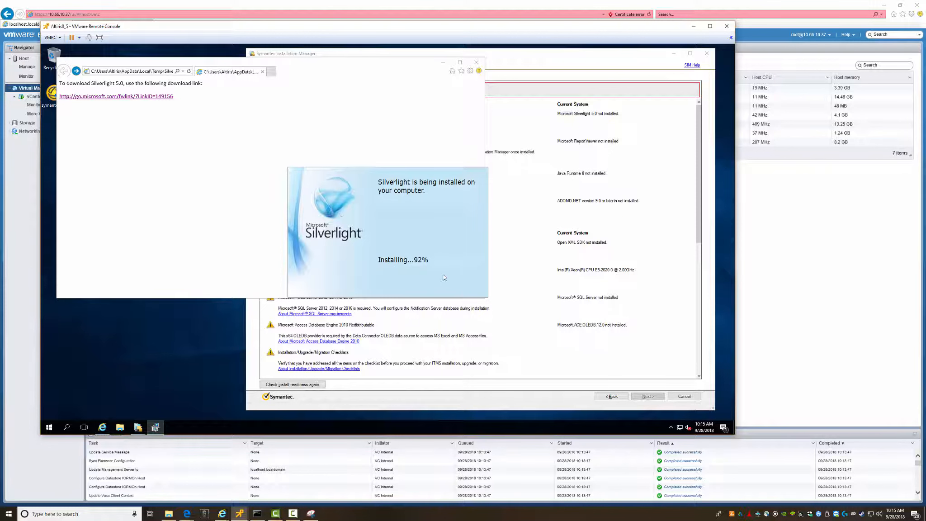
left_click(477, 62)
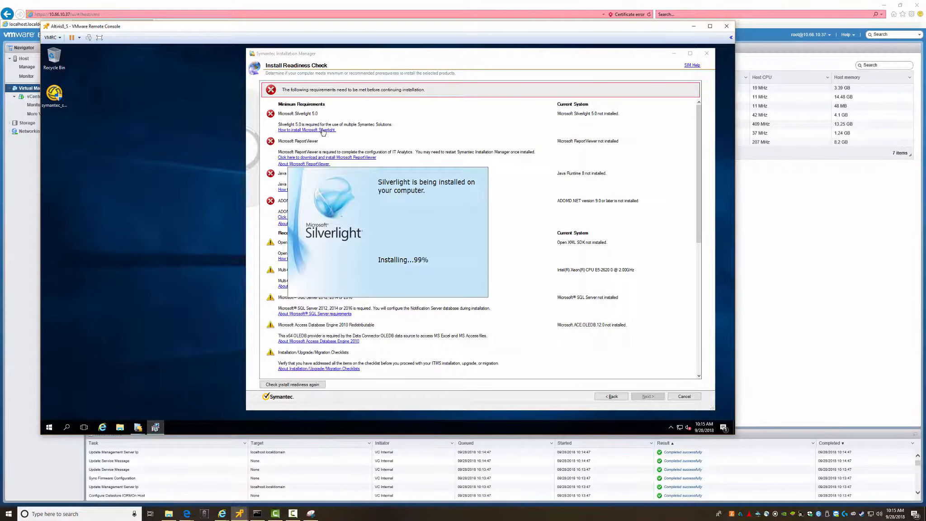
left_click_drag(231, 64, 237, 58)
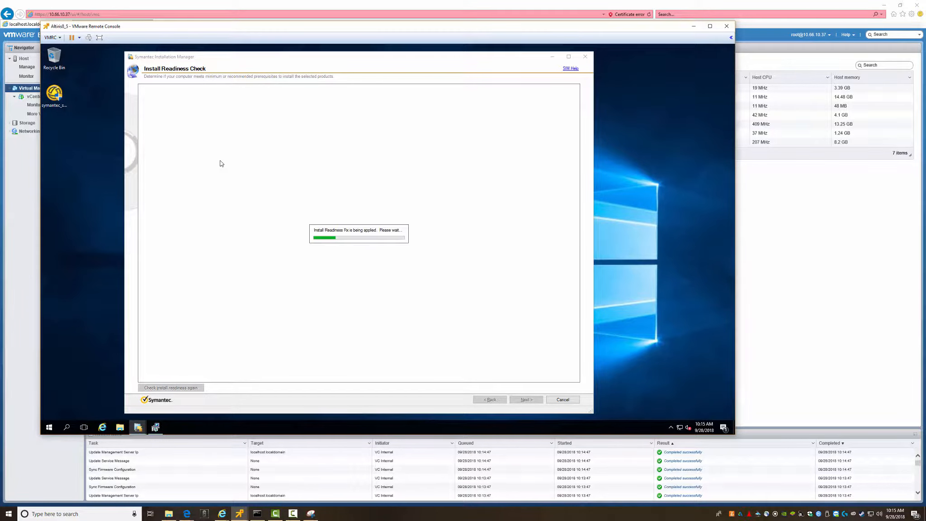
- Dismiss the Silverlight update prompt and run ReportViewer.exe from the downloads list
left_click(470, 289)
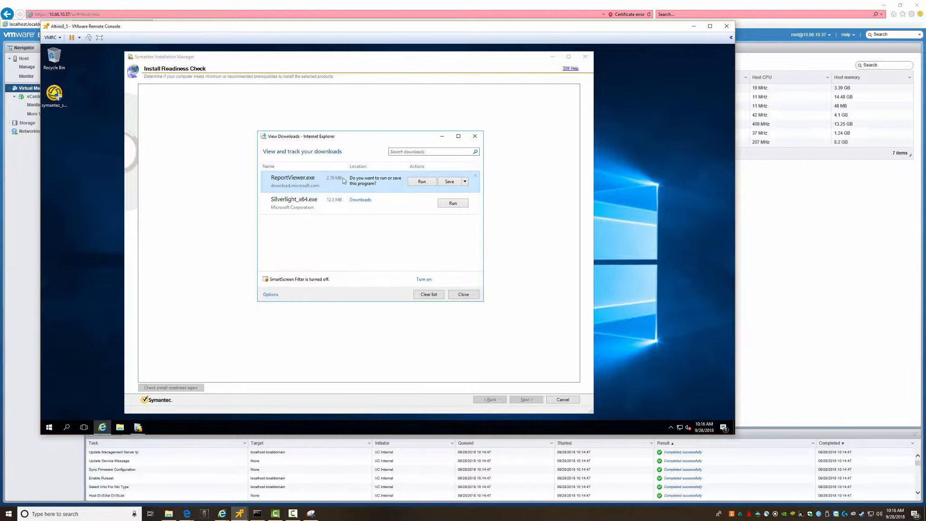
left_click(423, 184)
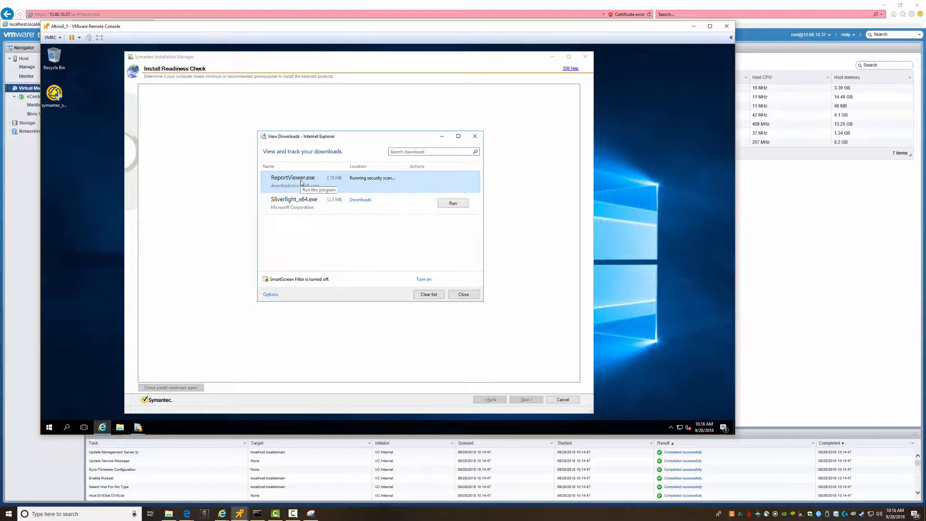
left_click(102, 428)
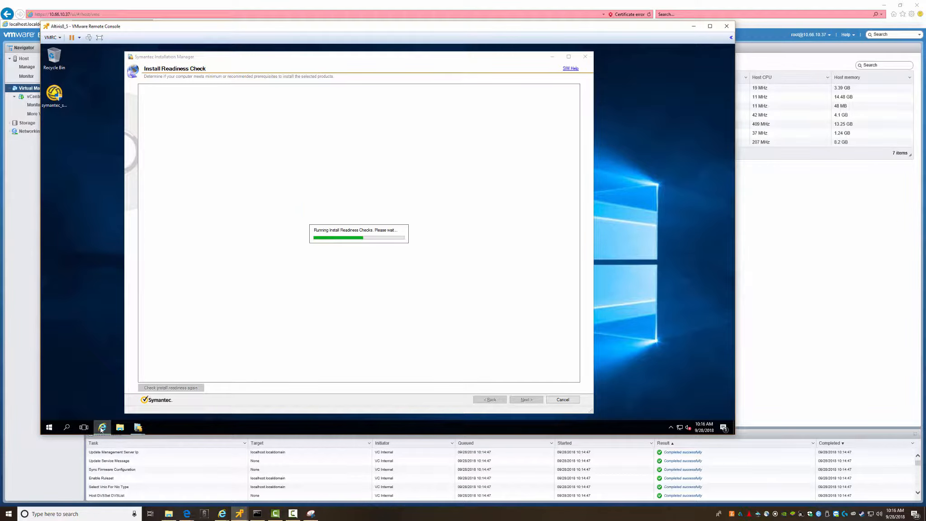
left_click(101, 428)
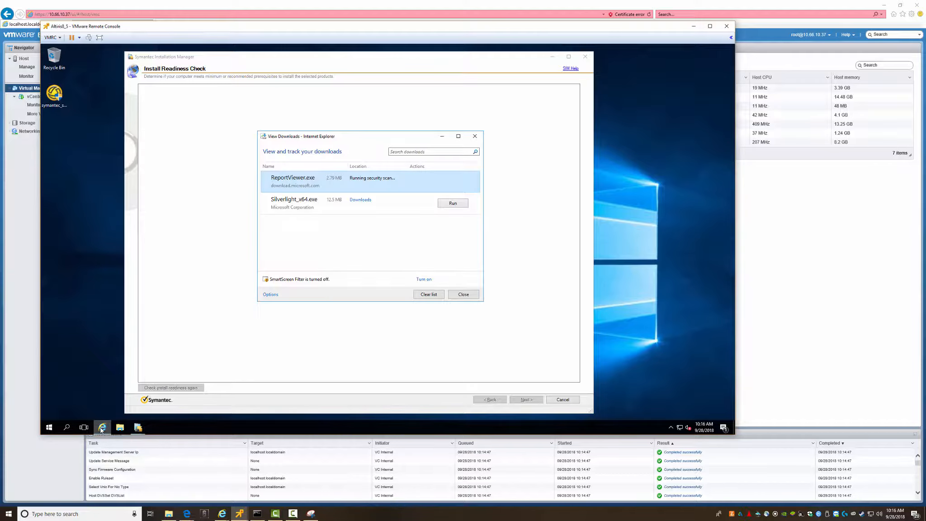
left_click(463, 295)
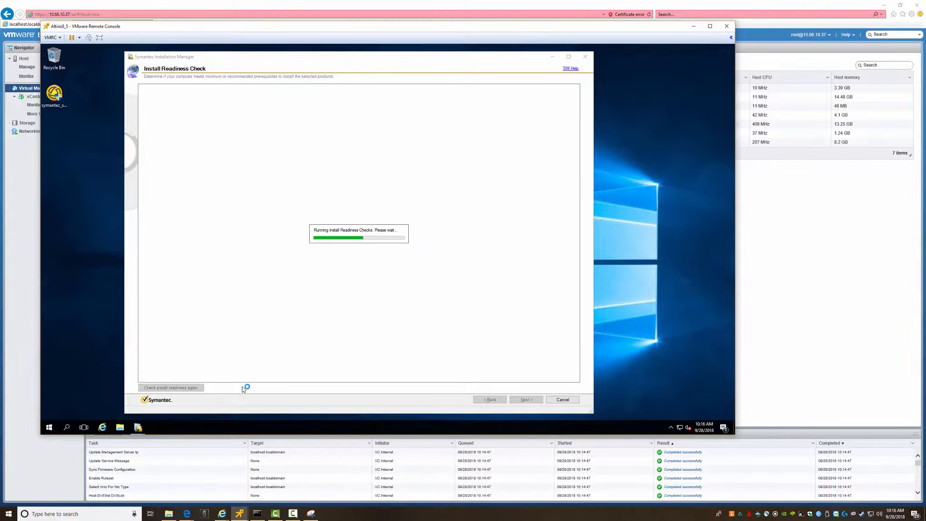
- Close the empty Internet Explorer window and open File Explorer
left_click(103, 429)
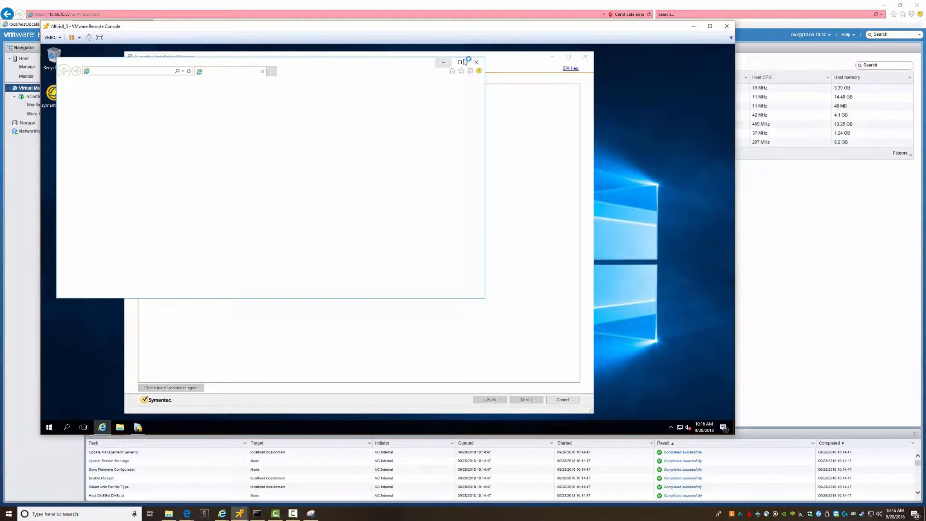
left_click(476, 63)
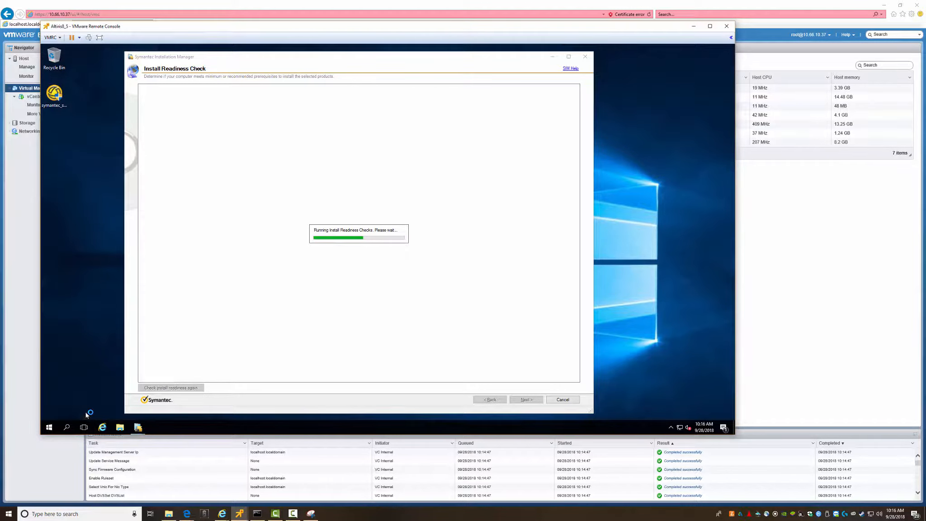
left_click(119, 429)
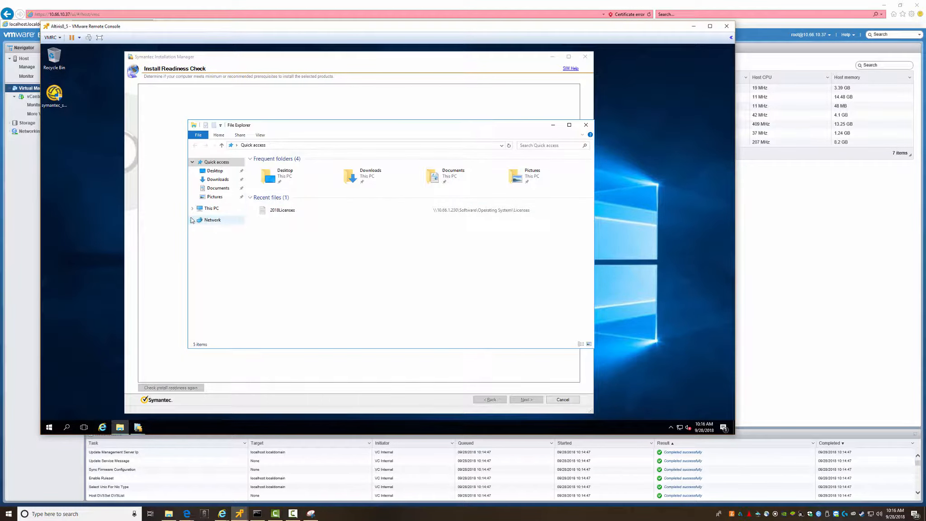
- Check Downloads for Silverlight_x64, then close File Explorer to view the readiness results
left_click(219, 180)
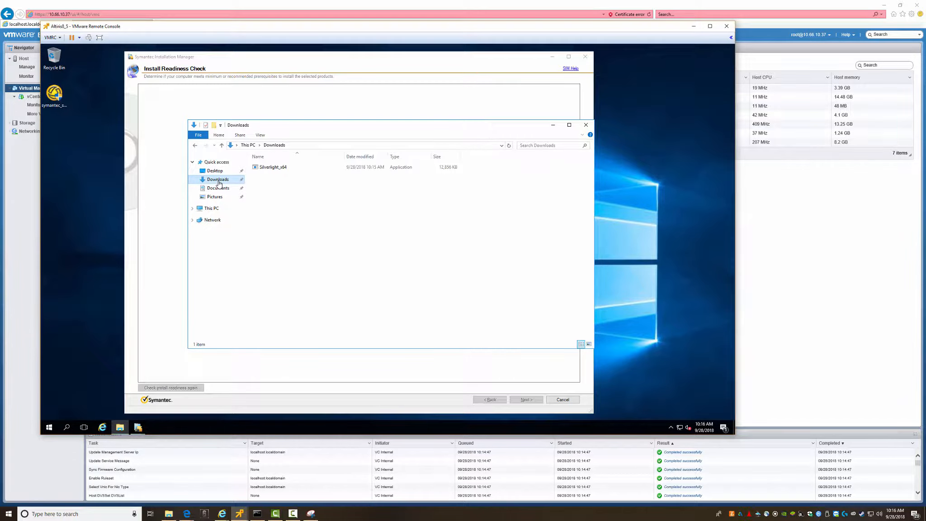
left_click(587, 127)
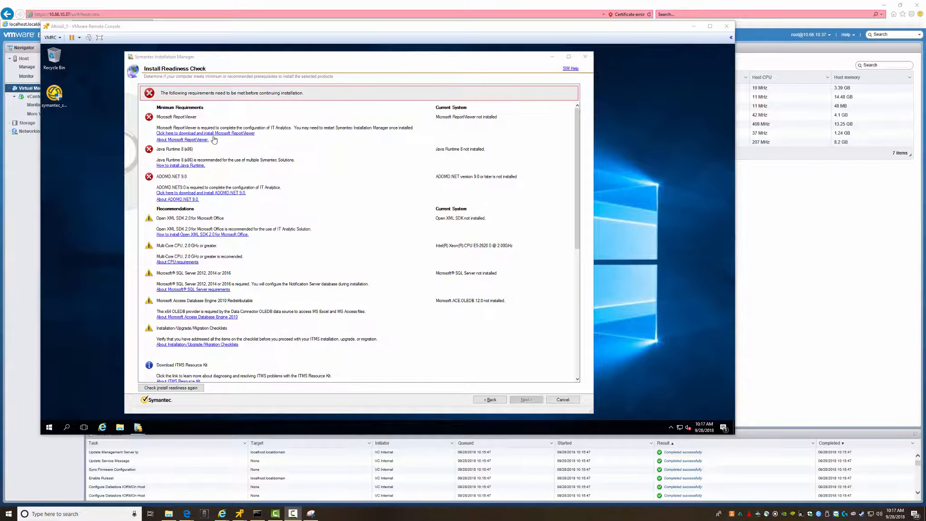
left_click(225, 137)
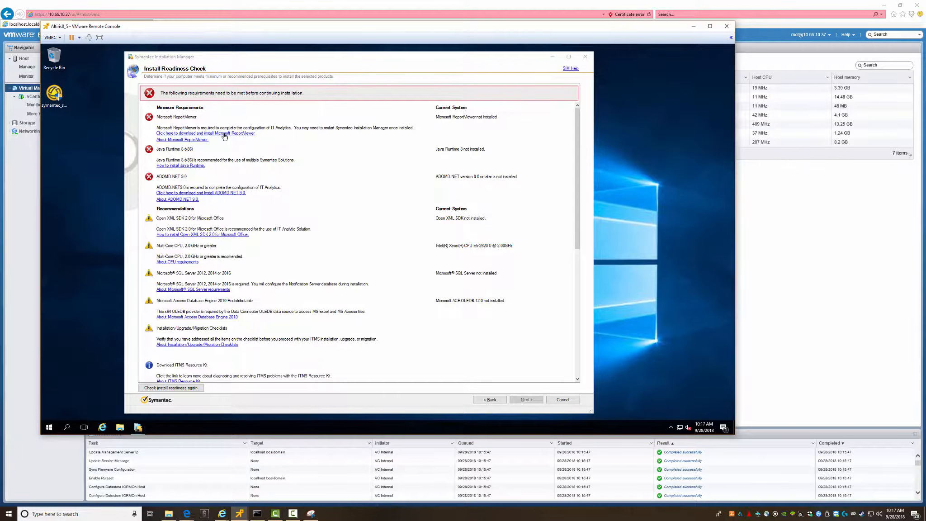
- Install Report Viewer Redistributable 2008 from ReportViewer.exe, accepting its license terms, through to Finish
left_click(223, 134)
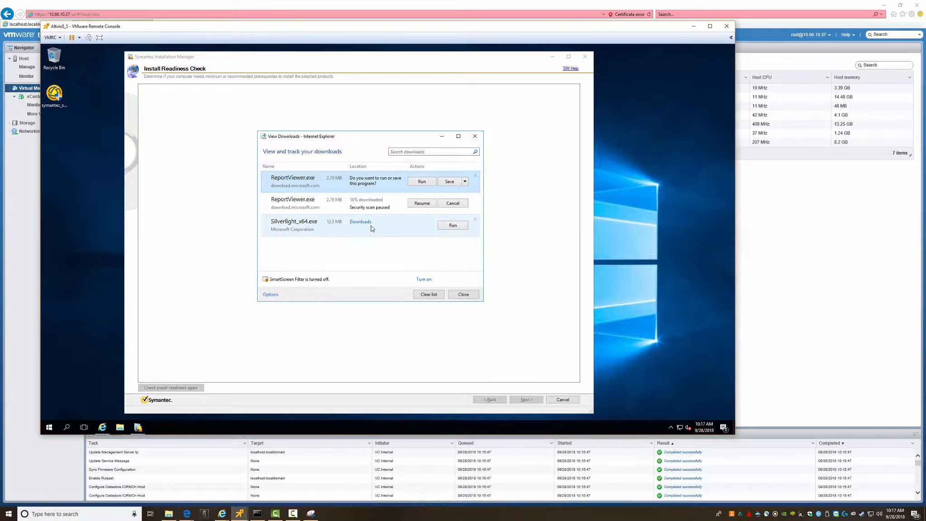
left_click(421, 182)
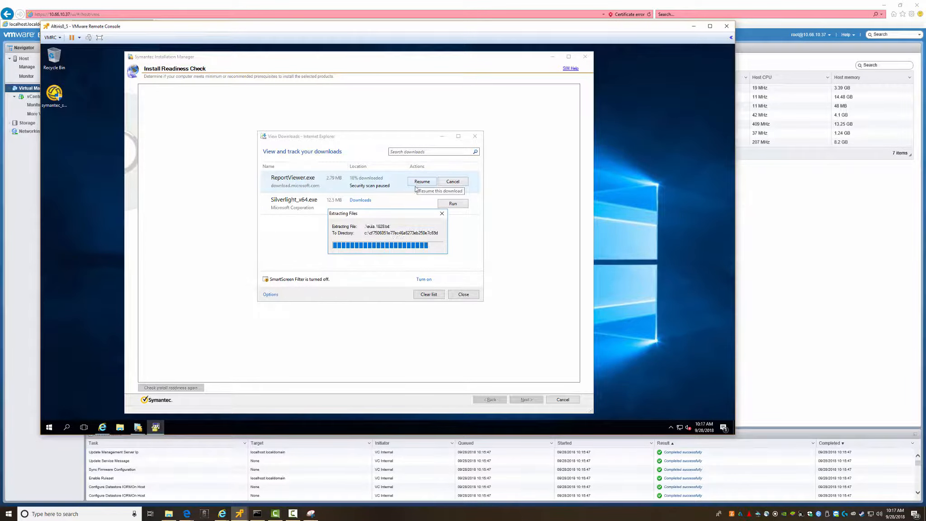
left_click(424, 305)
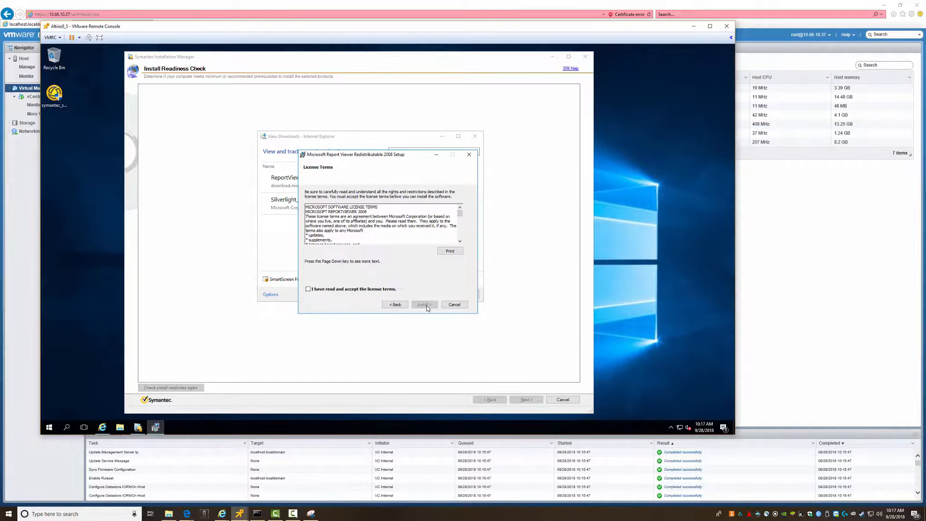
left_click(365, 291)
left_click(424, 305)
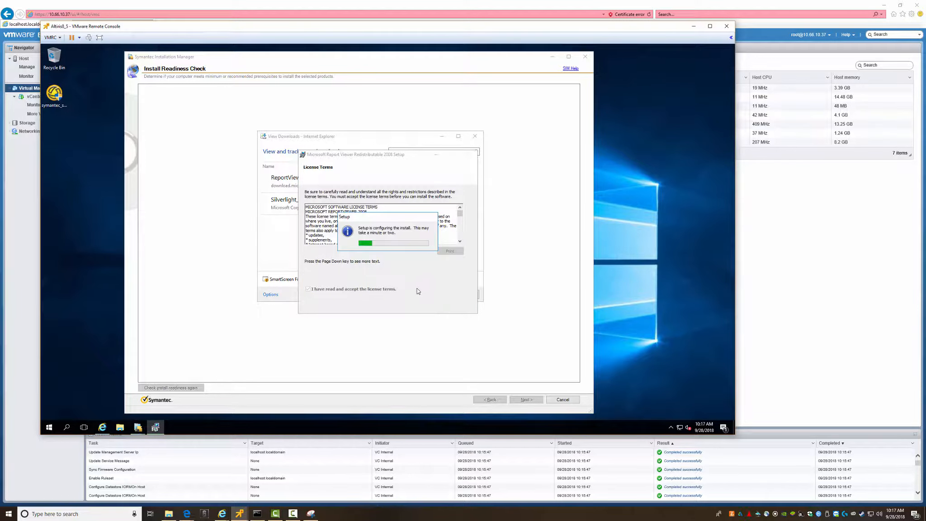
left_click(475, 136)
left_click(454, 305)
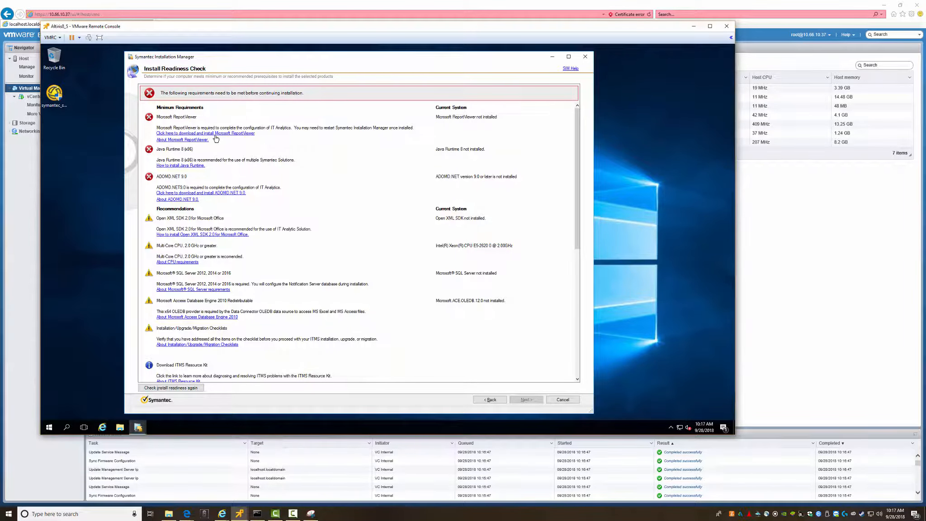
left_click(190, 165)
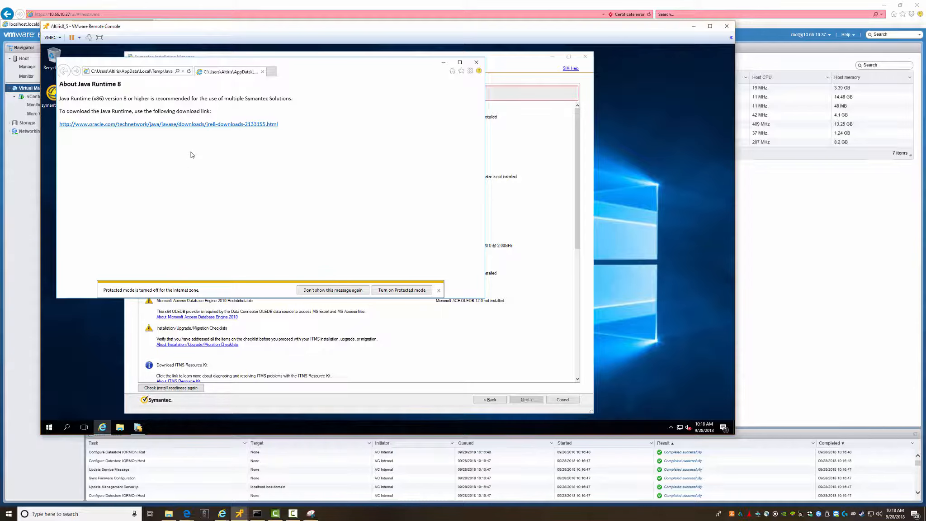
- Follow the Oracle Java download link and add oracle.com to Trusted sites
left_click(333, 290)
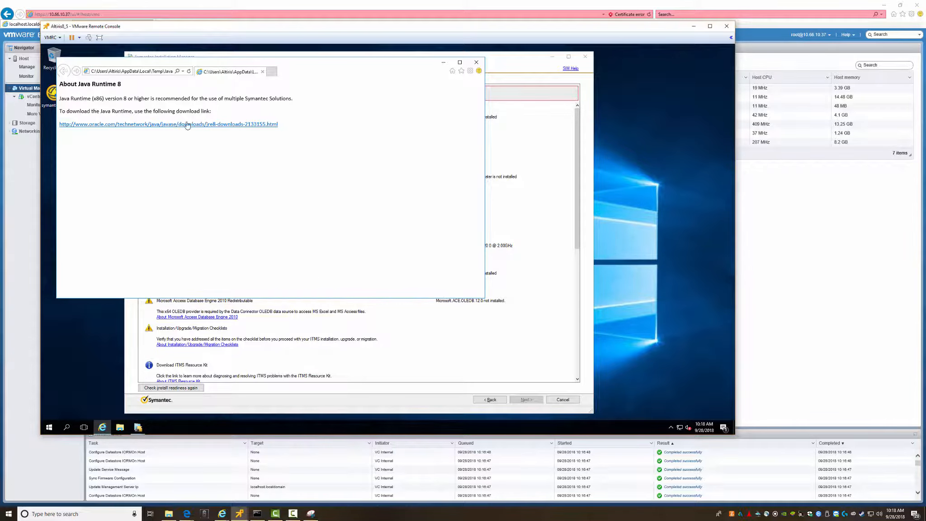
left_click(186, 124)
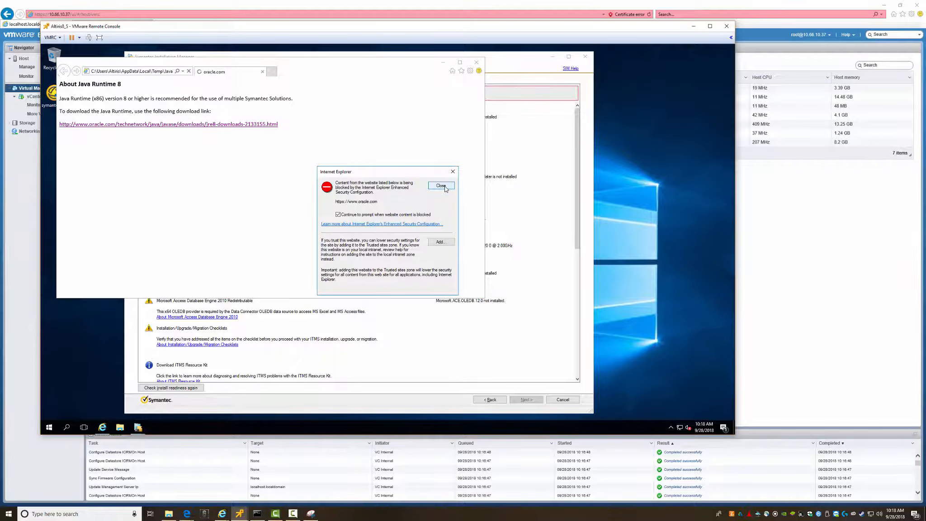
left_click(440, 242)
left_click(439, 226)
left_click(438, 291)
- Dismiss the blocked-content warnings and accept the Java SE Runtime Environment 8 license agreement
left_click(441, 185)
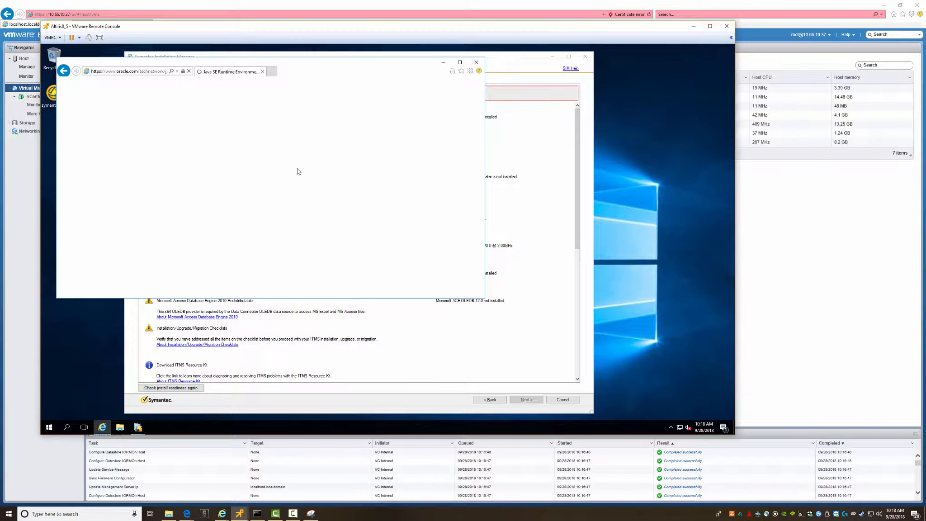
left_click(445, 185)
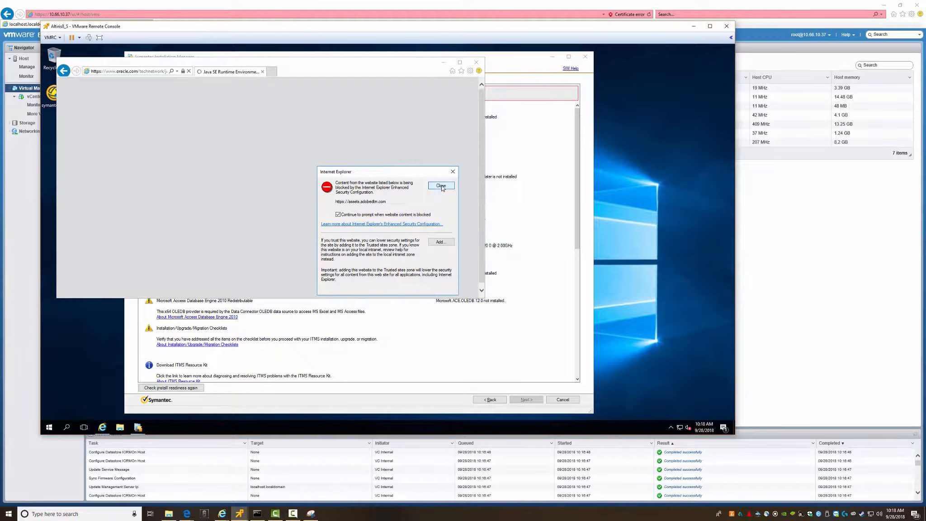
left_click(439, 186)
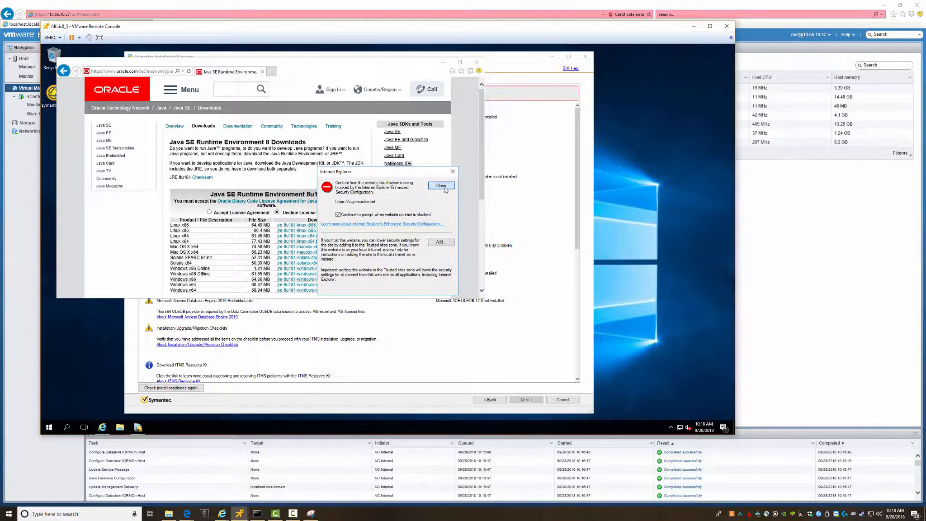
left_click(444, 188)
left_click(209, 213)
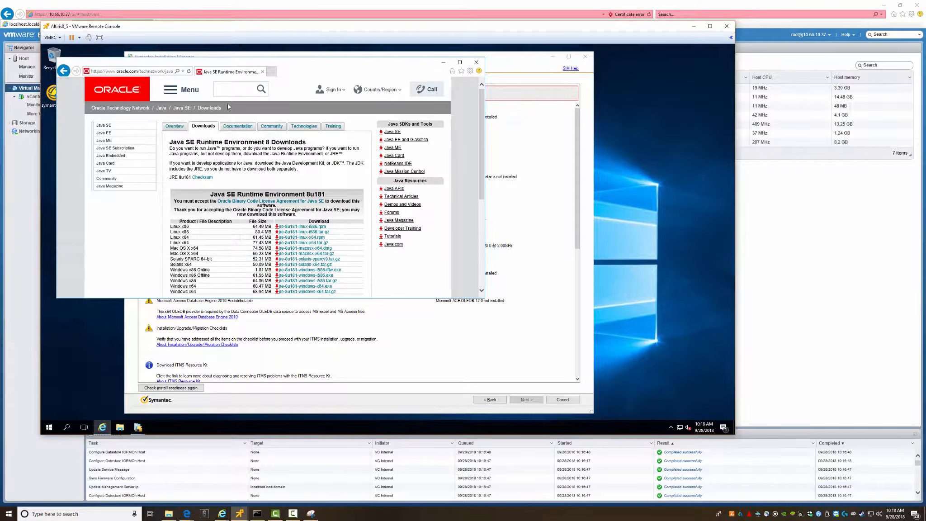
left_click_drag(431, 159, 502, 159)
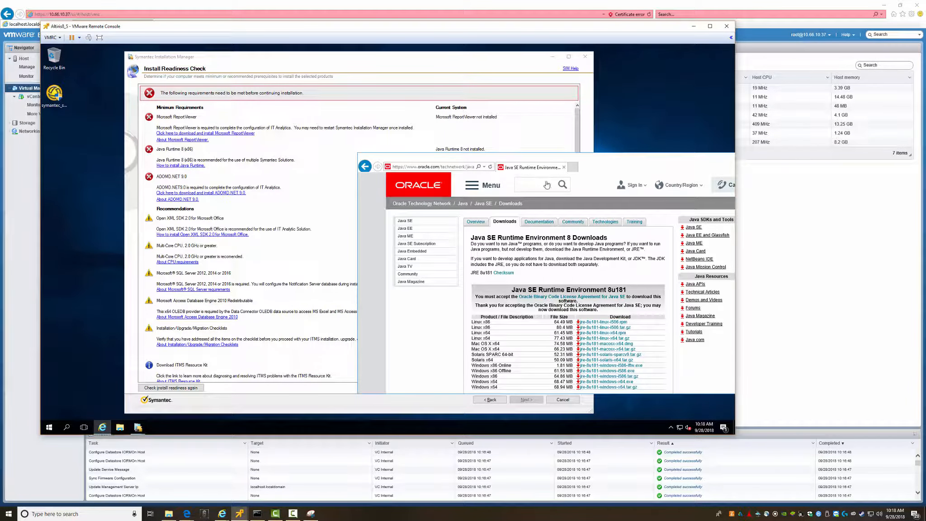
left_click_drag(606, 161, 466, 151)
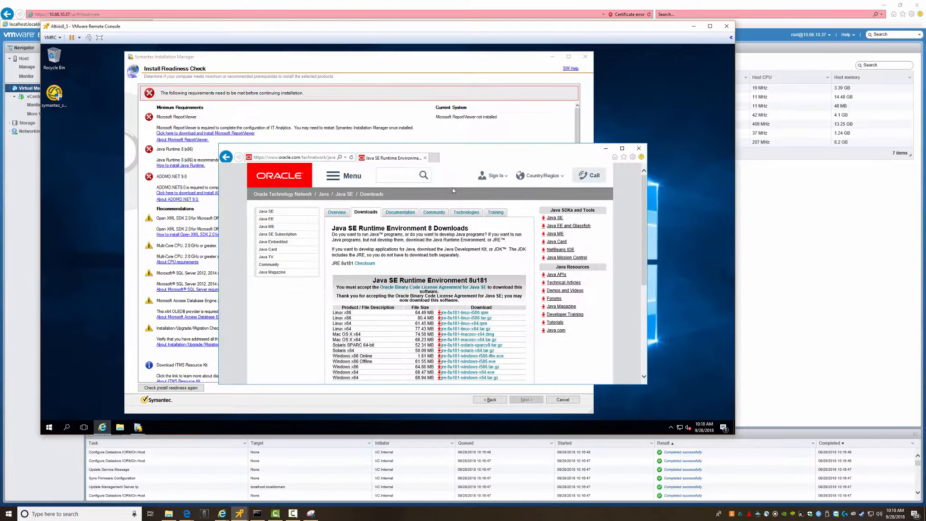
scroll(459, 218, "down", 3)
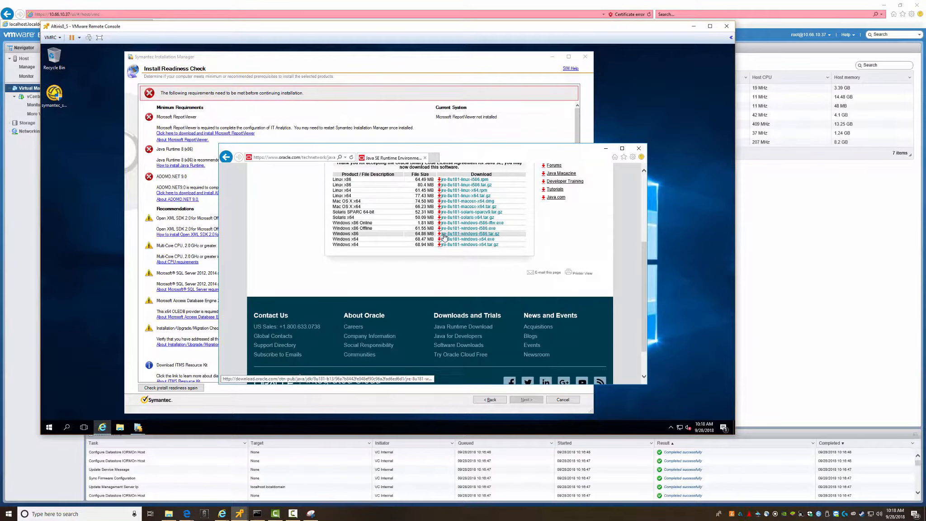
scroll(457, 219, "up", 1)
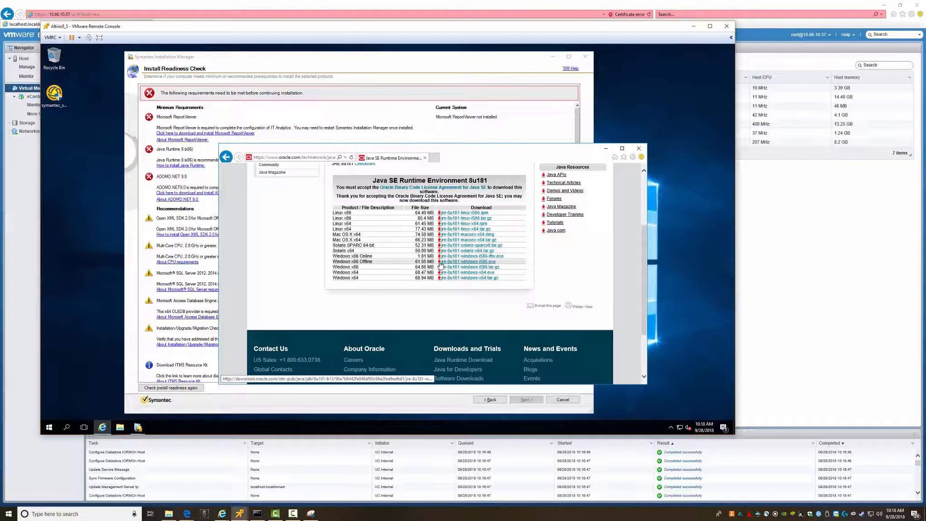
left_click(457, 262)
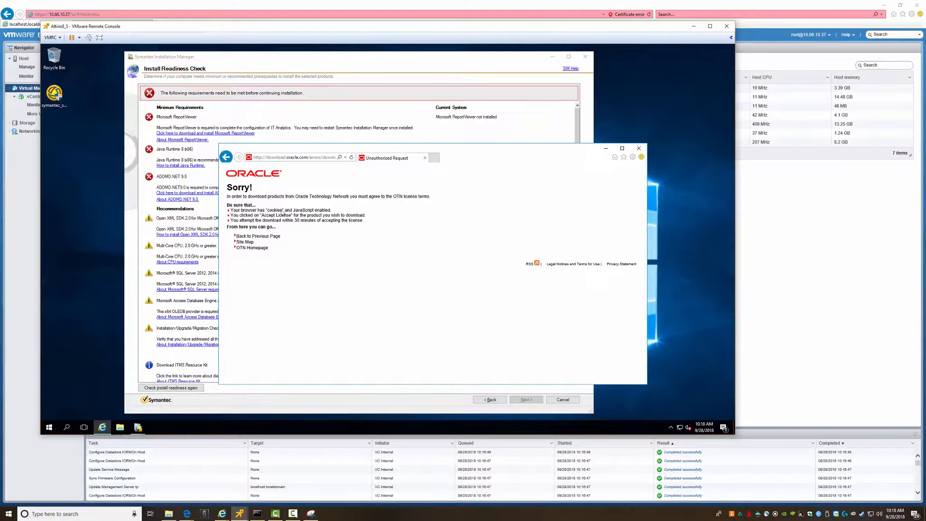
left_click(226, 157)
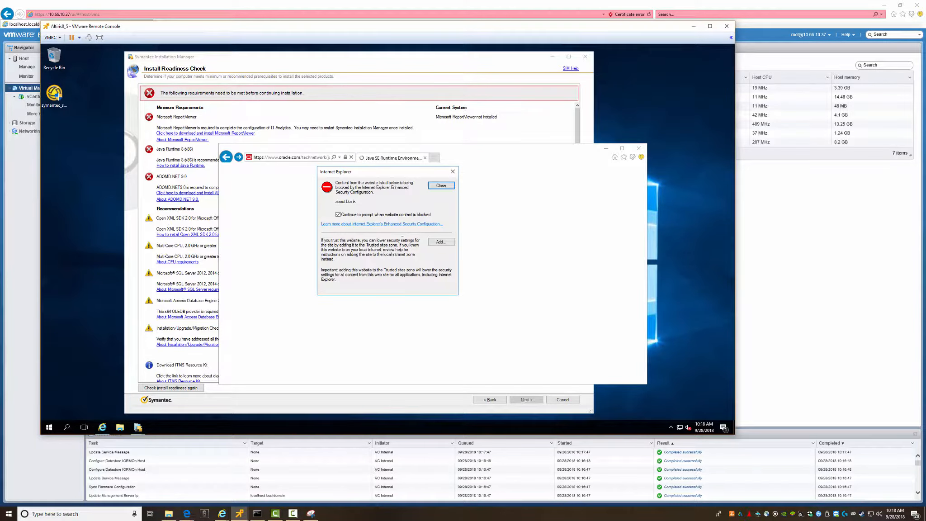
left_click(445, 186)
left_click(446, 188)
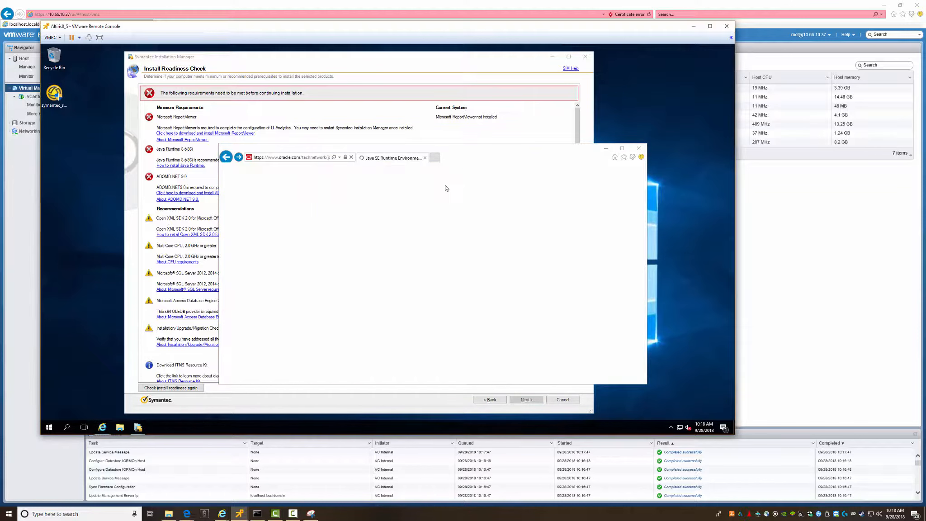
left_click(446, 188)
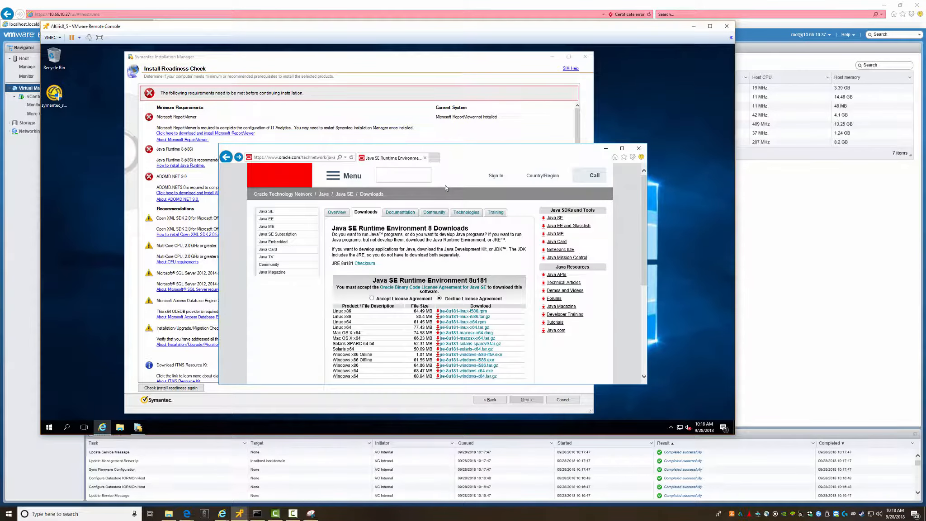
left_click(372, 299)
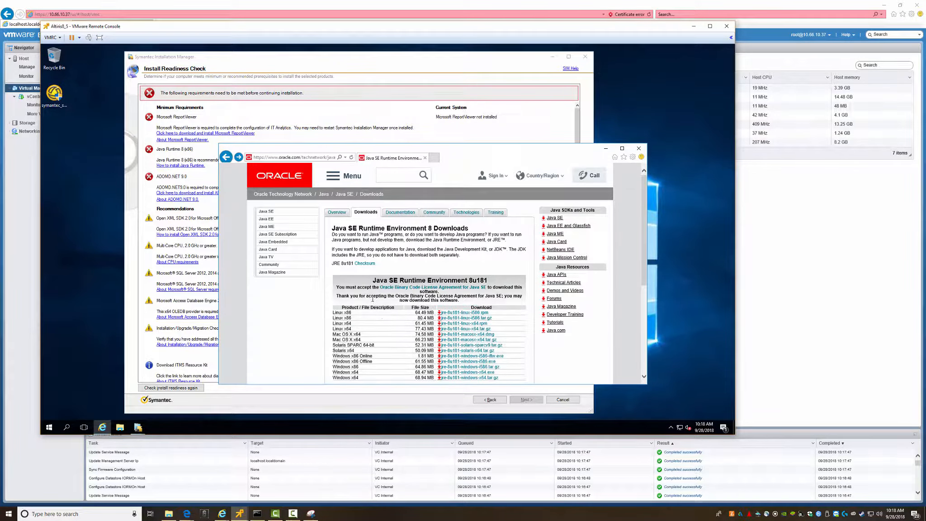
scroll(406, 342, "down", 3)
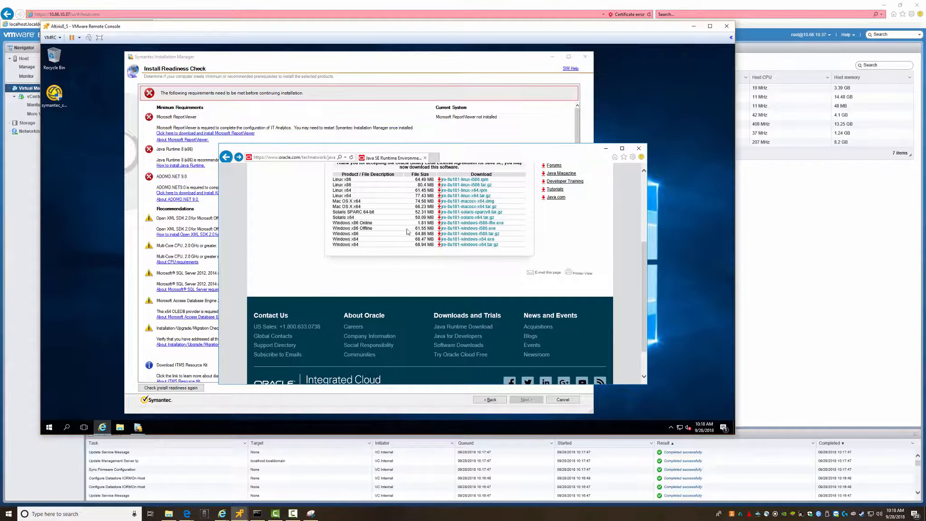
left_click(463, 229)
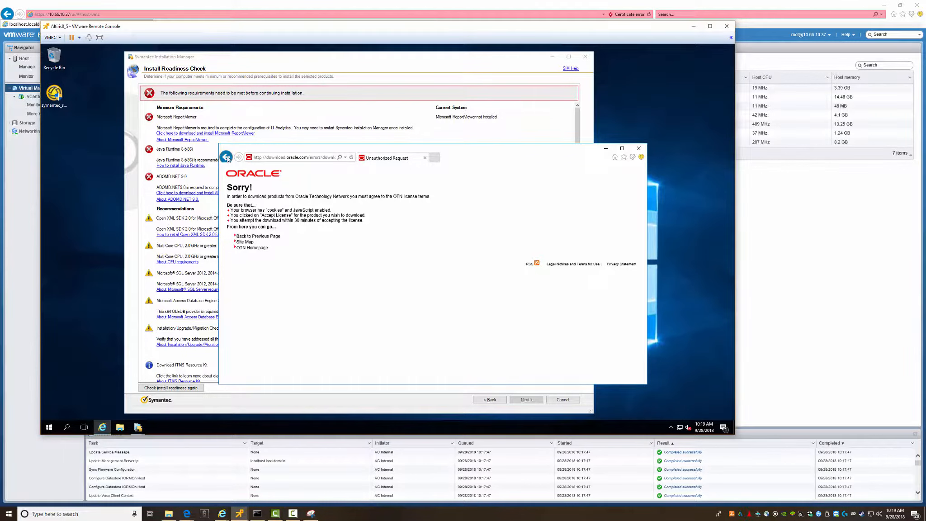
left_click(227, 158)
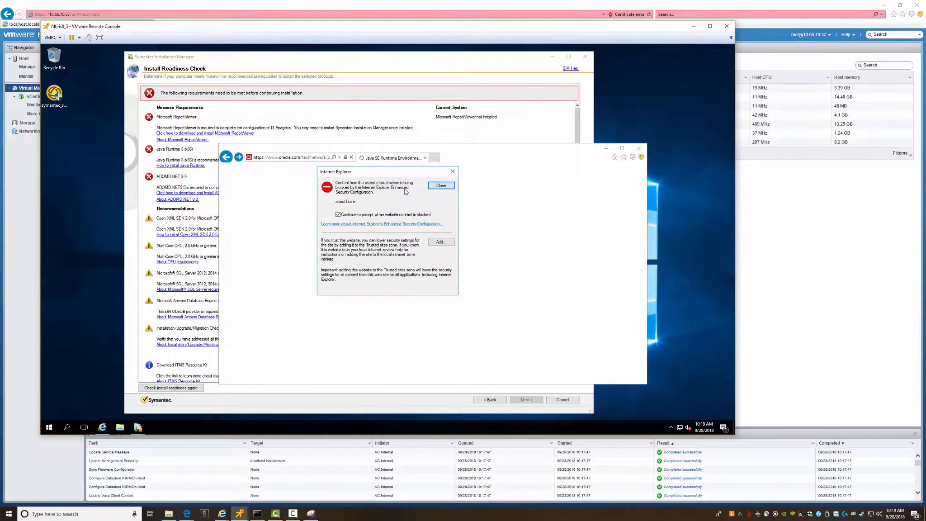
left_click(442, 186)
left_click(435, 188)
left_click(435, 188)
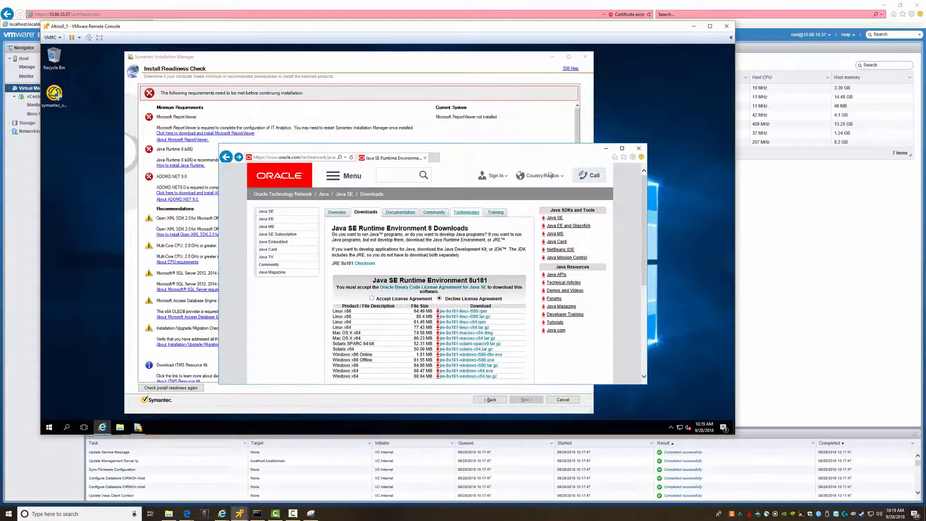
left_click(633, 156)
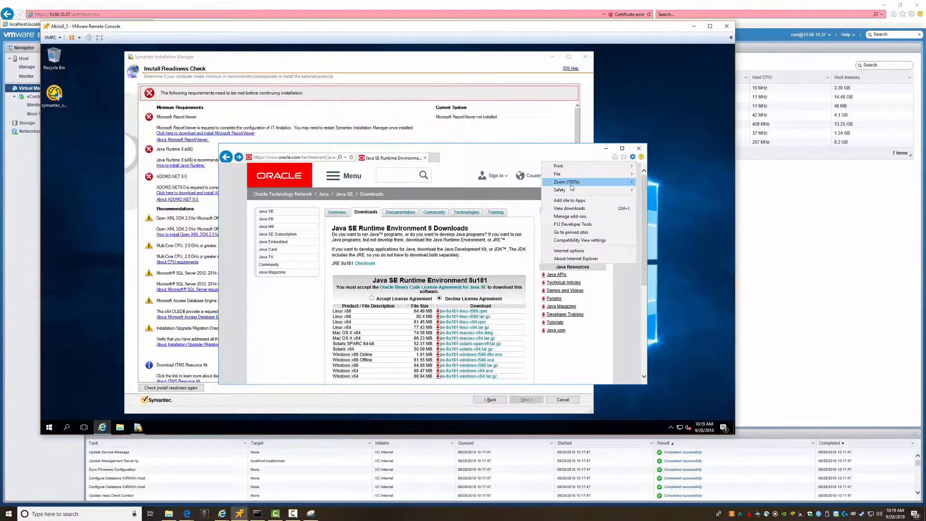
- Open Internet Options briefly, then close it again
mouse_move(571, 185)
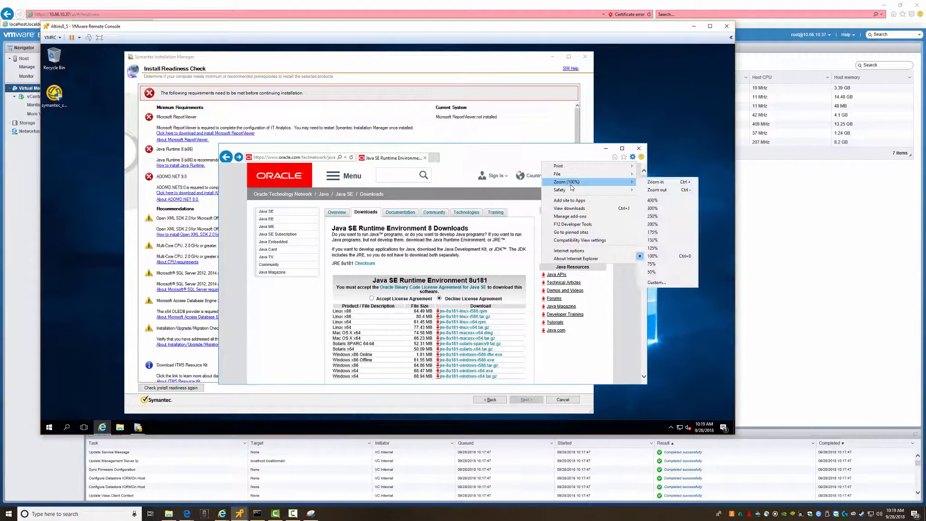
left_click(573, 252)
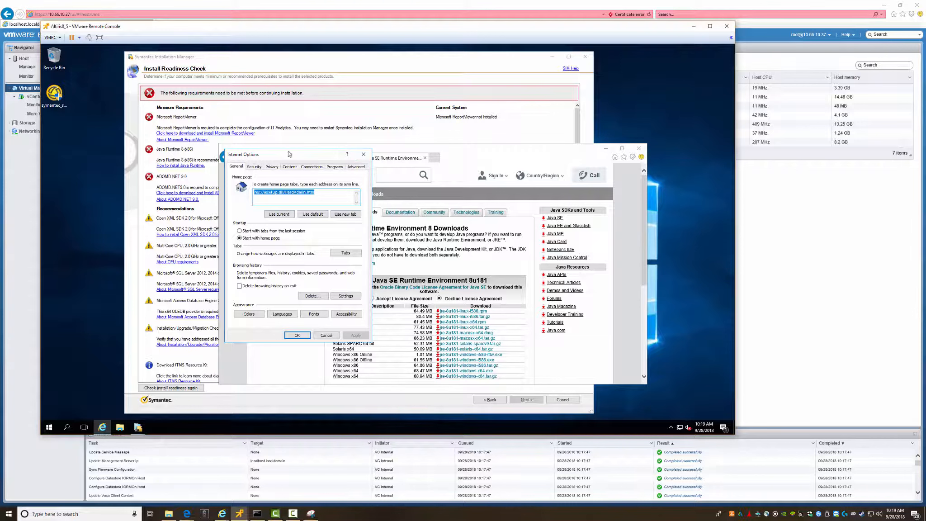
left_click_drag(313, 168, 316, 167)
left_click(386, 167)
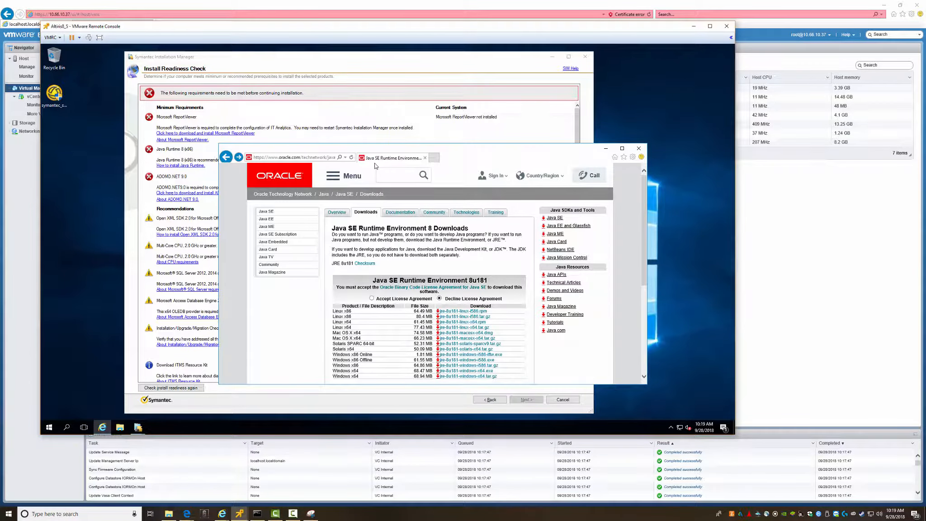
- Turn on Internet Explorer's status bar from View > Toolbars
key("alt")
left_click(252, 166)
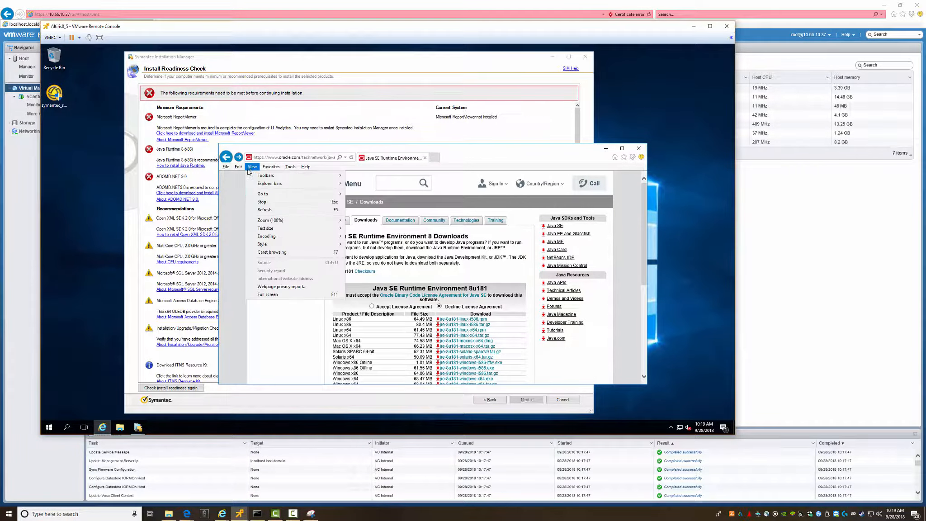
mouse_move(277, 176)
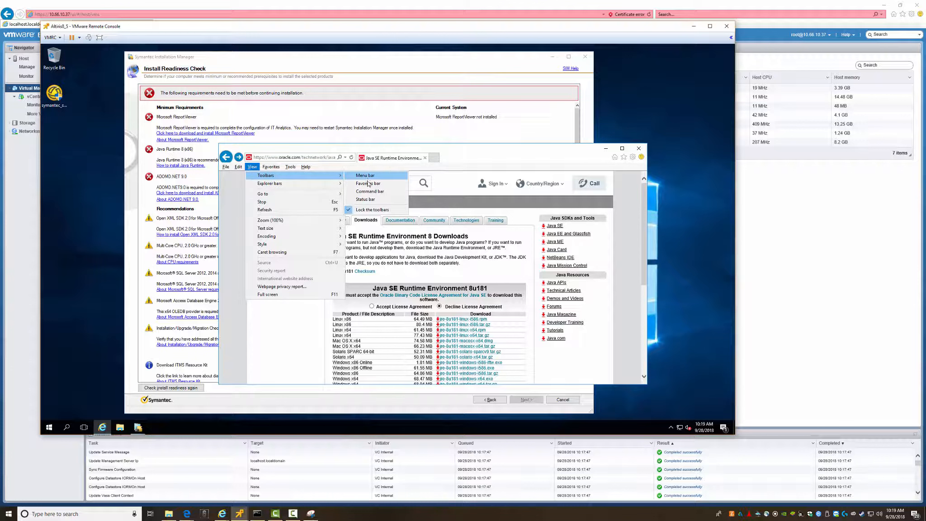
left_click(370, 199)
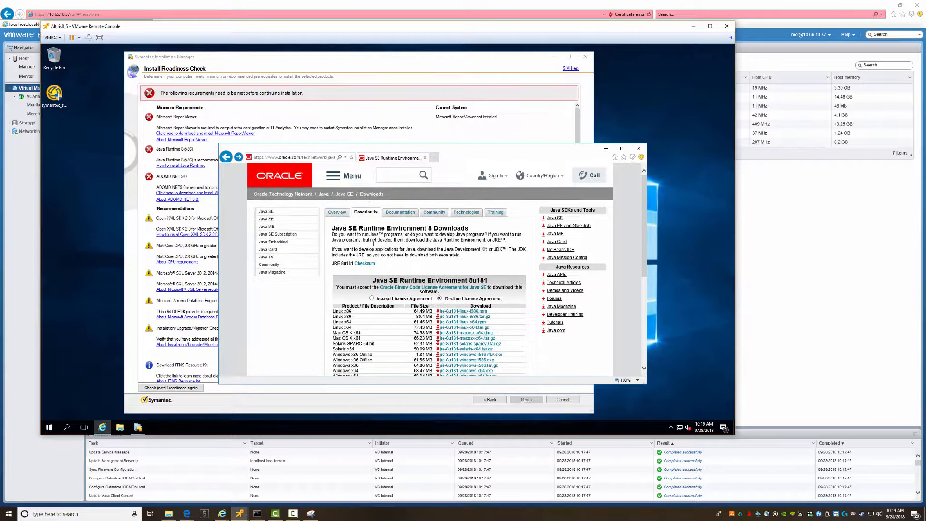
key("alt")
left_click(254, 167)
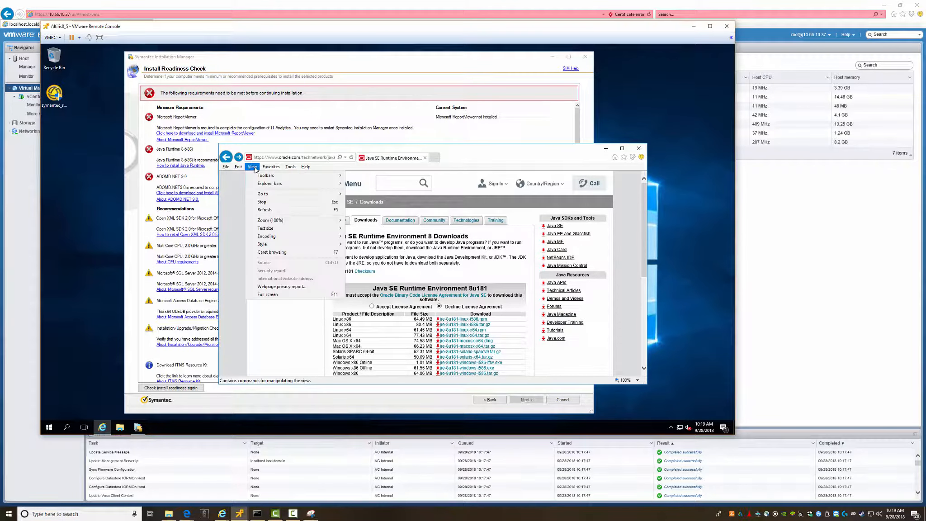
mouse_move(267, 178)
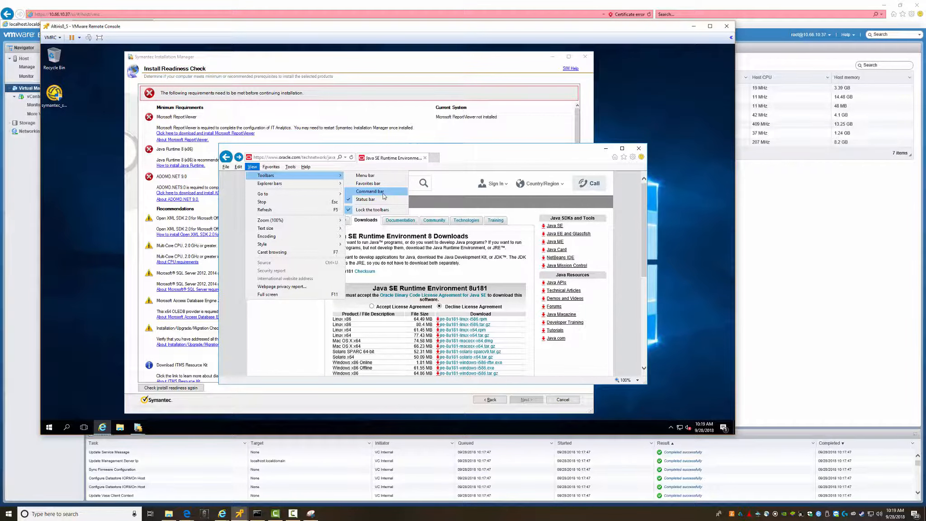
left_click(483, 154)
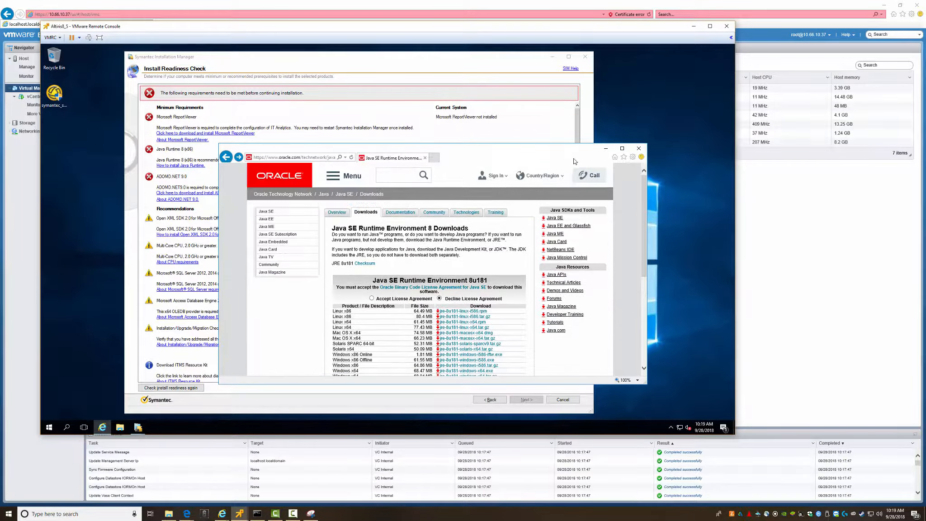
- Reopen Internet Options from the Tools menu and move it off the address bar
left_click(634, 157)
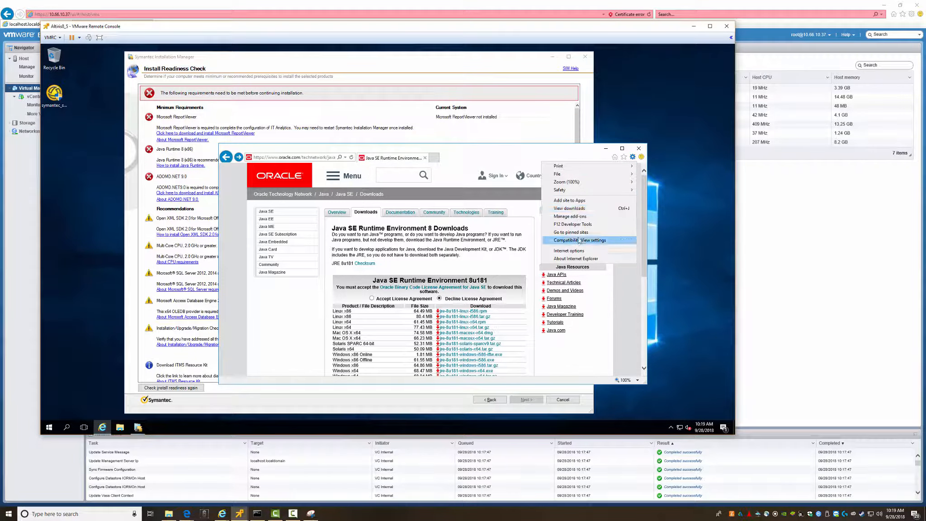
left_click(569, 251)
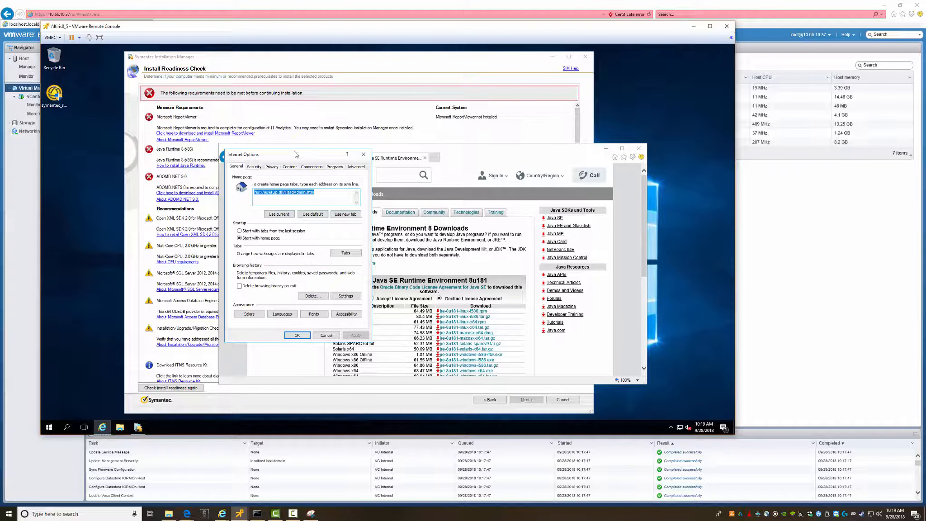
left_click_drag(295, 155, 329, 179)
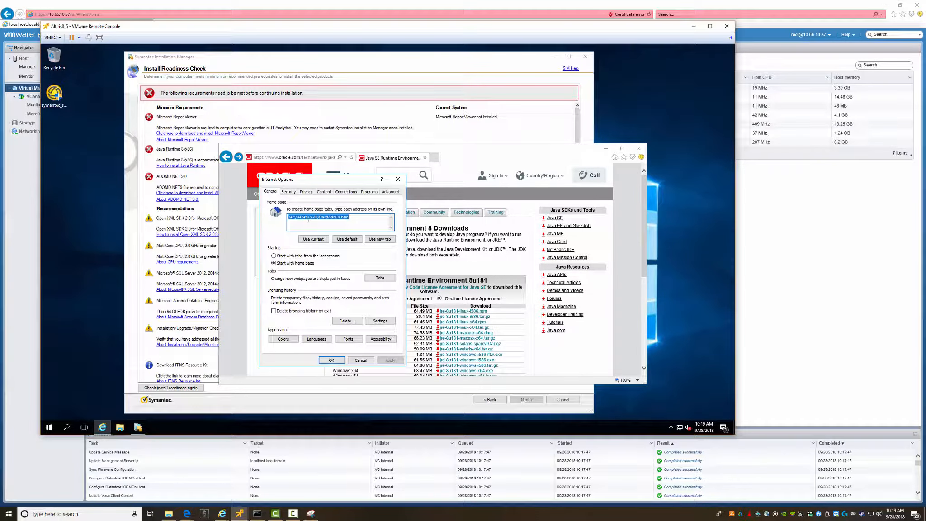
- Select the Trusted sites zone, review its site list, and open its custom level settings
left_click(290, 192)
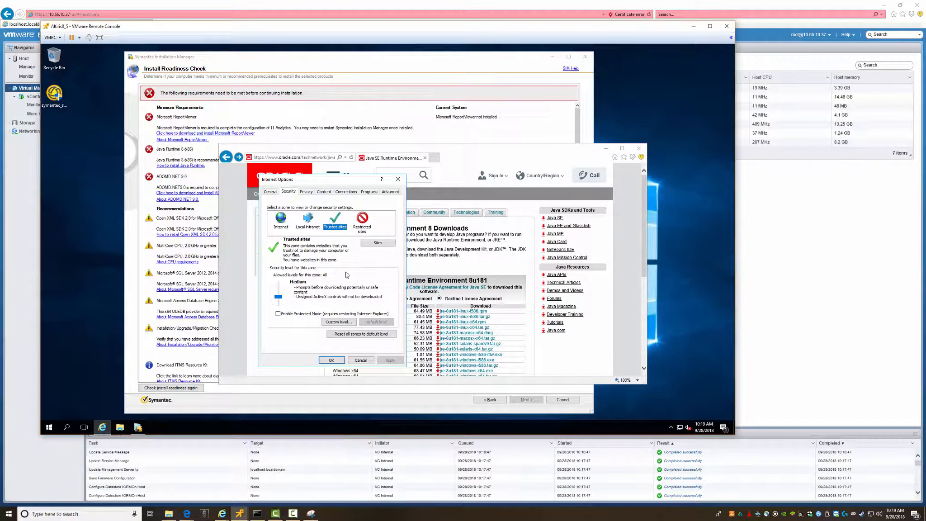
left_click(378, 243)
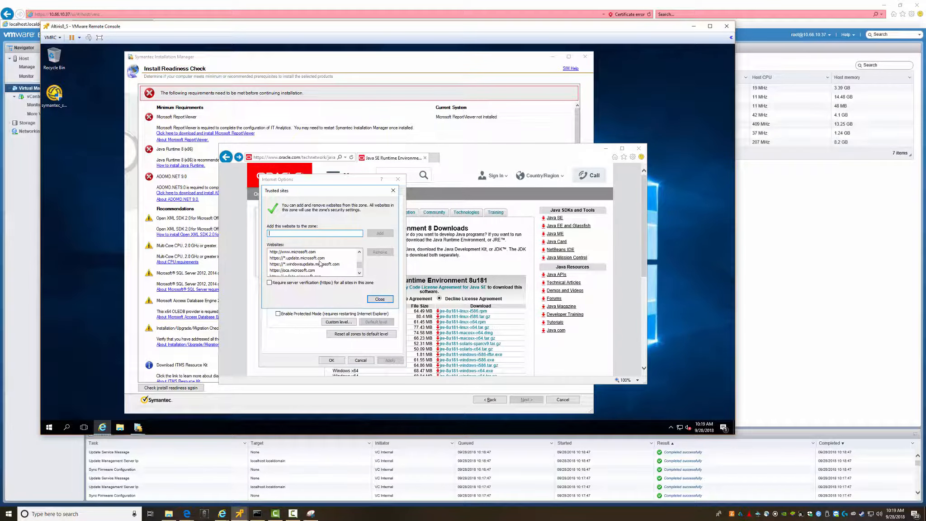
scroll(319, 263, "down", 3)
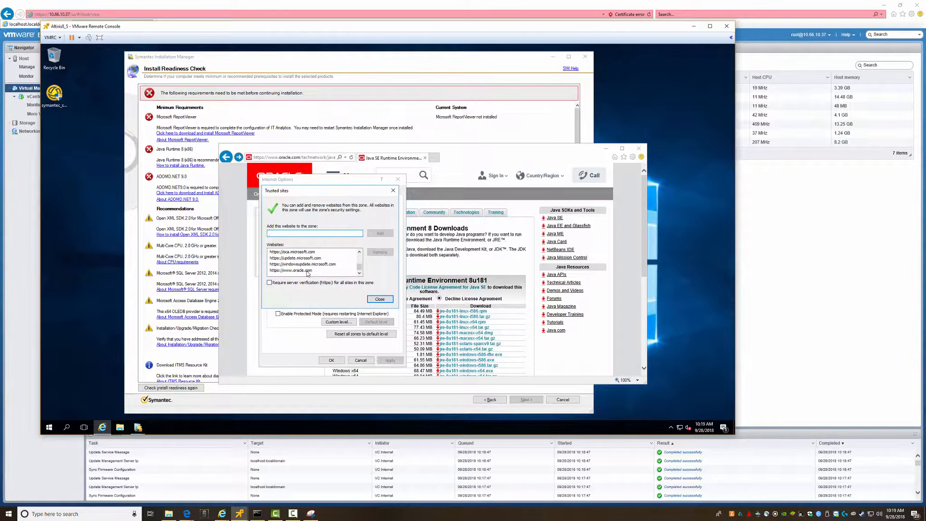
left_click(373, 300)
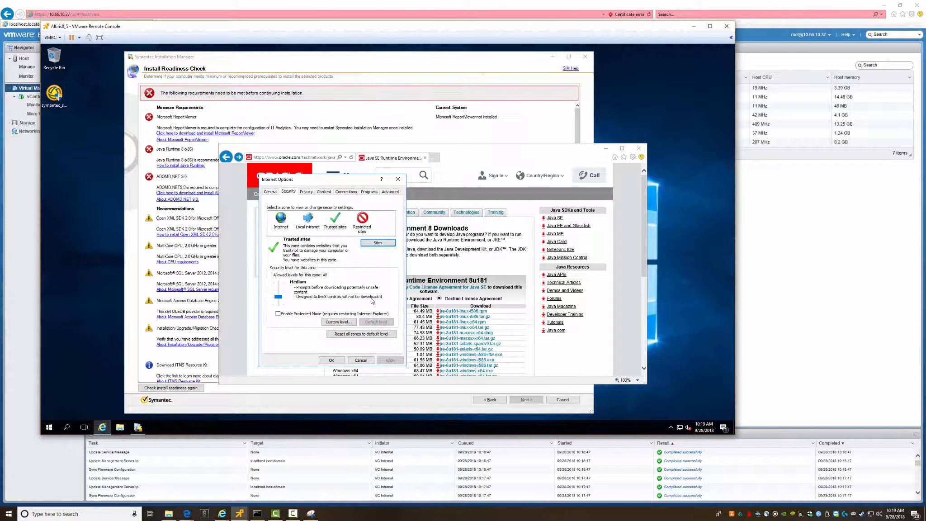
left_click(334, 320)
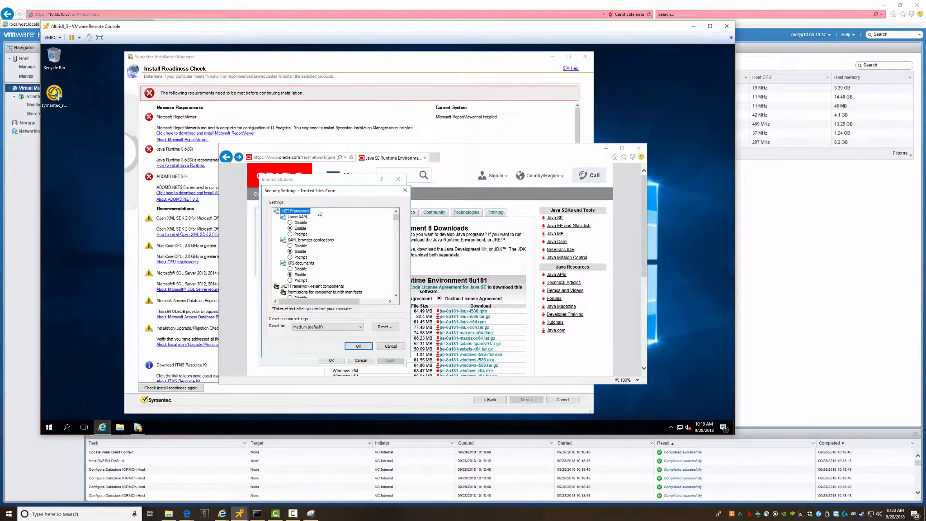
- Set ActiveX controls to prompt for downloads, initialization, running and scripting, with antimalware scanning enabled
scroll(314, 260, "down", 2)
scroll(306, 261, "down", 2)
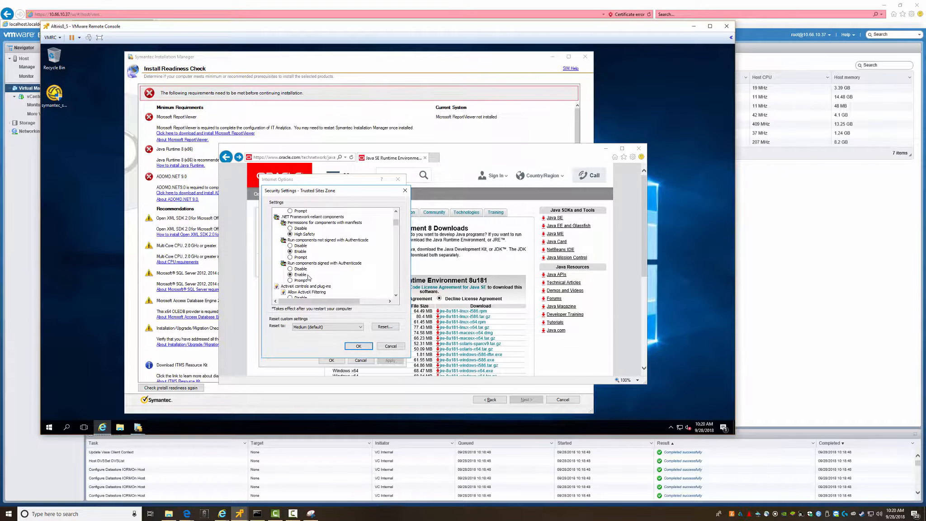
scroll(309, 277, "down", 3)
scroll(309, 270, "down", 1)
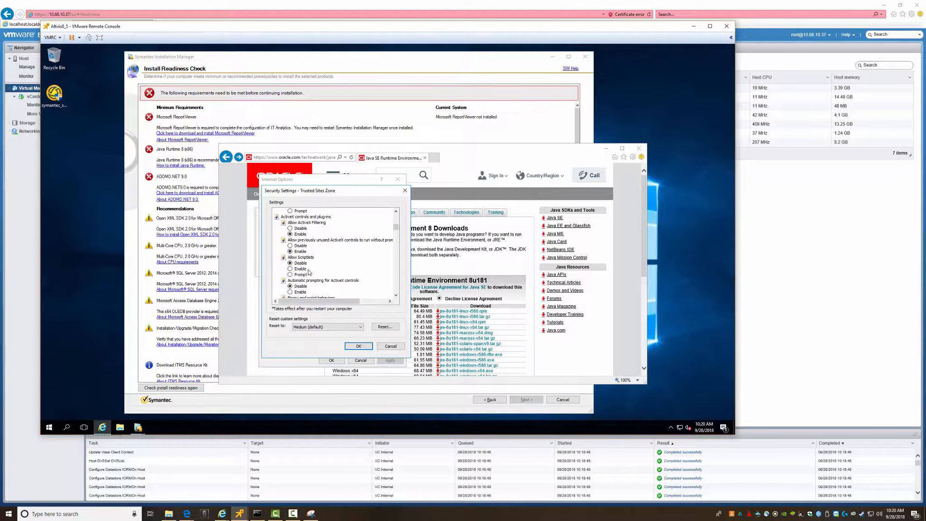
scroll(304, 260, "down", 1)
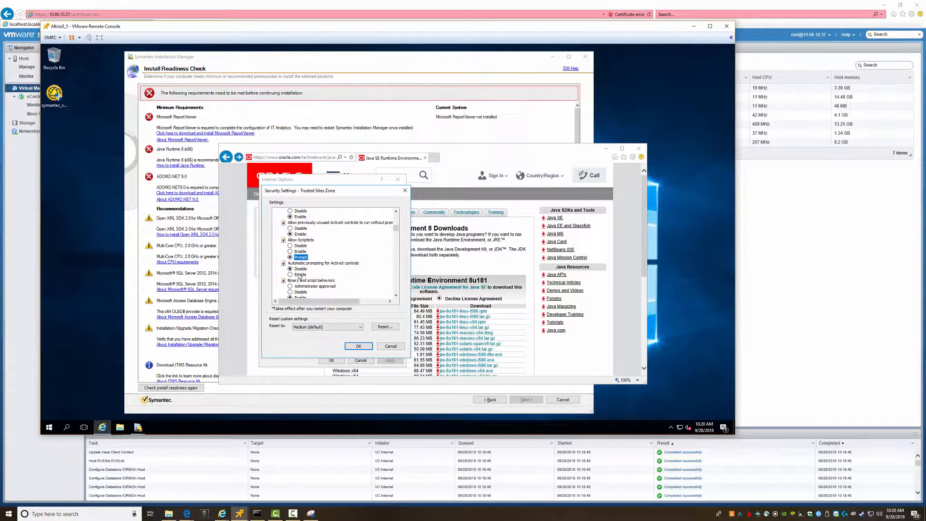
left_click(299, 275)
scroll(300, 267, "down", 2)
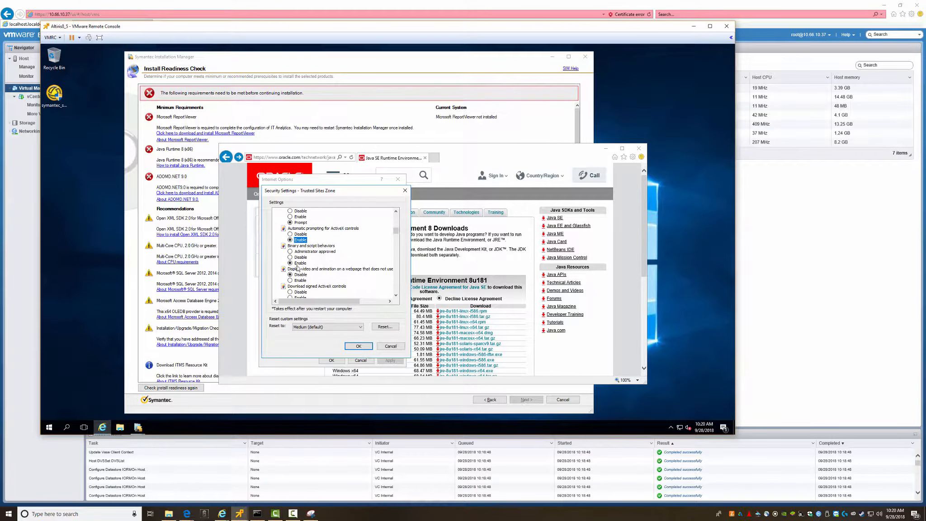
scroll(298, 267, "down", 1)
left_click(300, 263)
scroll(323, 266, "down", 1)
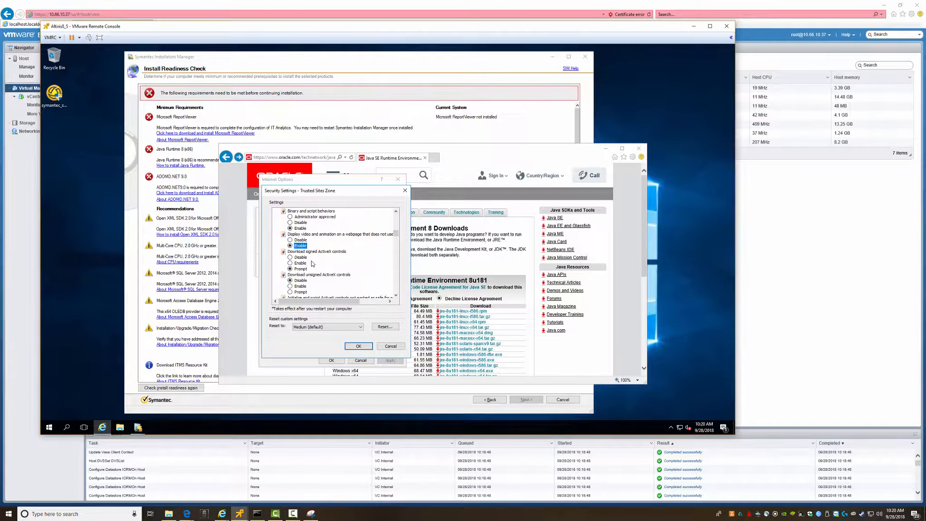
scroll(328, 263, "down", 1)
left_click(299, 275)
scroll(325, 262, "down", 1)
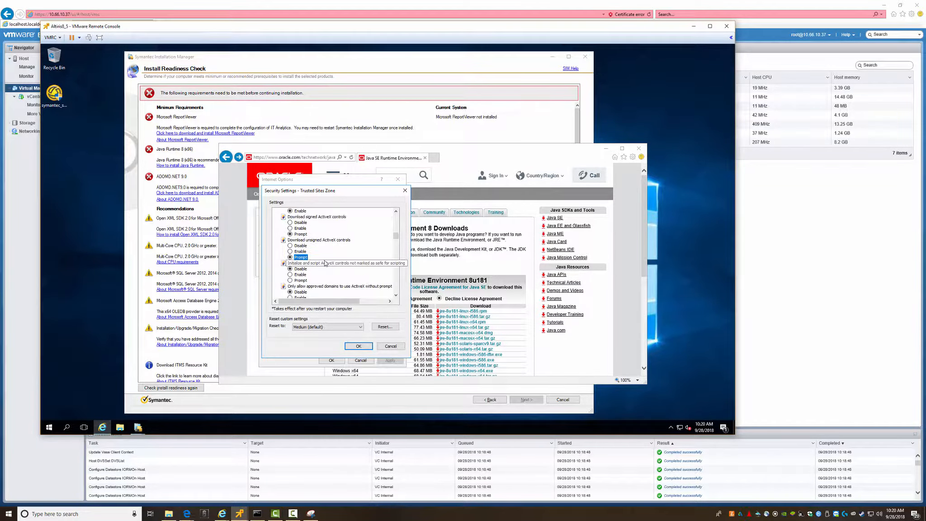
left_click(299, 281)
scroll(325, 271, "down", 2)
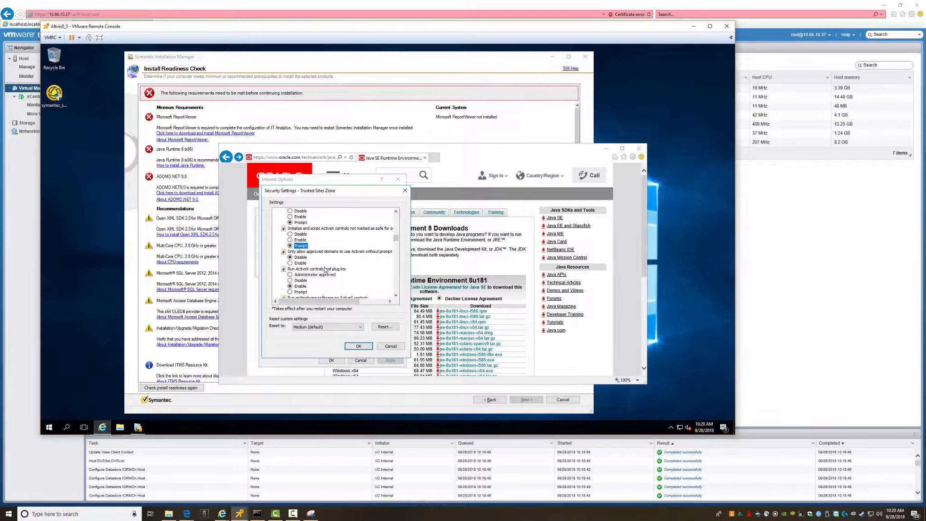
left_click(301, 263)
scroll(329, 263, "down", 2)
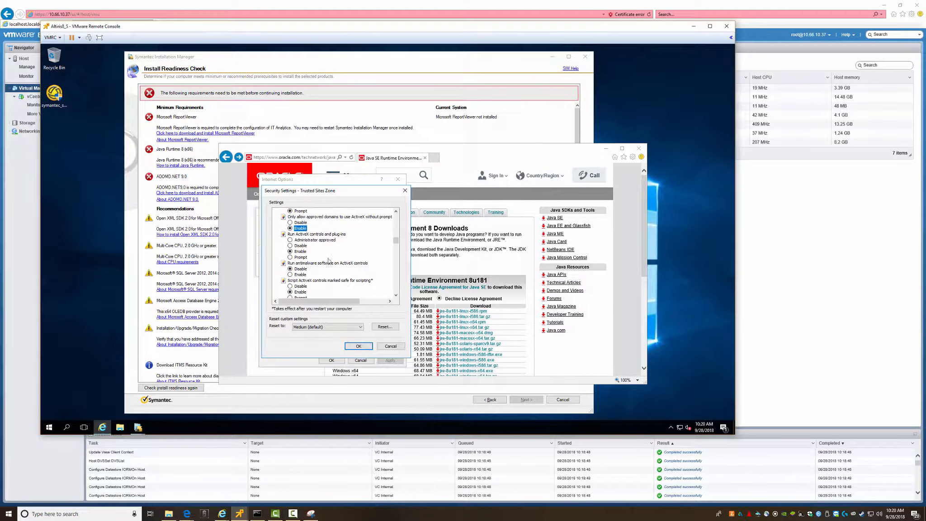
left_click(302, 257)
scroll(319, 258, "down", 1)
left_click(302, 258)
scroll(312, 257, "down", 3)
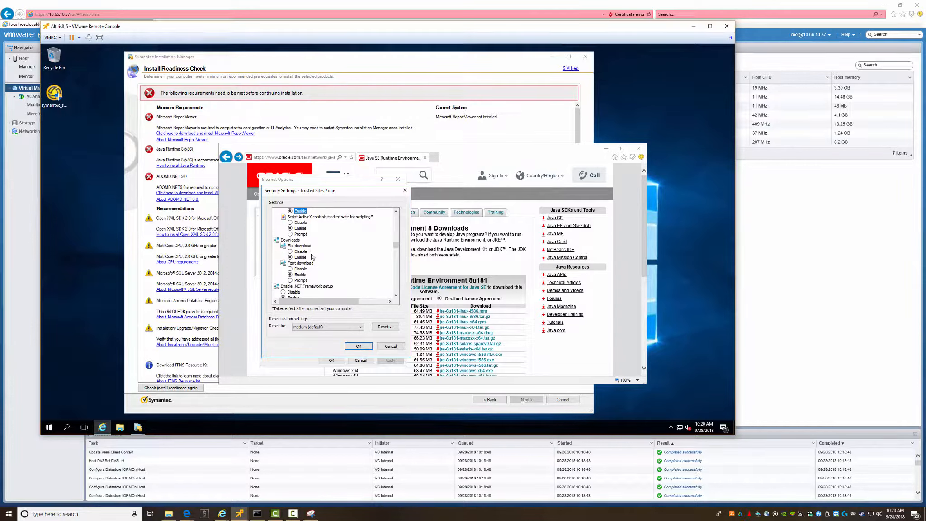
left_click(298, 235)
- Prompt for cross-domain data access and file drag-and-drop; enable cross-domain dragging, browser-control scripting and script windows
scroll(303, 277, "down", 2)
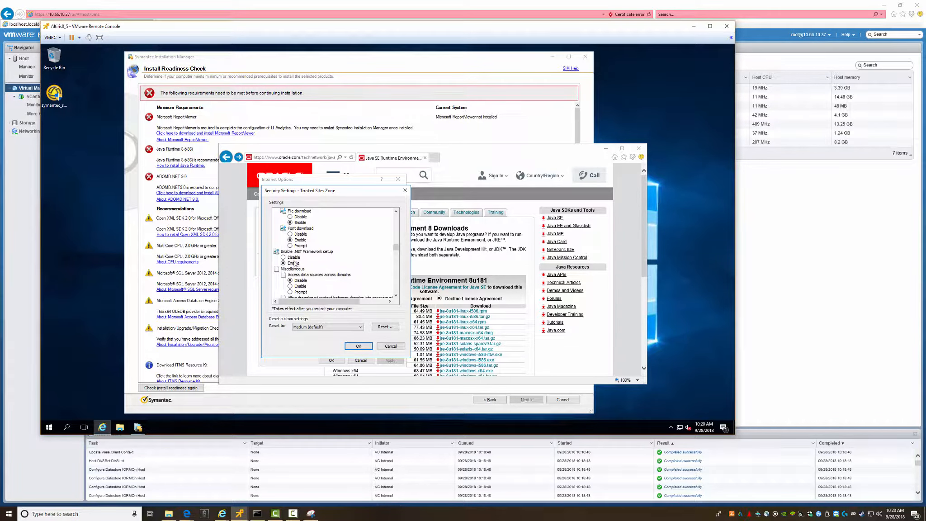
scroll(316, 271, "down", 2)
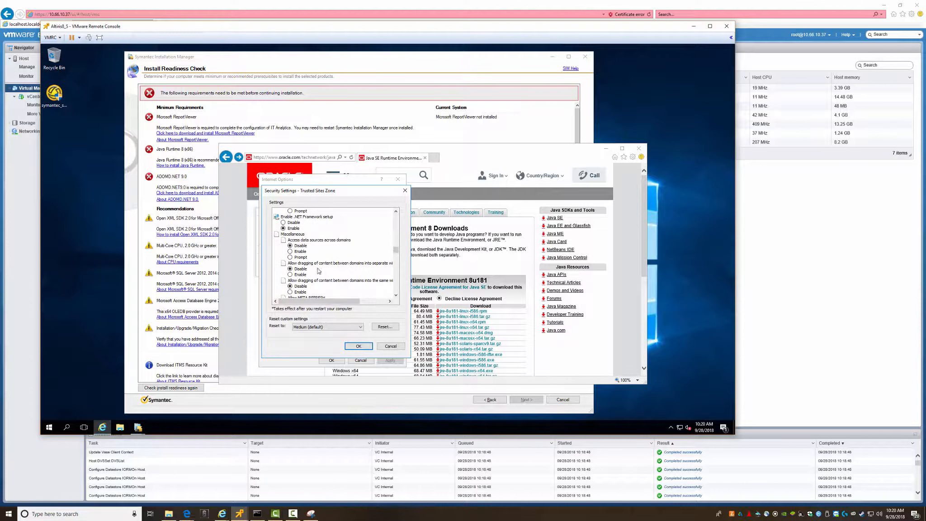
left_click(290, 257)
scroll(315, 259, "down", 1)
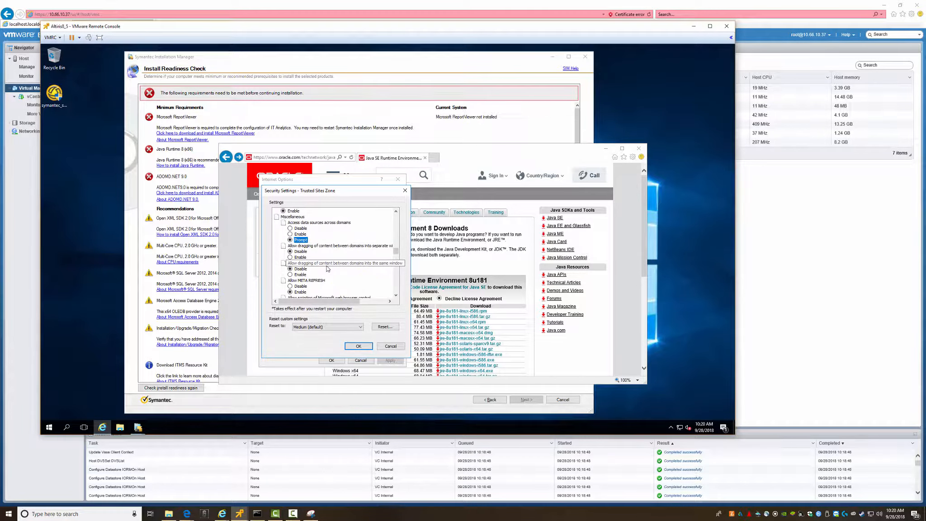
left_click(291, 256)
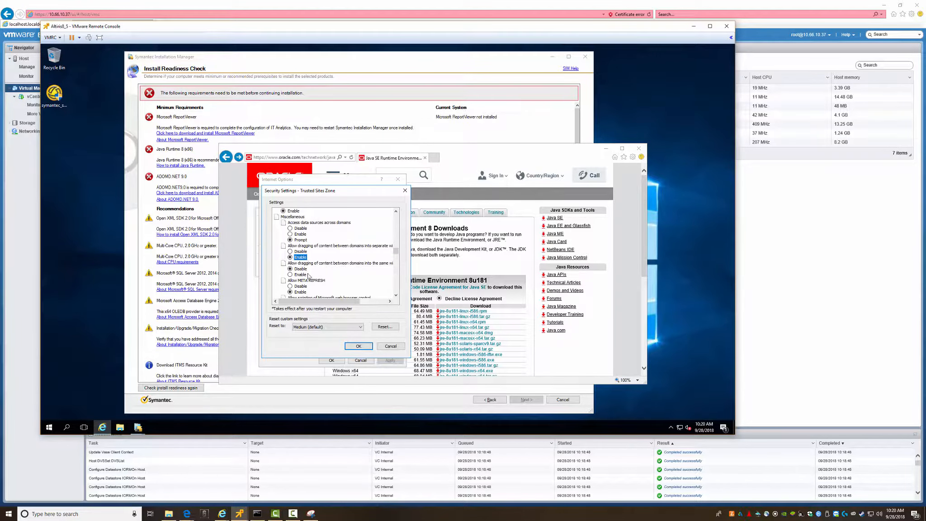
left_click(291, 274)
scroll(326, 277, "down", 2)
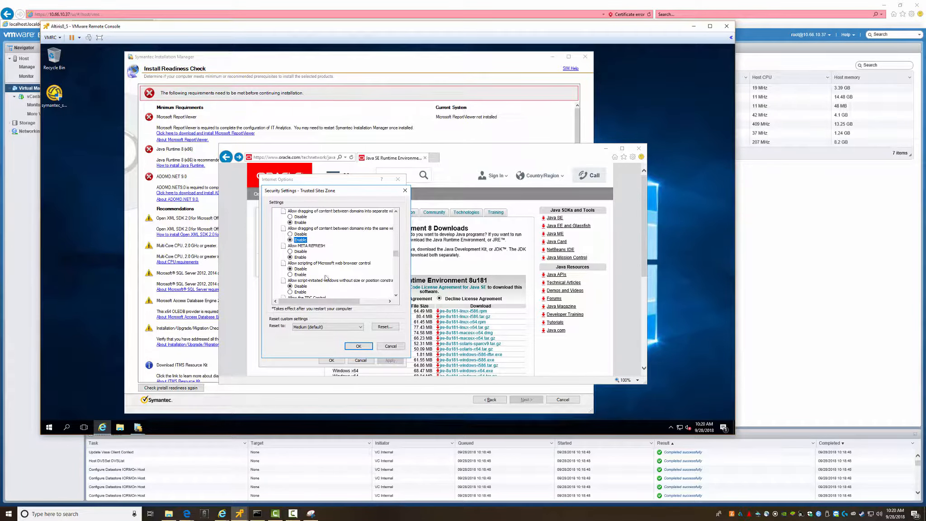
scroll(316, 271, "down", 1)
left_click(298, 257)
left_click(298, 274)
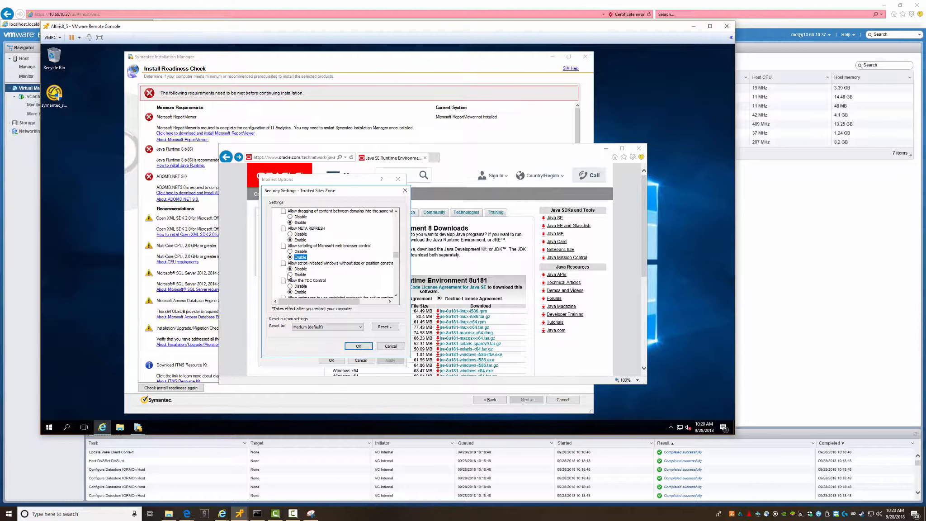
scroll(323, 275, "down", 1)
scroll(317, 272, "down", 4)
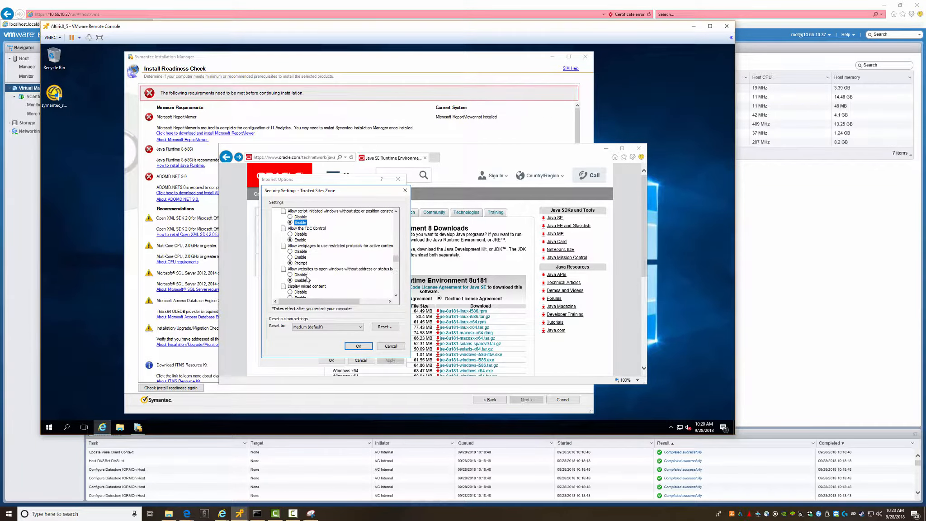
scroll(332, 270, "down", 1)
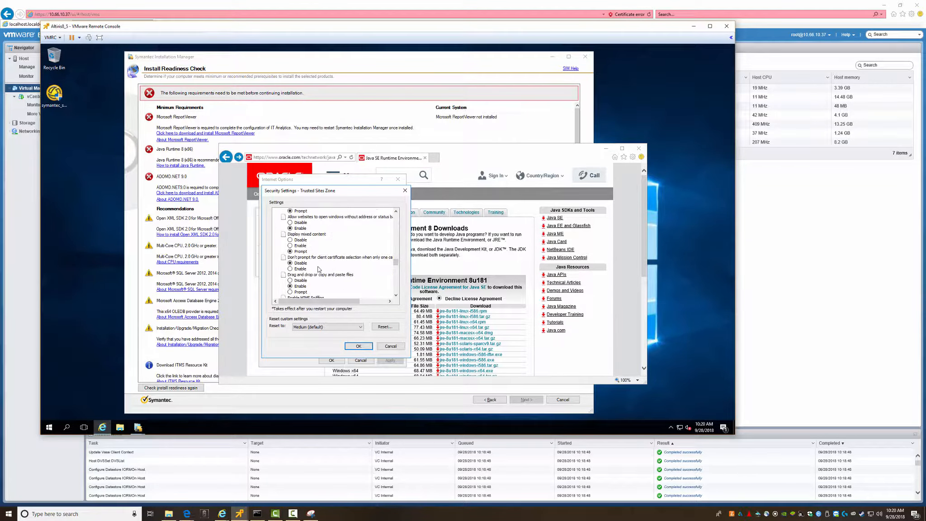
left_click(298, 270)
scroll(324, 270, "down", 1)
scroll(324, 270, "down", 1)
left_click(290, 257)
- Choose automatic logon with current user name and password and apply the custom settings
scroll(293, 280, "down", 4)
scroll(317, 274, "down", 2)
scroll(317, 283, "down", 9)
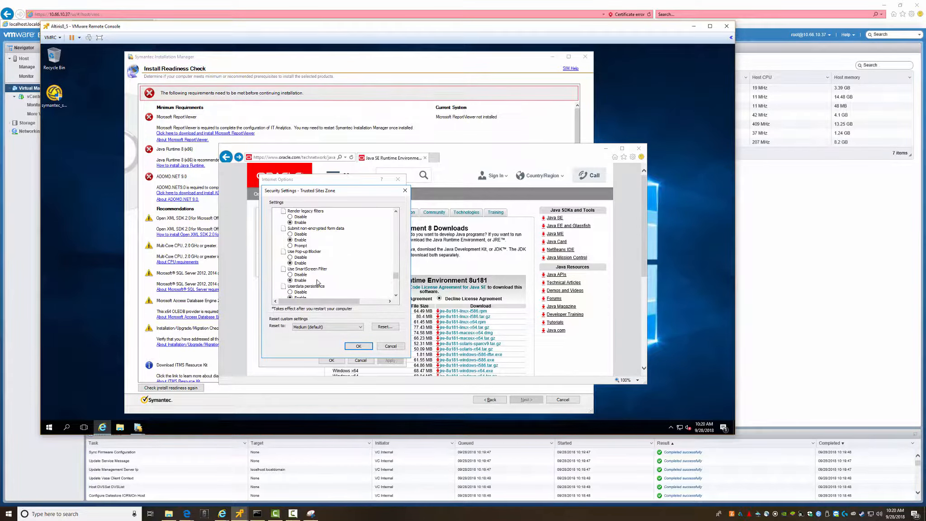
scroll(318, 283, "down", 3)
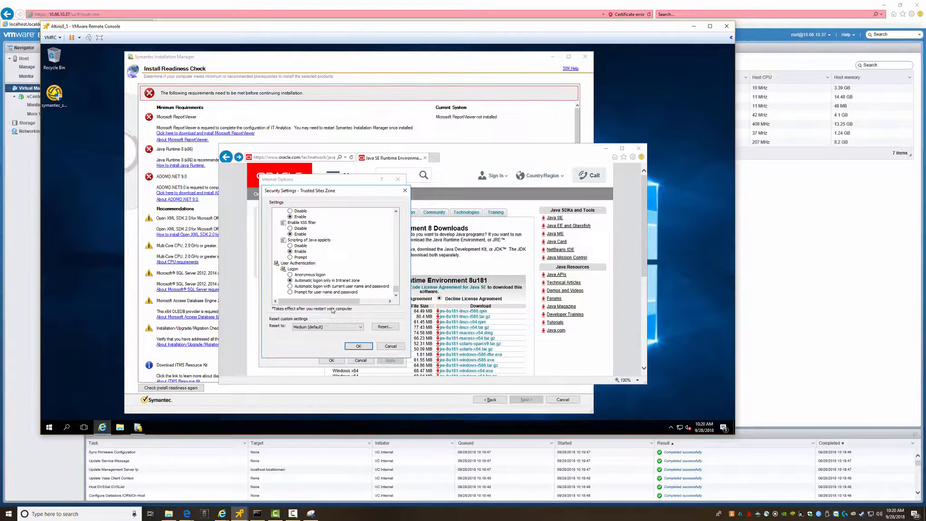
left_click(290, 286)
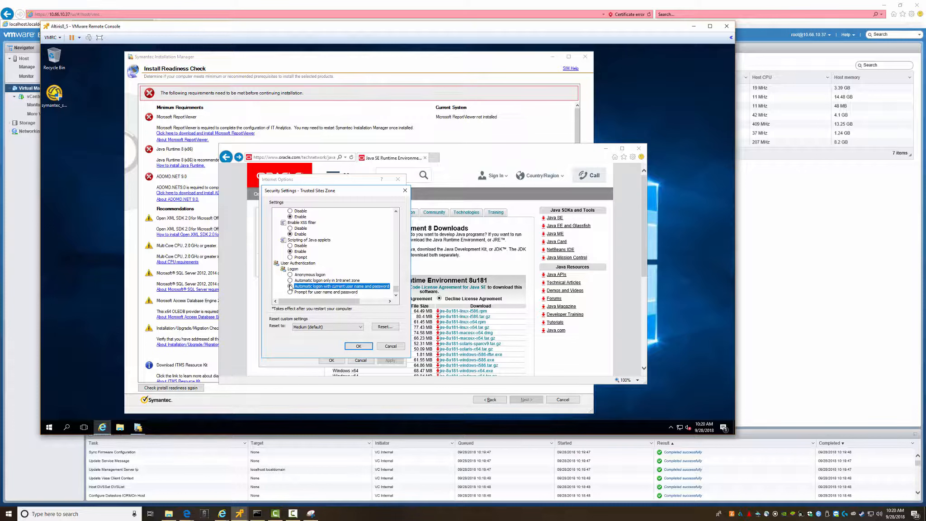
left_click(361, 346)
- Confirm the zone change, accept the Java SE license and download the Windows x86 offline jre-8u181
left_click(373, 243)
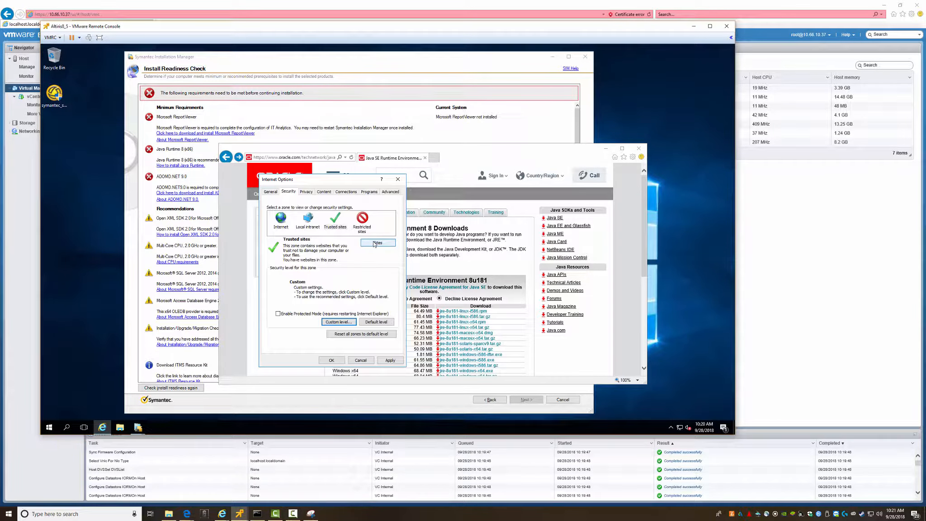
left_click(335, 360)
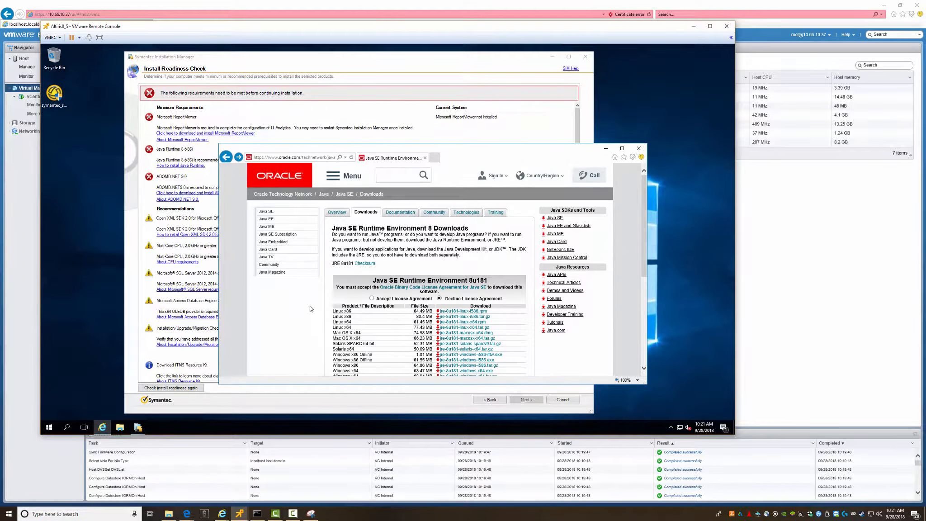
scroll(407, 323, "down", 3)
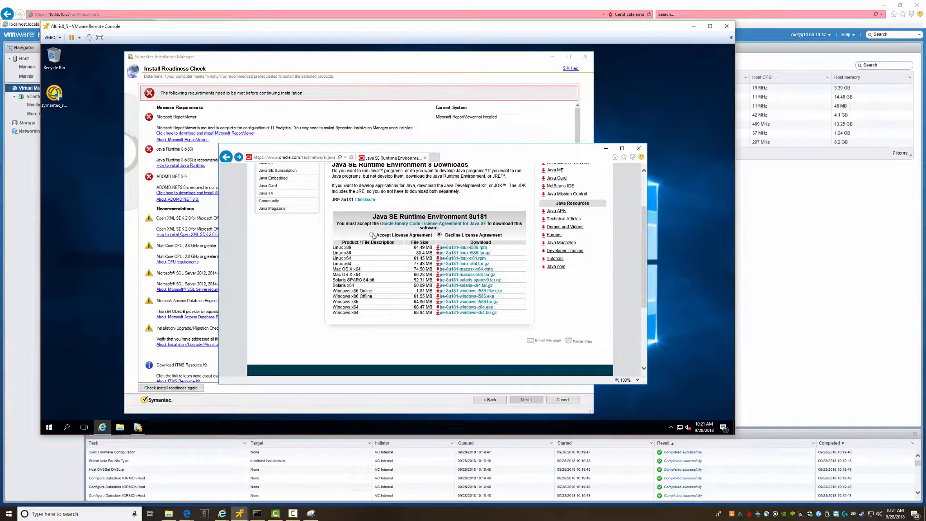
left_click(372, 234)
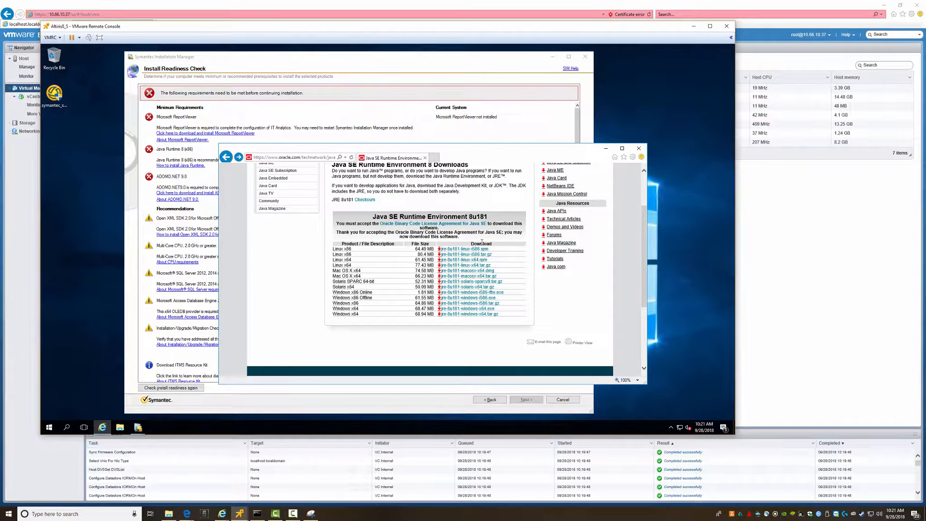
left_click(454, 298)
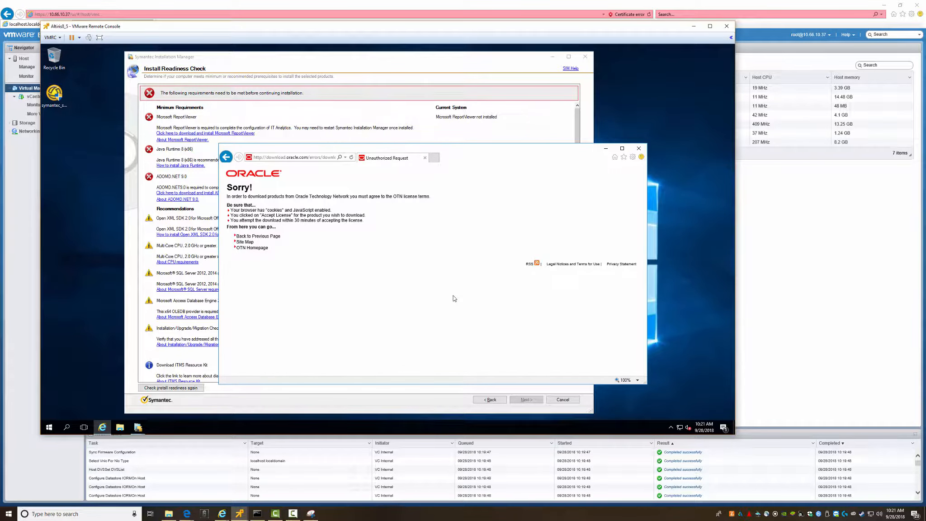
left_click(171, 430)
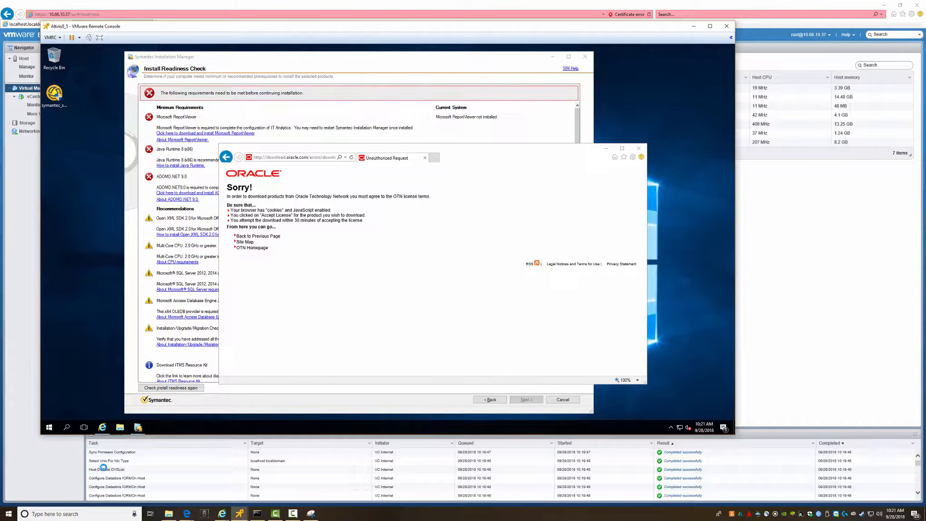
mouse_move(185, 516)
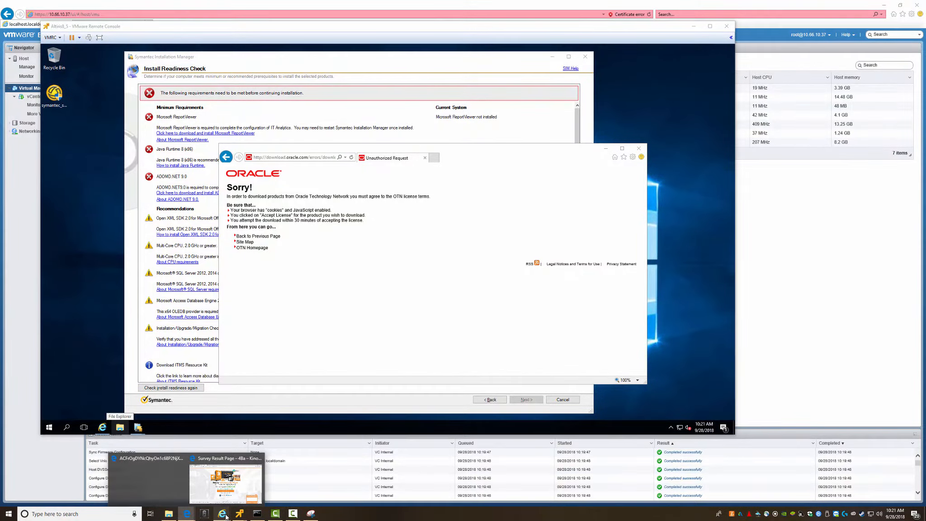
- Load oracle.com in the host browser, then switch back to the virtual machine console
mouse_move(221, 517)
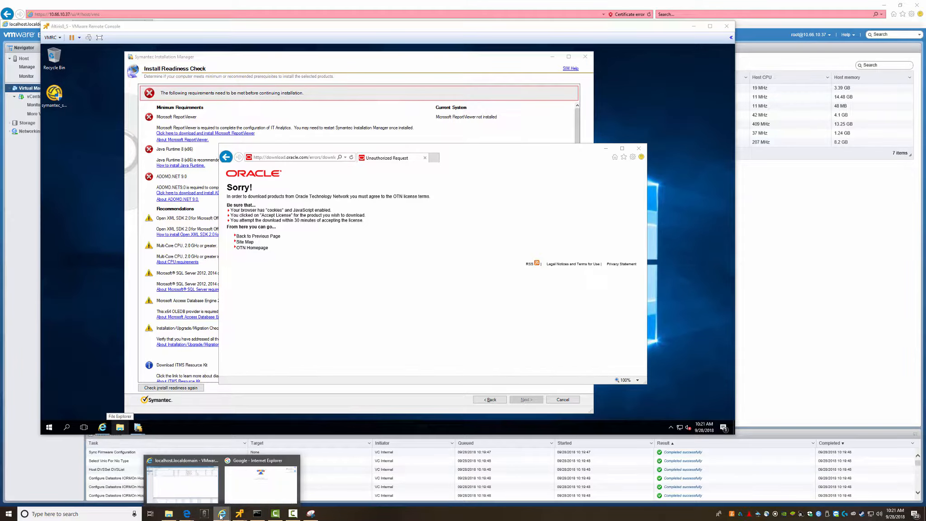
left_click(246, 497)
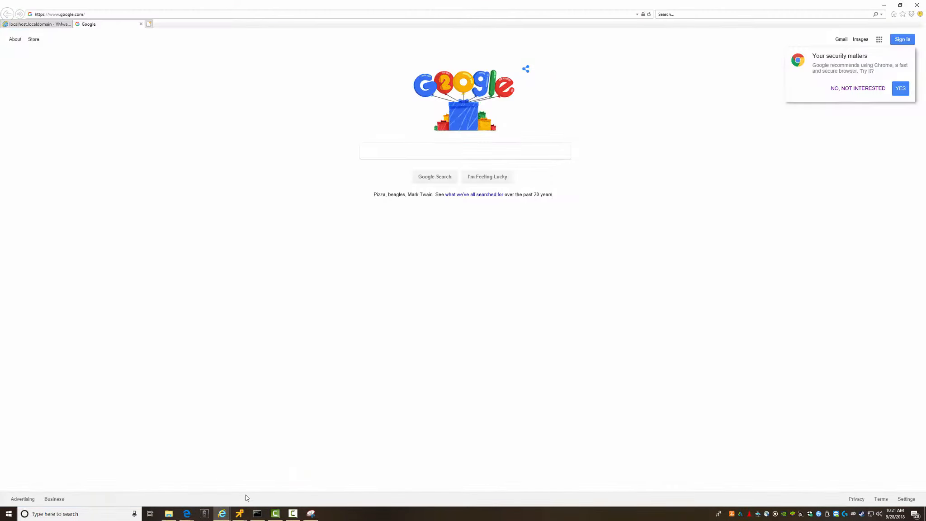
left_click(188, 17)
type("oracle.com")
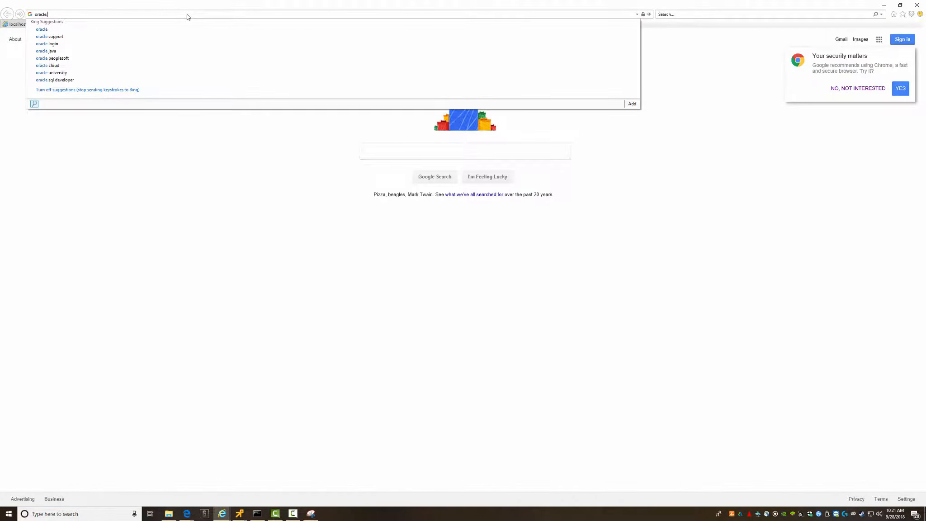
key("Return")
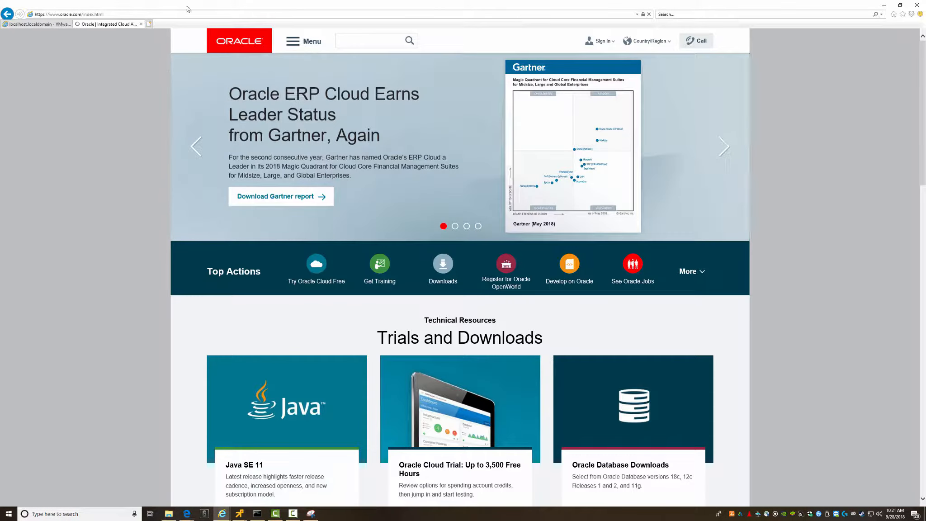
left_click(292, 43)
key("alt+Tab")
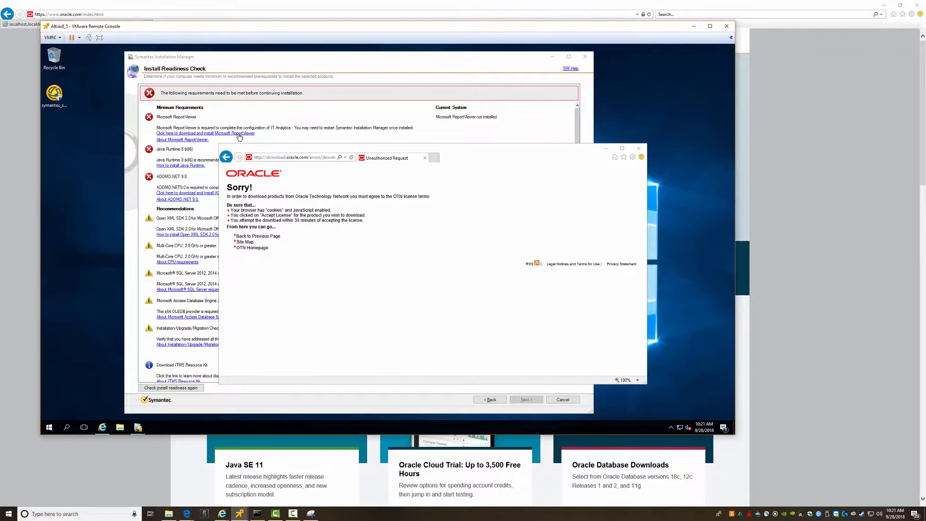
- Go back to the Java SE Runtime Environment 8 page, dismissing three blocked-content warnings
left_click(292, 159)
left_click(226, 157)
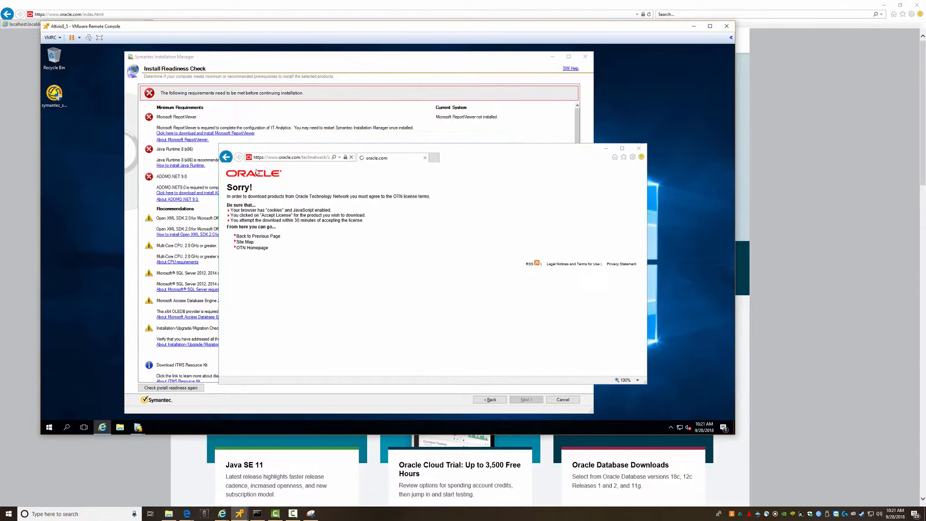
left_click(442, 186)
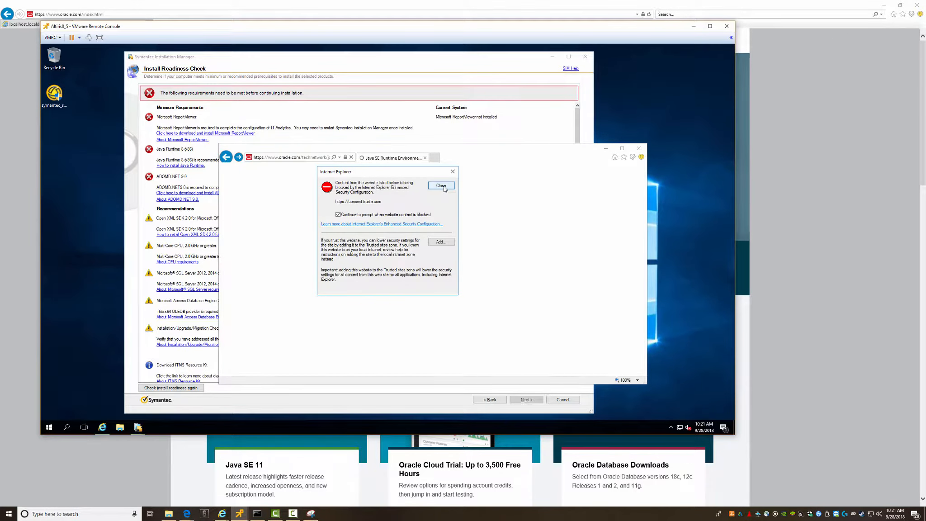
left_click(442, 186)
left_click(442, 186)
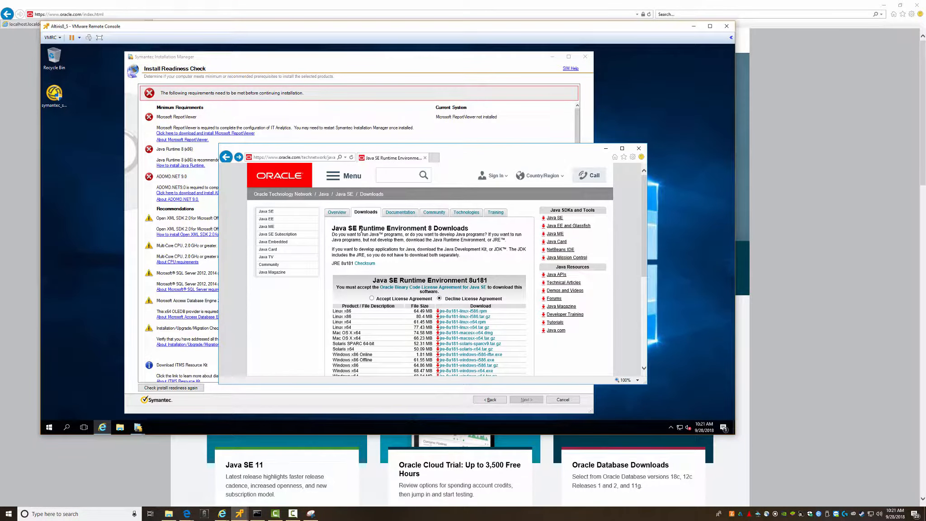
left_click_drag(332, 228, 427, 228)
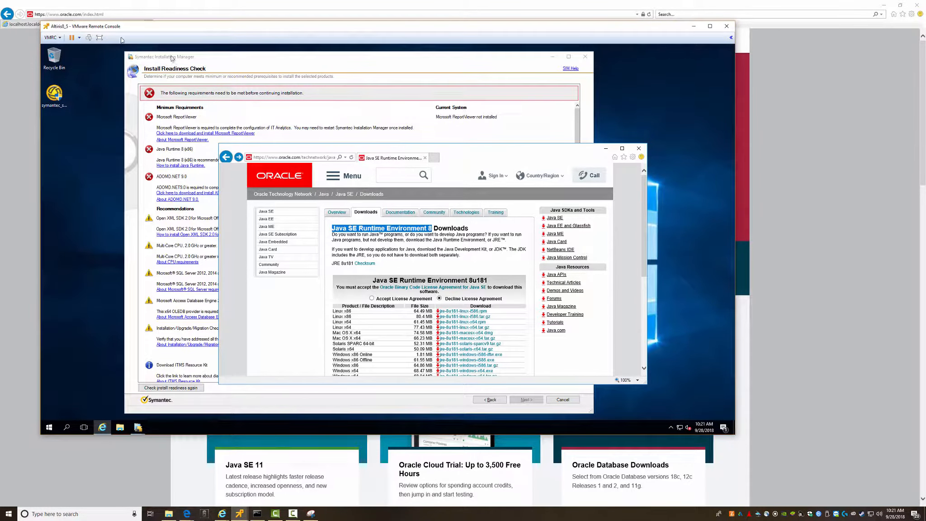
left_click(122, 14)
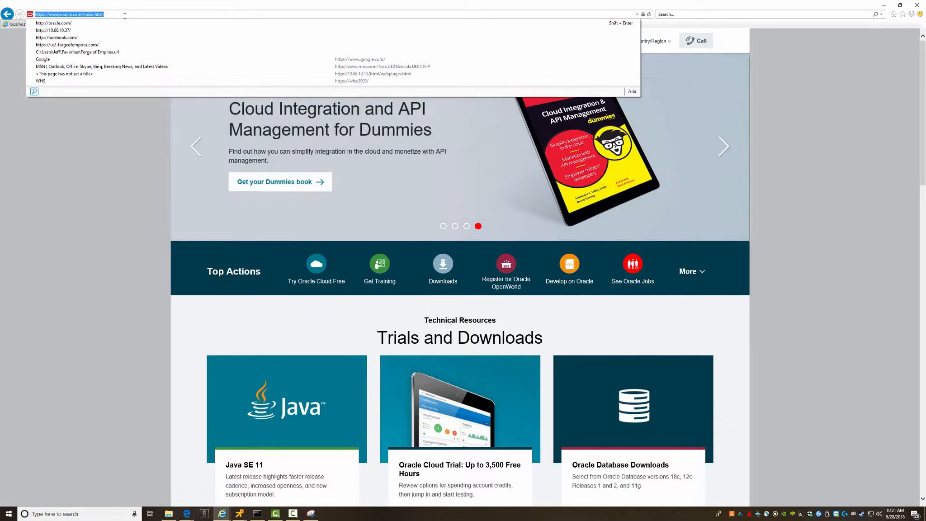
- Search Bing for 'download java se 8' and reach the Java SE 8u181 JRE download page
type("download java s")
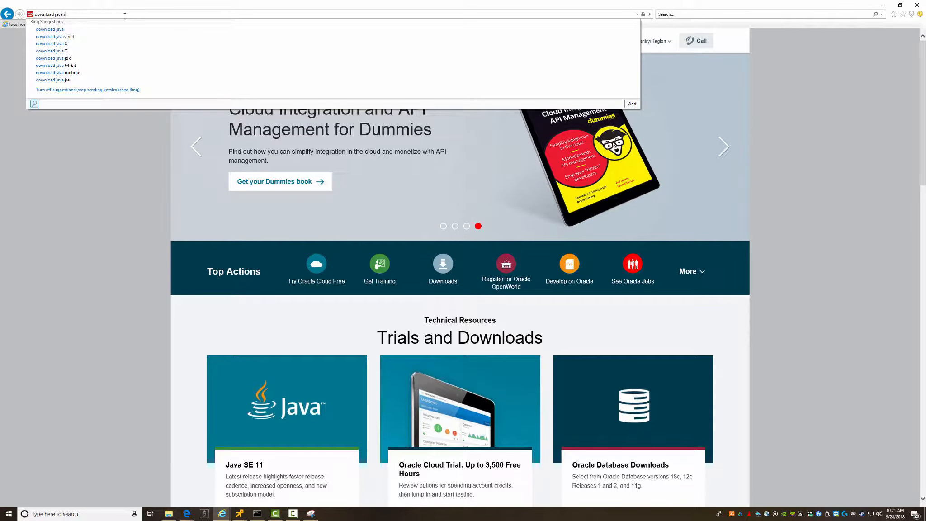
type("e 8")
key("Return")
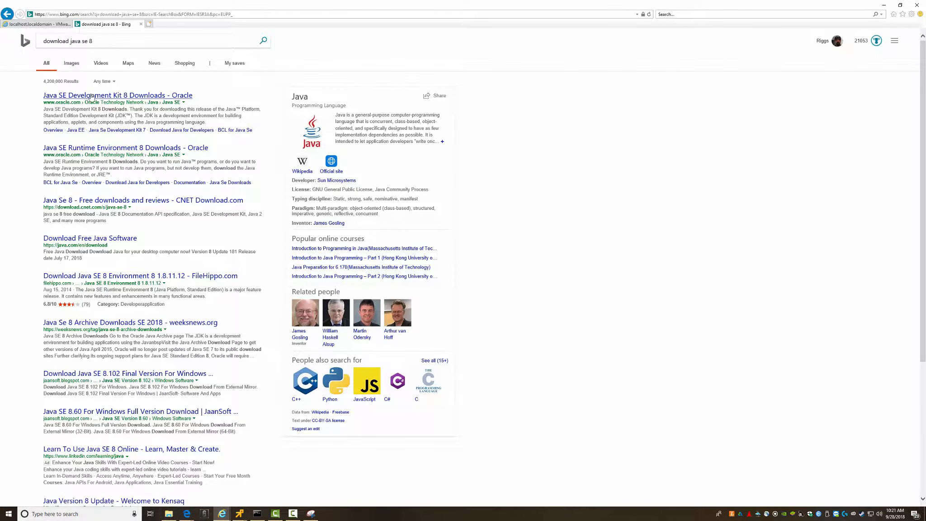
left_click(92, 98)
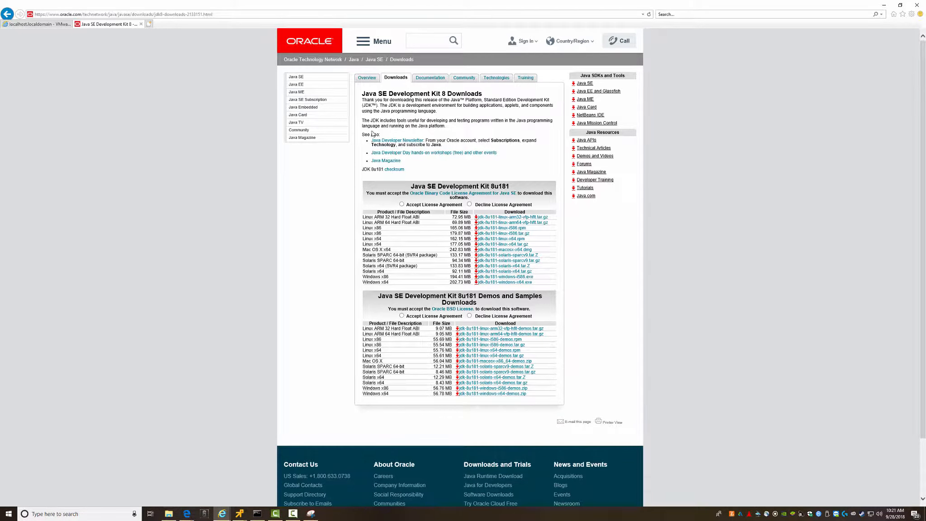
left_click(298, 79)
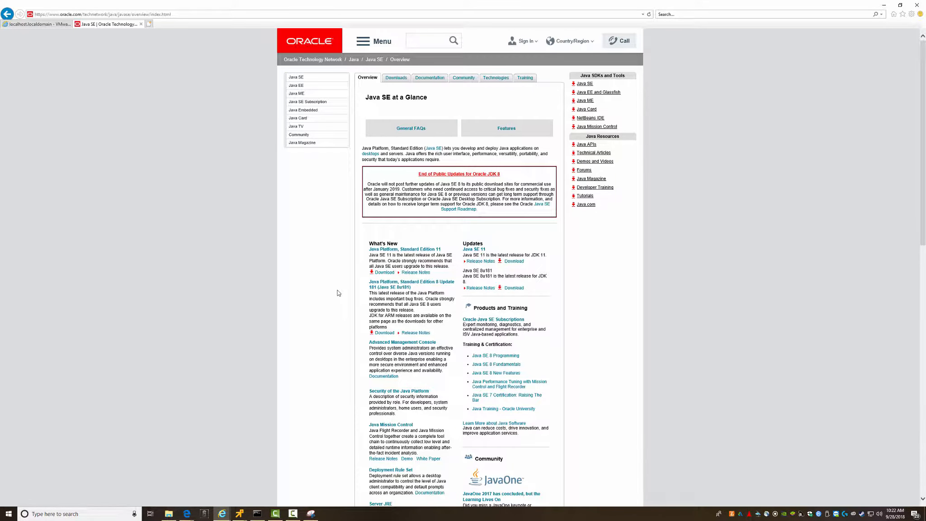
scroll(333, 339, "down", 2)
scroll(334, 338, "down", 4)
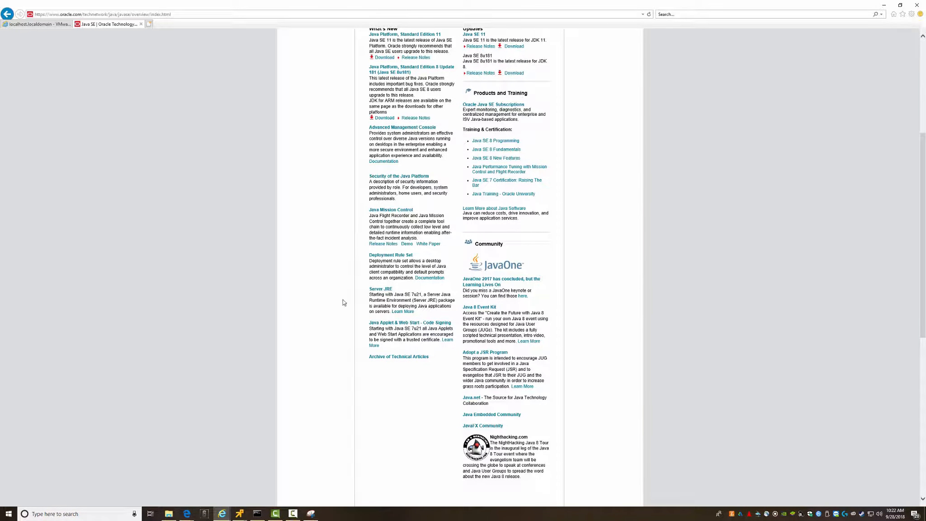
left_click(381, 119)
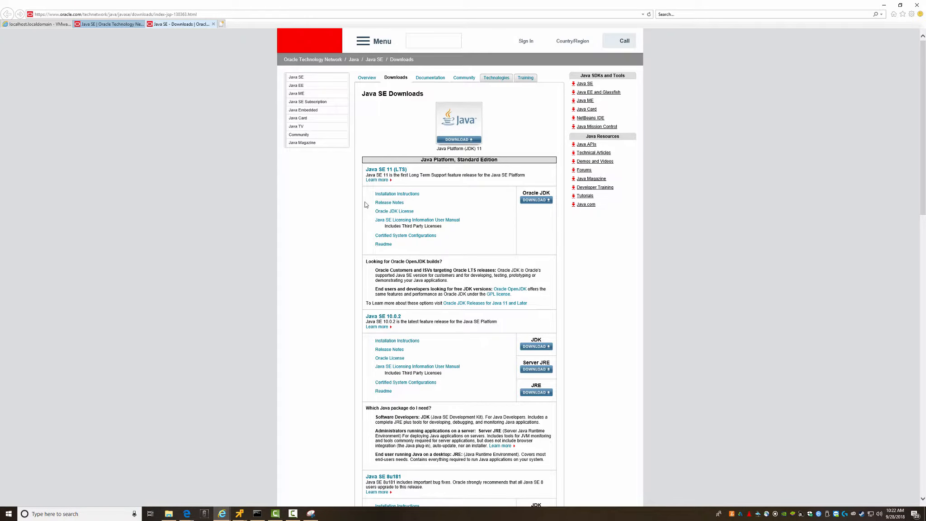
scroll(463, 219, "down", 3)
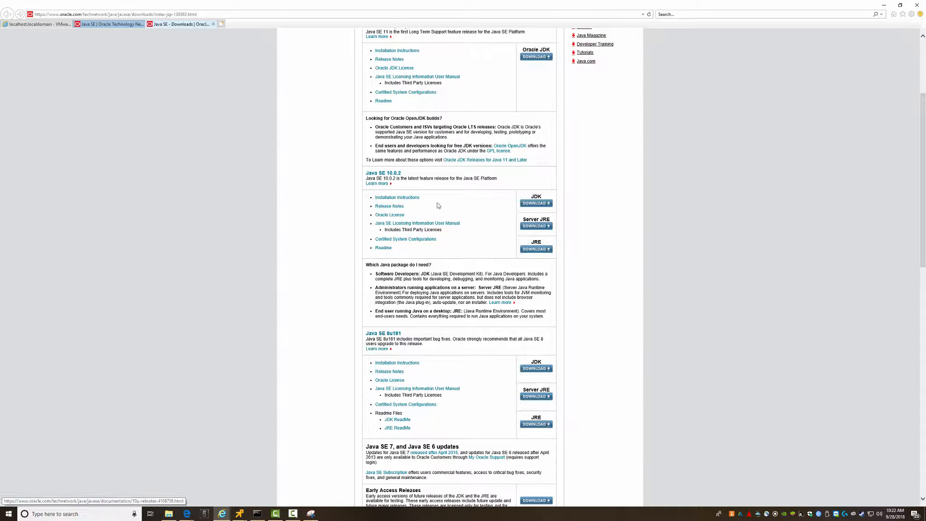
scroll(412, 193, "down", 6)
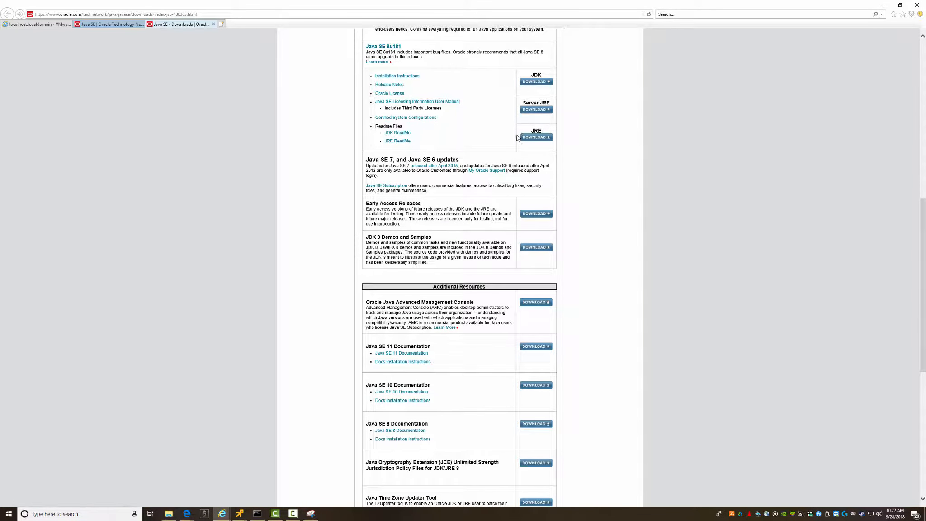
left_click(532, 138)
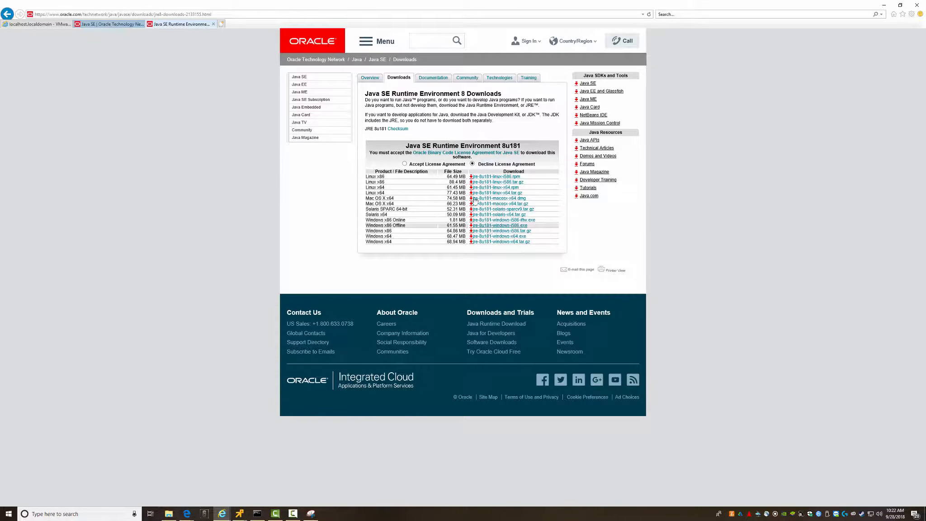
- Accept the license and save the Windows x86 offline installer into the Software share
left_click(405, 163)
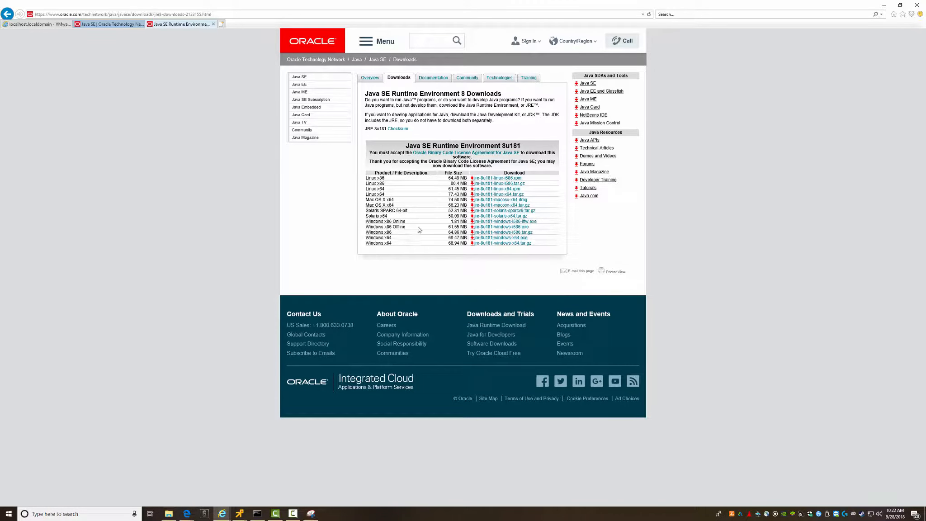
left_click(494, 227)
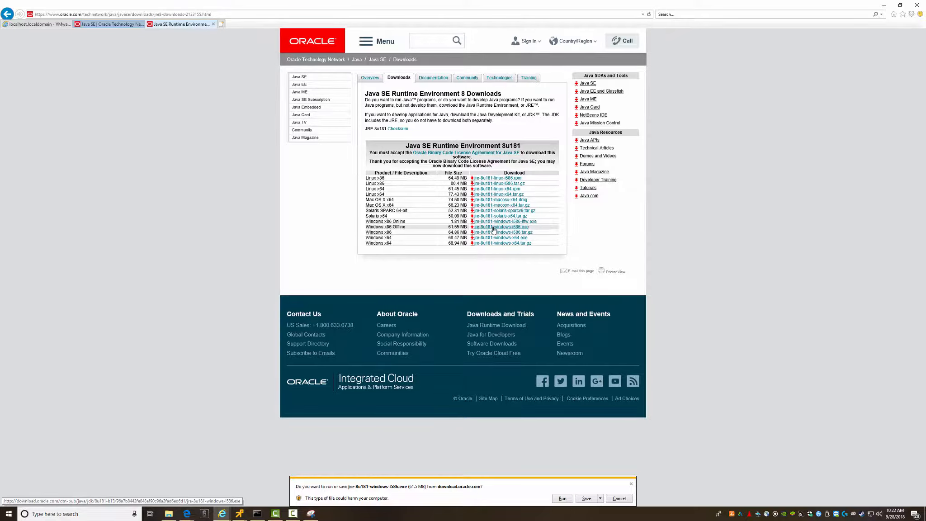
left_click(600, 500)
left_click(620, 491)
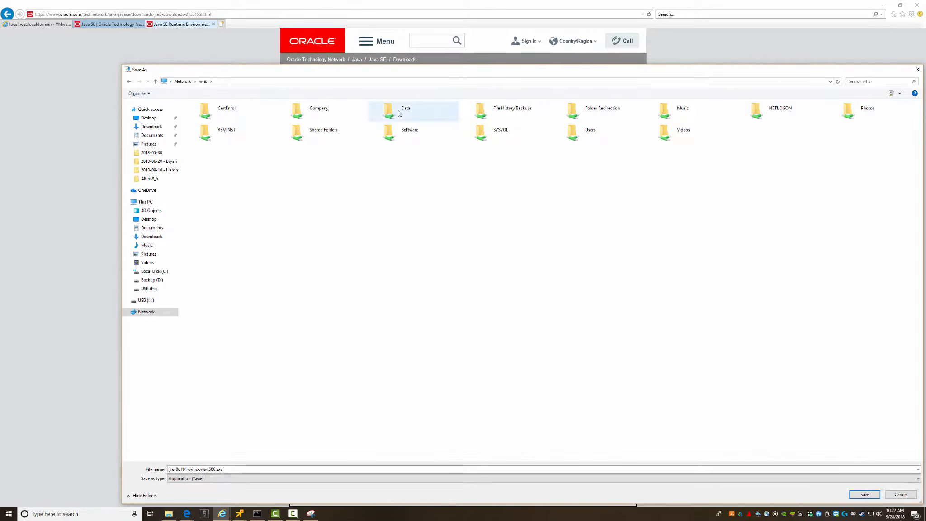
double_click(390, 132)
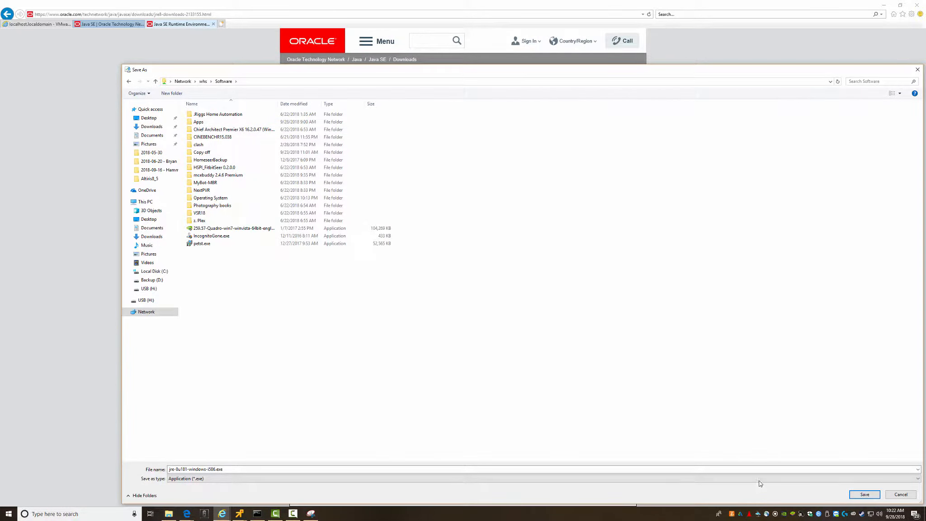
left_click(864, 494)
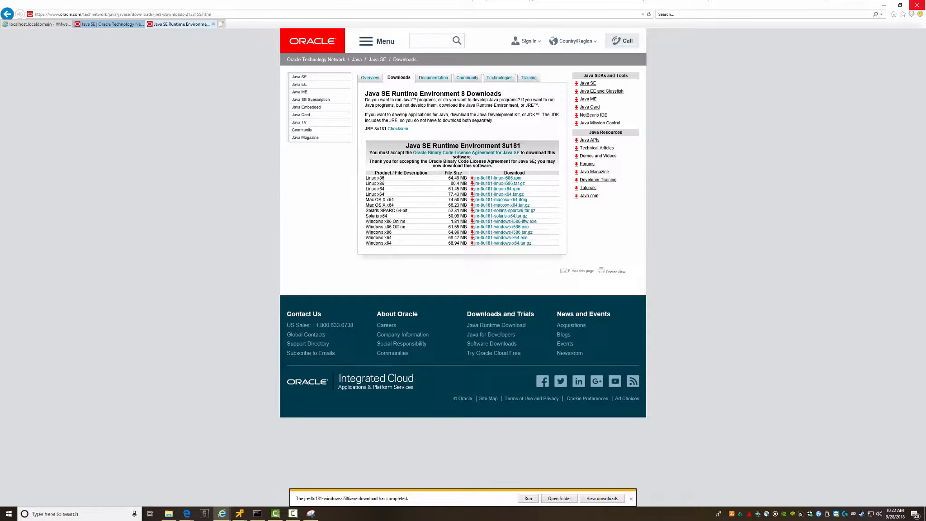
left_click(918, 5)
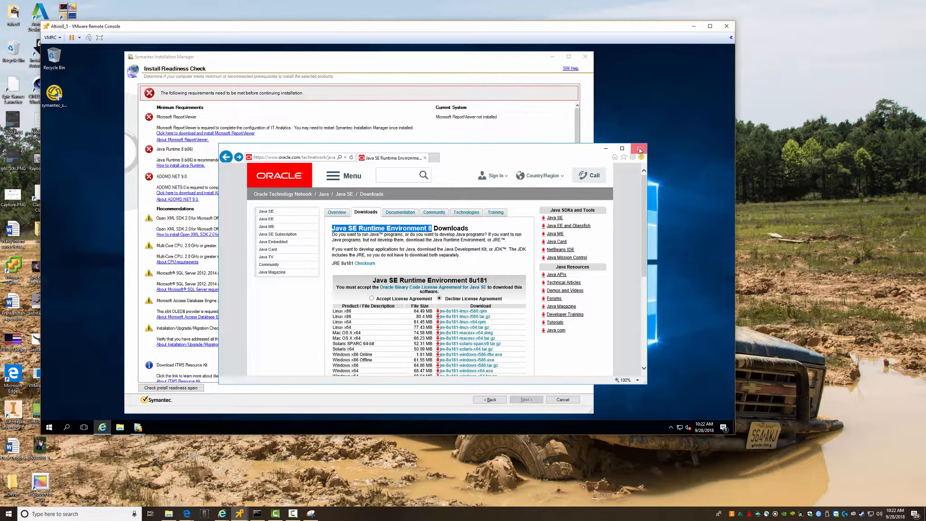
- Copy jre-8u181-windows-i586 from the \\10.66.1.230 Software share into the VM's Downloads folder
left_click(639, 148)
key("super+r")
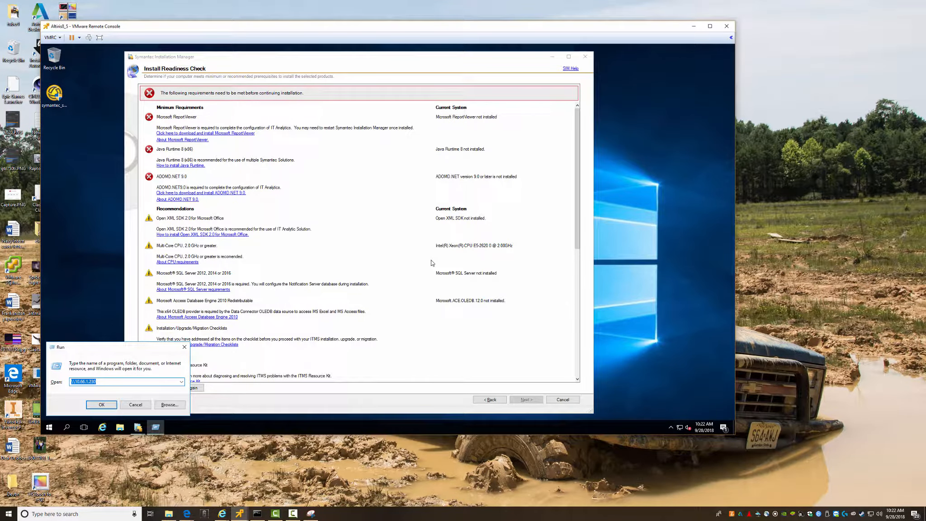
key("Return")
type("so")
key("Return")
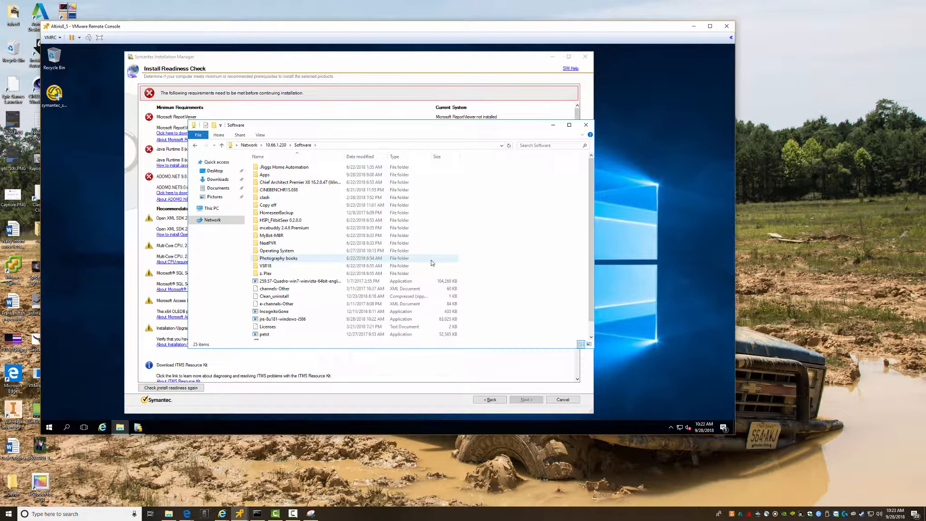
scroll(281, 279, "down", 1)
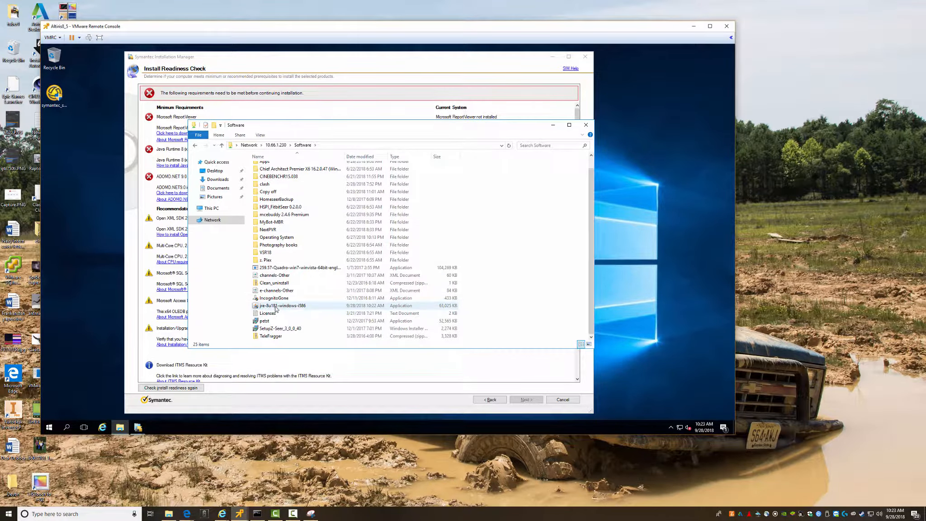
left_click(276, 306)
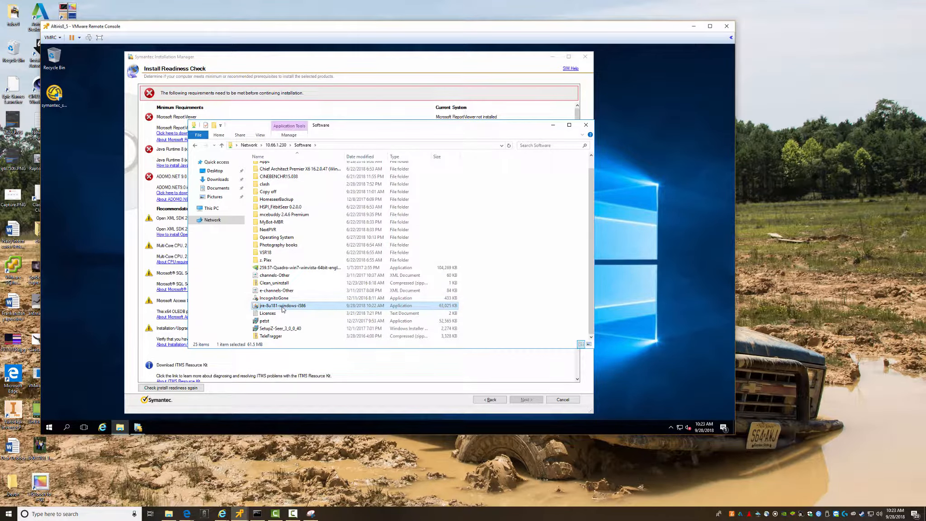
left_click(217, 179)
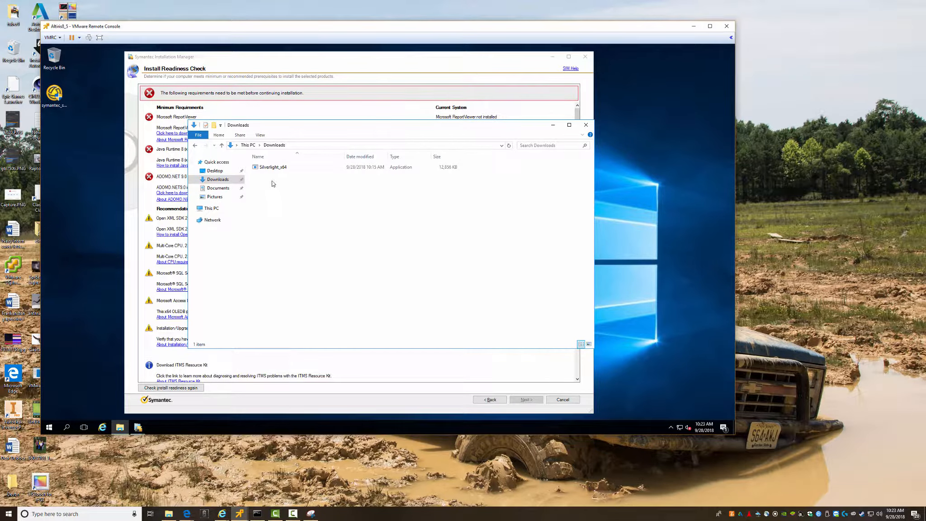
key("ctrl+v")
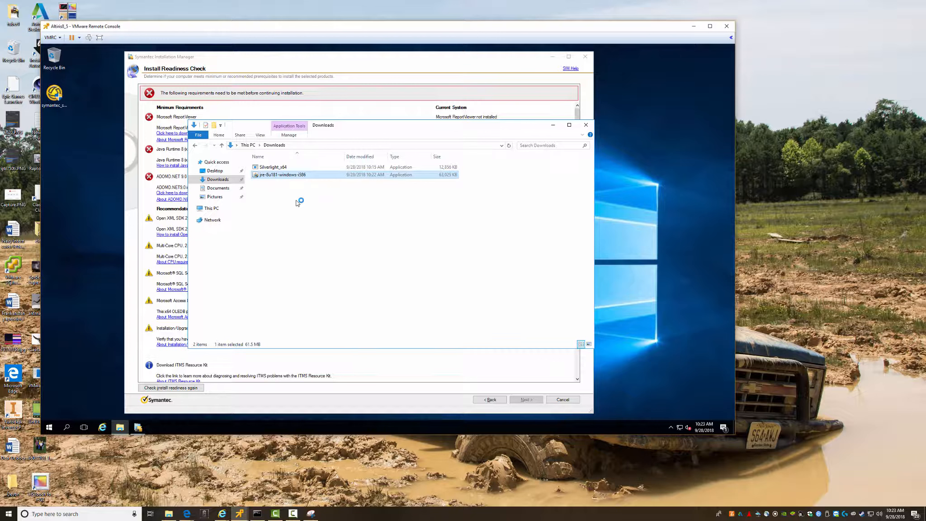
left_click(586, 125)
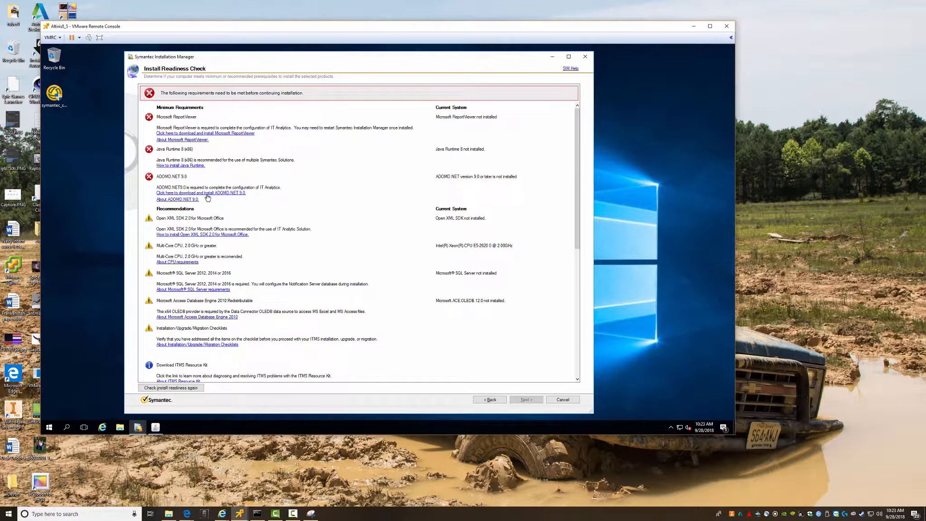
- Start the ADOMD.NET 9.0 download, then begin the Java install and acknowledge the licensing notice
left_click(207, 194)
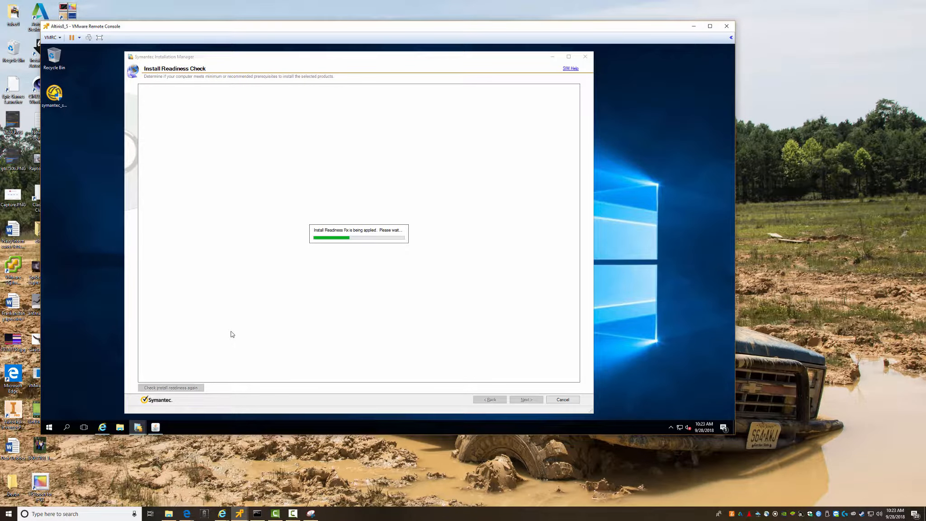
key("alt+Tab")
key("alt+Tab")
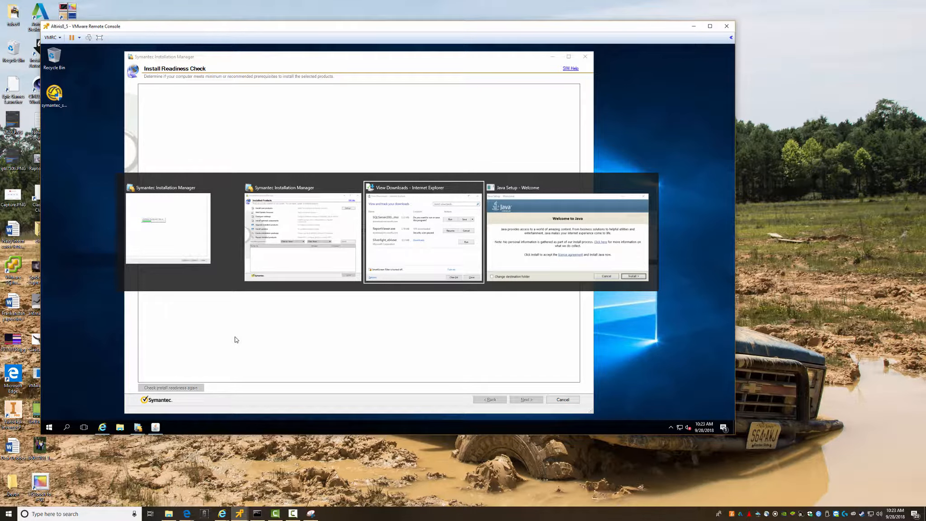
key("alt+Tab")
left_click(492, 300)
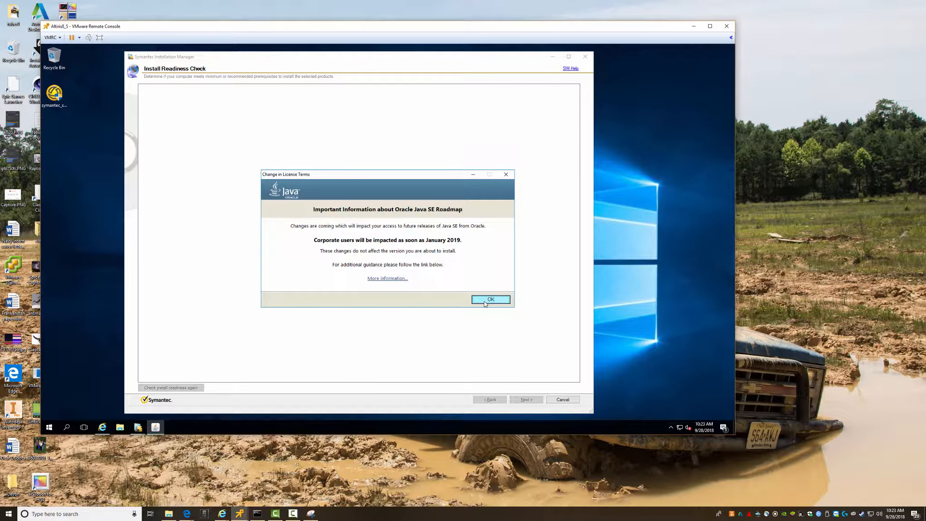
left_click(485, 300)
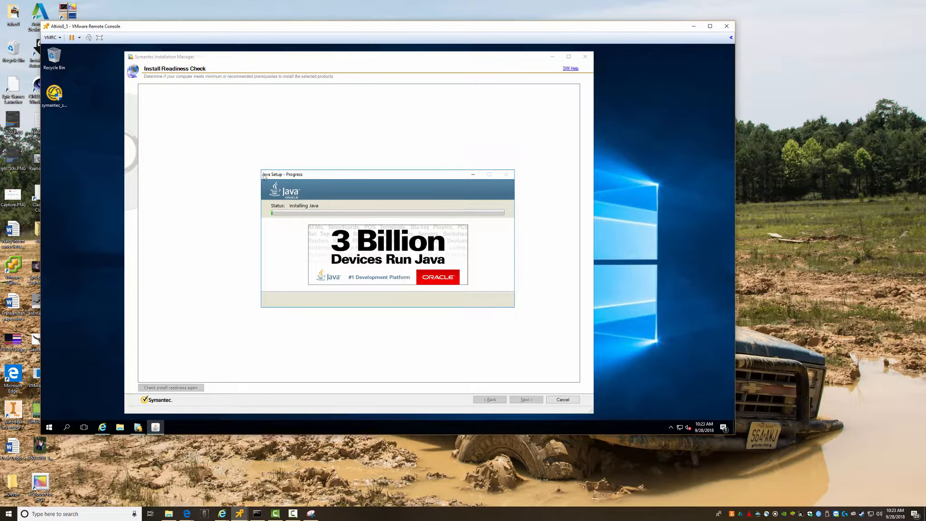
left_click_drag(355, 176, 360, 174)
left_click_drag(534, 78, 560, 59)
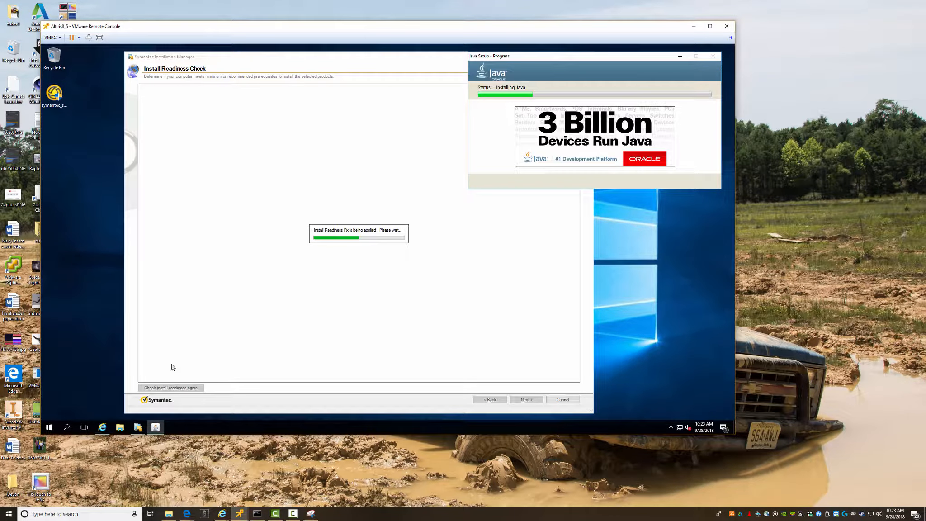
- Launch the downloaded SQLServer installer and close the Java installation complete notice
left_click(101, 429)
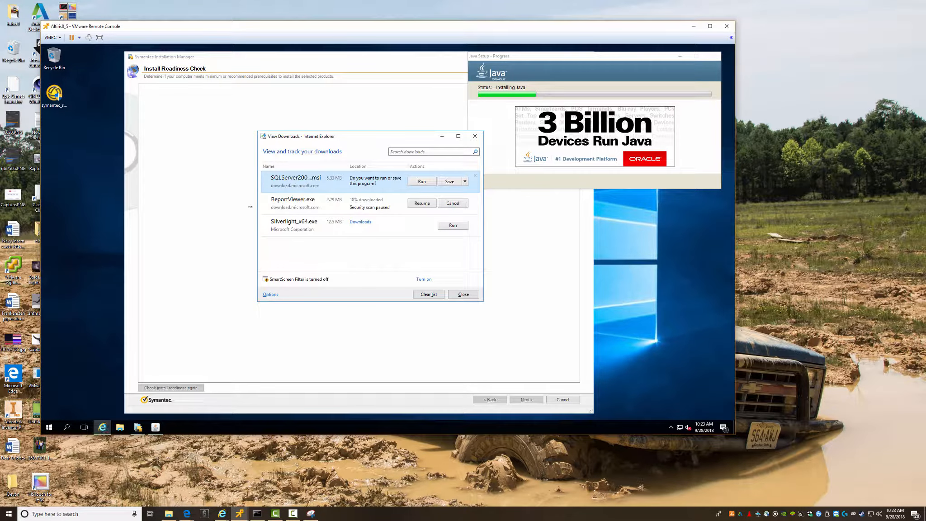
left_click(416, 183)
key("F10")
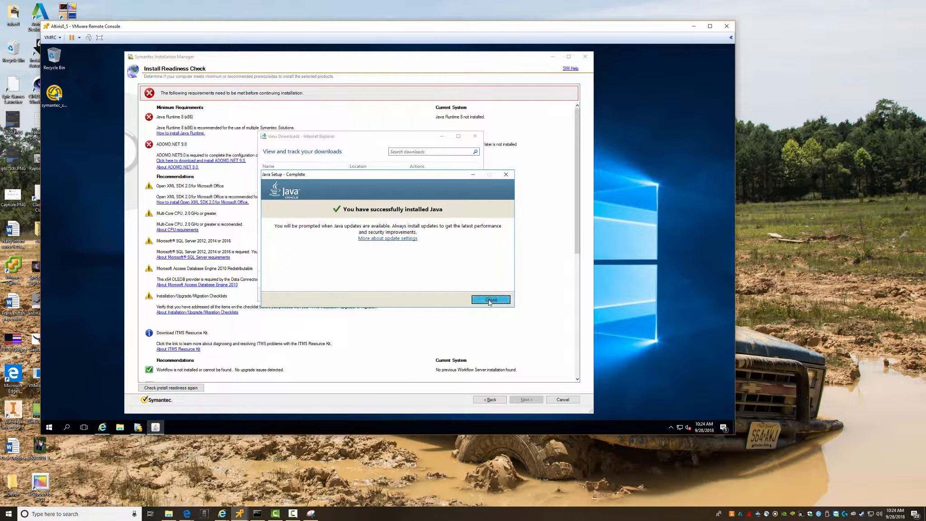
left_click(489, 302)
- Run the SQLServer .msi and complete ADOMD.NET setup: accept the license, register, install, finish
left_click(422, 183)
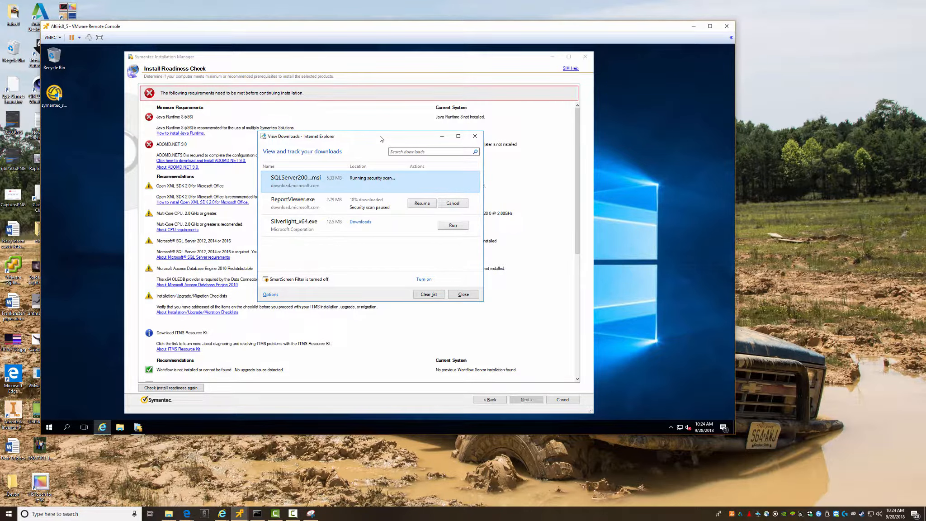
left_click_drag(558, 166, 559, 166)
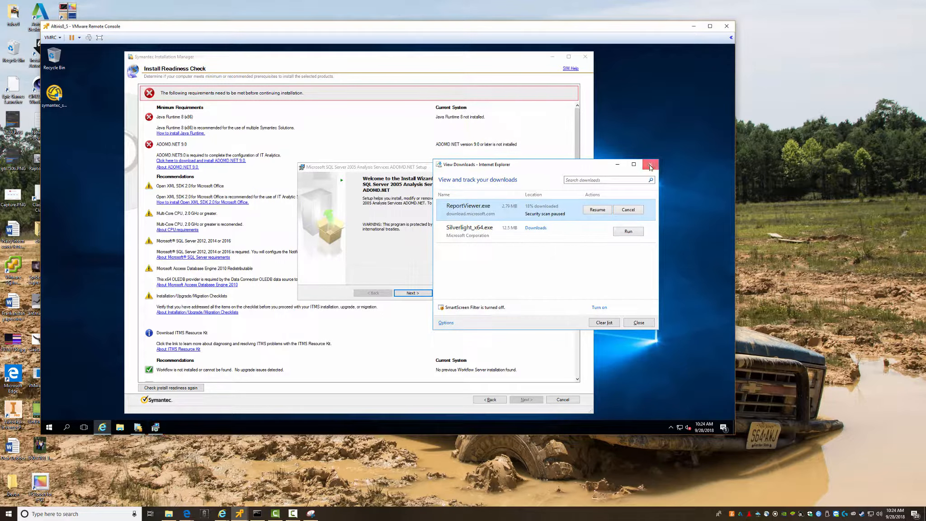
left_click(647, 163)
left_click(412, 294)
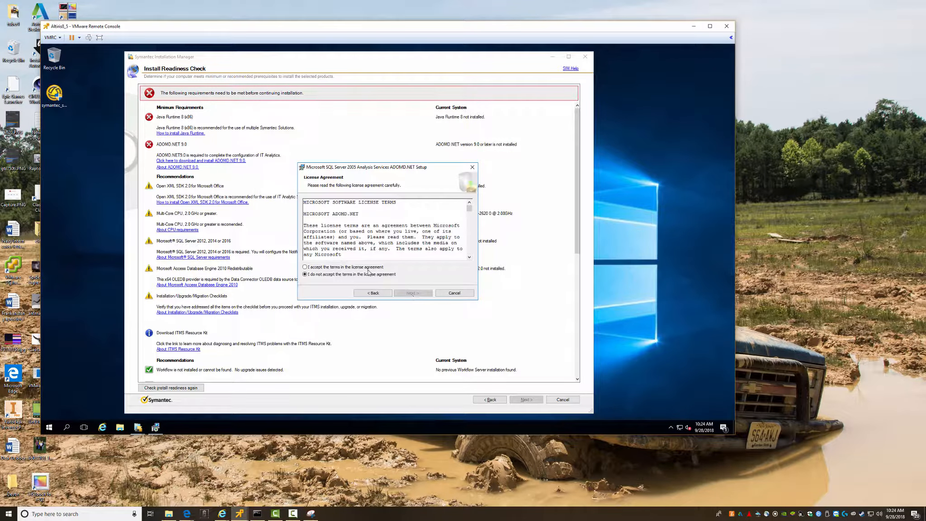
left_click(368, 267)
left_click(411, 293)
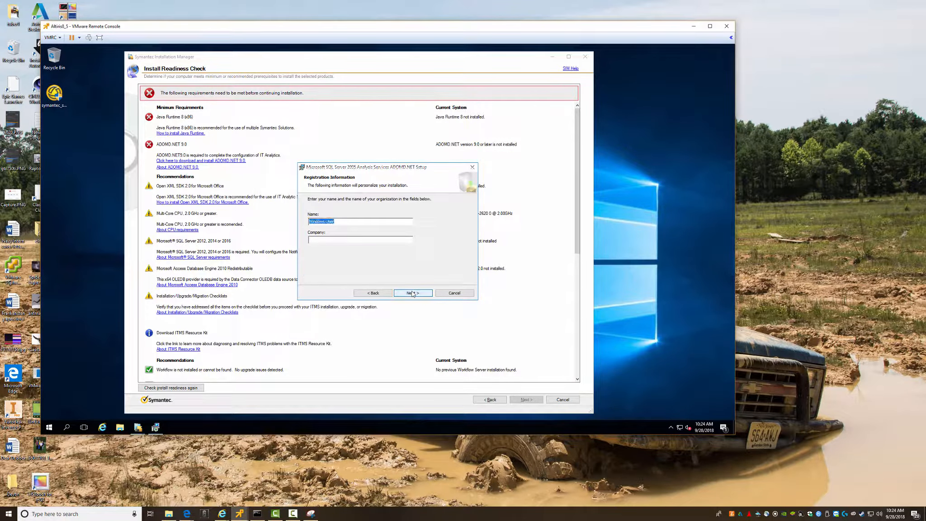
left_click(412, 293)
left_click(411, 293)
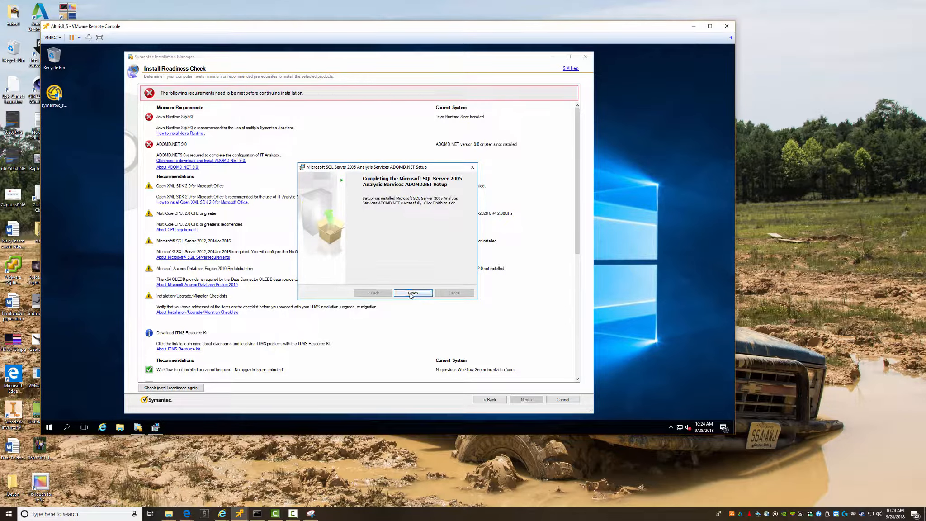
left_click(411, 294)
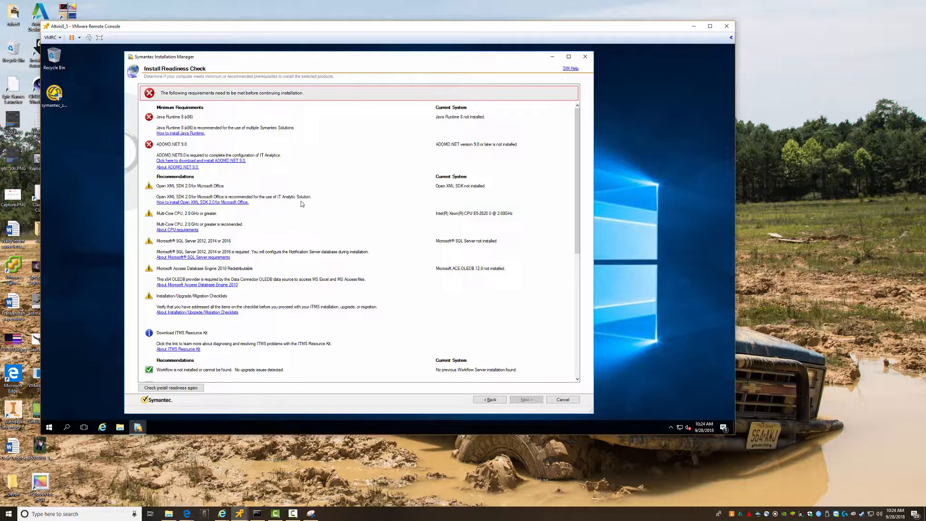
- Follow the Open XML SDK download link, clearing the blocked-content warnings and enabling the Java add-on
left_click(210, 204)
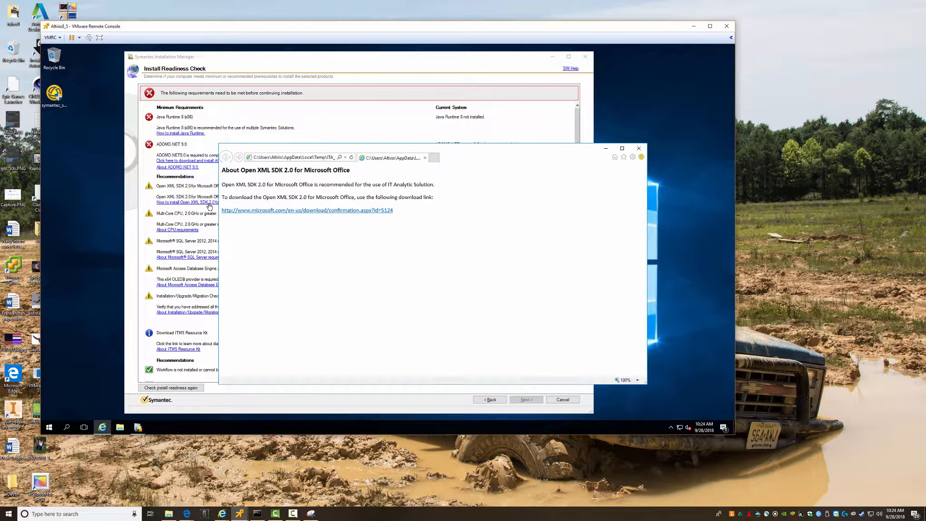
left_click(270, 212)
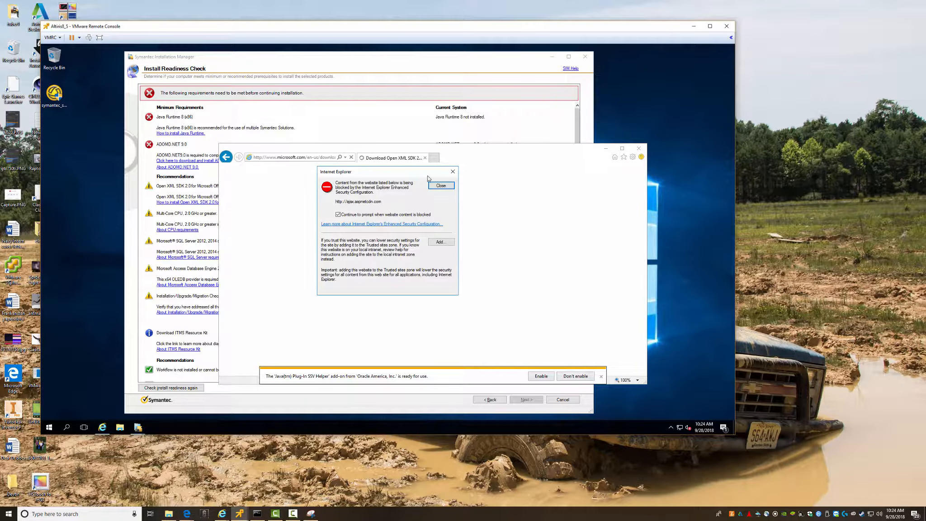
left_click(438, 186)
left_click(438, 186)
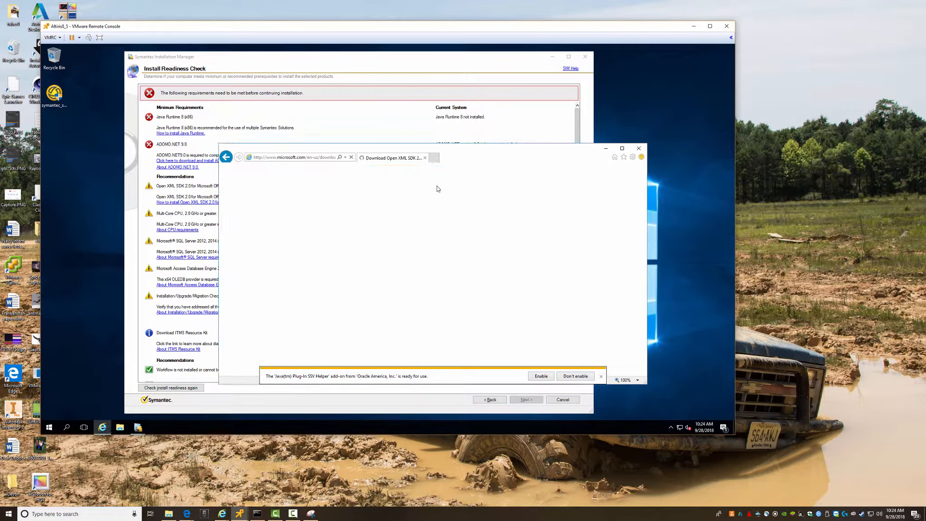
left_click(438, 187)
left_click(438, 187)
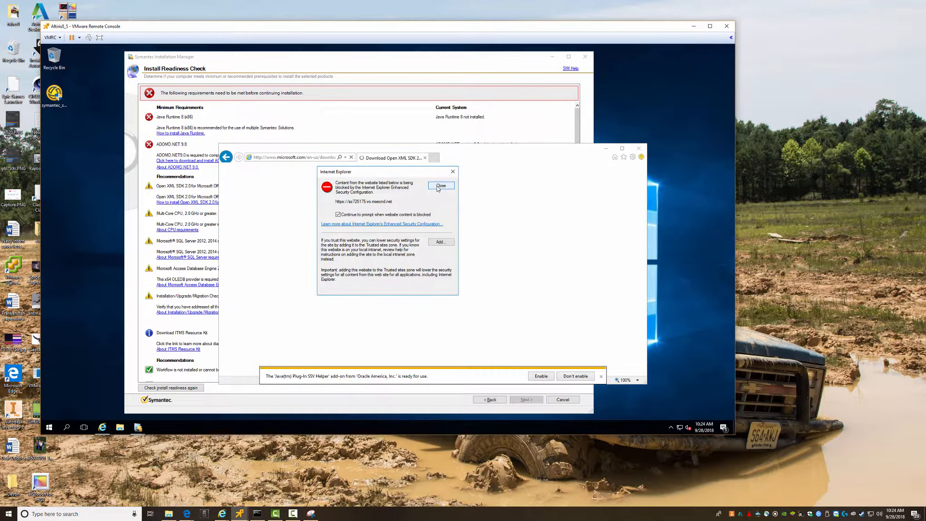
left_click(438, 186)
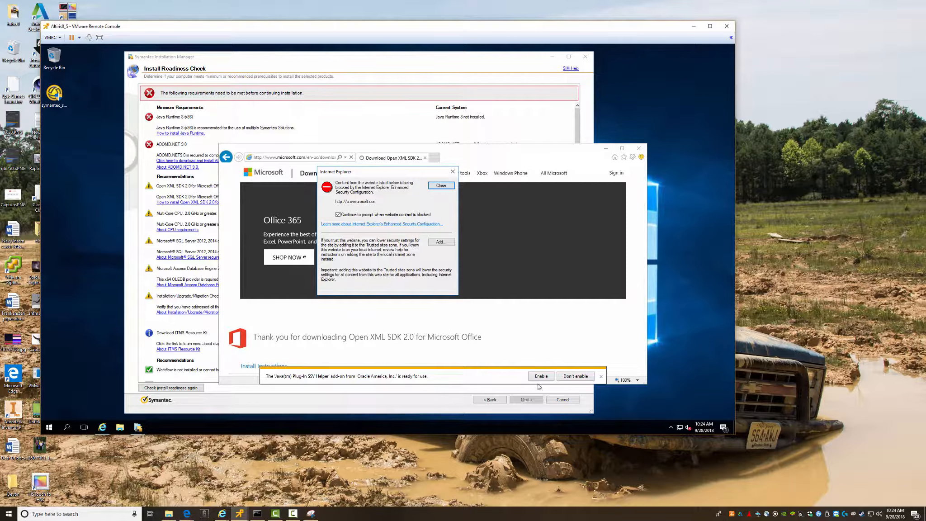
left_click(441, 186)
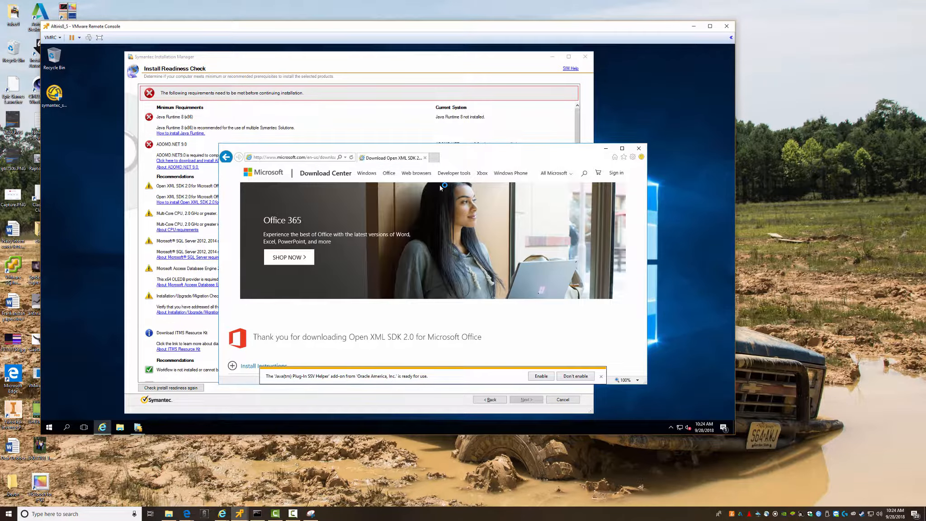
left_click(543, 377)
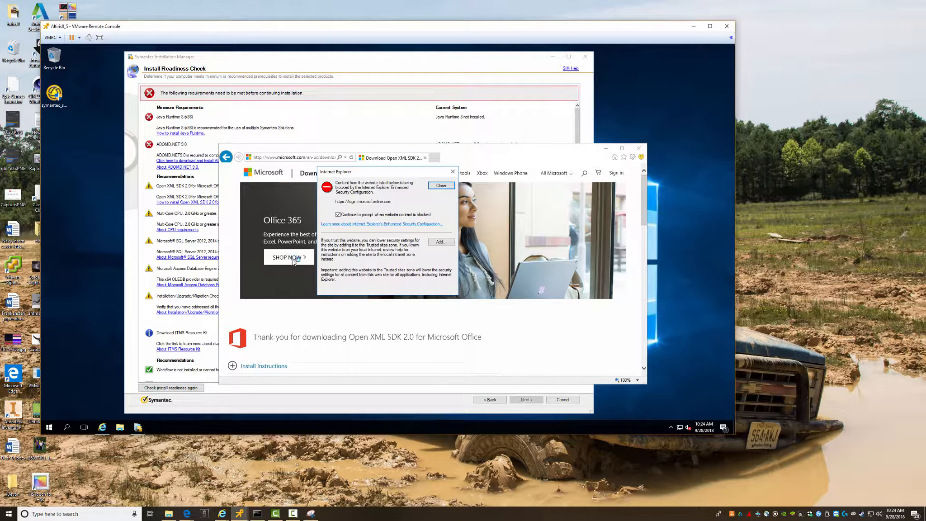
left_click(438, 188)
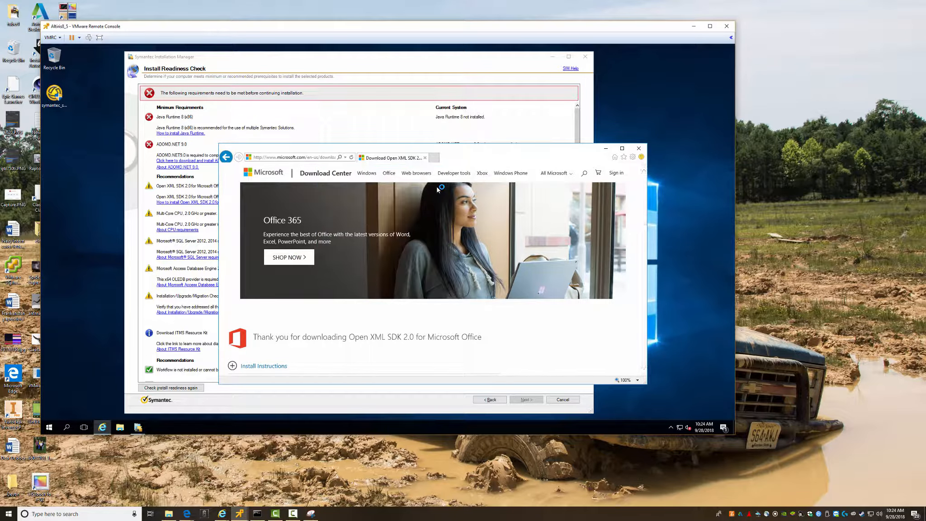
- Open Internet Options from the browser's Tools menu
scroll(402, 280, "down", 3)
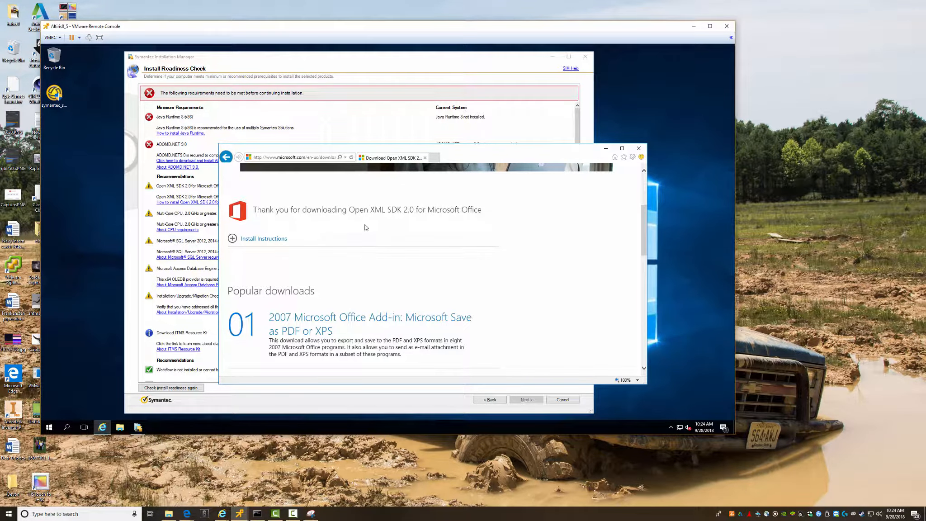
scroll(368, 236, "up", 3)
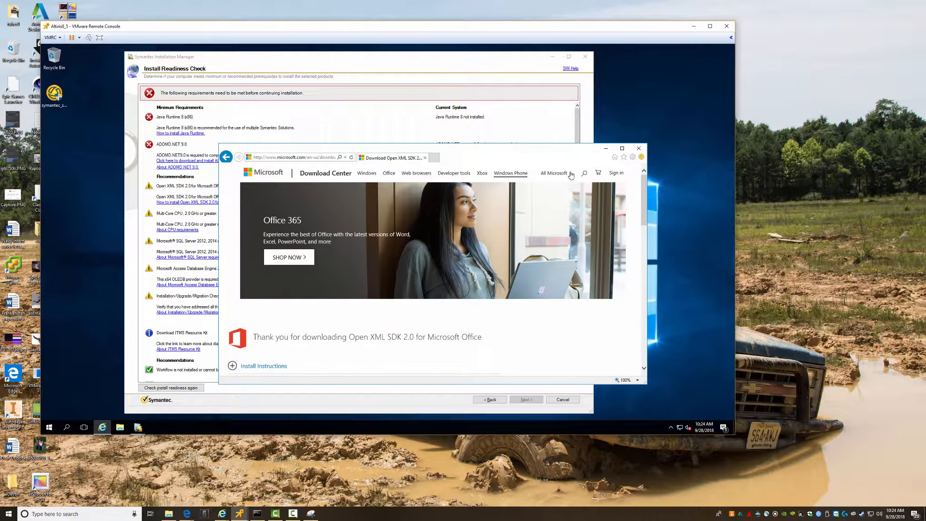
left_click(633, 157)
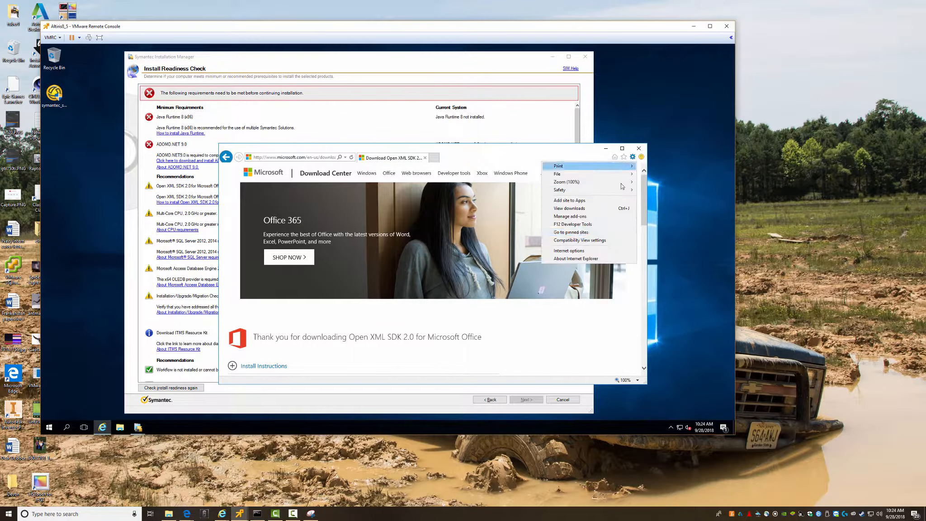
left_click(570, 251)
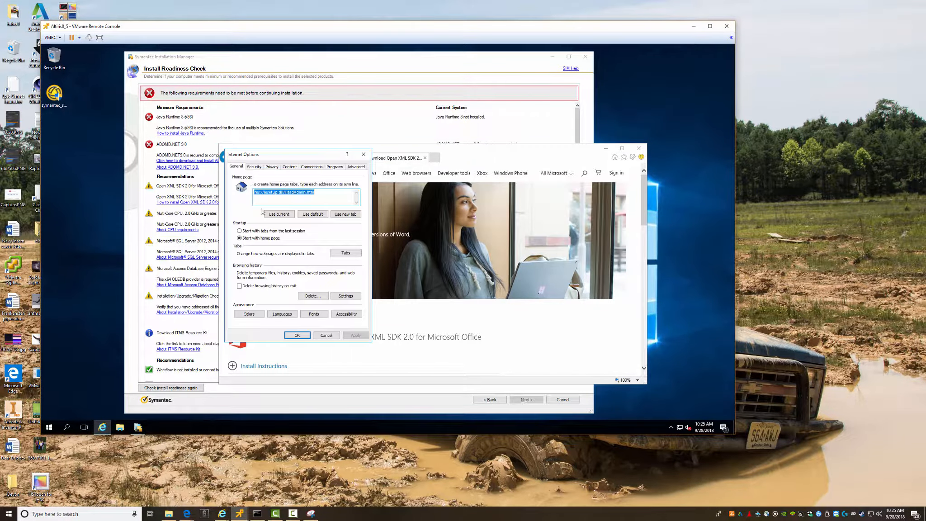
- Add *.microsoft.com to the Trusted sites zone and apply Internet Options
left_click(254, 167)
left_click(300, 194)
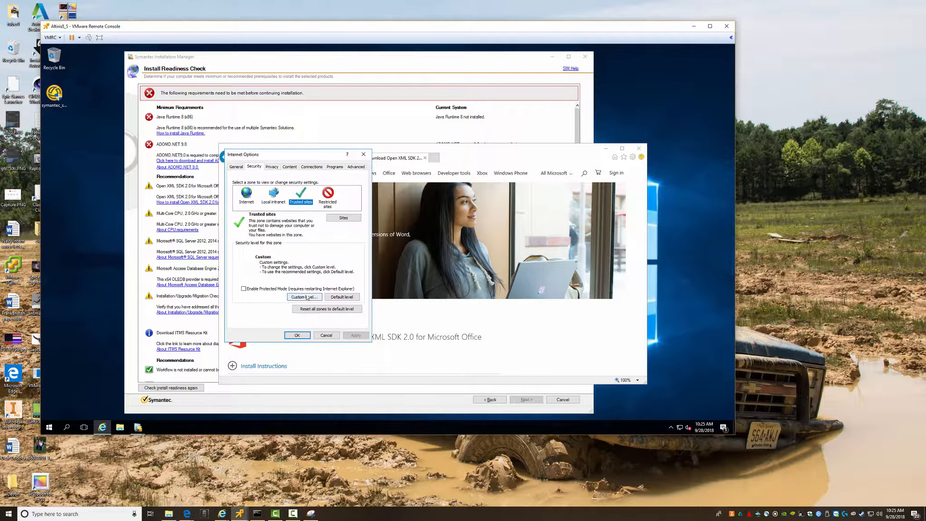
left_click(343, 219)
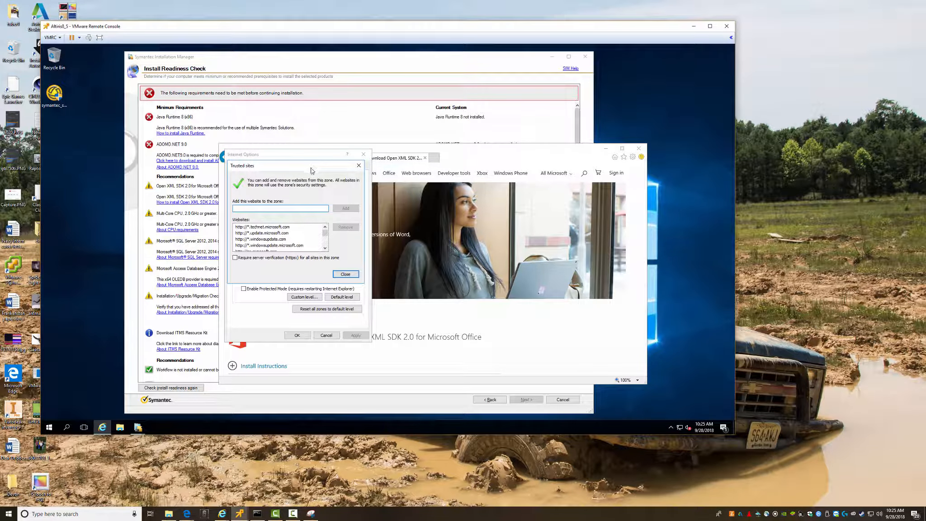
left_click_drag(311, 171, 330, 196)
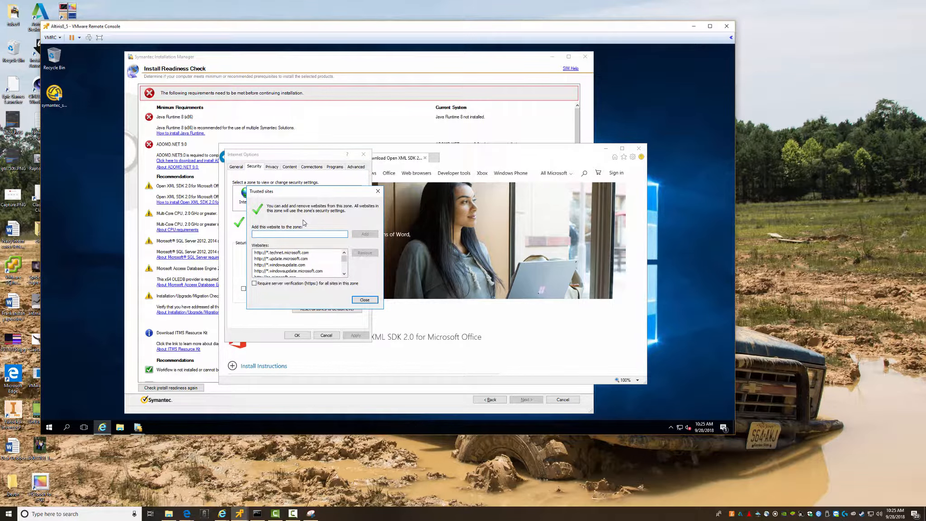
type("*.microsoft.com")
left_click(361, 235)
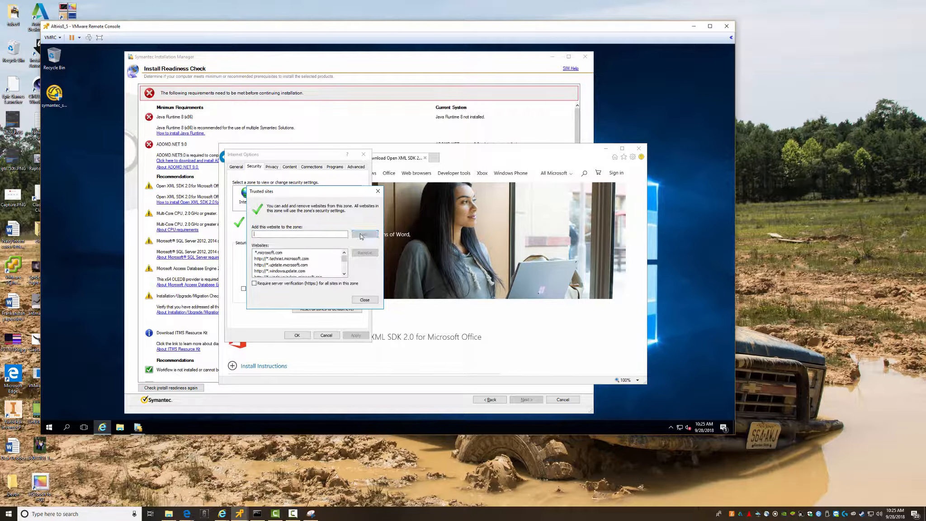
left_click(362, 301)
left_click(297, 335)
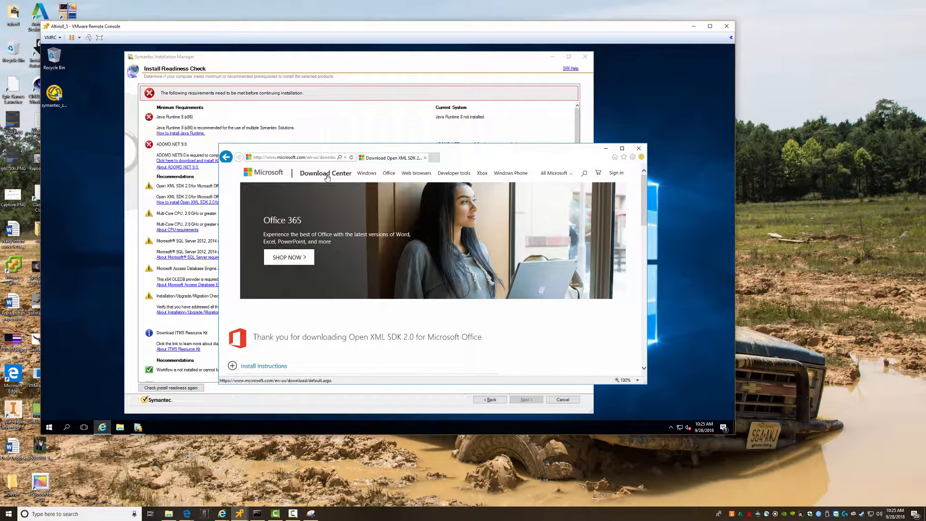
- Reopen the Open XML SDK download link and dismiss the blocked-content warnings for its page
left_click(226, 157)
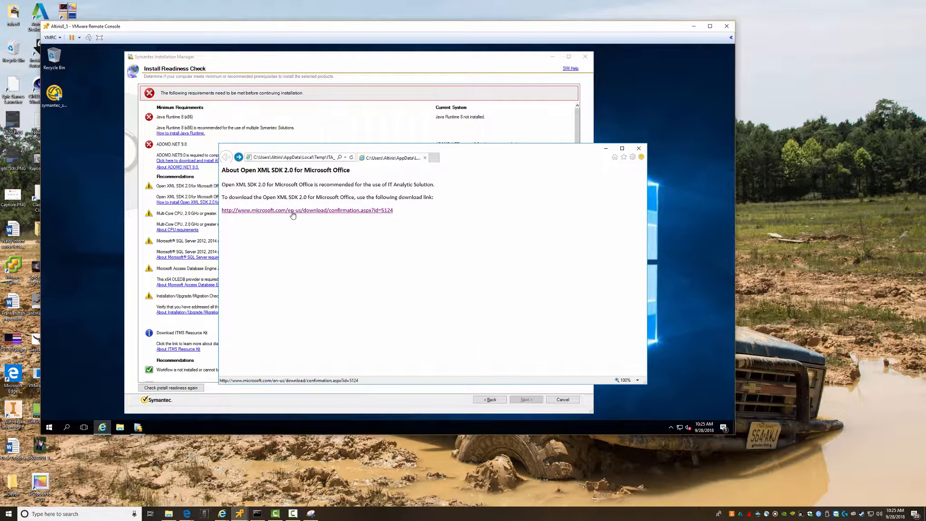
left_click(292, 212)
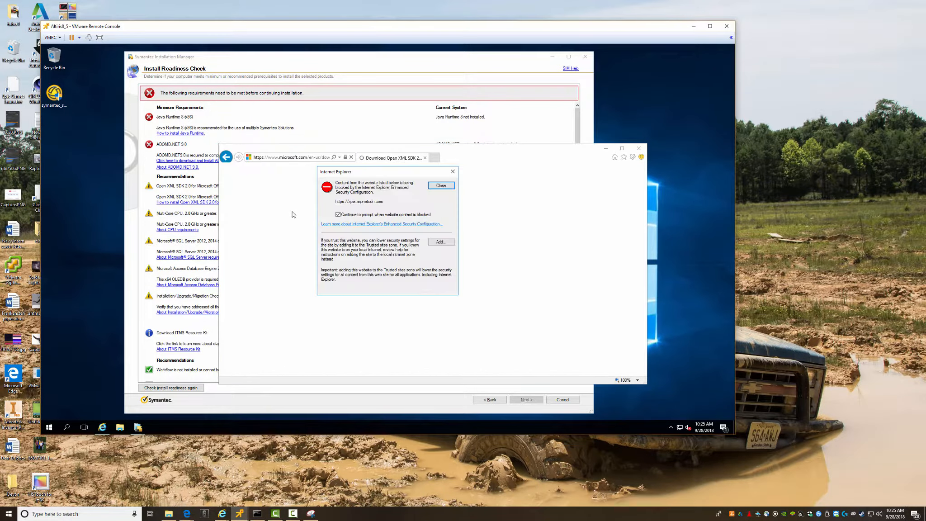
left_click(438, 187)
left_click(439, 186)
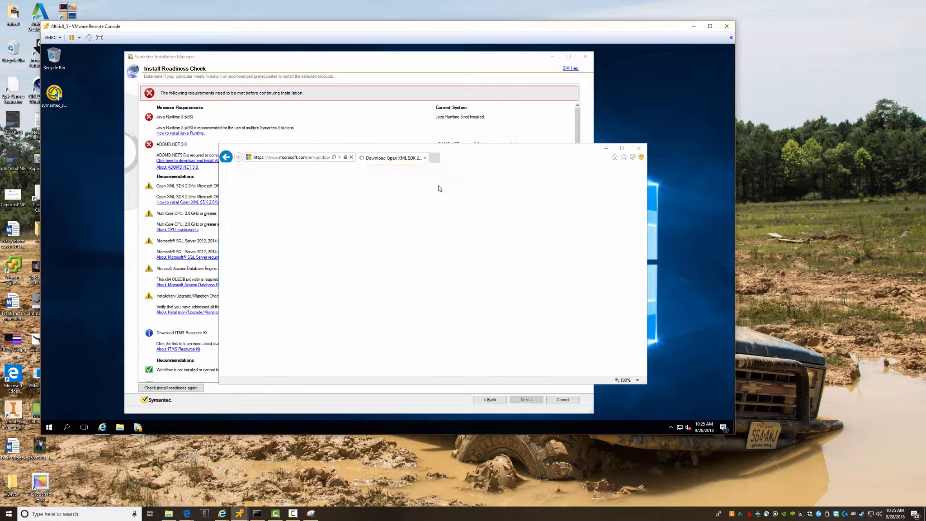
left_click(439, 186)
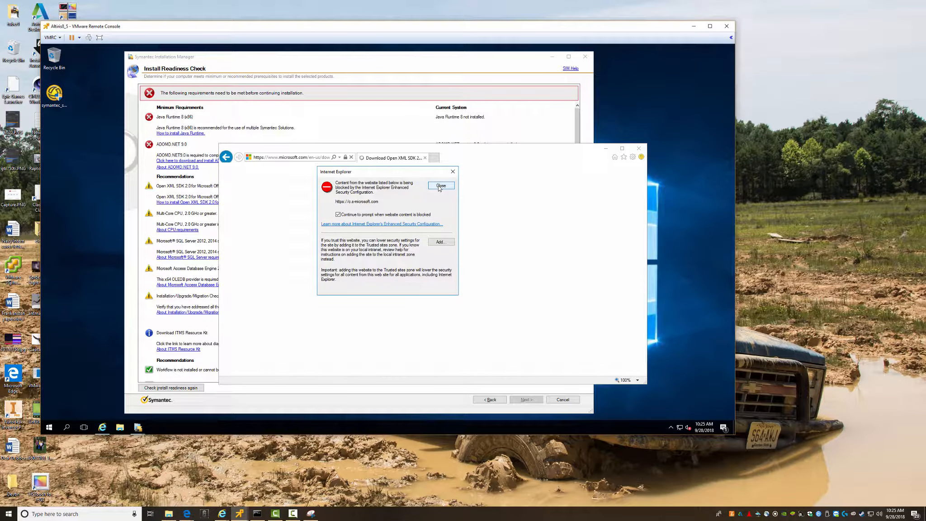
left_click(439, 186)
left_click(439, 187)
left_click(438, 187)
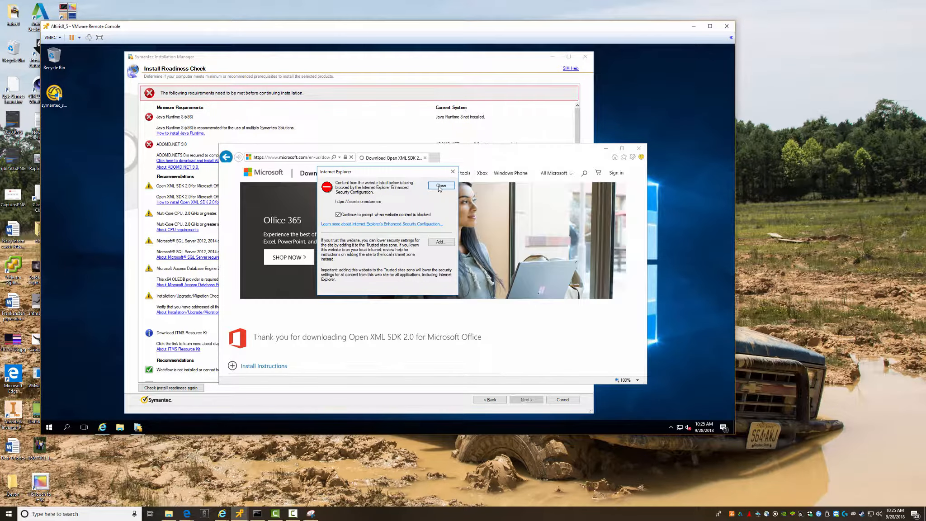
left_click(439, 186)
left_click(438, 185)
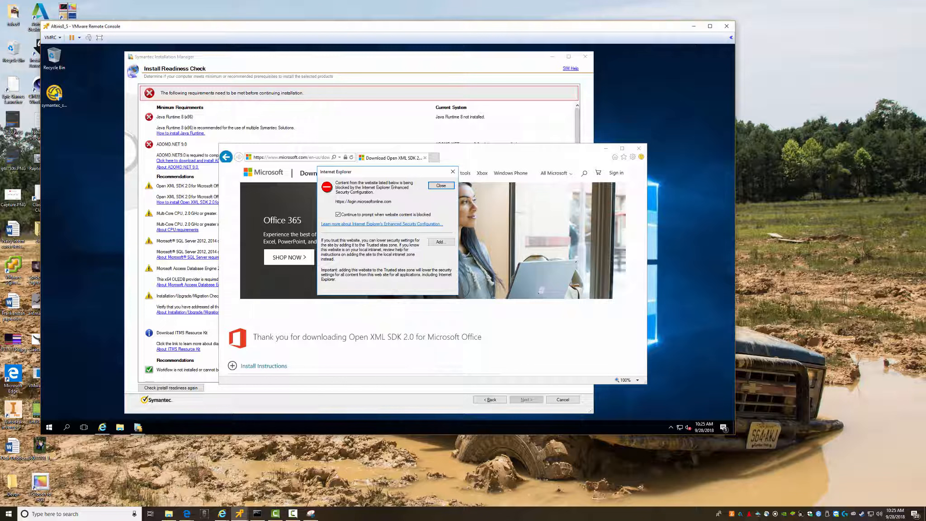
left_click(439, 186)
scroll(411, 210, "down", 5)
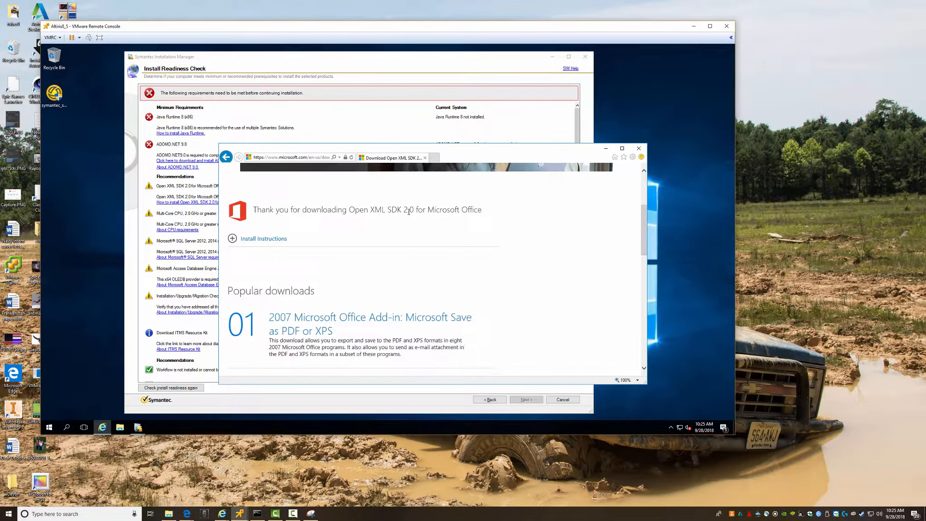
scroll(404, 229, "up", 2)
scroll(404, 228, "up", 4)
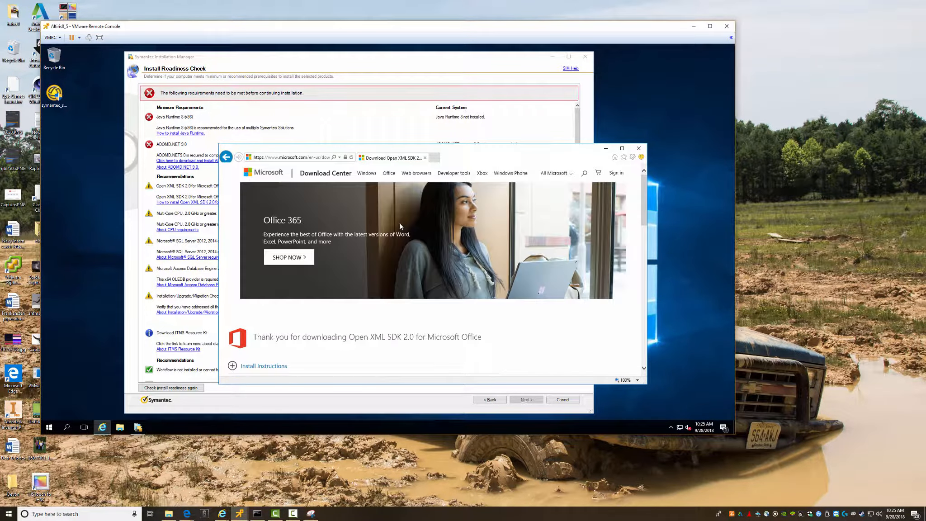
- Open the download link again and add c.s-microsoft.com to the Trusted sites zone
left_click(226, 157)
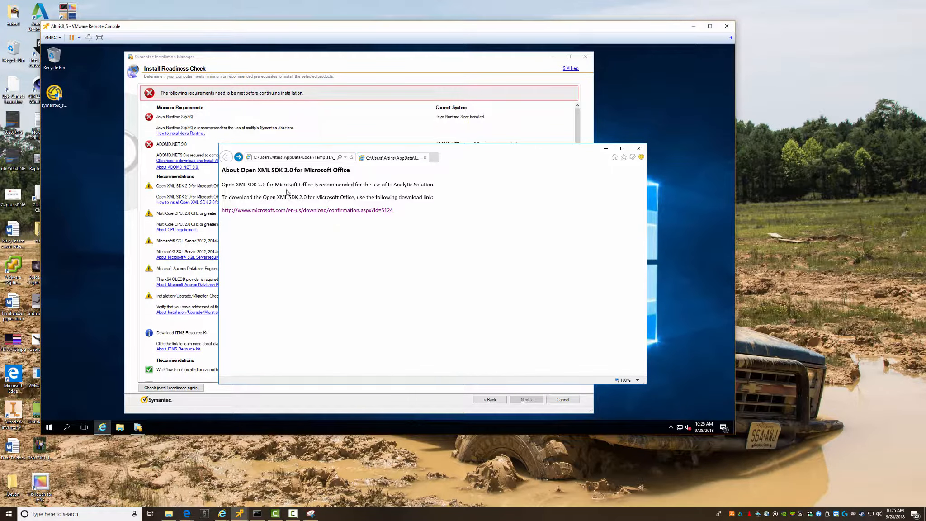
left_click(307, 210)
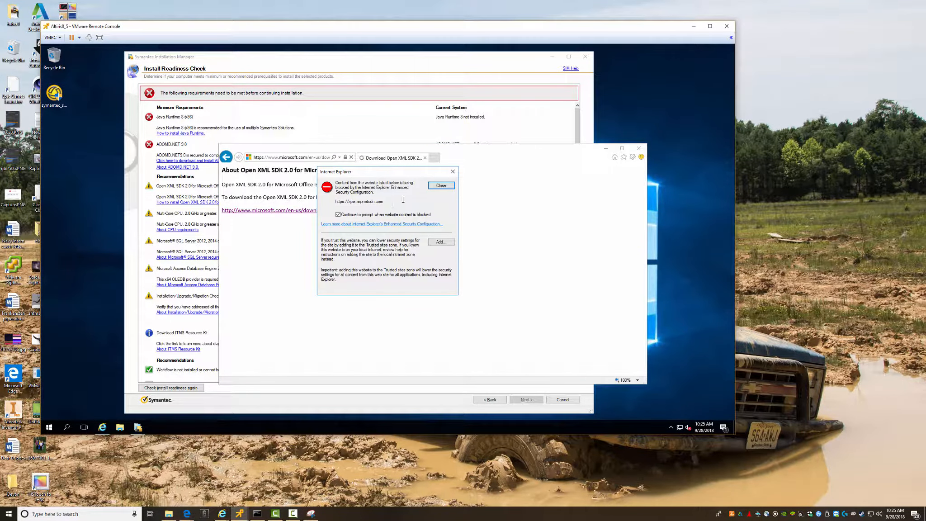
left_click(441, 186)
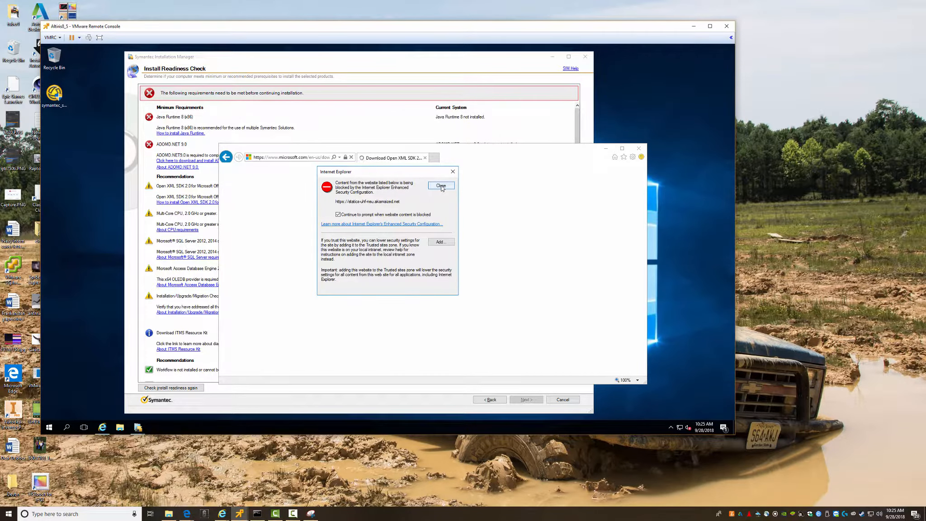
left_click(441, 186)
left_click(441, 186)
left_click(441, 242)
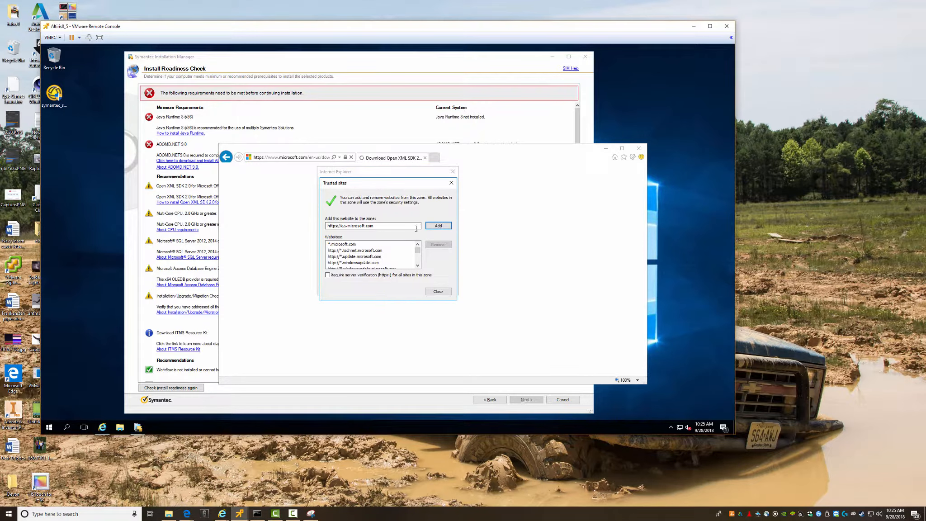
left_click(437, 225)
left_click(438, 291)
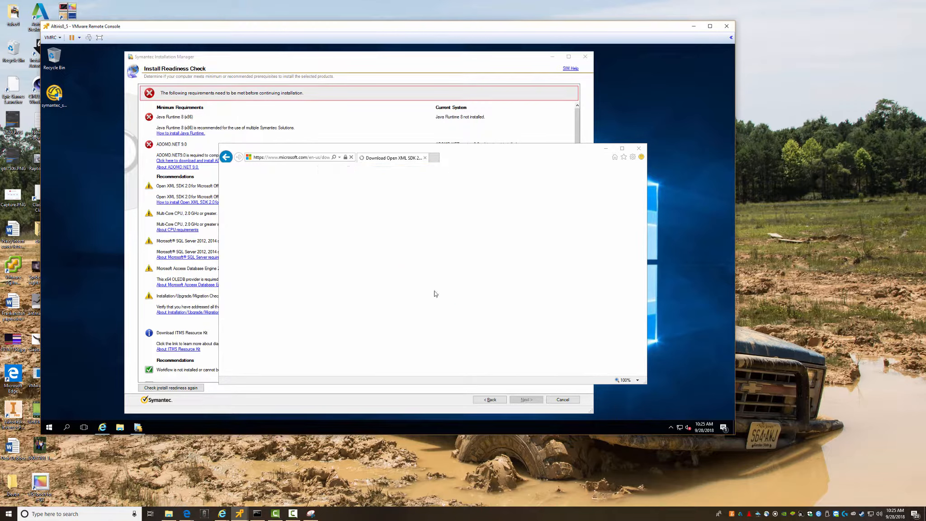
- Open the Install Instructions section, clearing the remaining blocked-content warnings
left_click(441, 186)
left_click(441, 186)
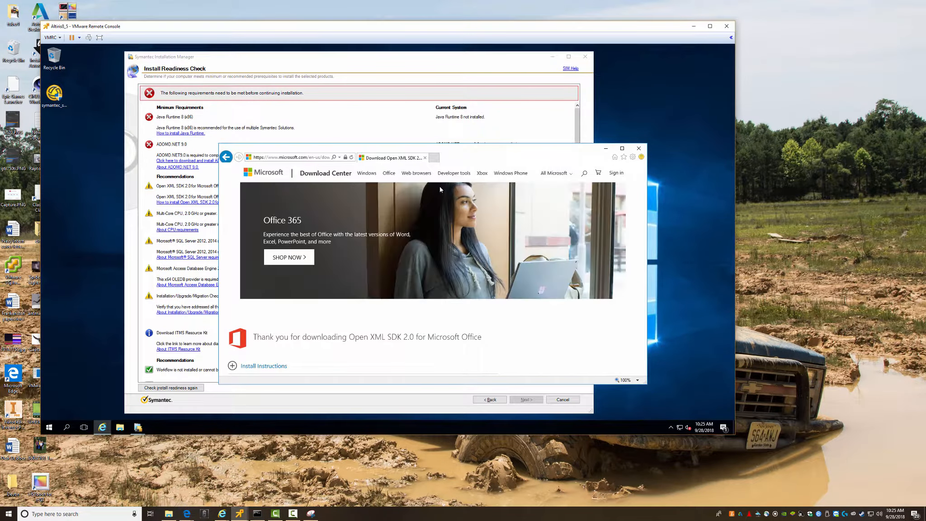
left_click(441, 186)
scroll(389, 304, "down", 3)
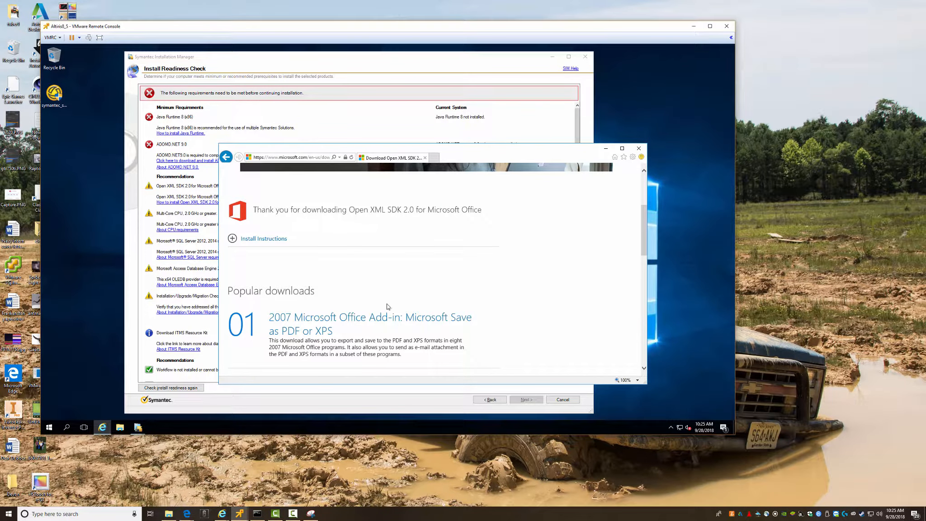
left_click(322, 246)
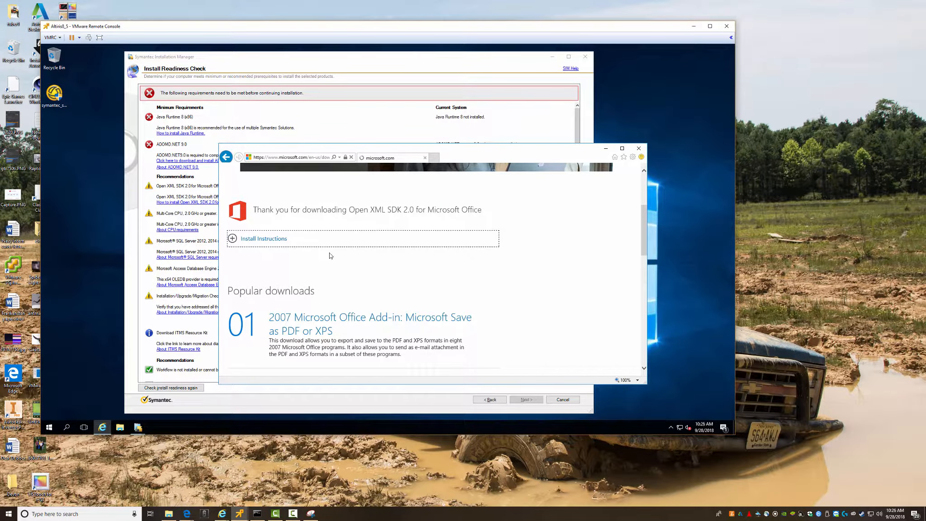
left_click(438, 187)
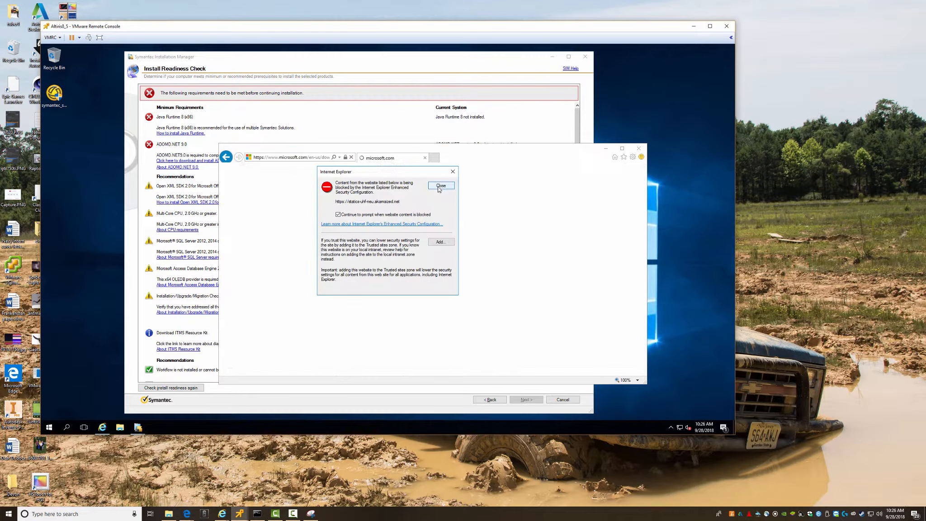
left_click(437, 187)
left_click(438, 187)
left_click(438, 188)
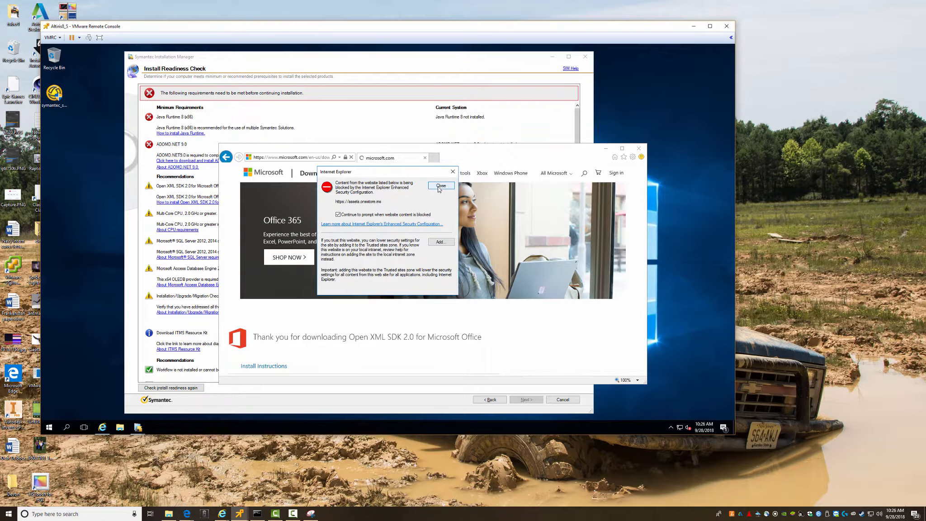
left_click(438, 187)
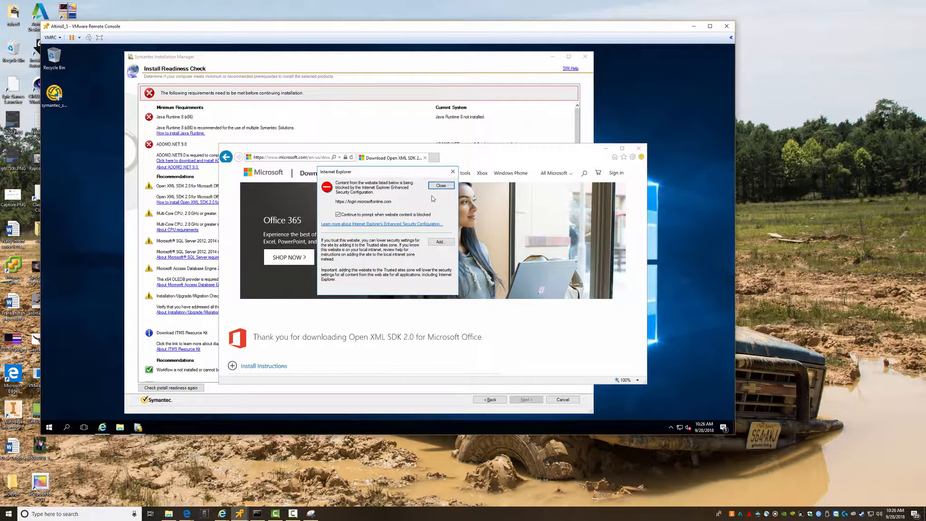
left_click(439, 186)
- Reopen Install Instructions and close the recurring warnings over the download page
scroll(384, 303, "down", 2)
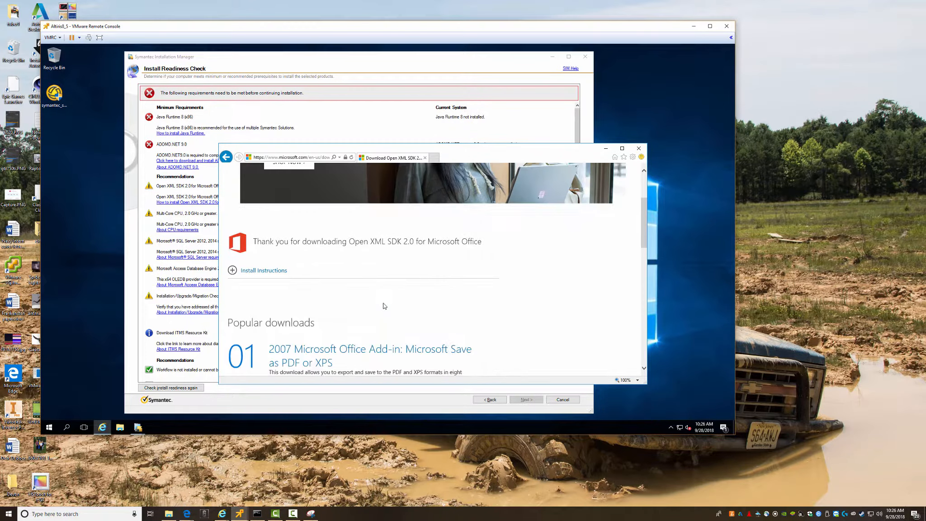
left_click(240, 271)
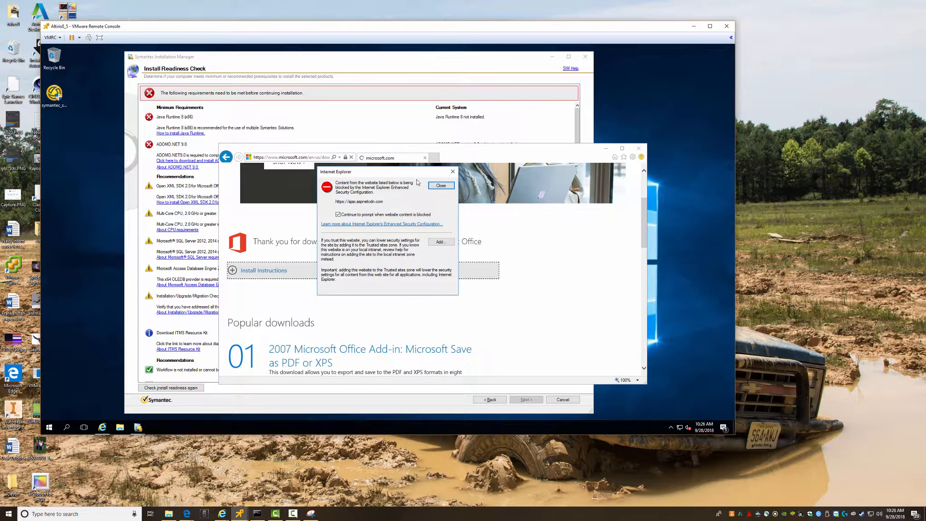
left_click(440, 185)
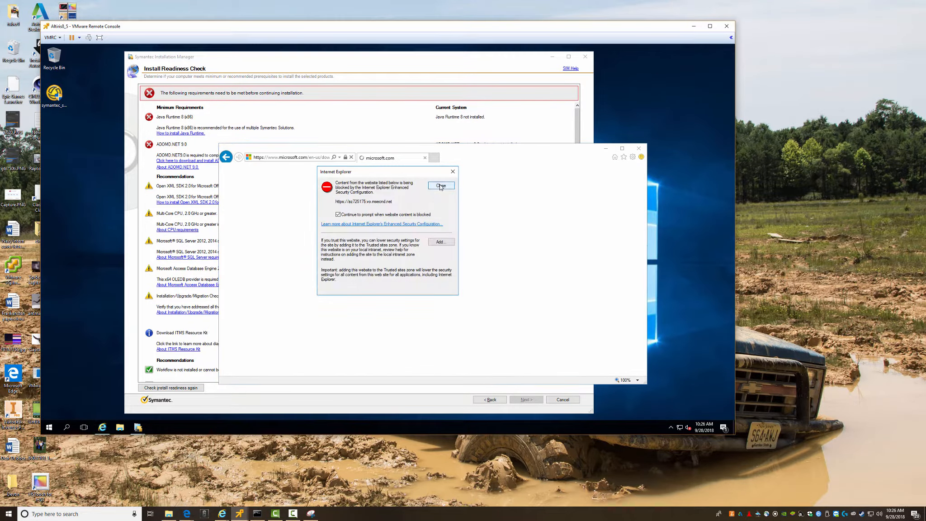
left_click(440, 185)
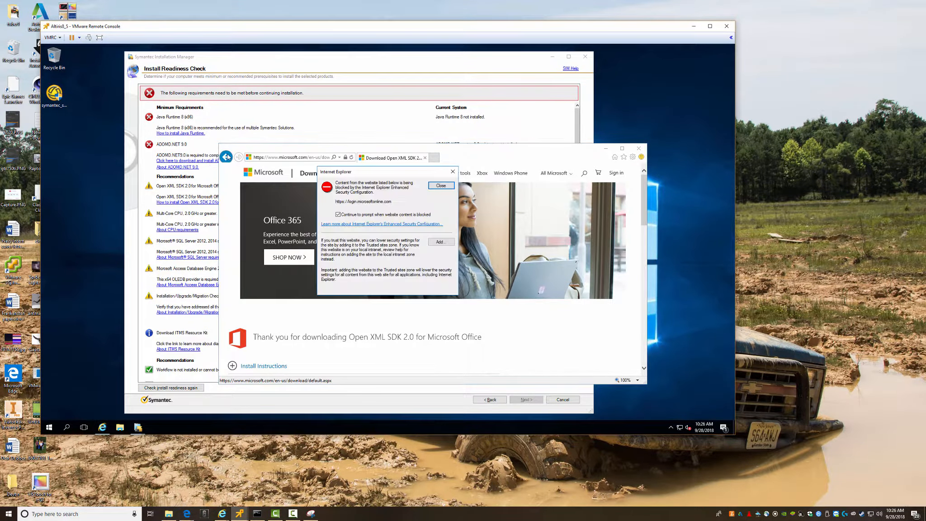
left_click(440, 186)
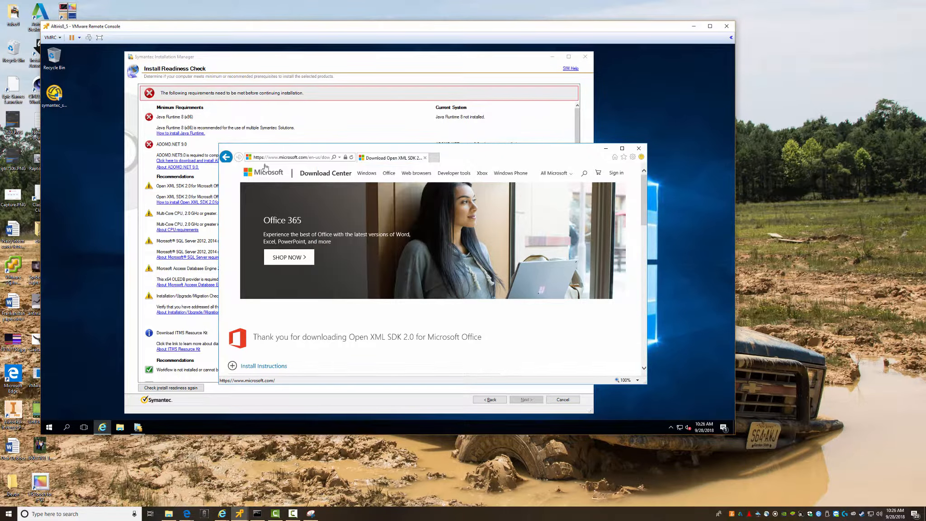
- Navigate back past the expired page to the About Open XML SDK 2.0 page
left_click(227, 157)
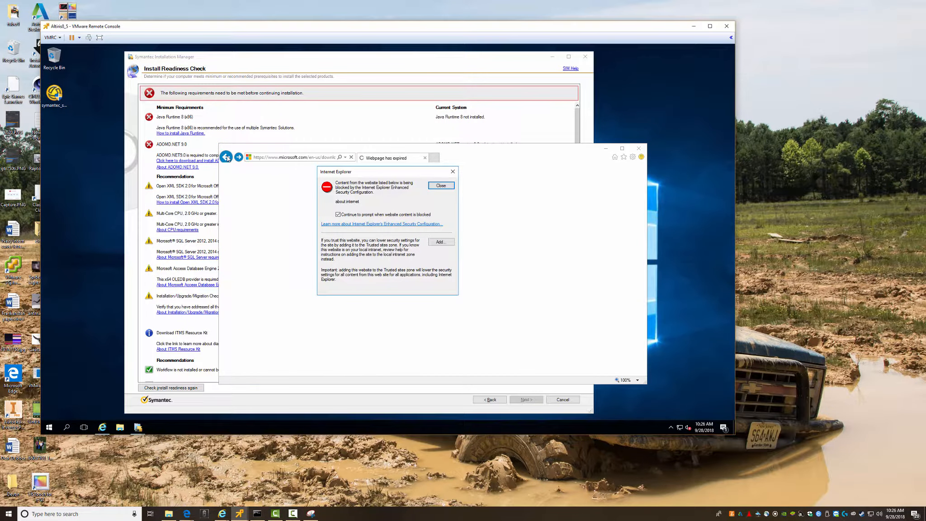
key("Return")
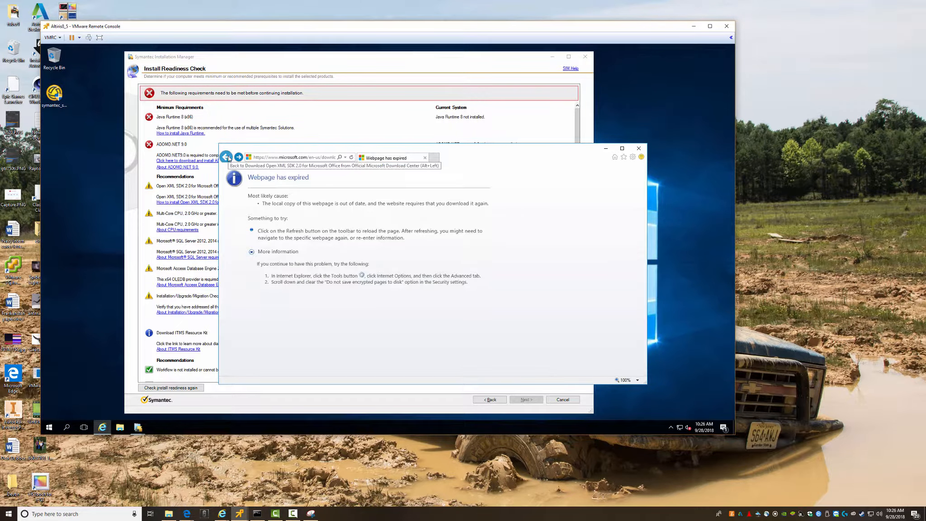
left_click(229, 158)
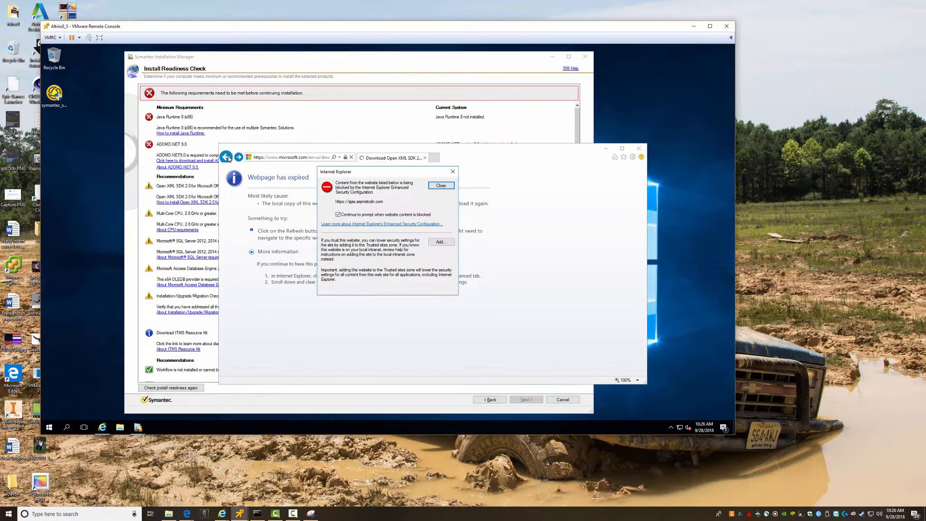
key("Return")
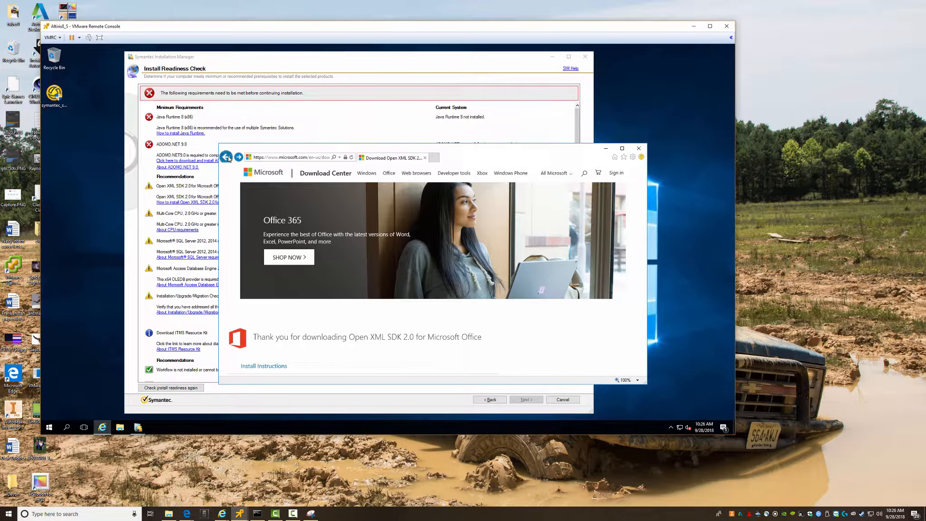
left_click(227, 157)
- Move the About Open XML SDK window up and bring the Java SE Runtime 8 downloads window forward
left_click_drag(300, 151, 261, 157)
left_click_drag(327, 167, 308, 58)
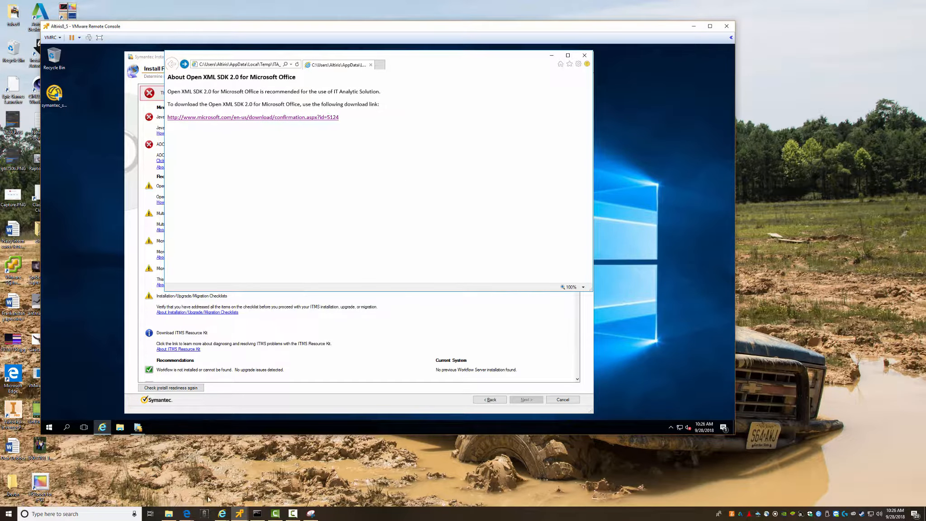
mouse_move(222, 514)
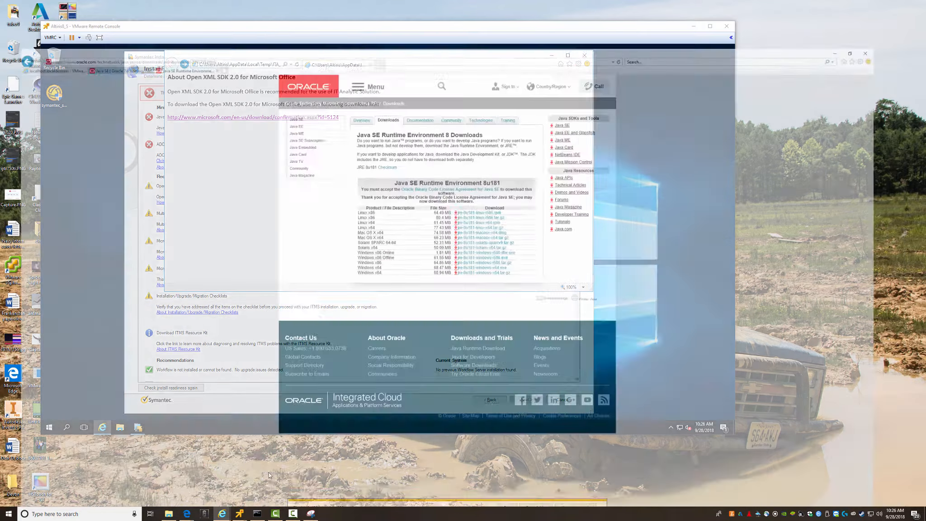
left_click(269, 475)
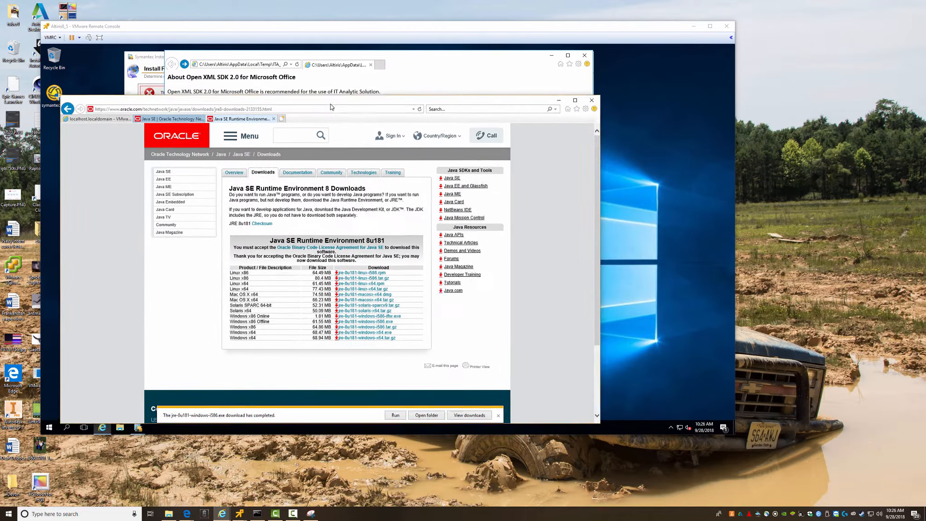
- Go to microsoft.com/en-us/download/confirmation.aspx?id=5124 to get the OpenXMLSDKv2.msi download offer
left_click_drag(330, 106, 355, 138)
left_click(329, 141)
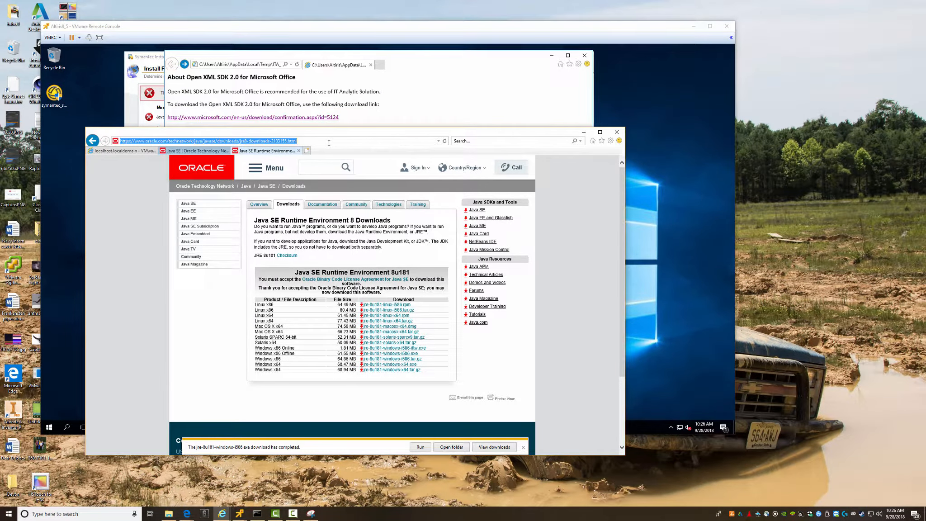
type("microsof")
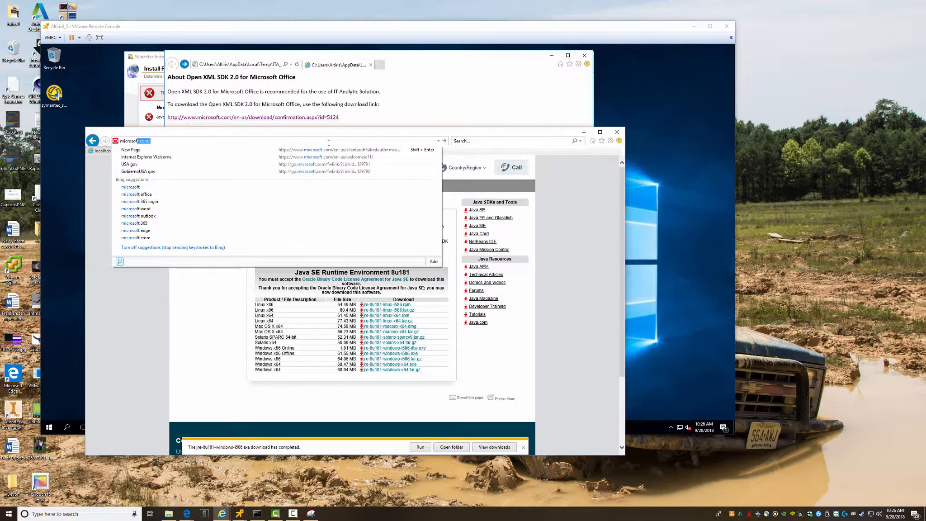
key("Right")
type("e")
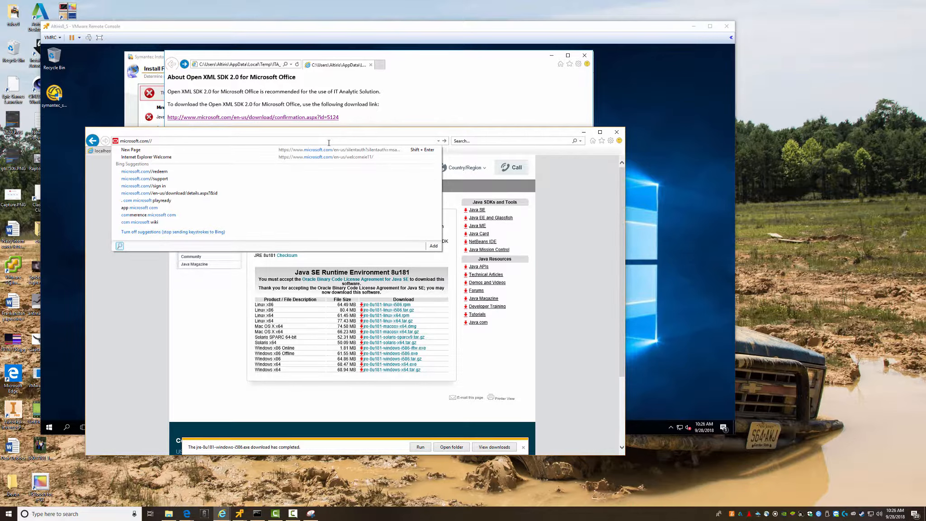
type("n-us/dow")
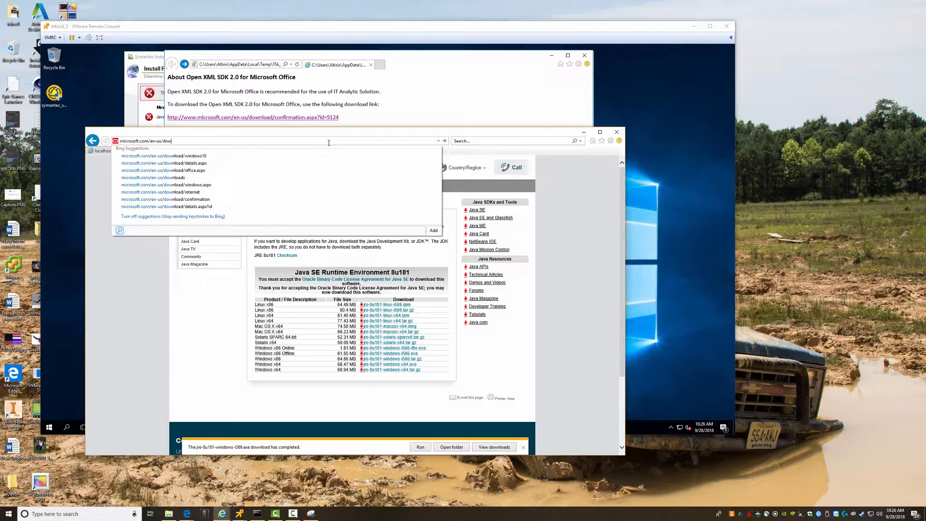
key("Down")
key("Down")
key("Down")
key("Down")
key("Down")
key("Down")
key("Down")
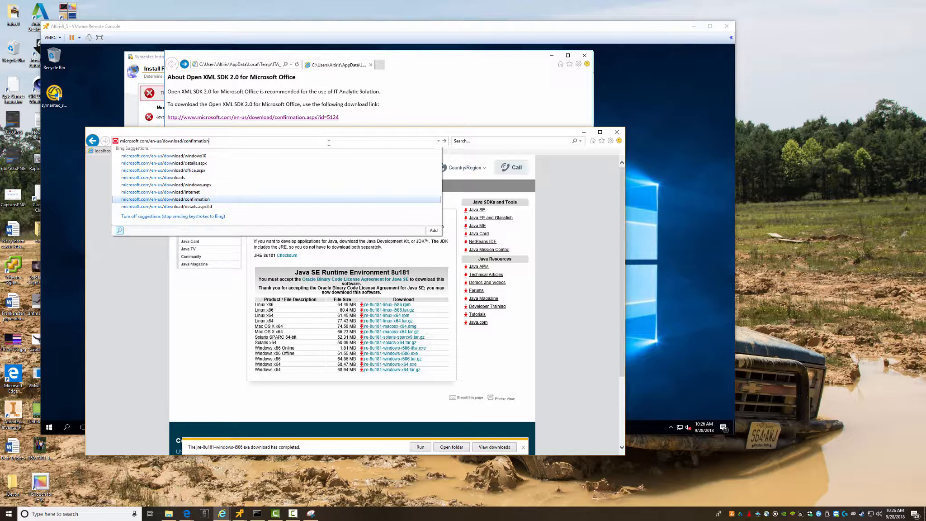
type(".aspx?id=5124")
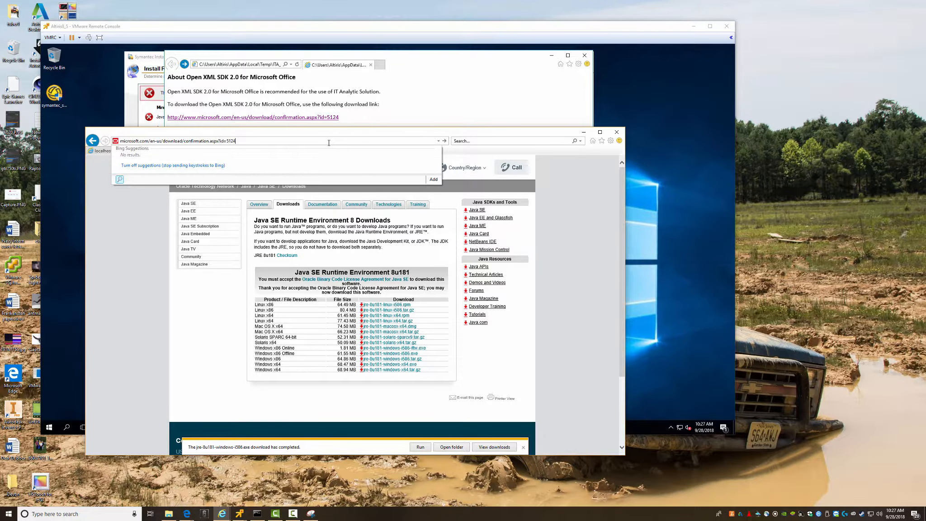
key("Return")
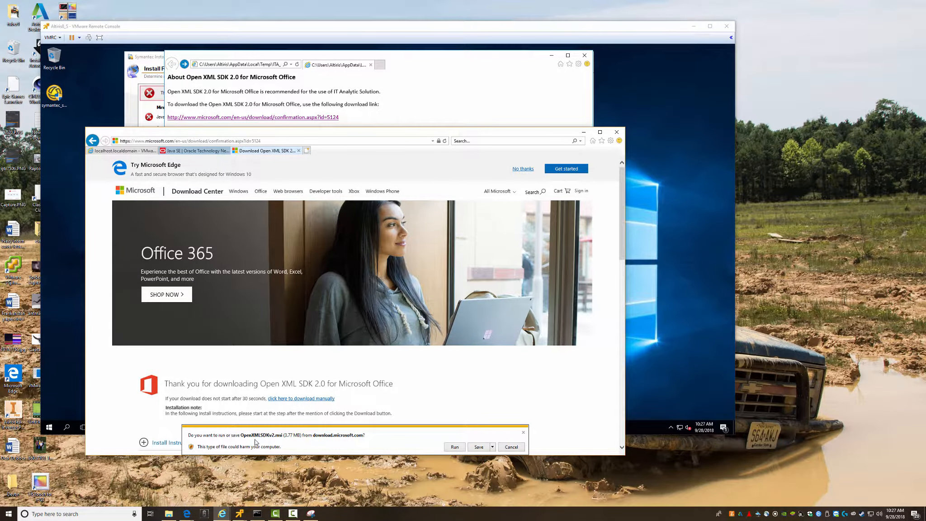
- Save OpenXMLSDKv2.msi into the network Software folder using Save as
left_click(493, 447)
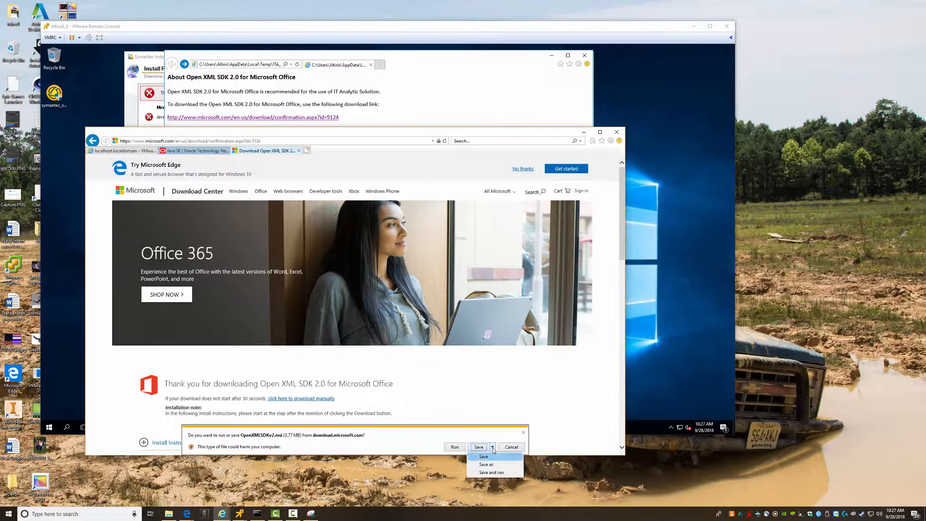
left_click(488, 464)
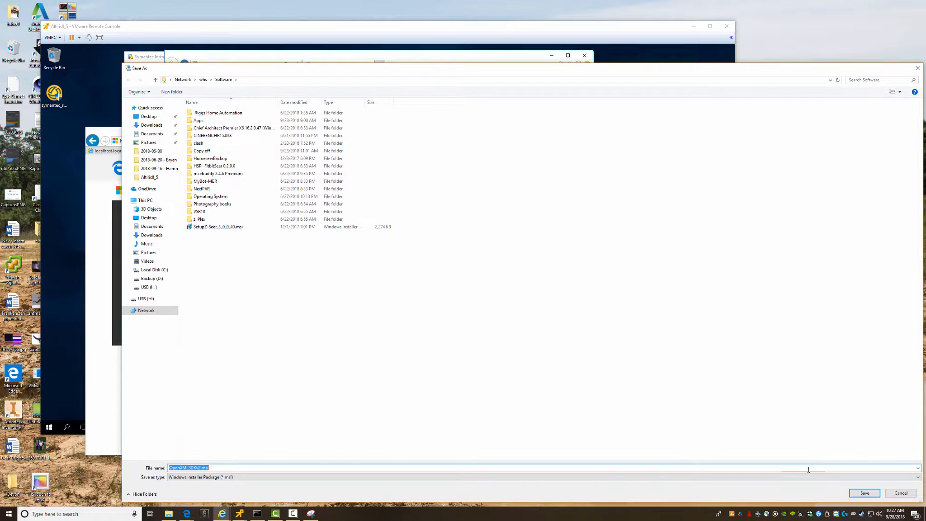
left_click(862, 493)
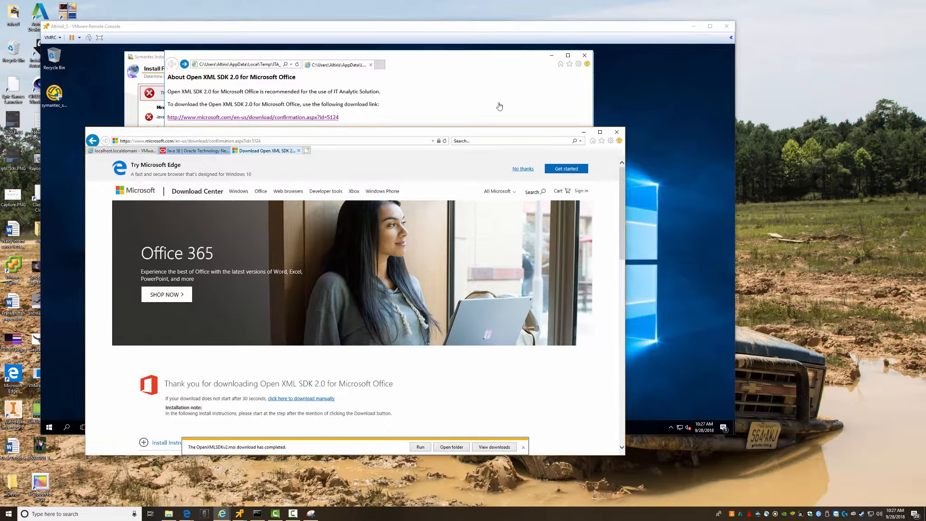
- Dismiss the download notice, minimize the Download Center window and close the About window
left_click(524, 448)
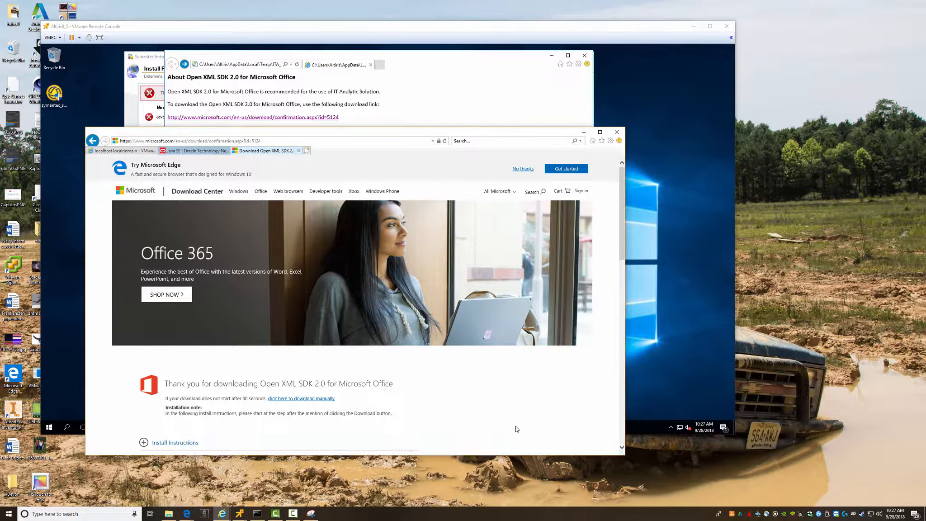
left_click(584, 132)
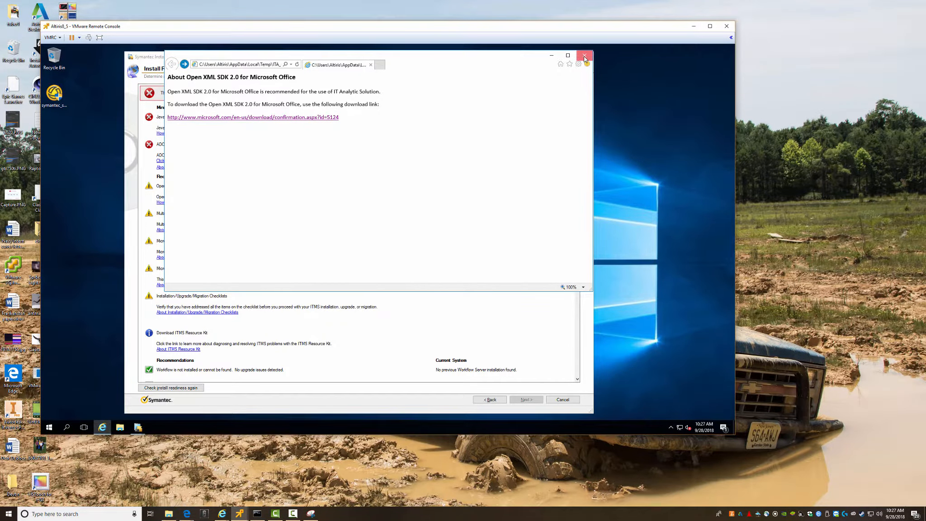
left_click(584, 59)
key("super+r")
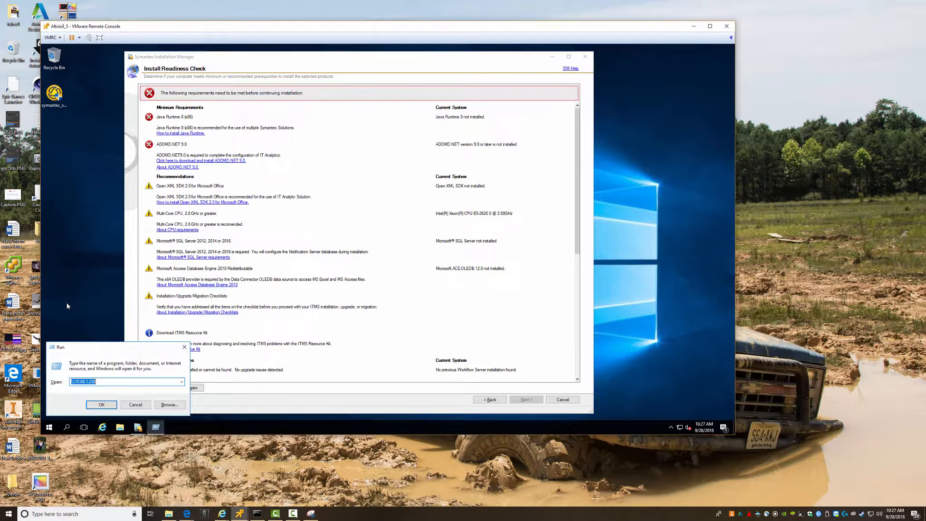
key("Return")
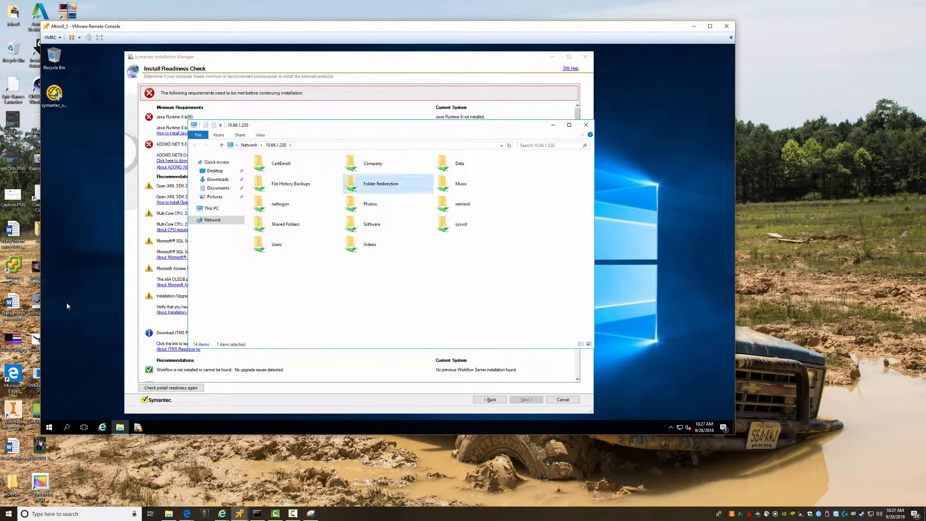
key("Down")
key("Down")
key("Return")
key("Down")
key("Down")
key("Down")
key("Down")
key("Down")
key("Down")
key("Down")
key("Down")
key("Down")
key("Down")
key("Down")
key("Down")
key("Down")
key("Down")
key("Down")
key("Down")
key("Down")
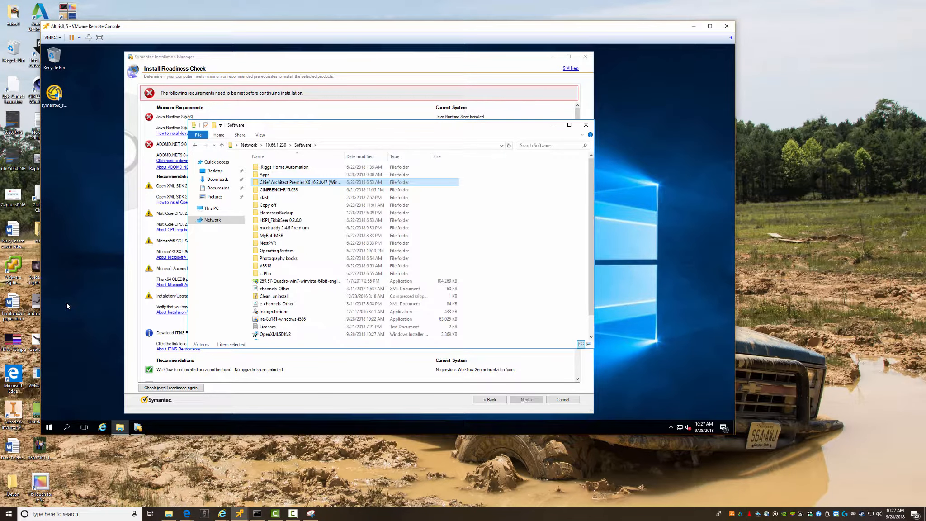
key("Down")
key("Down")
key("Down")
key("Down")
key("Down")
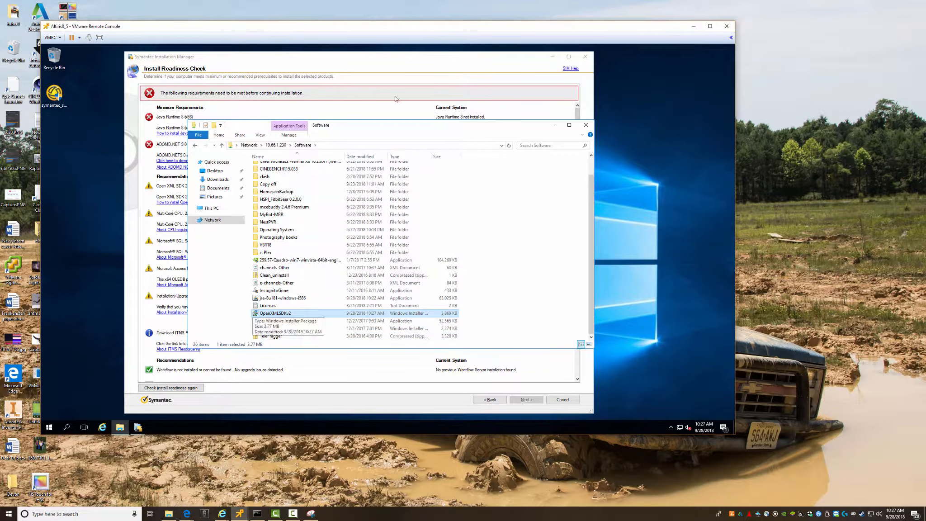
left_click(586, 125)
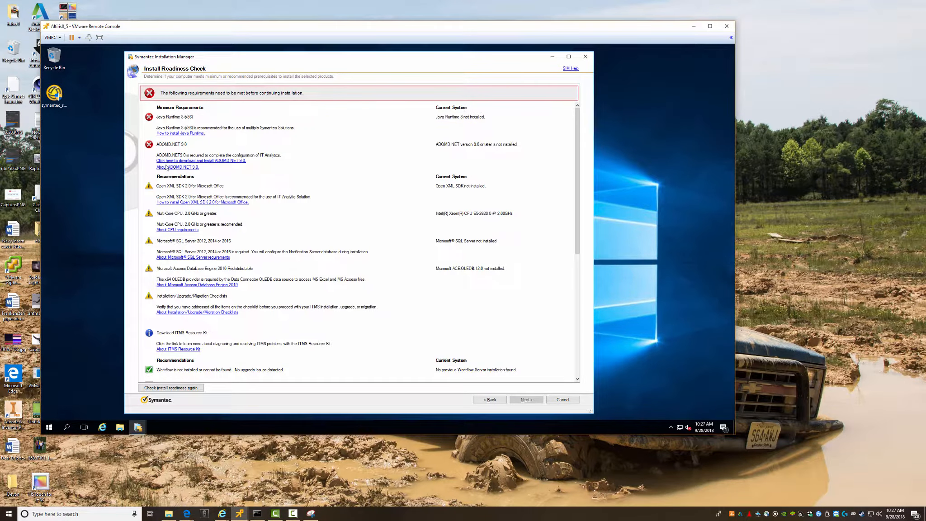
- Install OpenXMLSDKv2 from Downloads, accepting the license terms and the default installation folder
left_click(120, 427)
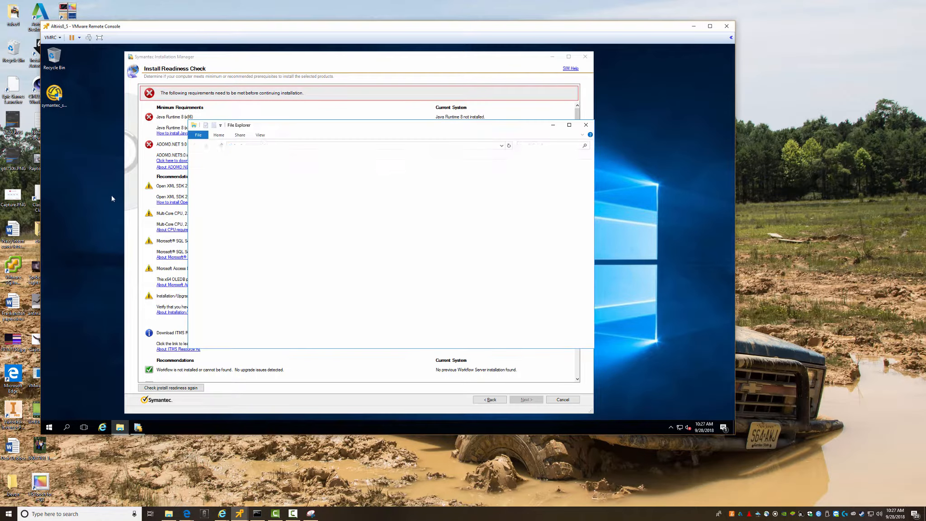
left_click(218, 179)
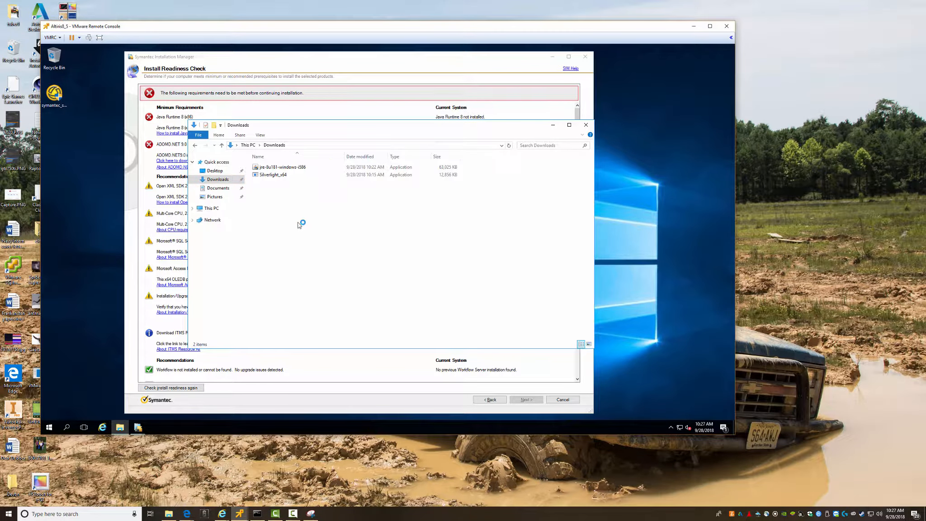
right_click(278, 182)
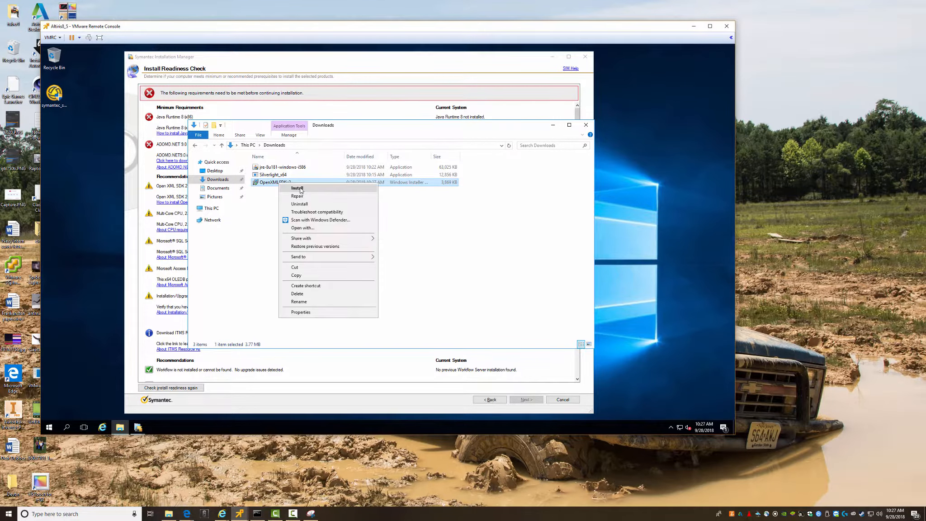
left_click(302, 190)
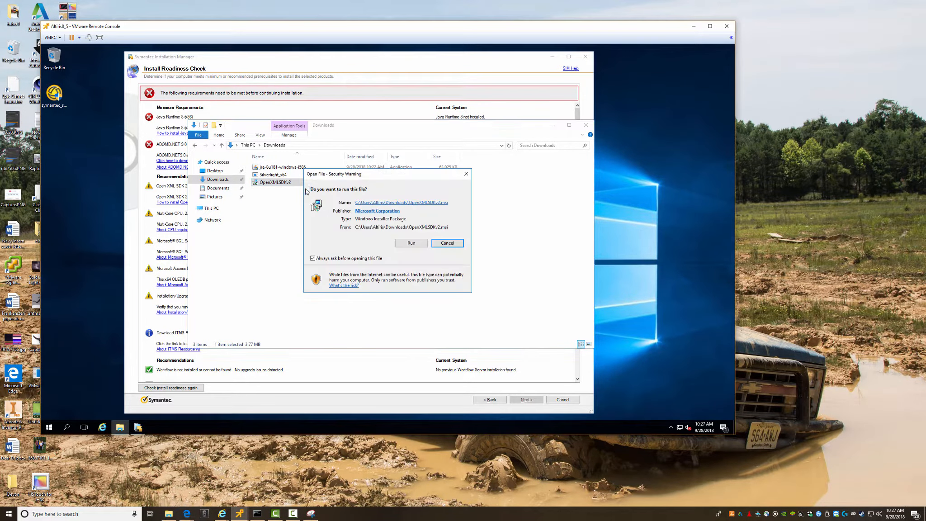
left_click(411, 243)
left_click(445, 298)
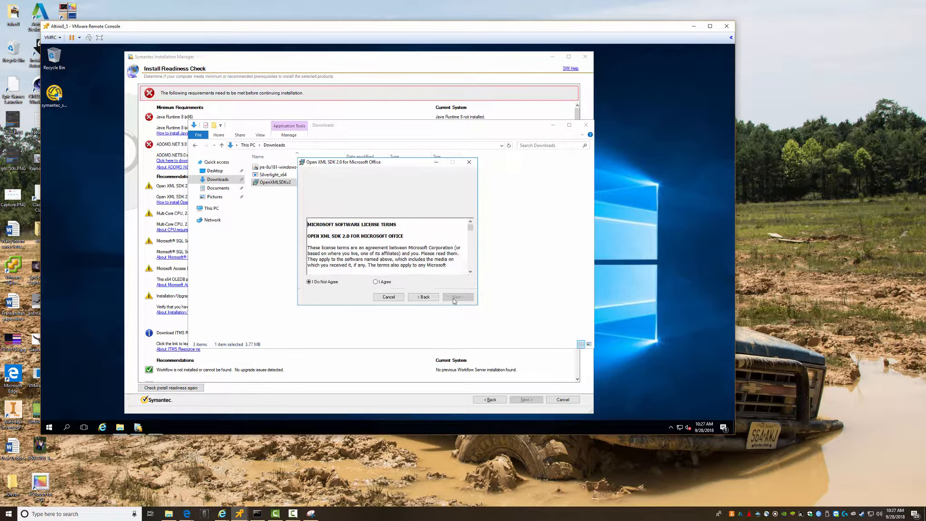
left_click(392, 282)
left_click(455, 297)
left_click(454, 298)
left_click(453, 298)
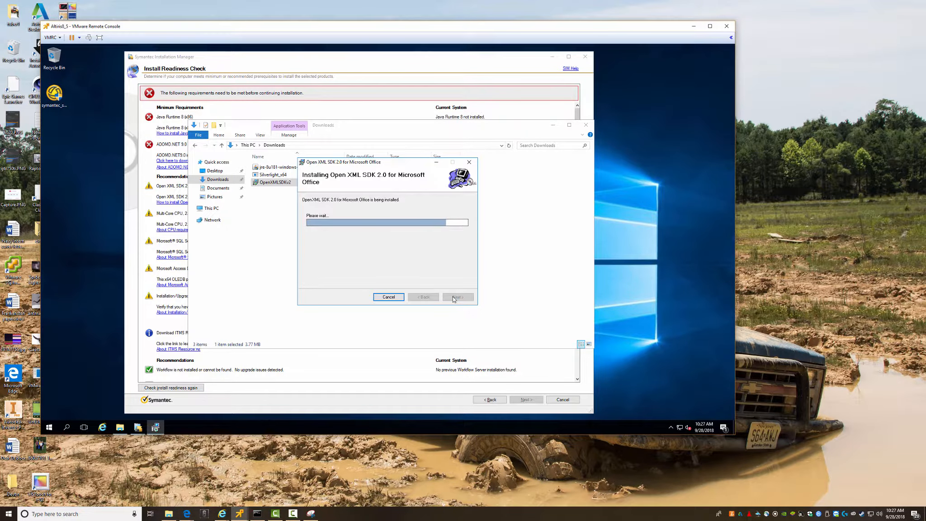
left_click(457, 297)
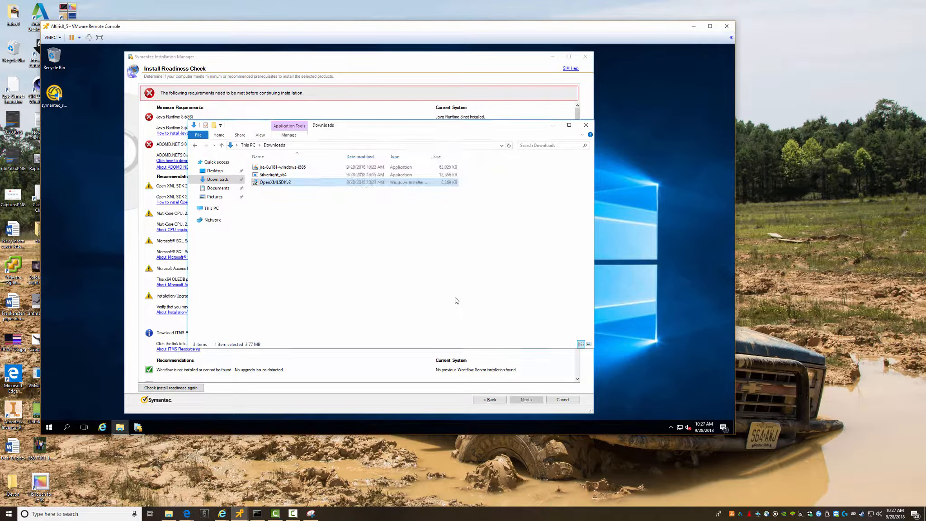
- Open the Altiris8_5 virtual machine's Edit settings in the ESXi Host Client
left_click_drag(396, 129, 469, 139)
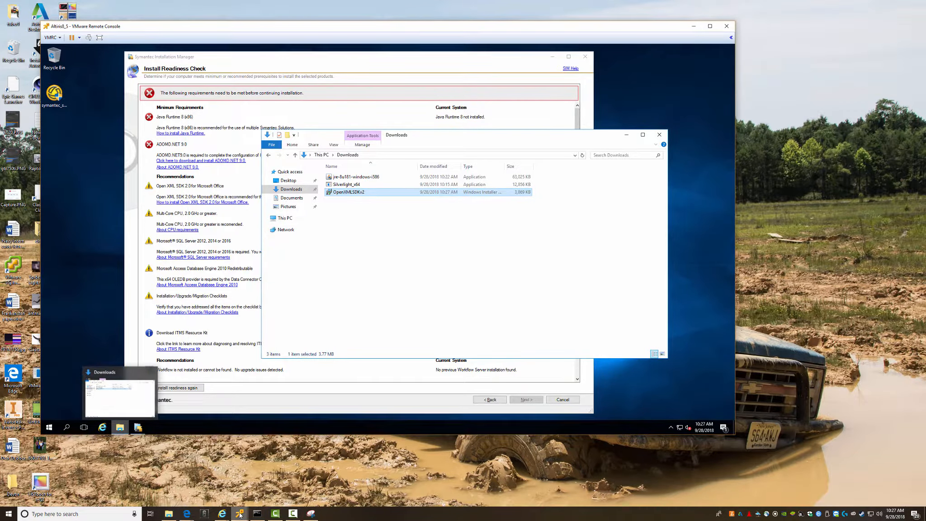
mouse_move(223, 513)
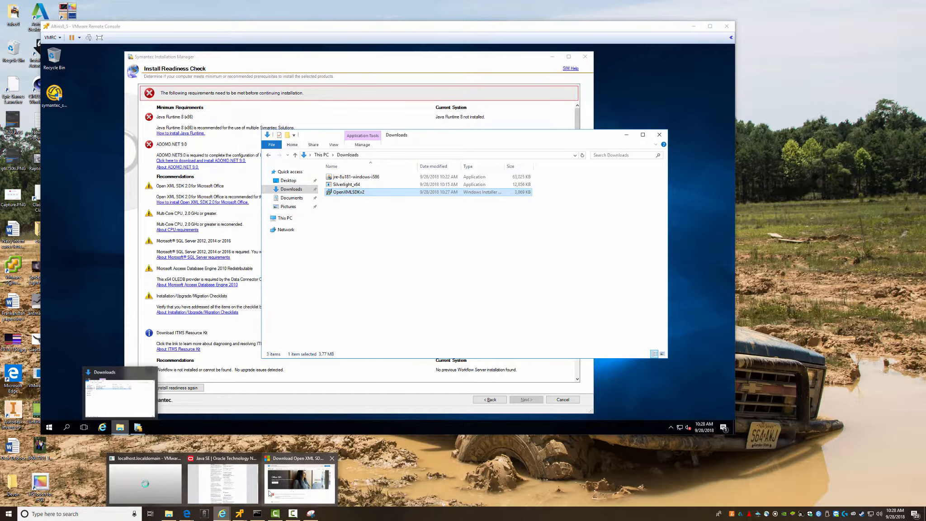
left_click(145, 480)
mouse_move(186, 517)
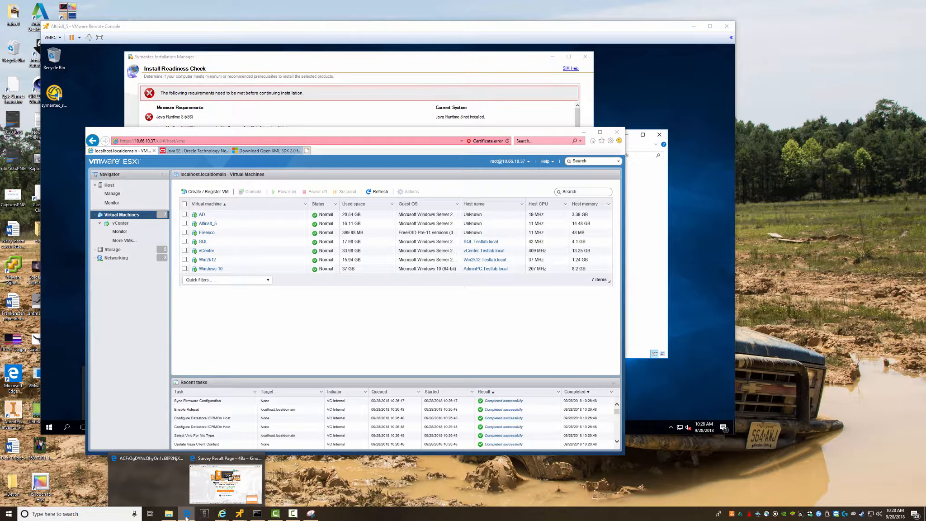
left_click(207, 223)
right_click(207, 224)
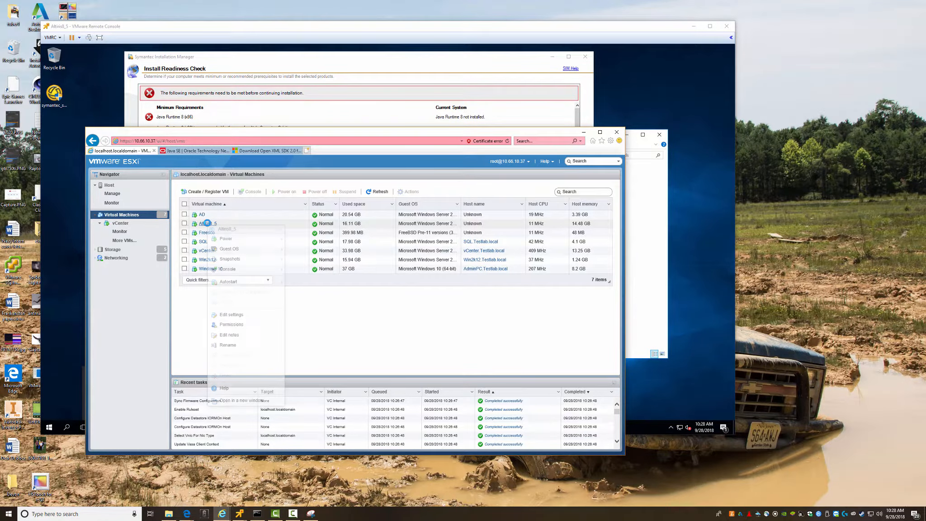
left_click(233, 315)
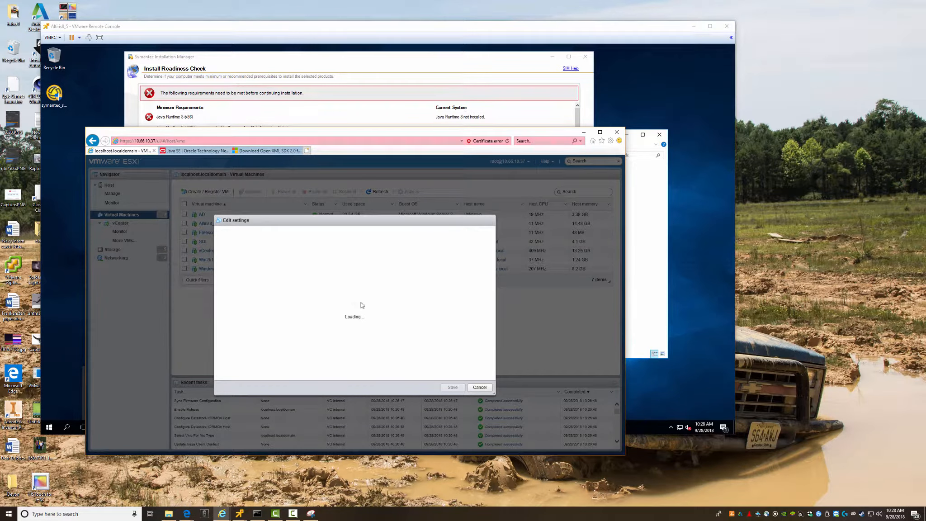
- Minimize the ESXi browser and Downloads windows to reveal the Install Readiness Check
left_click_drag(359, 154, 362, 181)
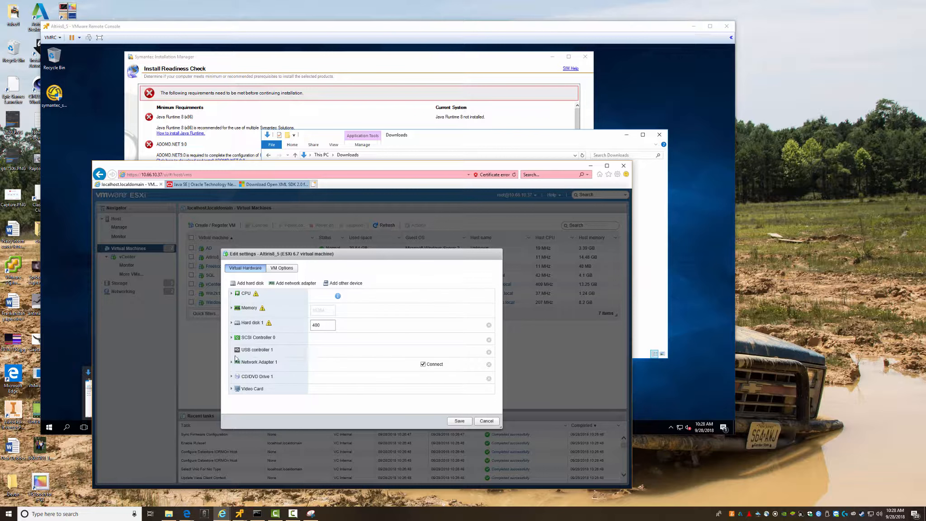
left_click(222, 513)
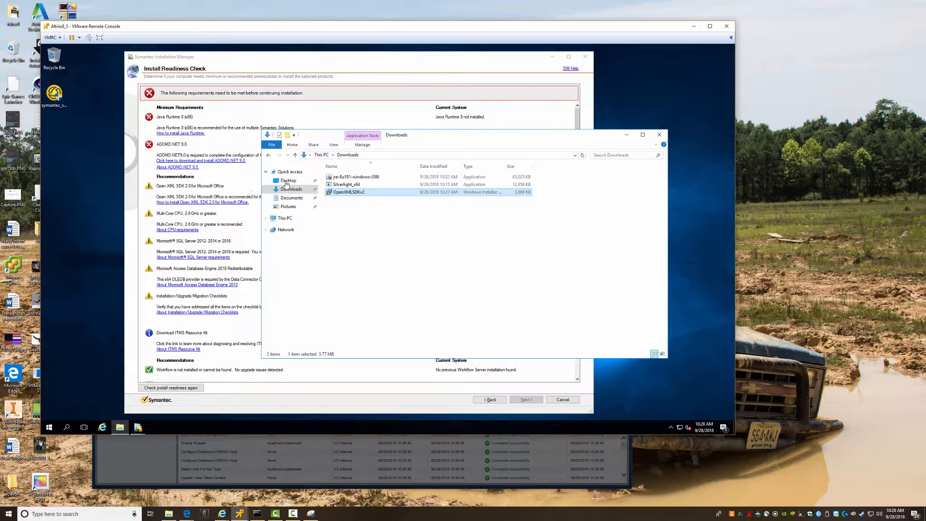
left_click(632, 134)
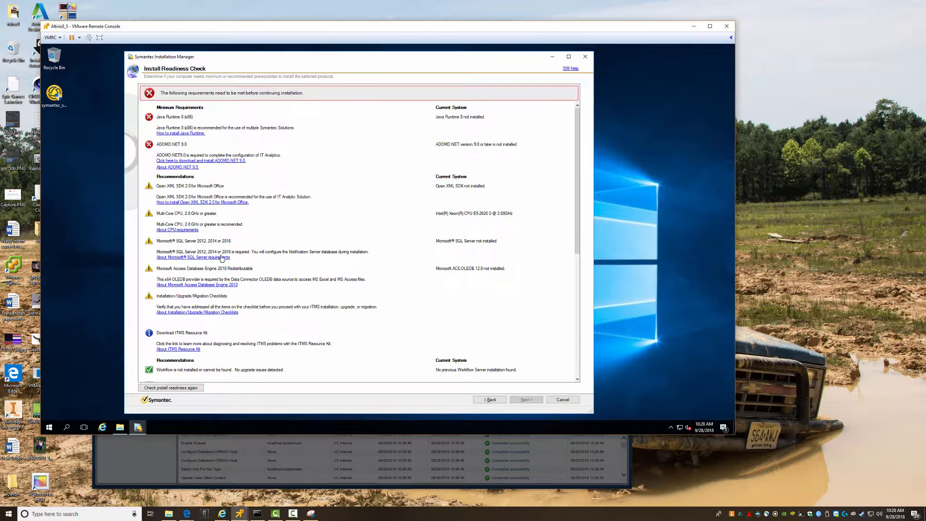
- Open the Access Database Engine 2010 information page, dismissing its blocked-content warnings
left_click(195, 286)
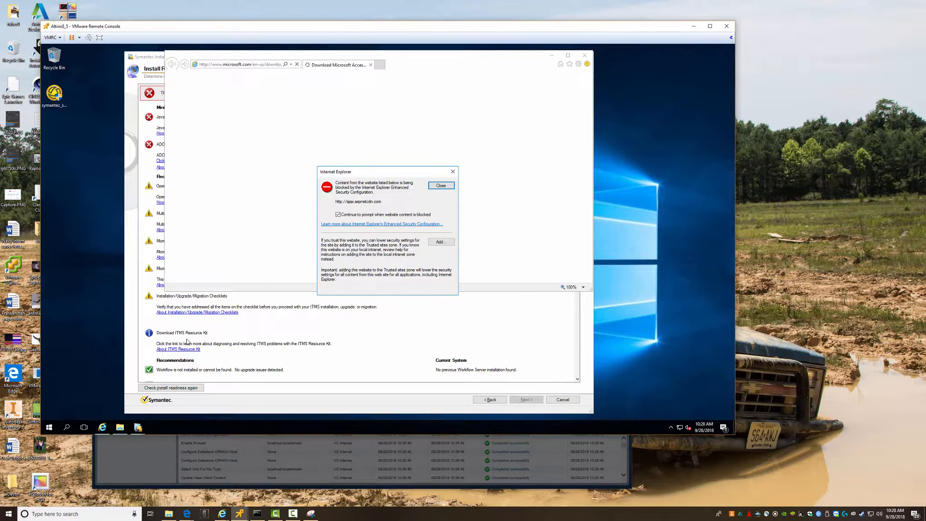
left_click(441, 186)
left_click(441, 185)
left_click(441, 186)
left_click(441, 186)
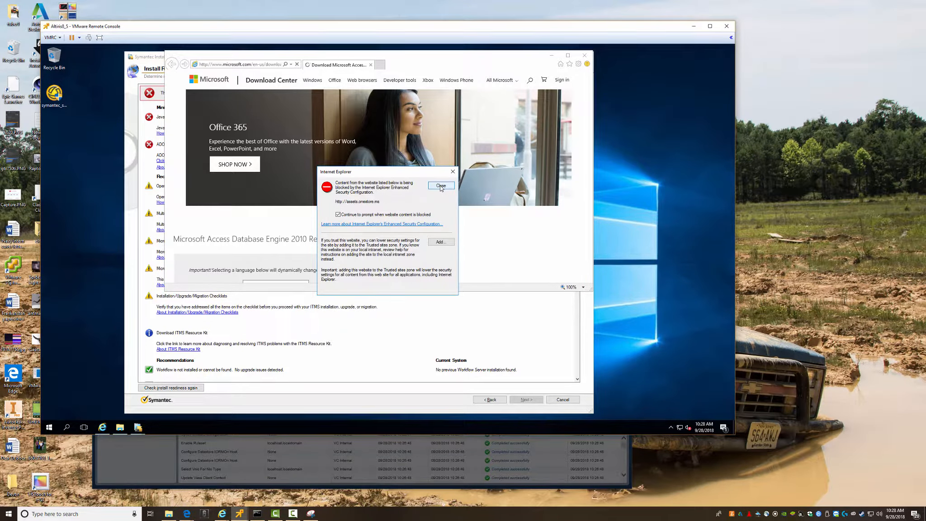
left_click(441, 186)
left_click(442, 186)
scroll(443, 261, "down", 1)
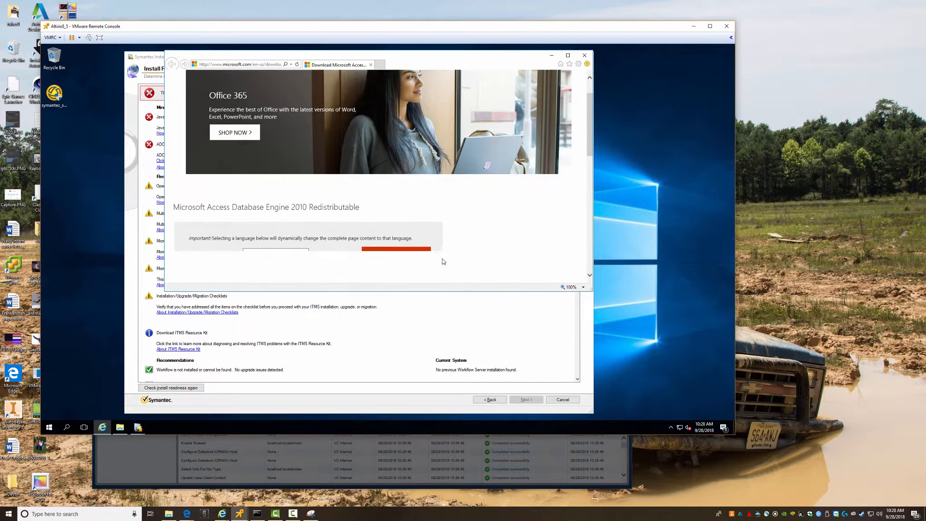
scroll(443, 262, "down", 3)
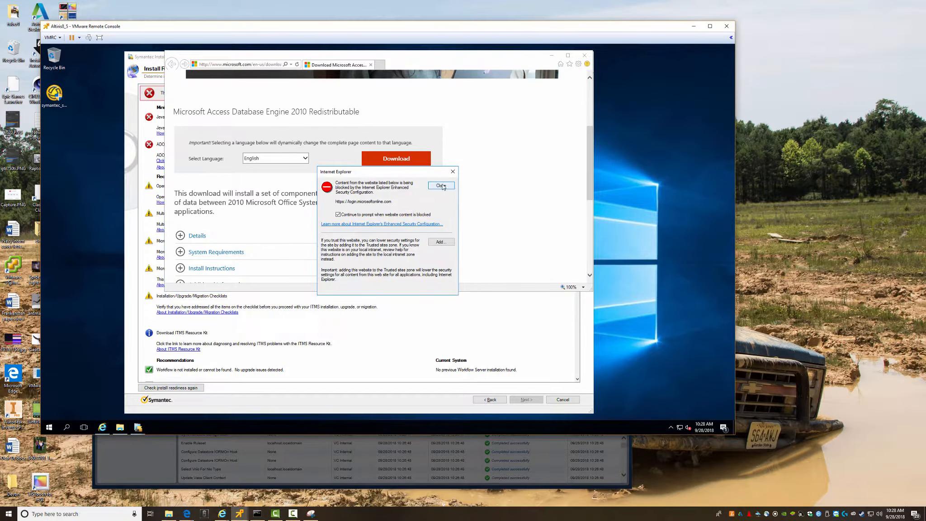
left_click(438, 185)
- Start the Access Database Engine 2010 Redistributable download and clear the follow-up warnings
left_click(388, 161)
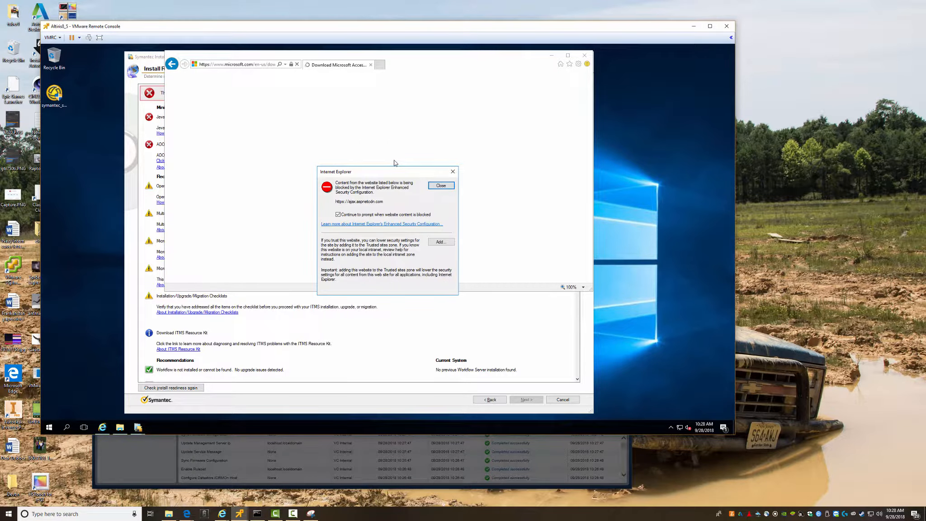
left_click(441, 185)
left_click(442, 185)
left_click(442, 187)
left_click(441, 186)
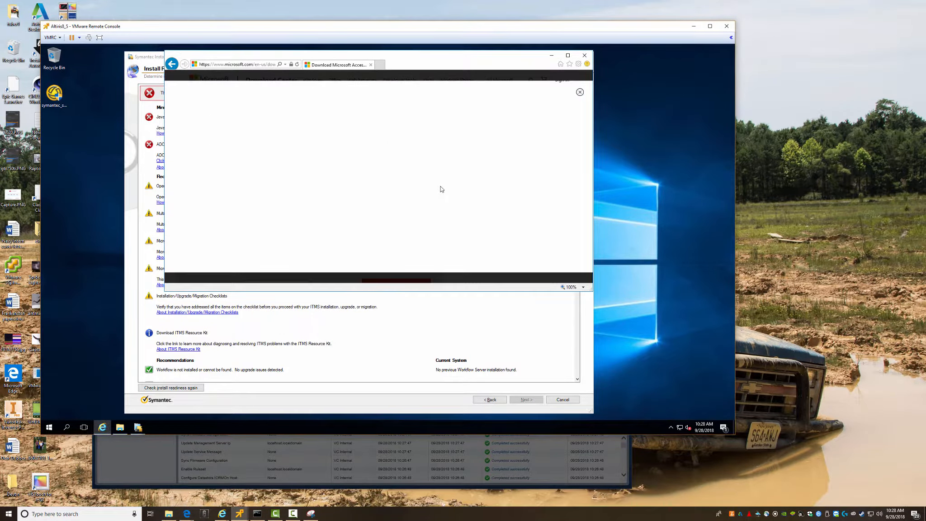
left_click(441, 186)
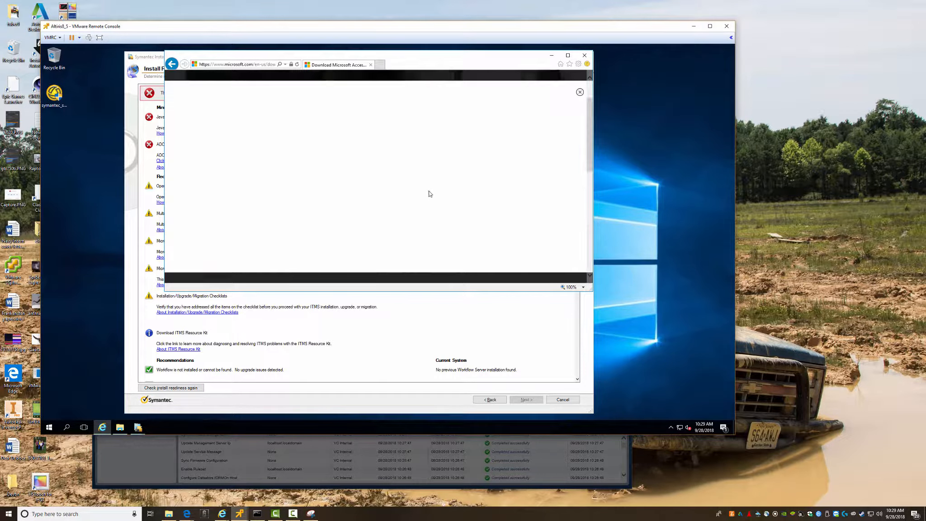
left_click(146, 448)
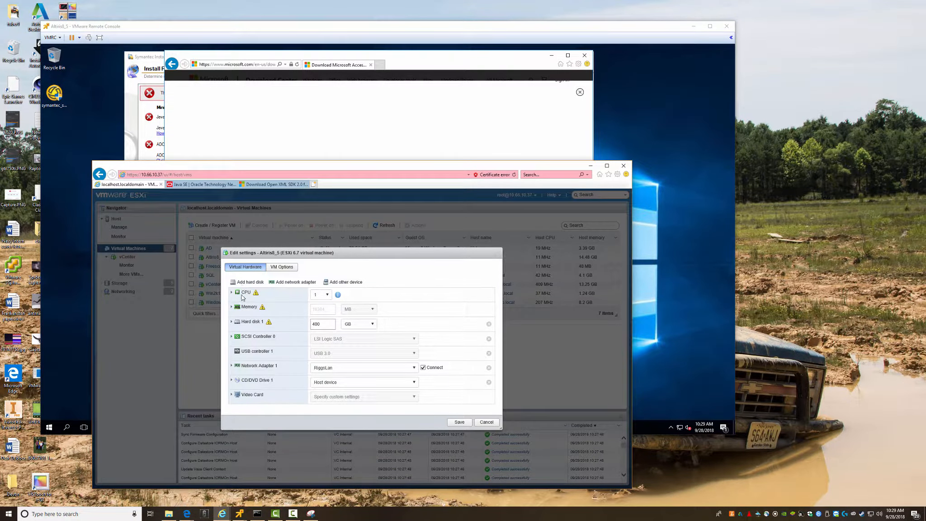
- Change Altiris8_5's CPU count from 1 to 2 in Edit settings and save
left_click(232, 292)
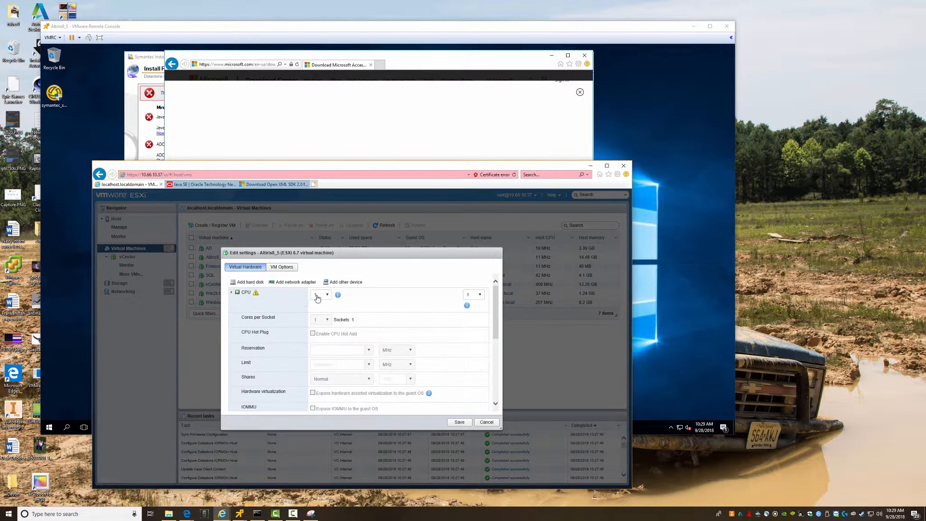
left_click(256, 294)
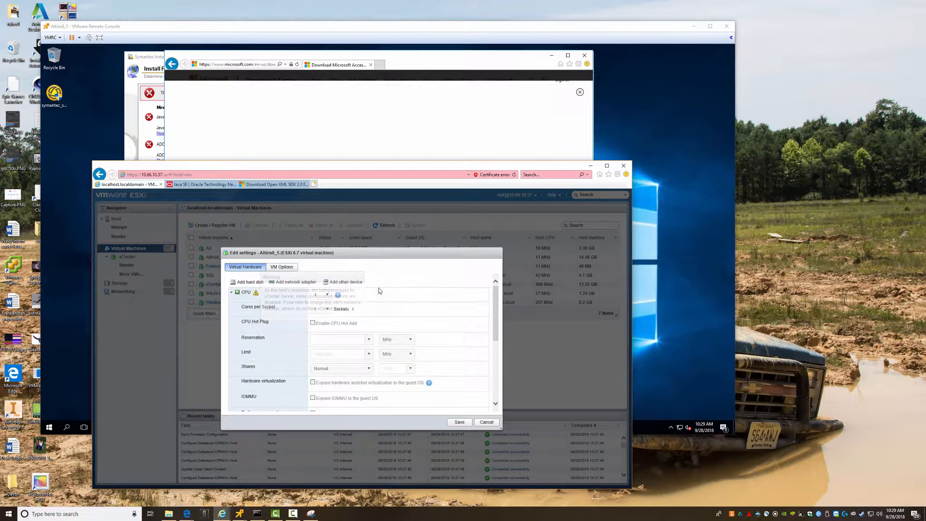
left_click(327, 298)
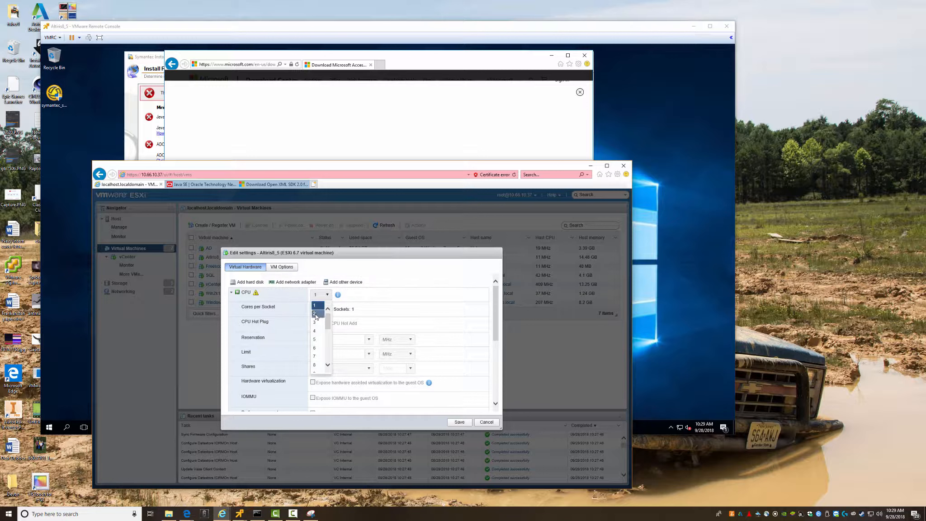
left_click(315, 313)
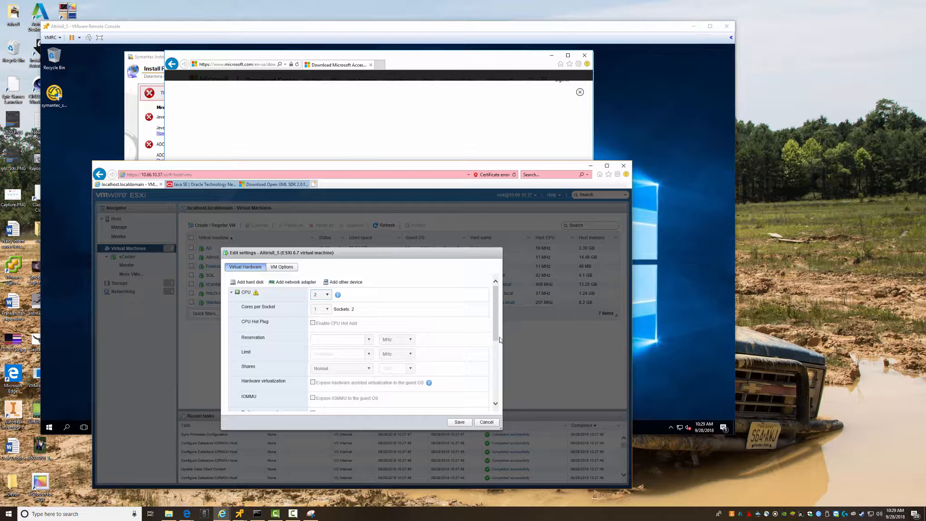
scroll(493, 401, "down", 5)
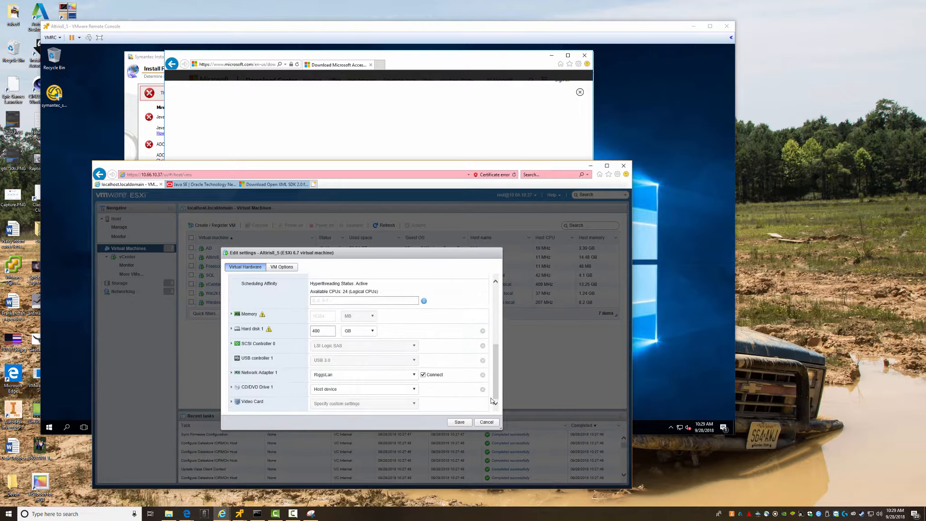
left_click(458, 422)
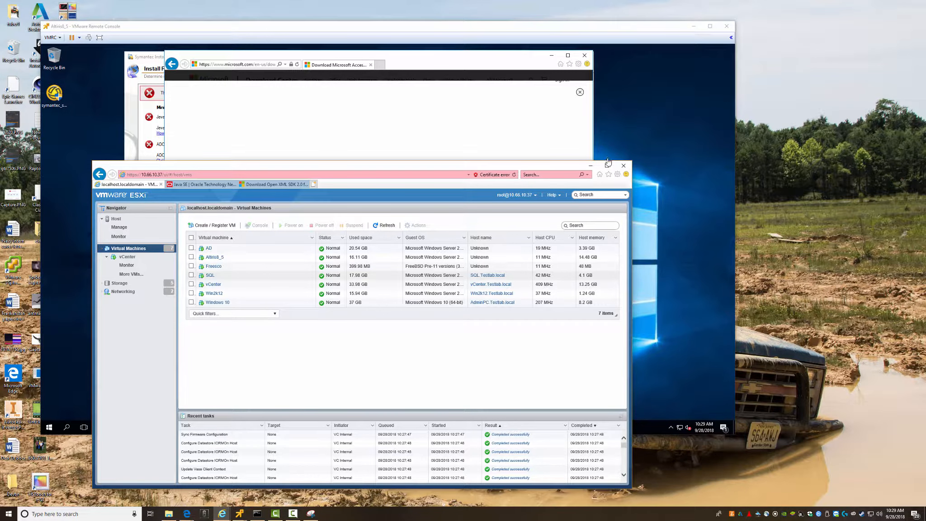
- Minimize the ESXi browser and return to the Access Database Engine page, moving its window down-right
left_click(590, 166)
left_click(172, 64)
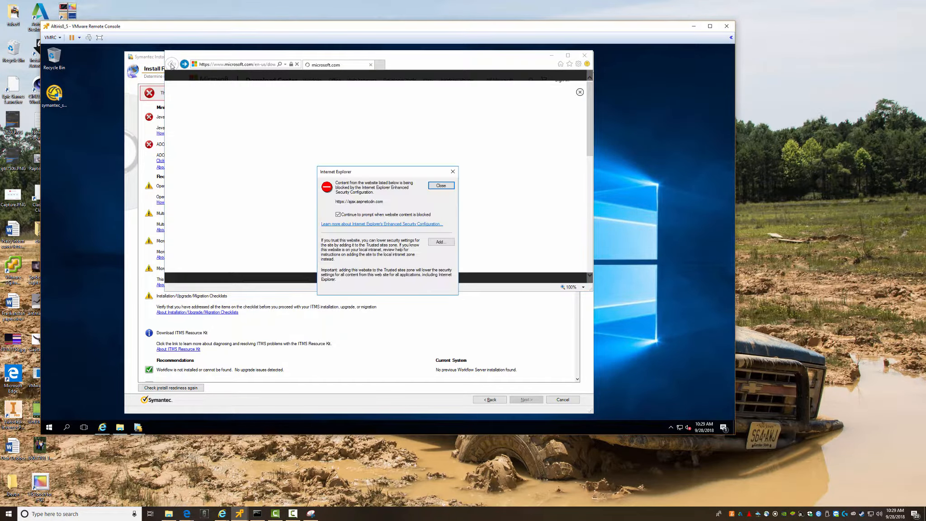
key("Return")
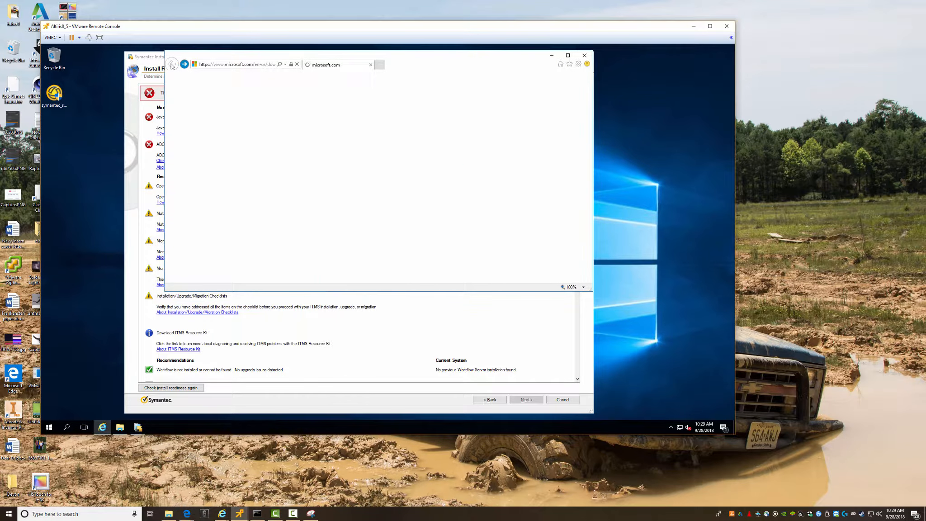
scroll(354, 120, "up", 3)
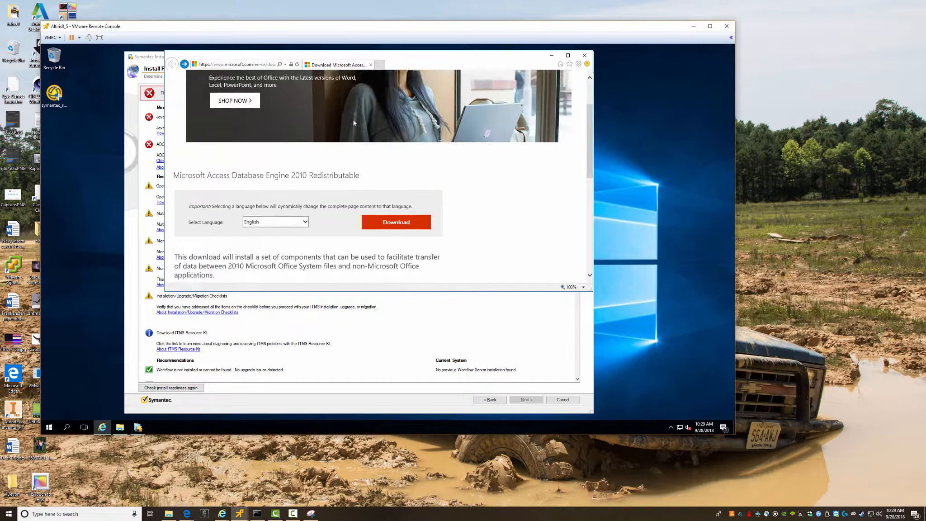
left_click_drag(275, 59, 353, 85)
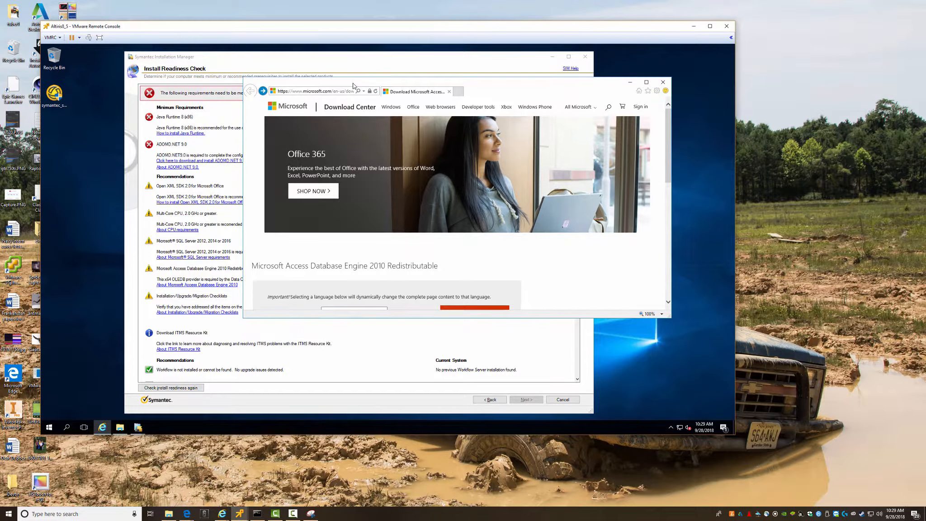
- Close the old download page and reopen the Access Database Engine 2010 page, dismissing the blocked-content warnings
left_click(663, 83)
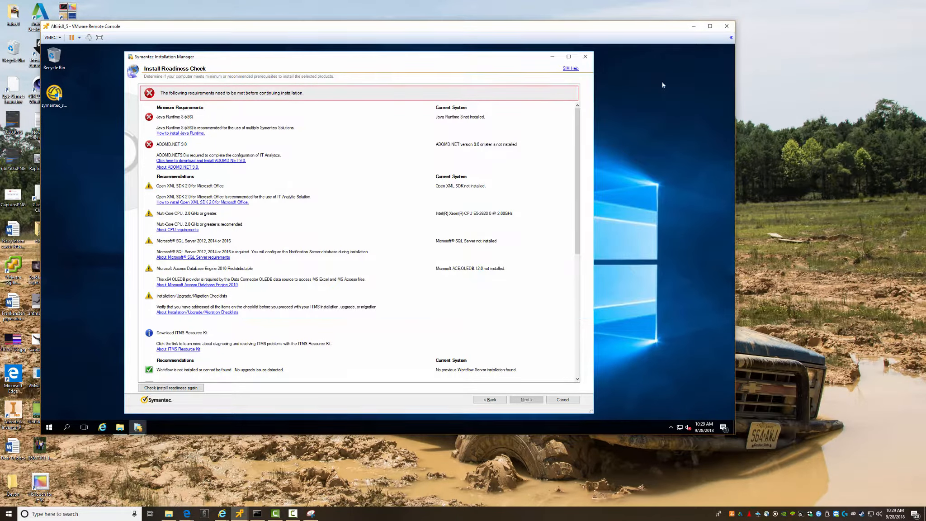
left_click(199, 285)
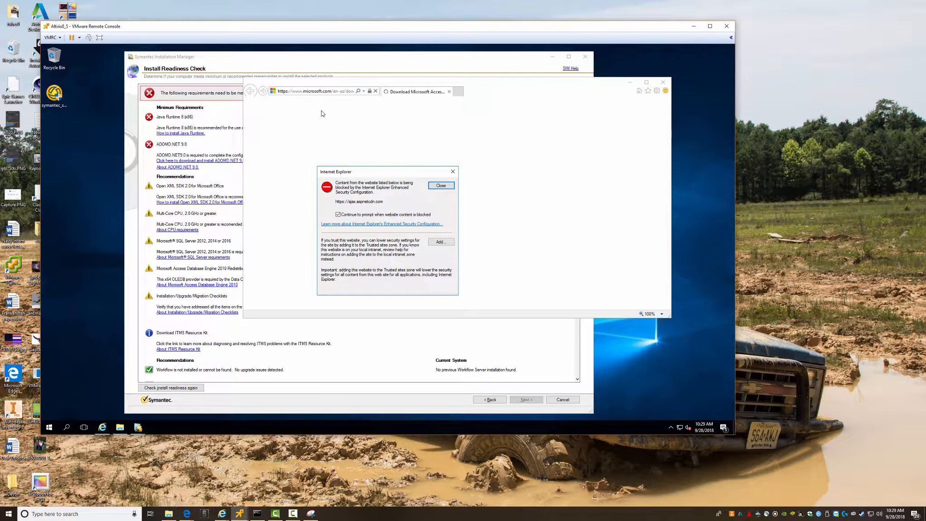
left_click(444, 187)
left_click(444, 187)
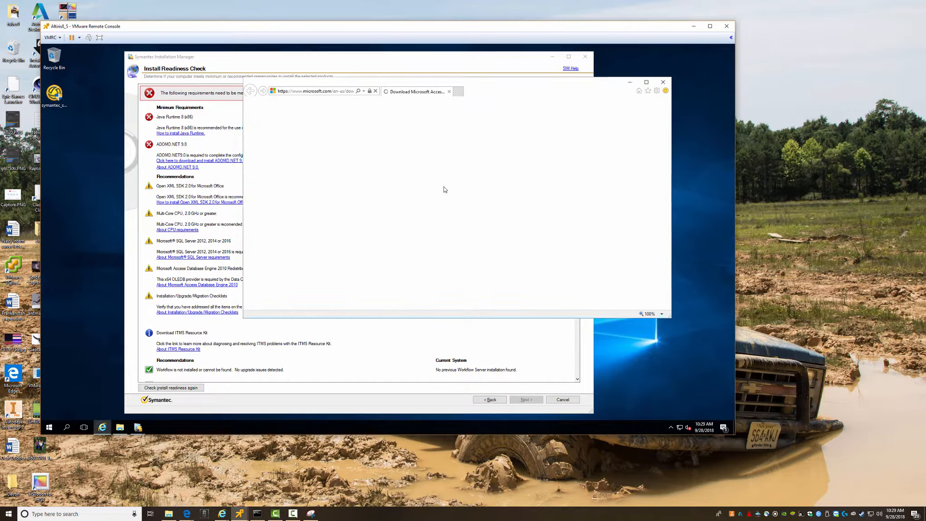
left_click(444, 187)
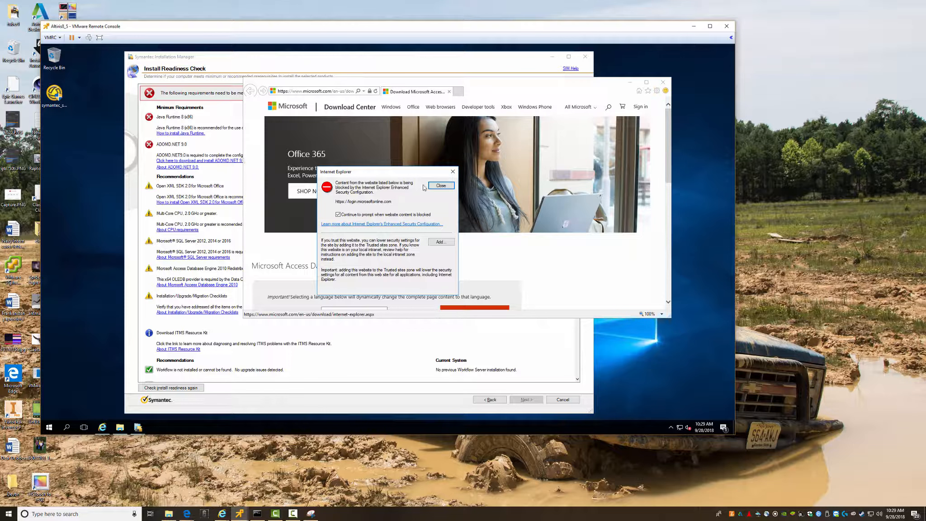
left_click(430, 186)
- Widen the browser window to the left and move it higher on the screen
left_click_drag(244, 164, 68, 155)
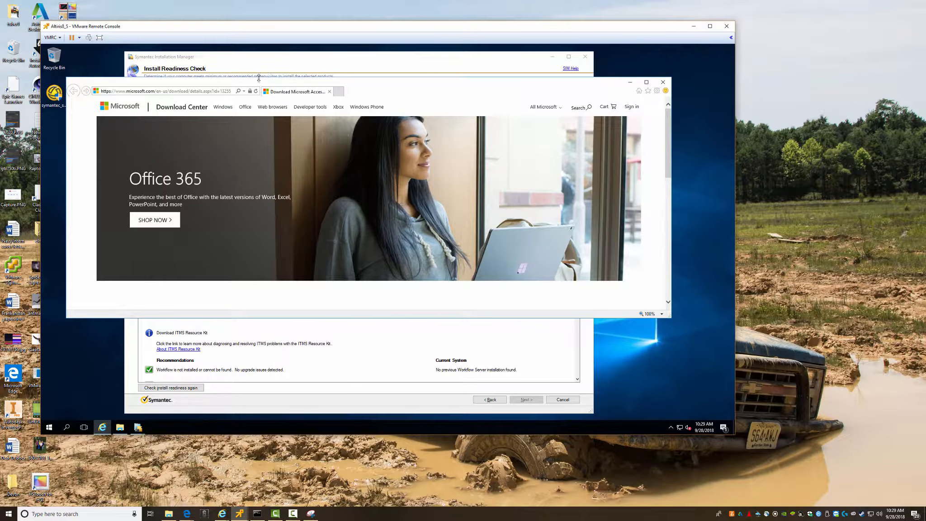
left_click_drag(256, 87, 252, 66)
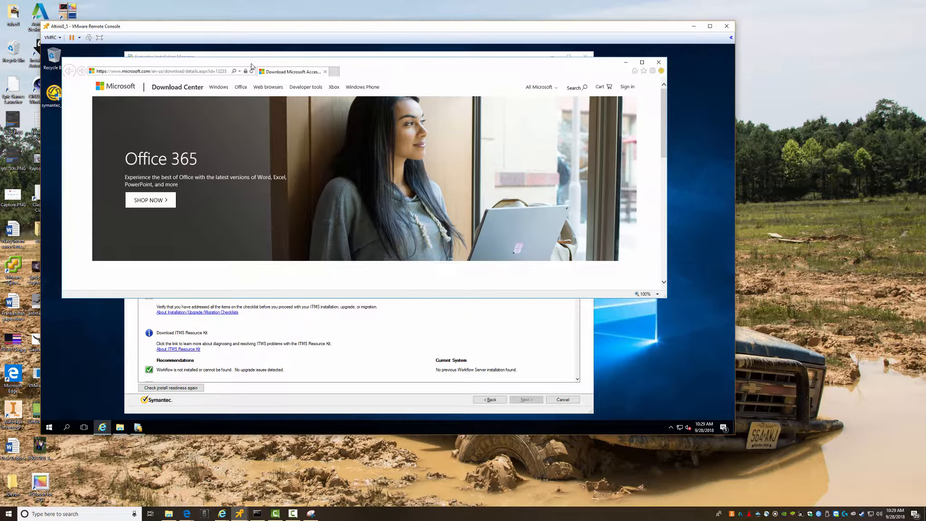
left_click(221, 513)
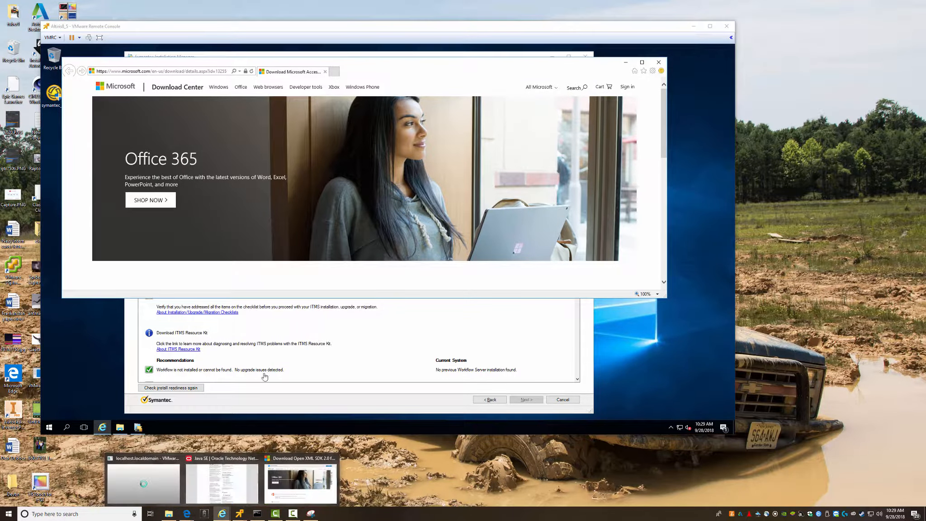
- Bring back the Open XML SDK 2.0 window and start replacing its address ending with 'de…' for the details page
left_click(291, 467)
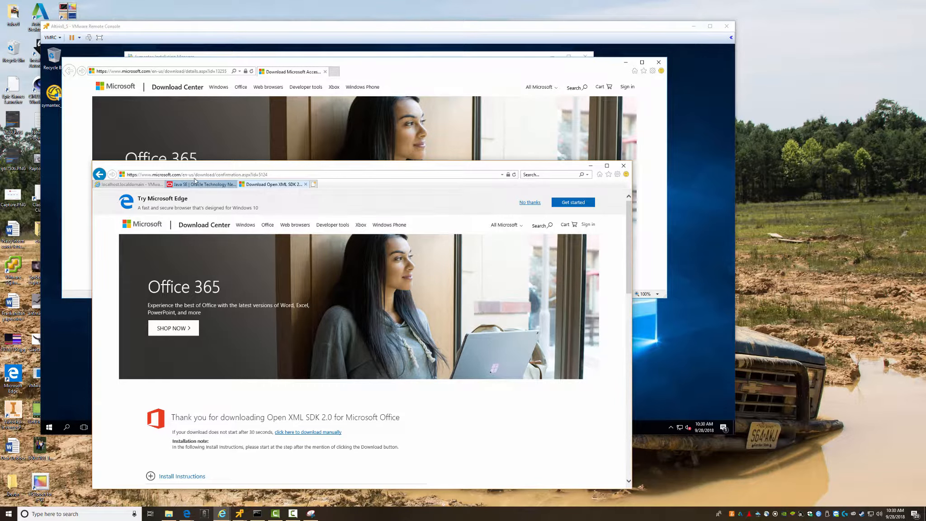
left_click(222, 176)
left_click_drag(217, 175, 296, 173)
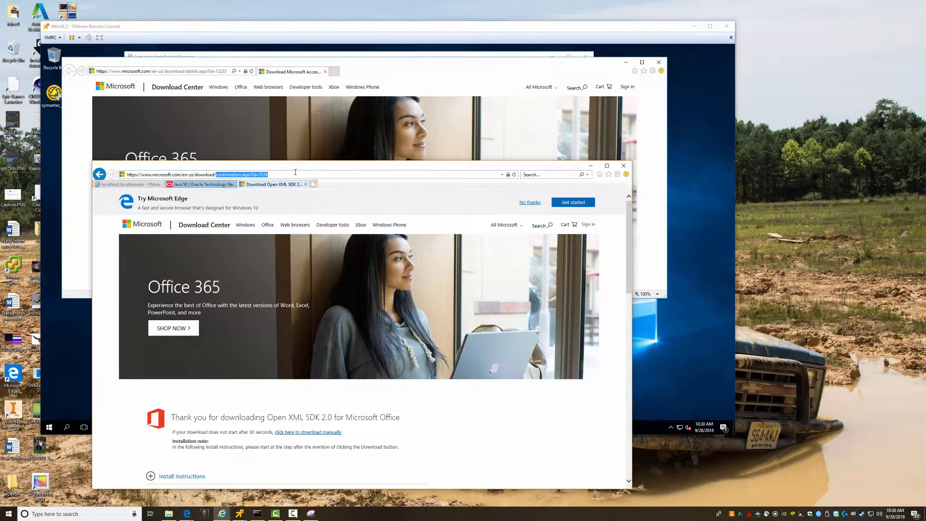
type("details")
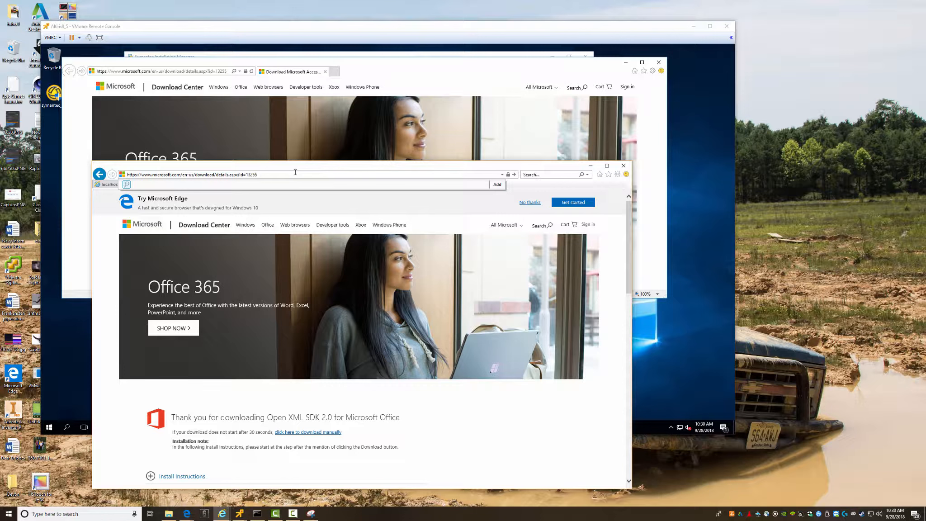
- Load the Access Database Engine 2010 page, start its download, and close the VM's Download Center window
key("Return")
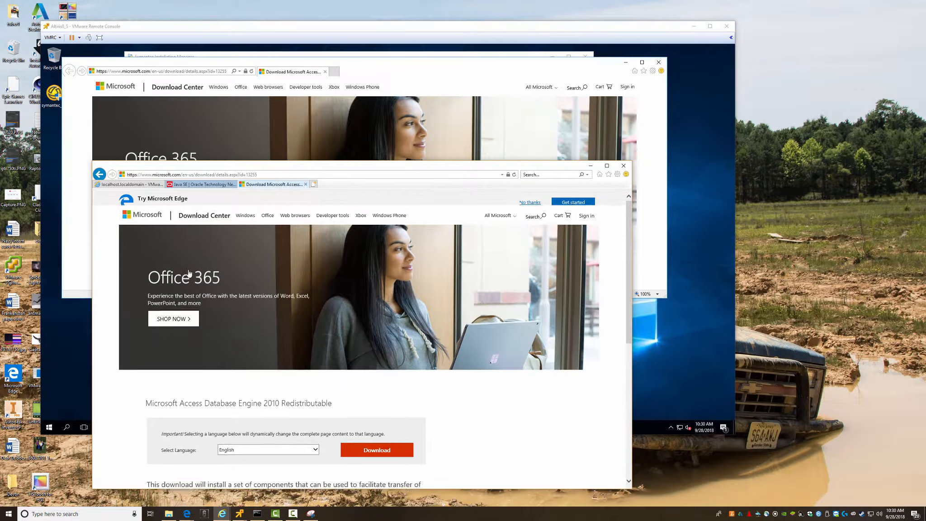
scroll(362, 389, "down", 2)
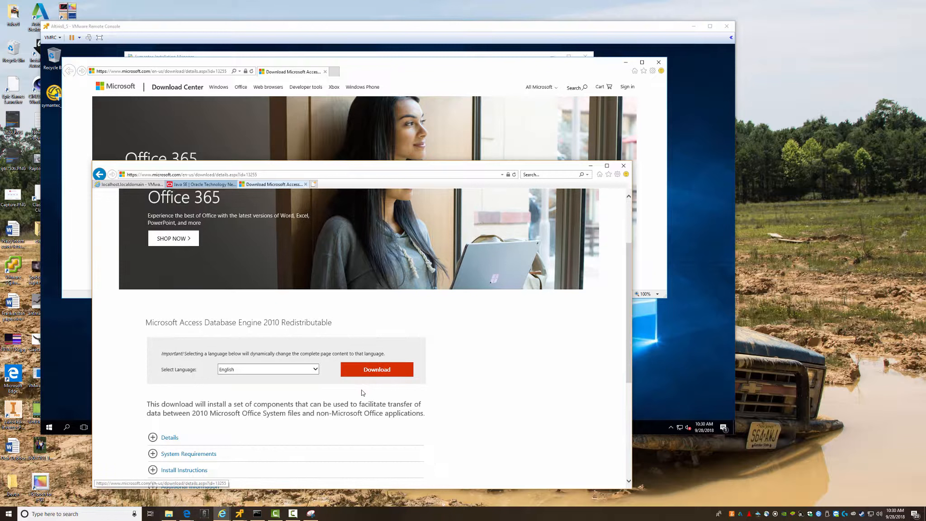
left_click(378, 368)
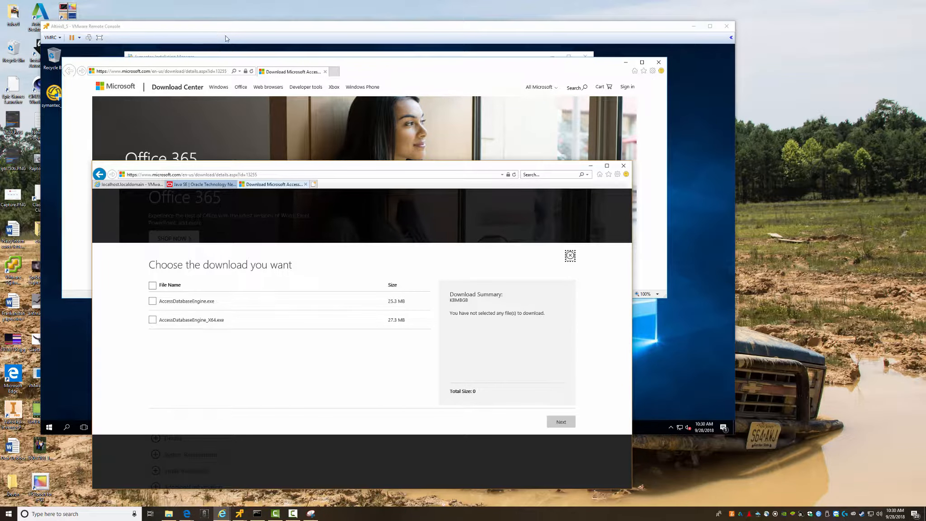
left_click(238, 29)
left_click(658, 62)
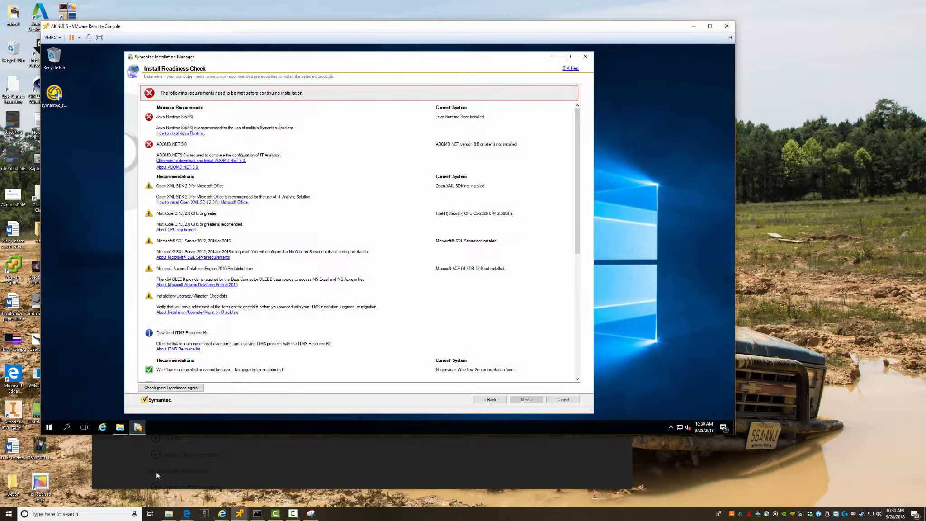
mouse_move(222, 513)
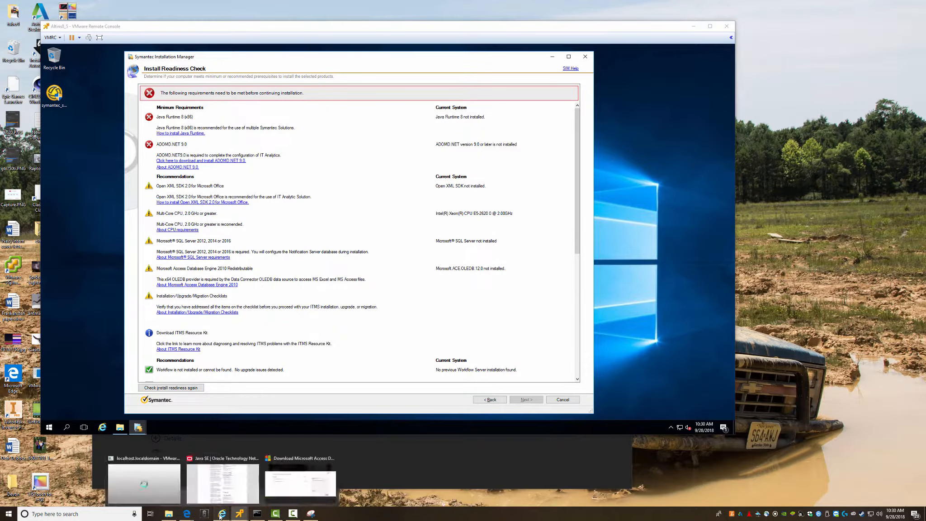
left_click(291, 484)
- Save both AccessDatabaseEngine_X64.exe and AccessDatabaseEngine.exe to the Software share, then minimize the browser
left_click(154, 286)
left_click(555, 422)
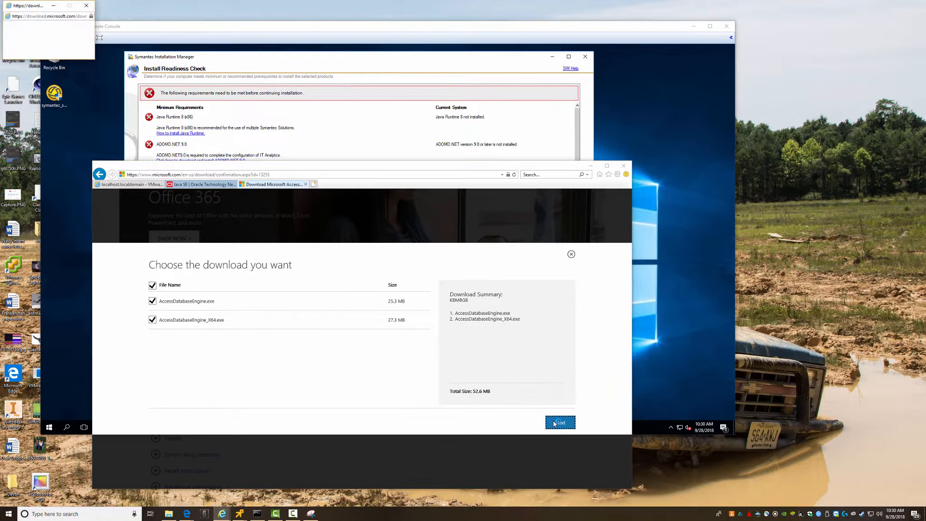
left_click(499, 481)
left_click(525, 473)
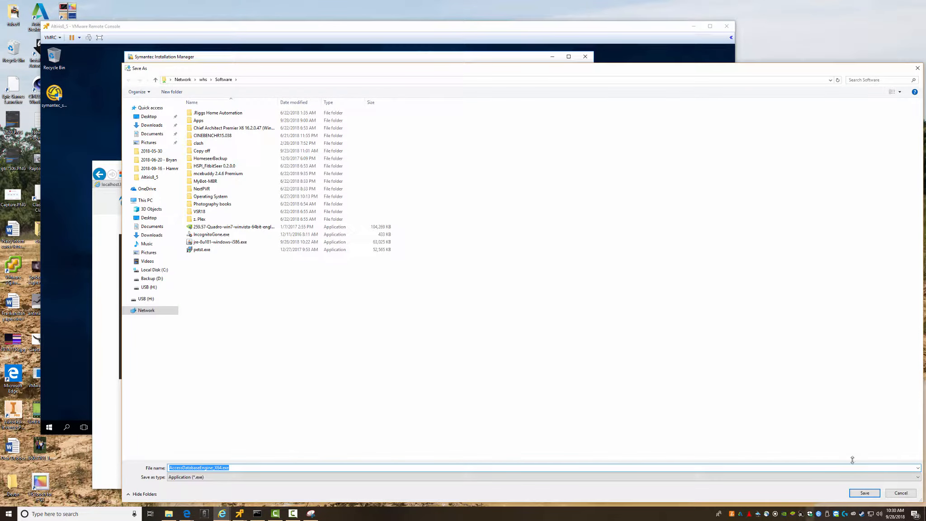
left_click(865, 493)
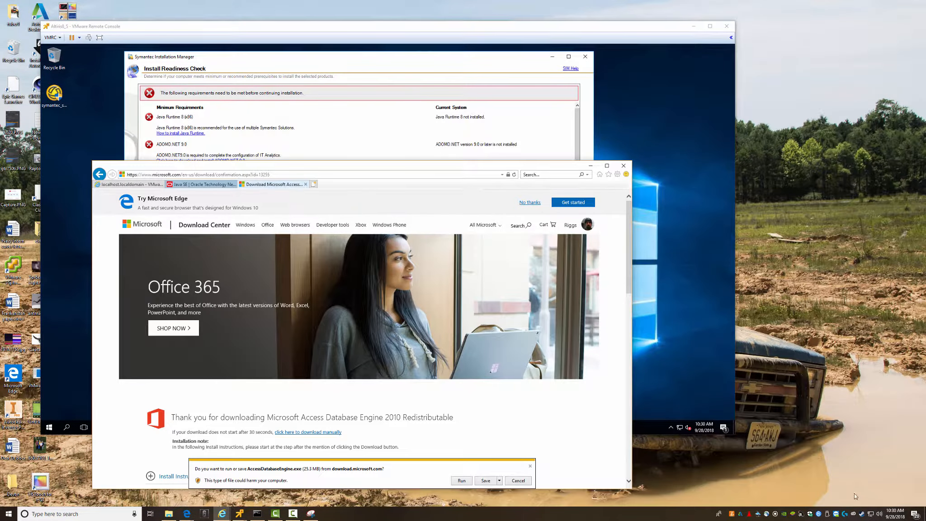
left_click(499, 481)
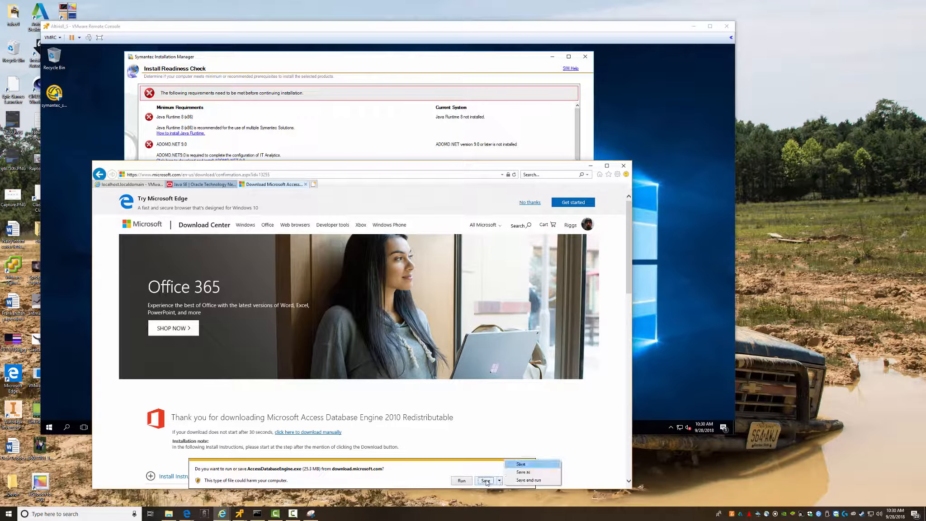
left_click(521, 473)
left_click(865, 493)
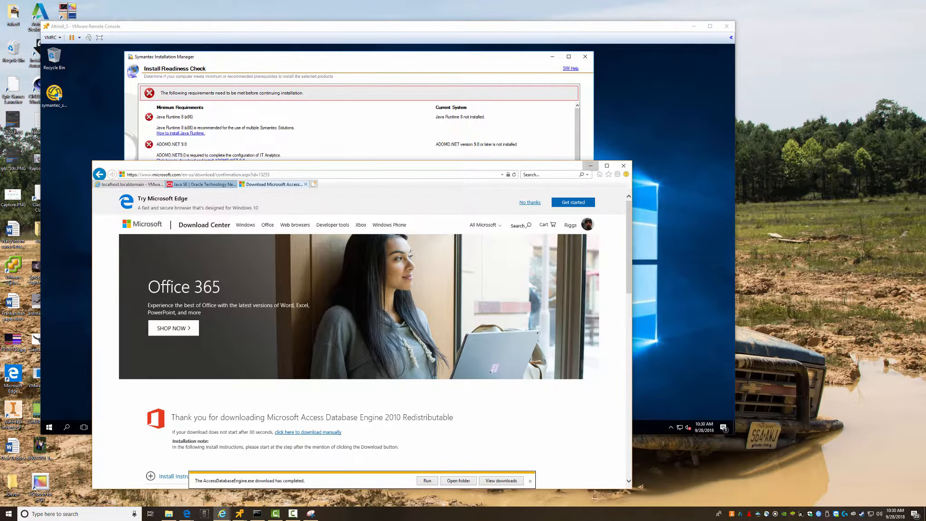
left_click(591, 167)
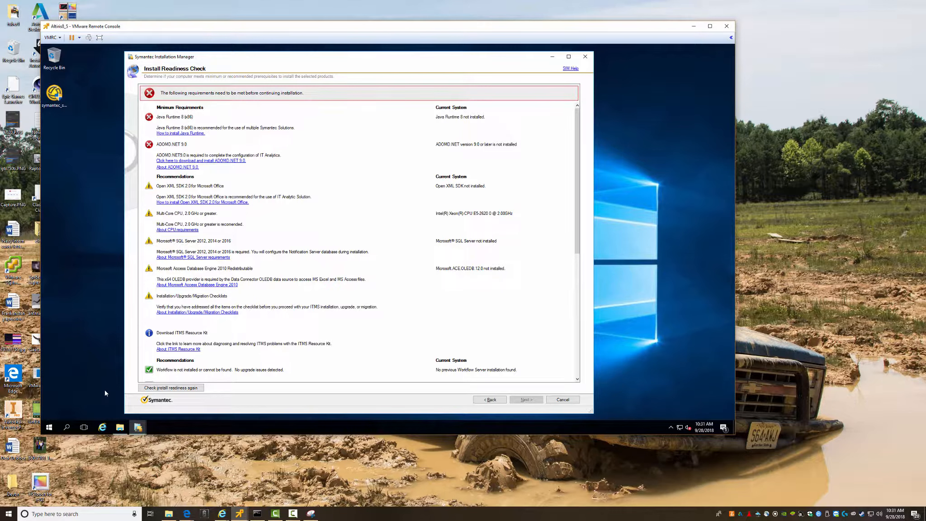
- Open Downloads, then browse to \\10.66.1.230\Software and select both AccessDatabaseEngine installers
left_click(120, 427)
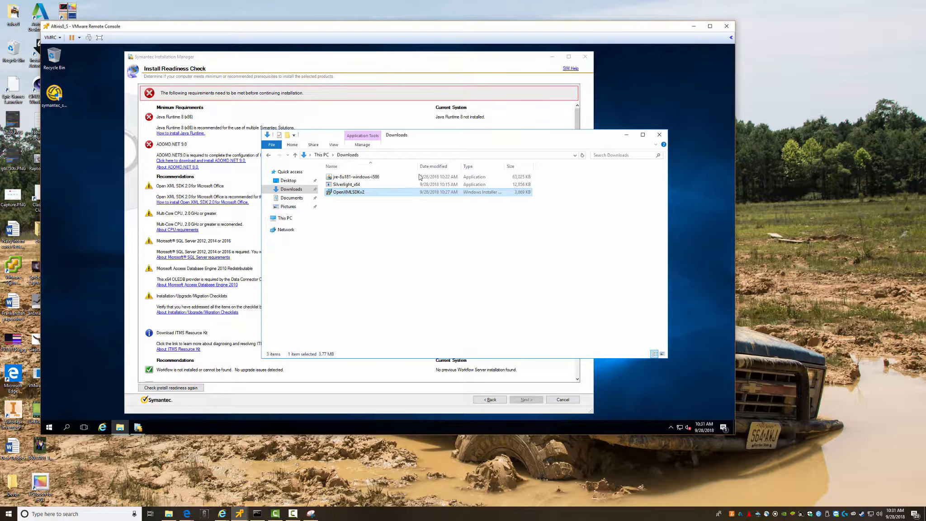
key("super+r")
key("Return")
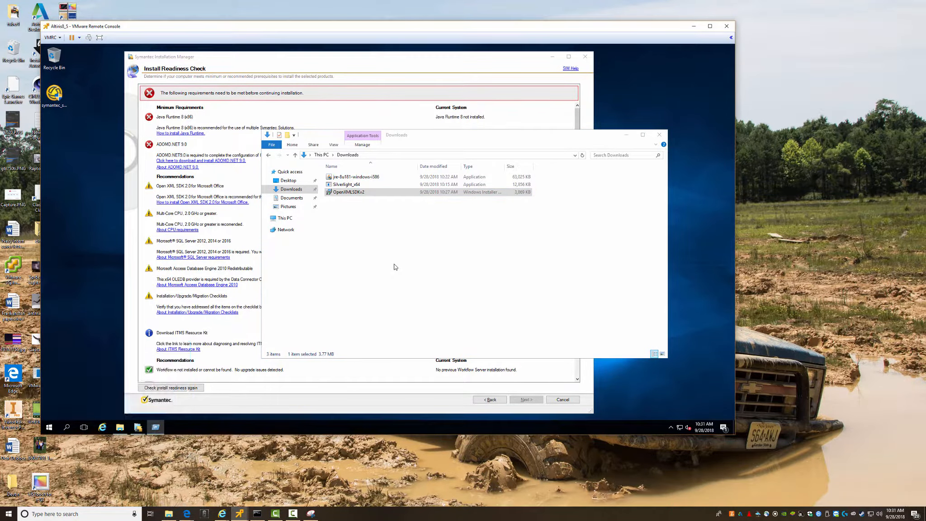
key("Right")
key("Return")
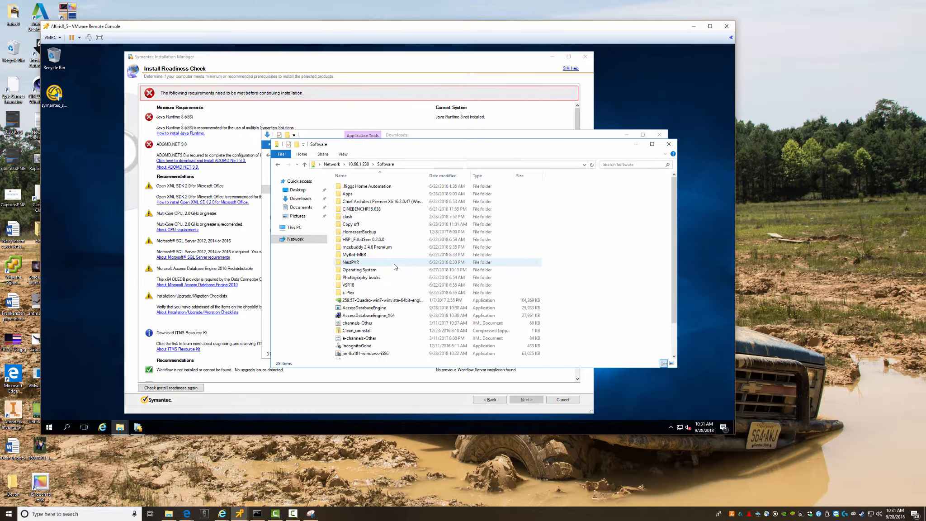
key("Down")
key("Down")
key("Down")
key("Down")
key("Down")
key("Down")
key("Down")
key("Down")
key("Down")
key("Down")
key("Down")
key("Down")
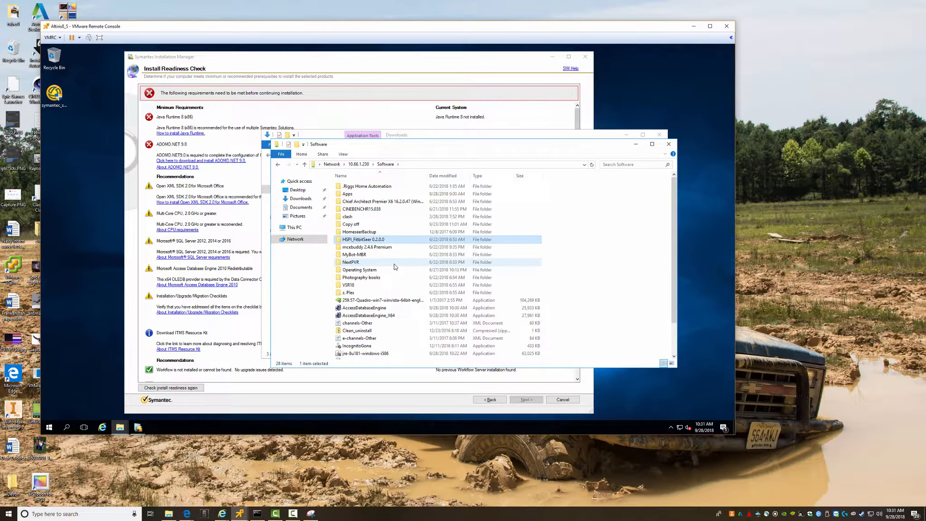
key("Down")
key("Down")
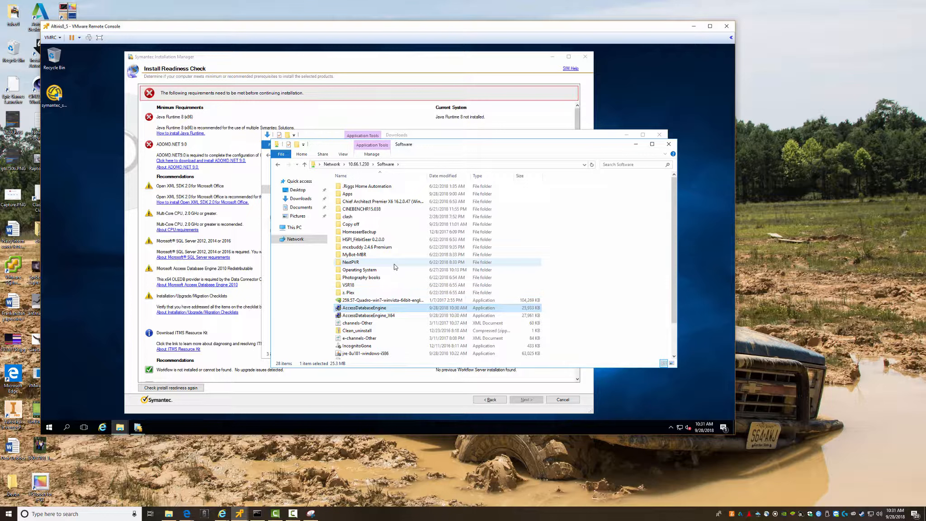
key("ctrl+Down")
key("ctrl+space")
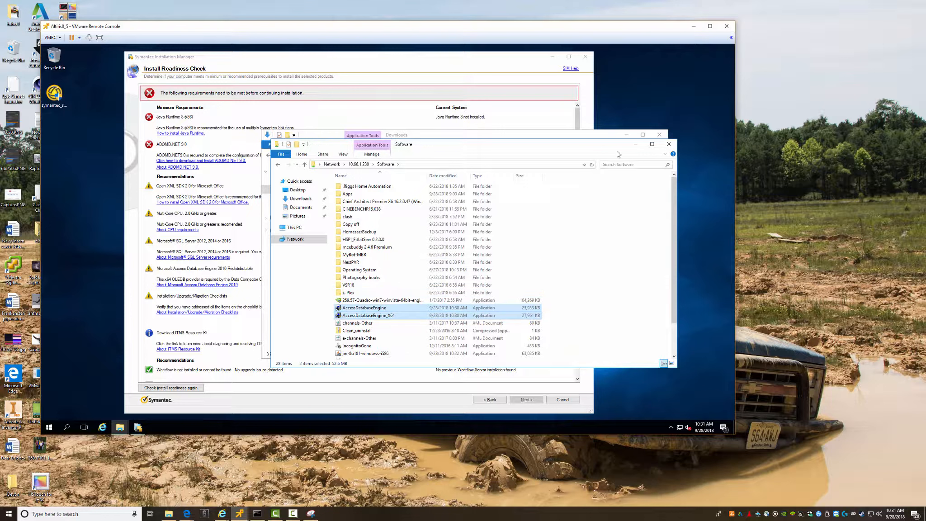
- Paste both installers into Downloads and select AccessDatabaseEngine_X64 to run
left_click(636, 144)
right_click(370, 234)
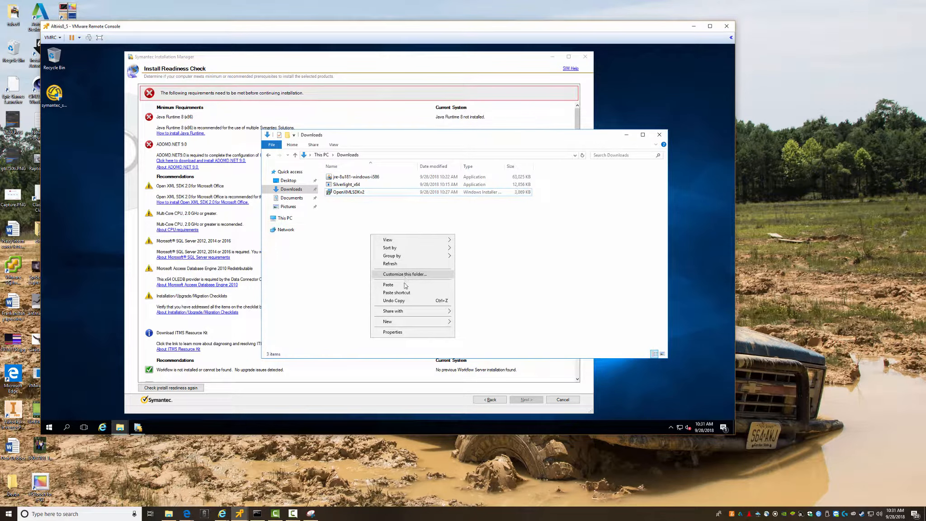
left_click(406, 288)
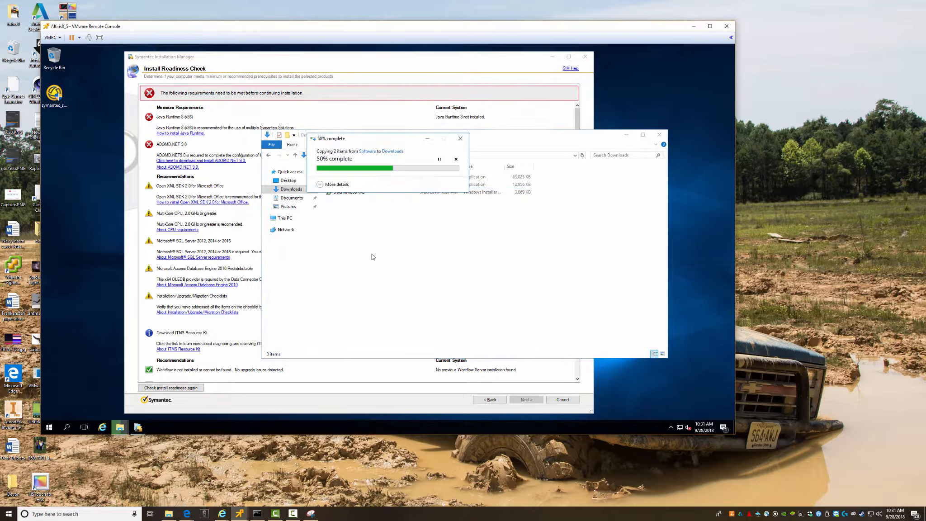
left_click(356, 201)
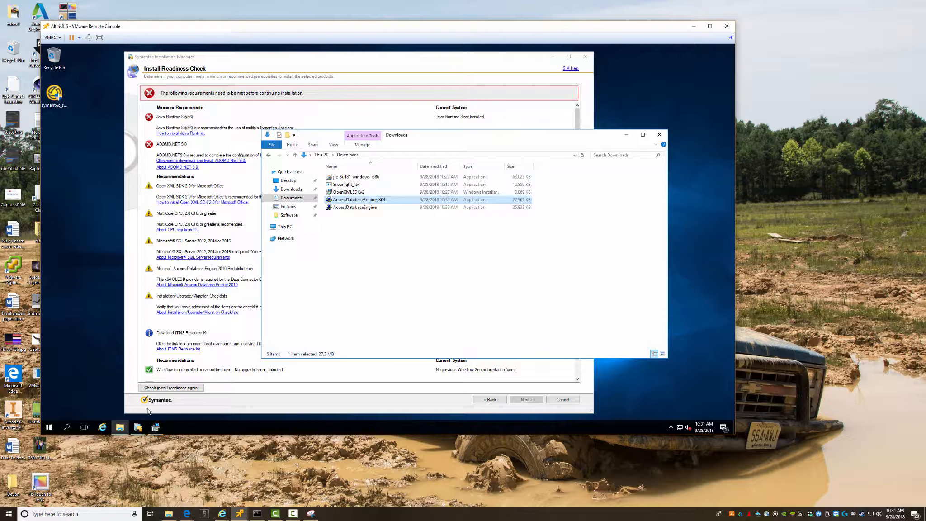
- Accept the license terms and install Access Database Engine 2010 through to completion
left_click(427, 305)
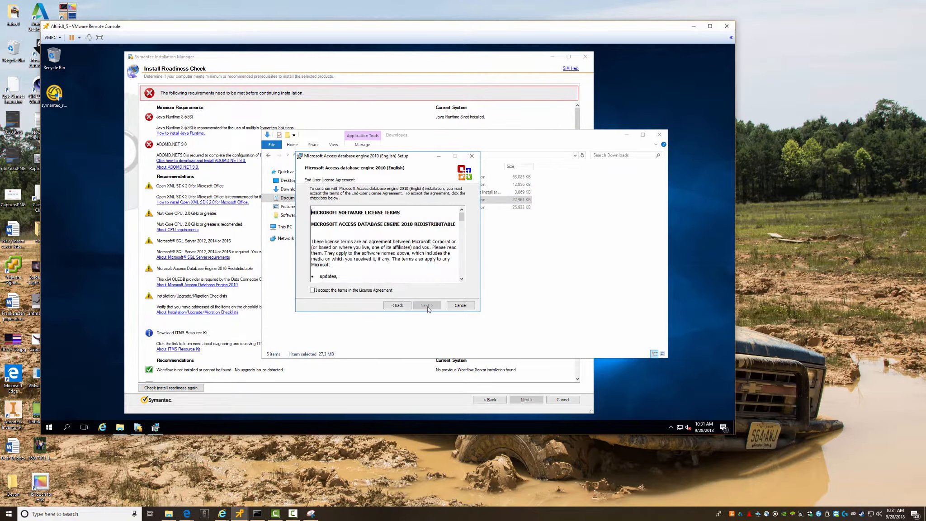
left_click(335, 291)
left_click(427, 305)
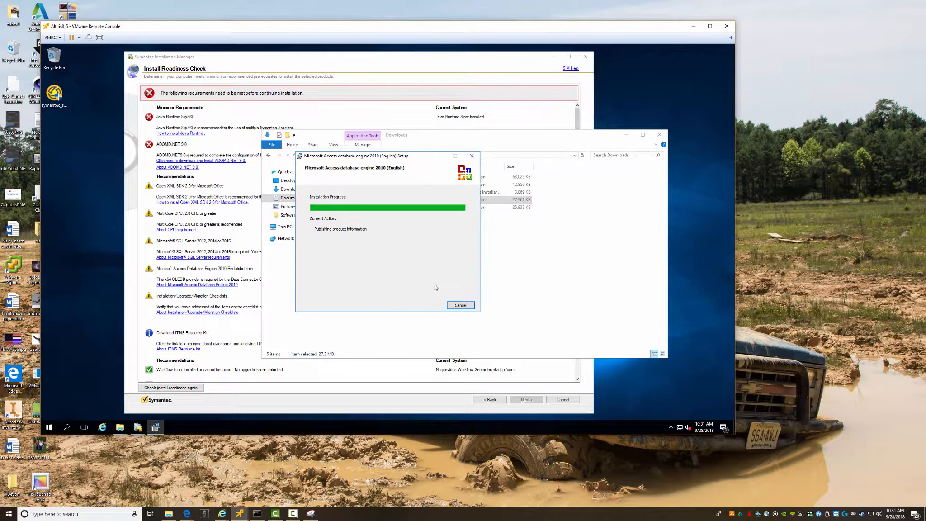
left_click(392, 261)
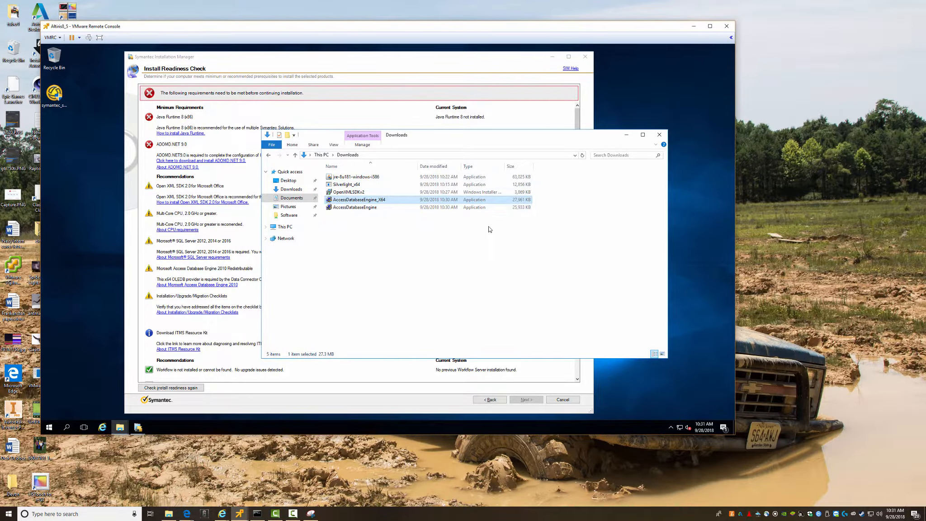
- Clear the file selection and close the Downloads folder window
left_click(405, 271)
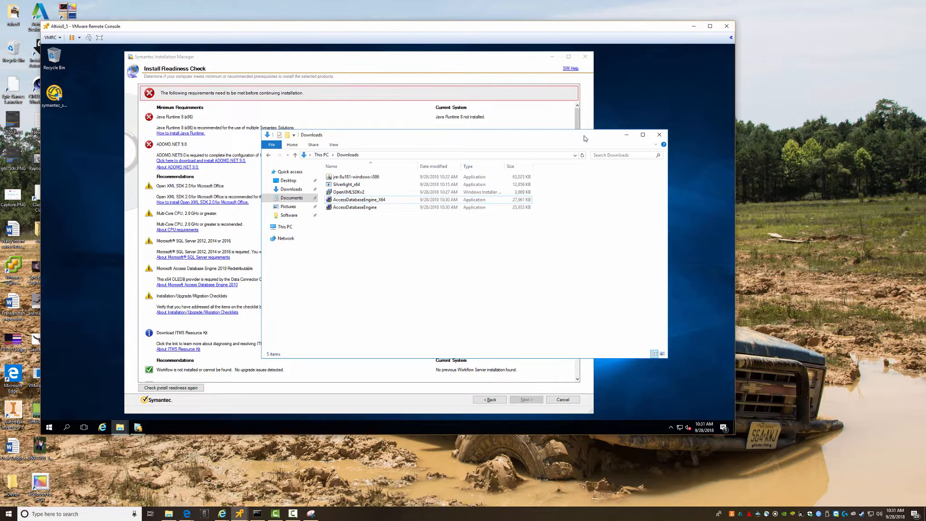
left_click_drag(585, 139, 604, 163)
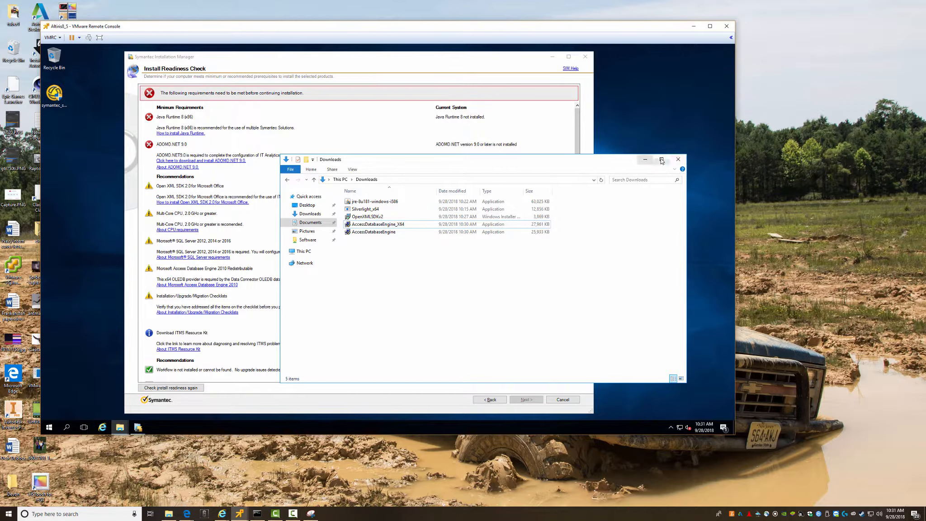
left_click(679, 159)
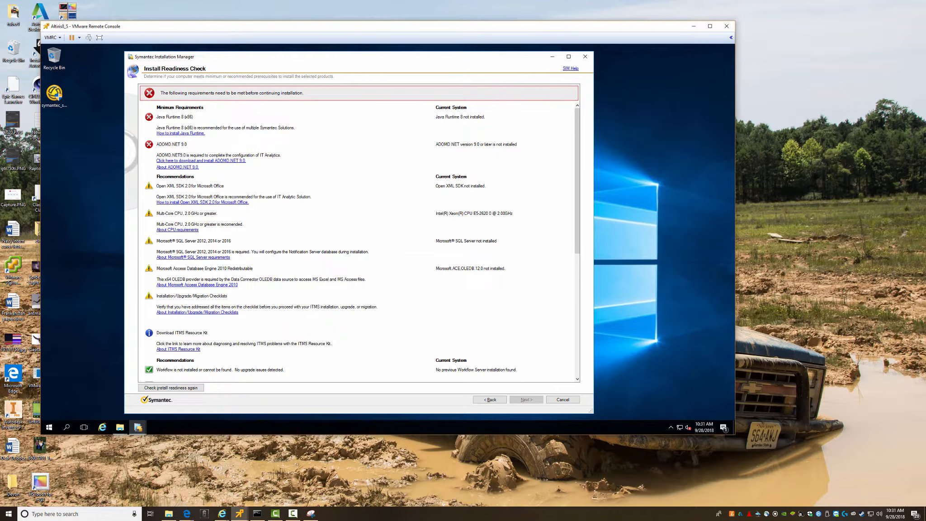
- Open the About ITMS Resource Kit article and scroll down to its Download Files section
left_click(179, 350)
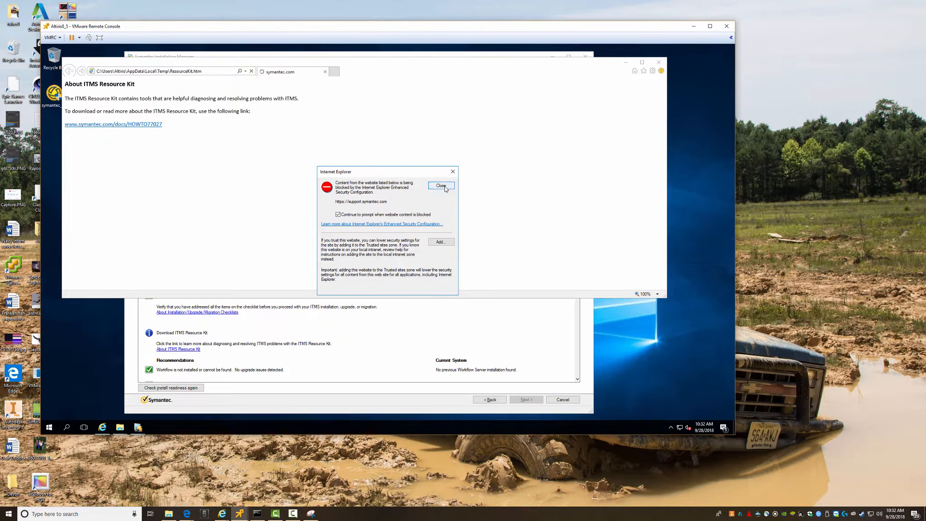
left_click(441, 186)
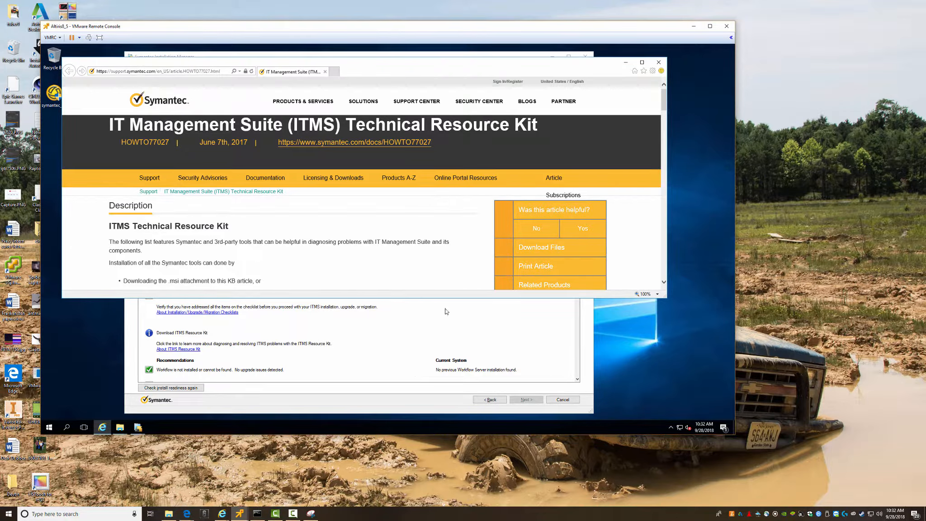
left_click_drag(445, 299, 445, 373)
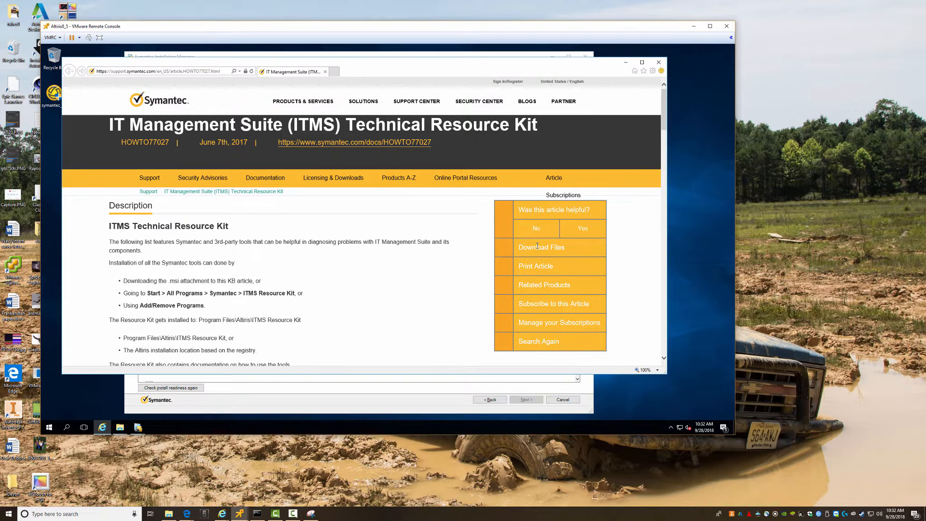
scroll(413, 271, "down", 10)
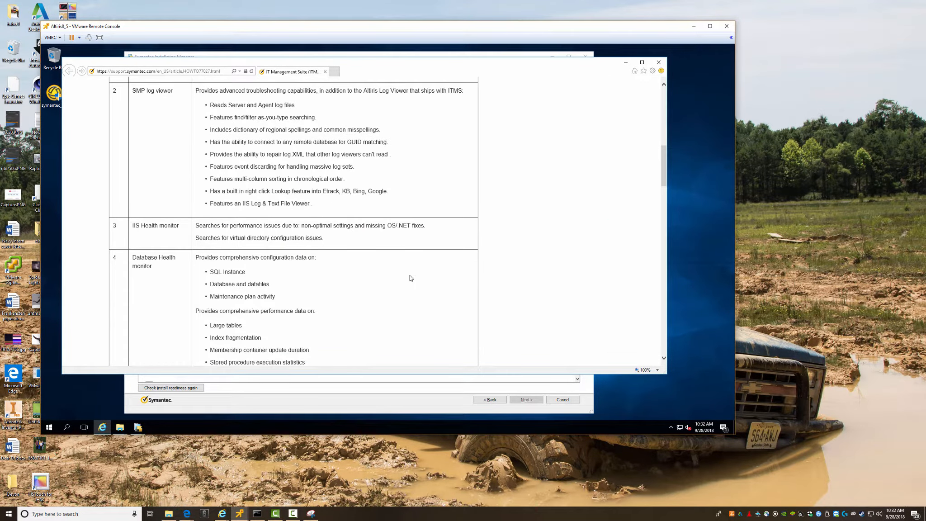
scroll(410, 278, "up", 3)
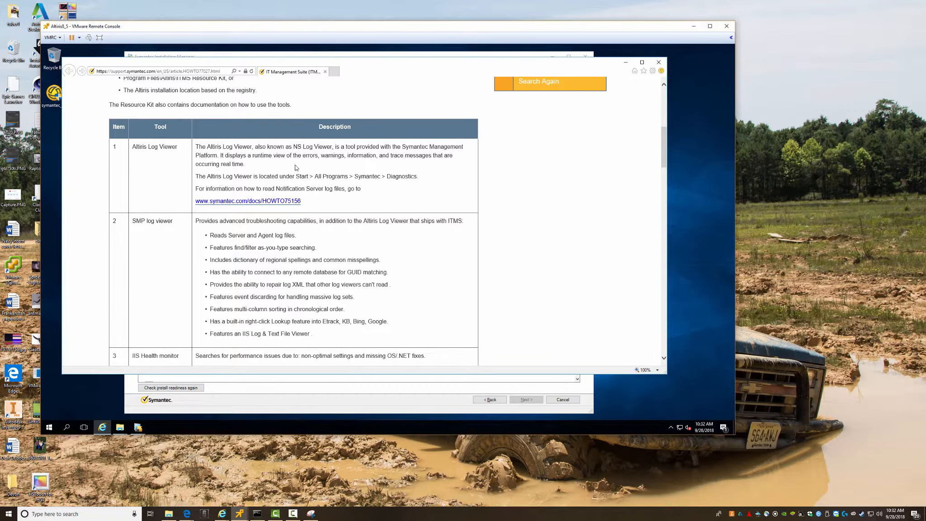
scroll(364, 246, "down", 15)
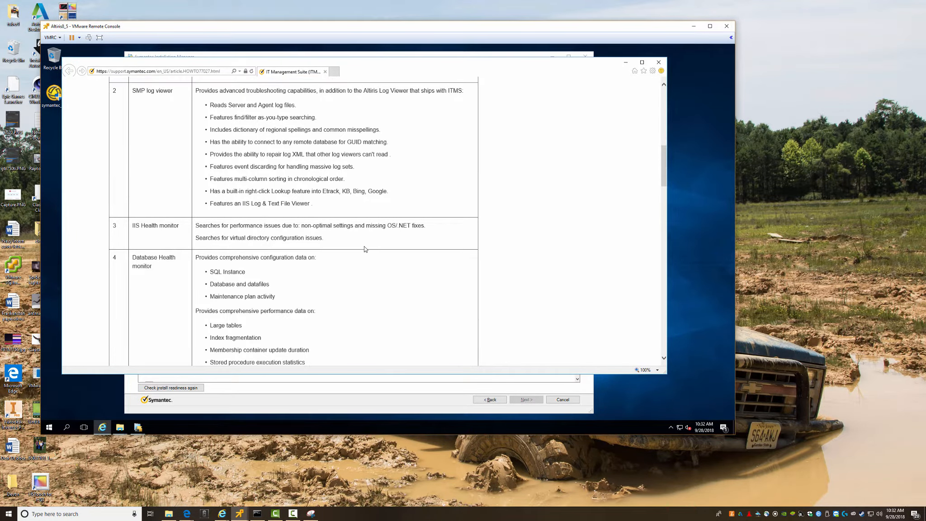
scroll(366, 247, "down", 2)
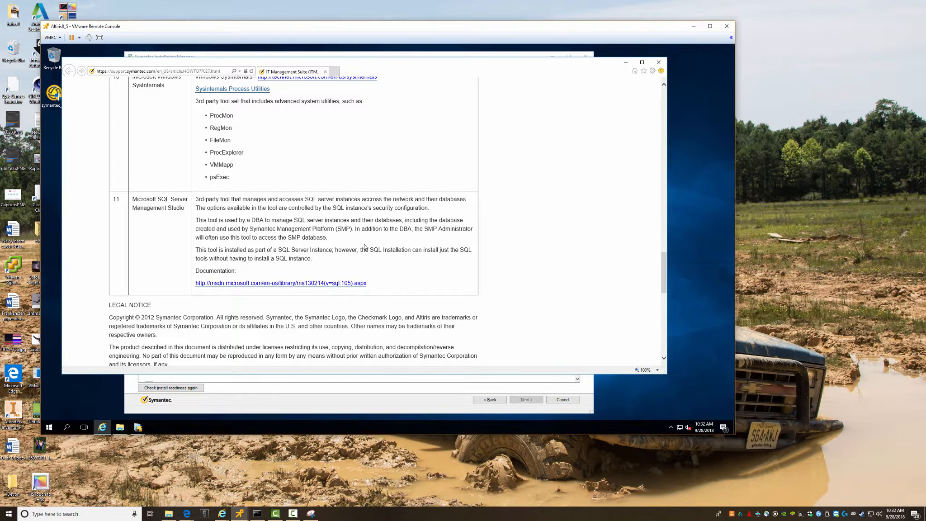
scroll(365, 247, "down", 8)
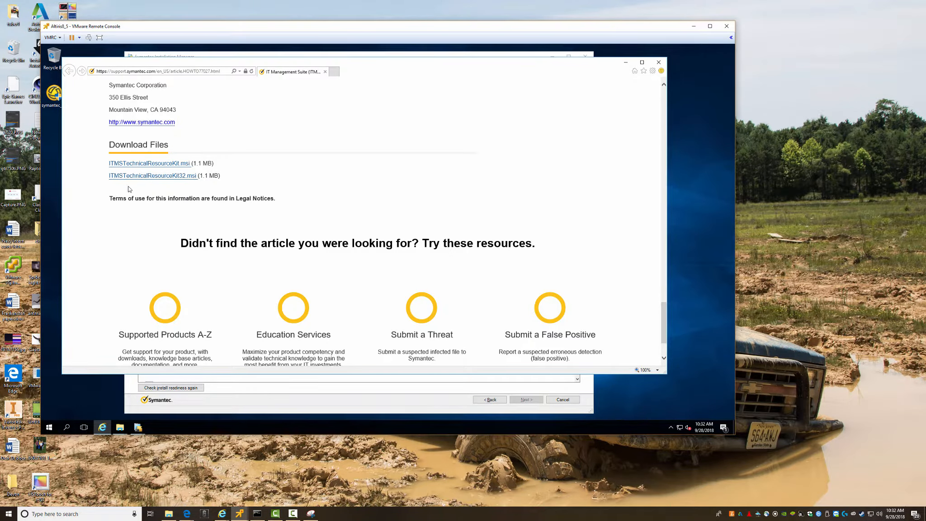
- Save and run ITMSTechnicalResourceKit.msi, then close Internet Explorer
left_click(140, 165)
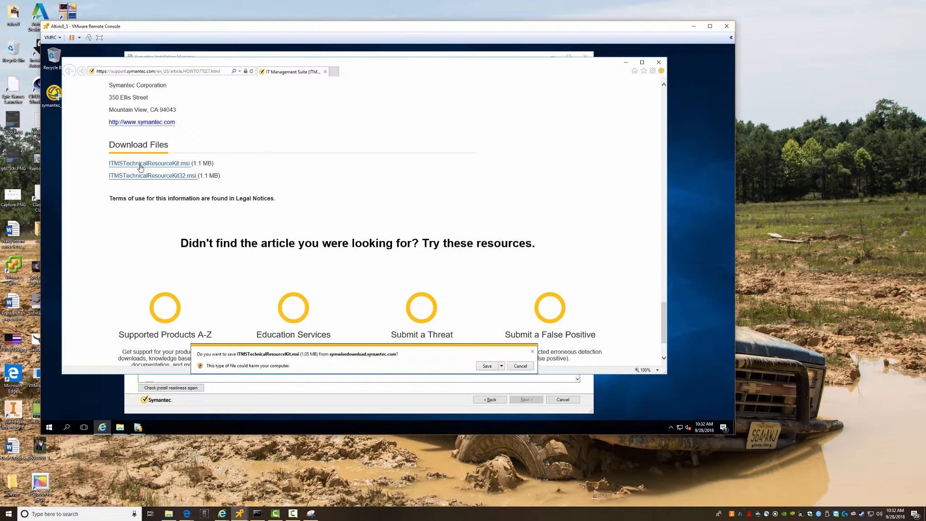
left_click(487, 366)
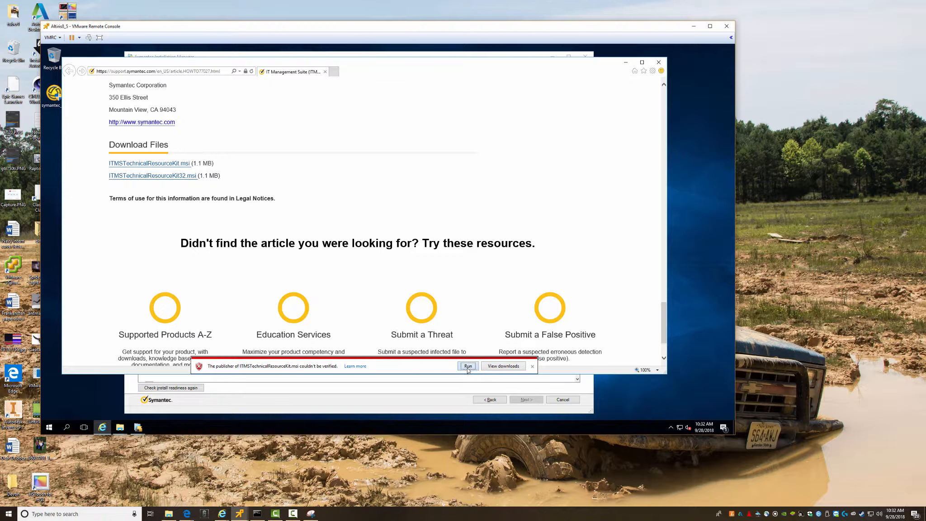
left_click(468, 365)
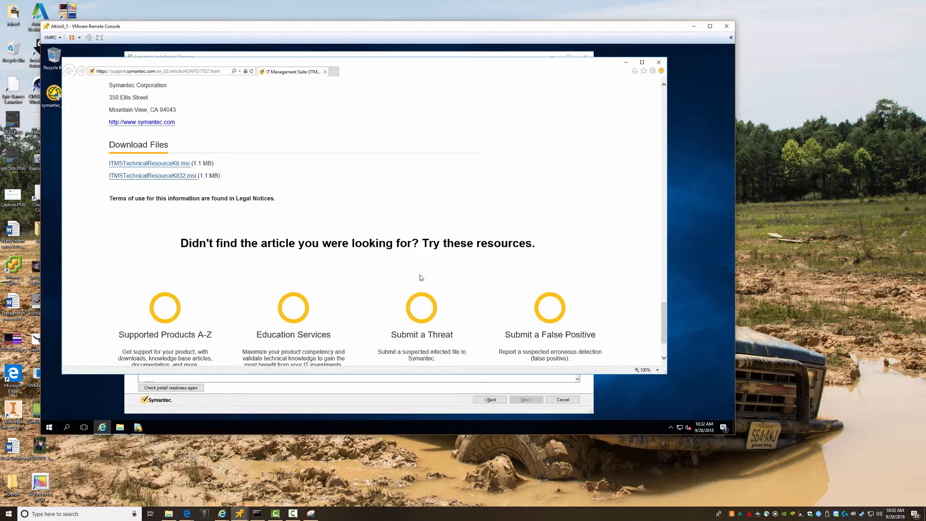
left_click(659, 62)
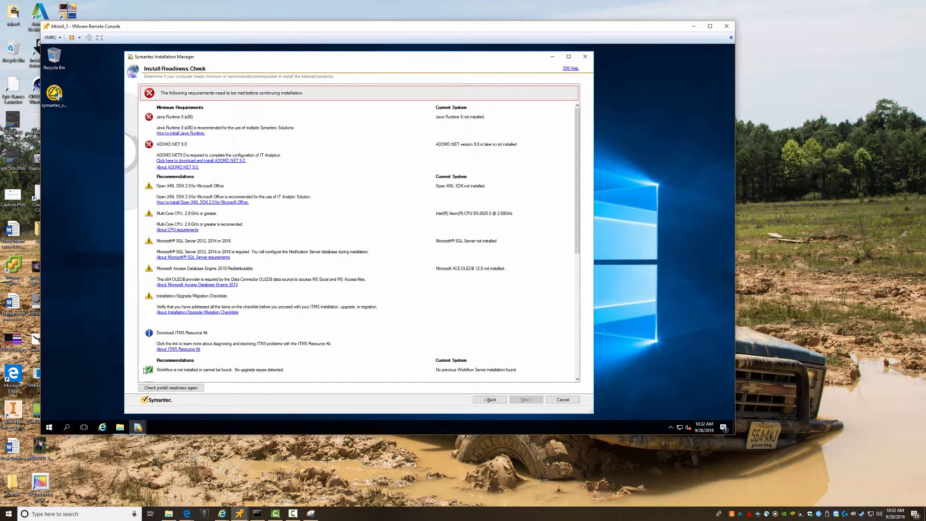
- Run 'Check install readiness again' to refresh the readiness results
left_click(165, 387)
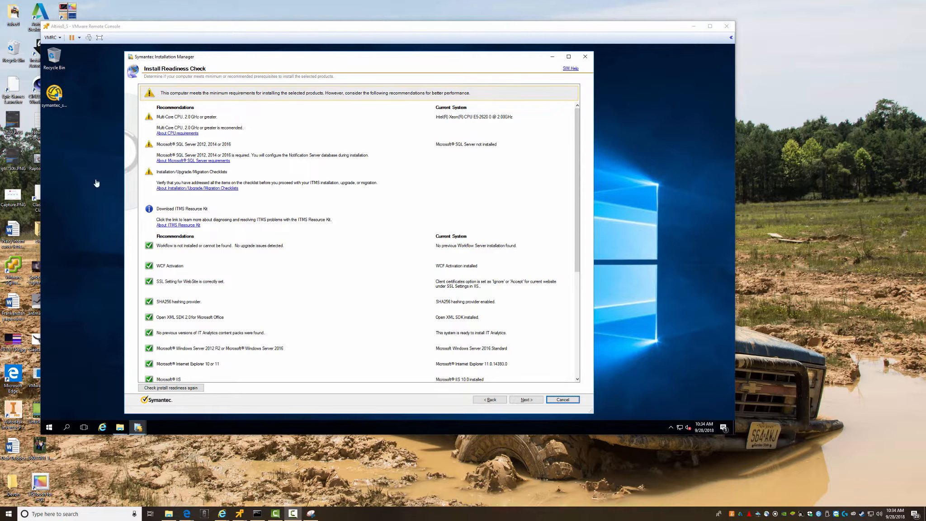
right_click(49, 432)
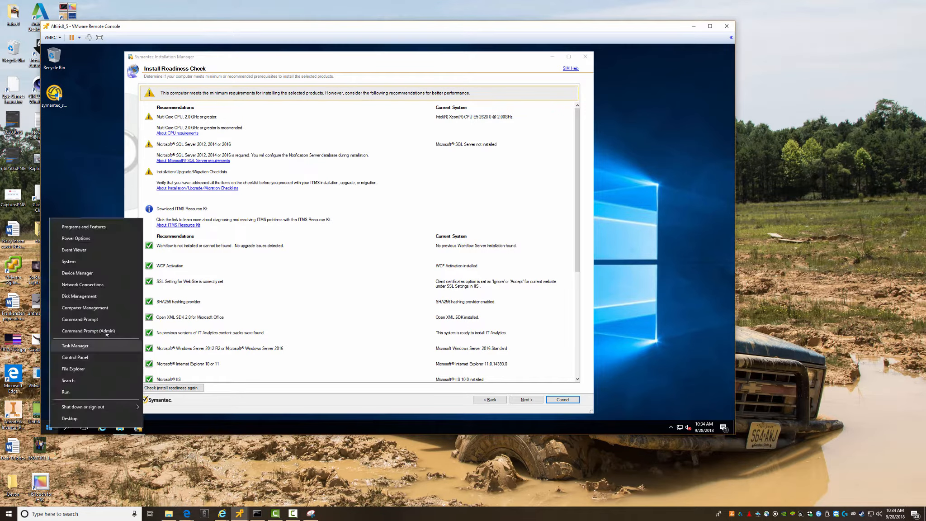
left_click(69, 262)
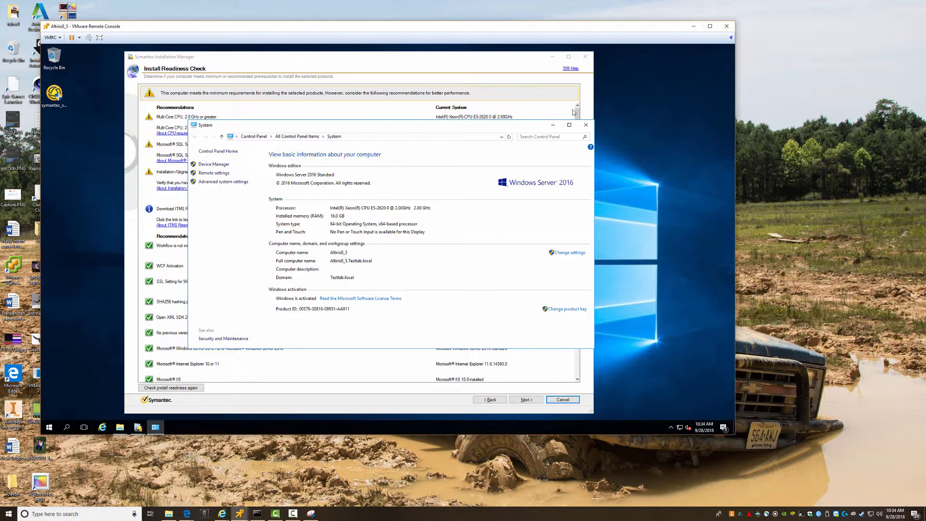
left_click(588, 126)
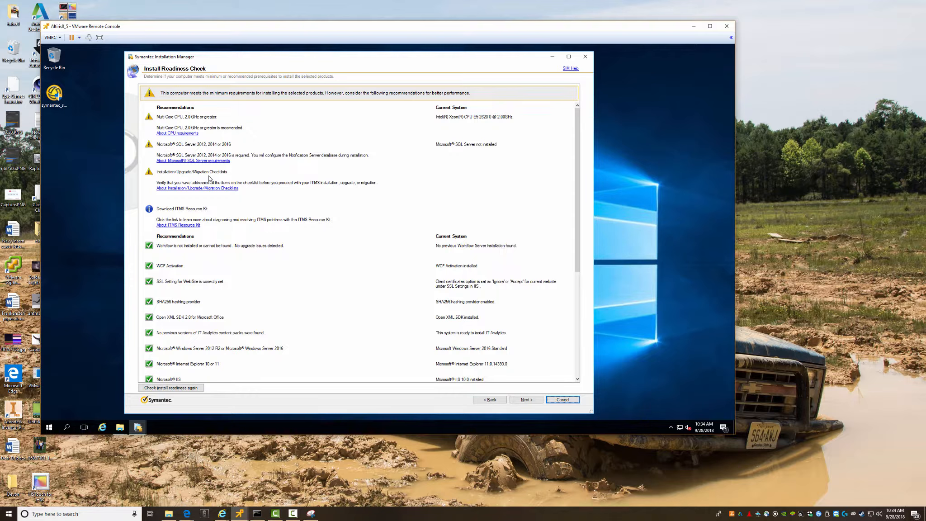
- Open the 8.5 Installation and Upgrade checklists in new tabs, dismissing the security warnings
left_click(200, 188)
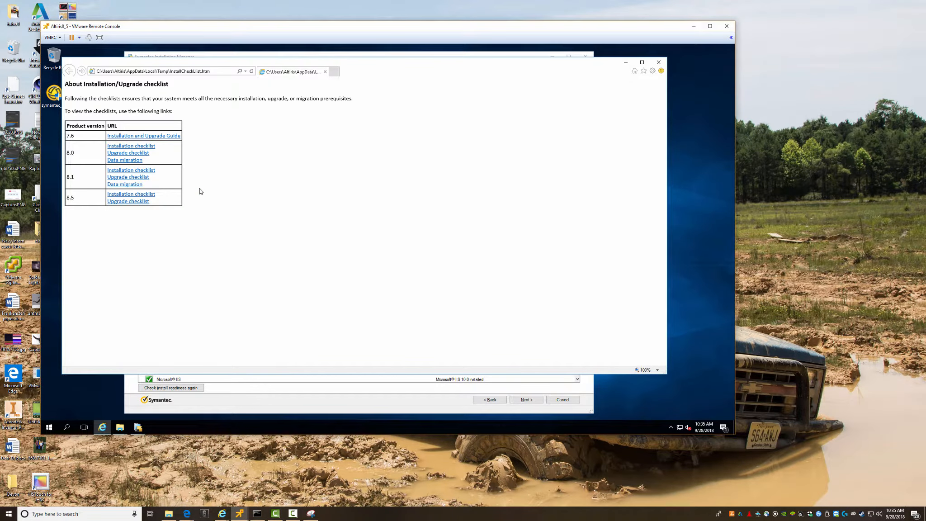
right_click(125, 196)
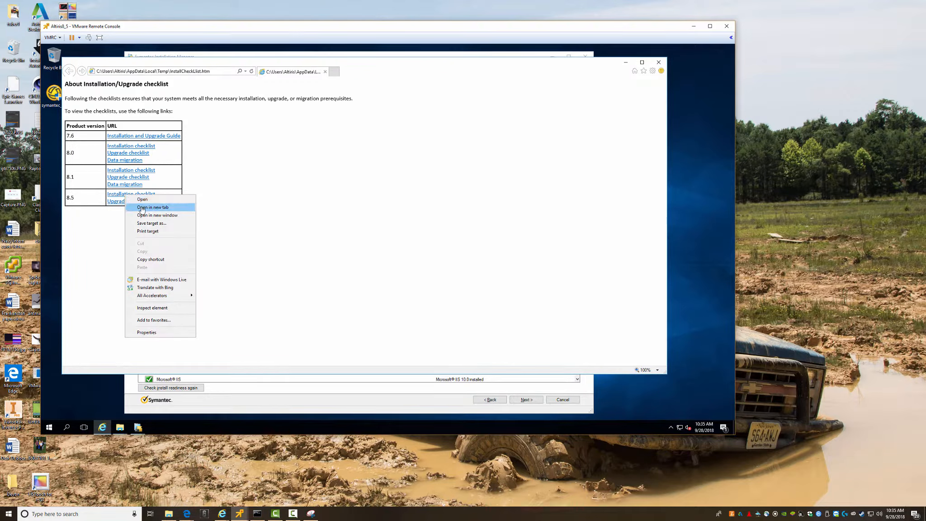
left_click(141, 209)
left_click(118, 202)
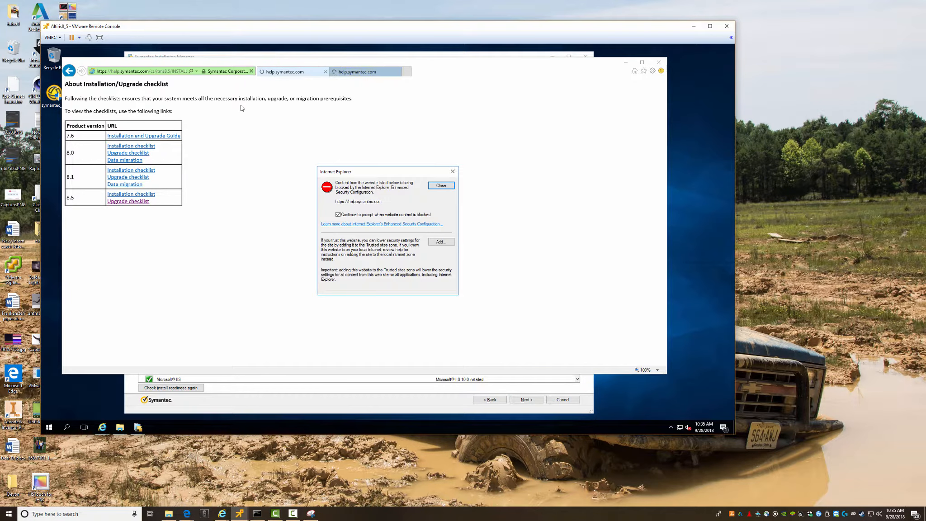
left_click(444, 184)
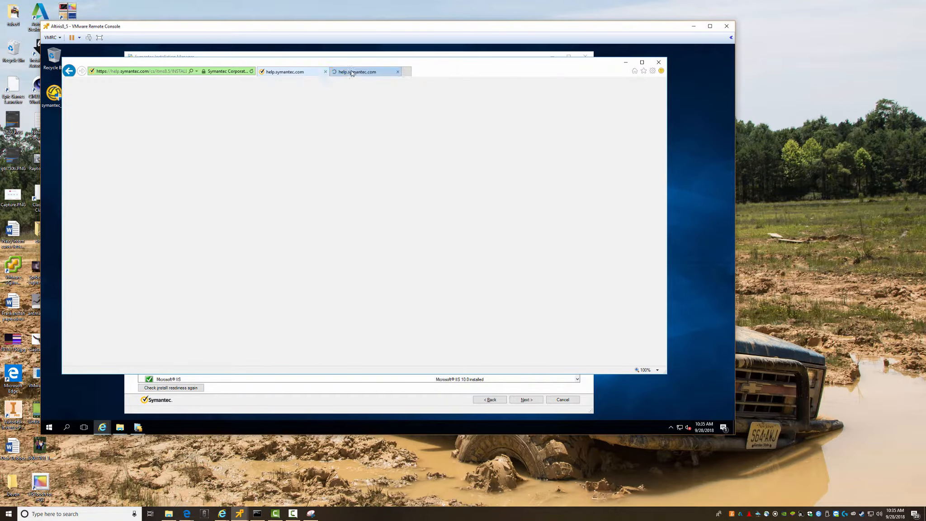
left_click(352, 73)
left_click(441, 186)
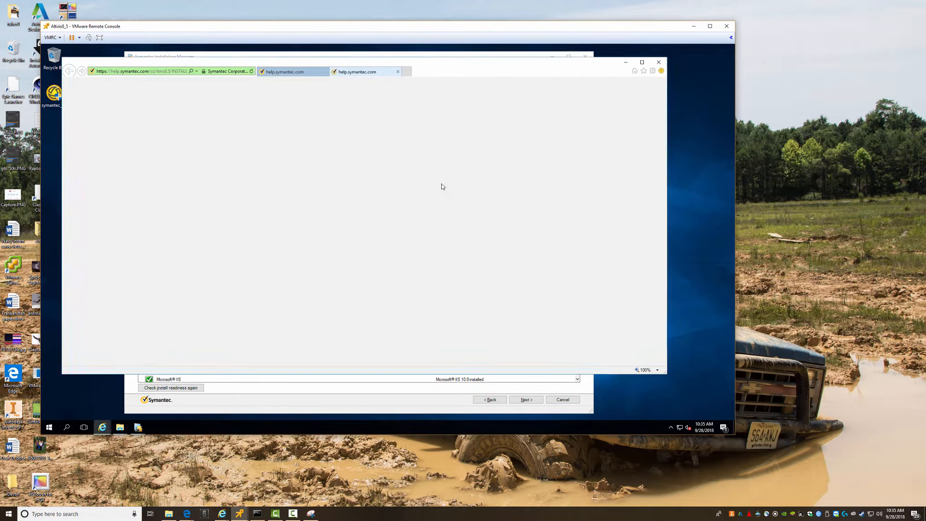
- Review both checklist tabs, close all tabs, and continue to Notification Server Configuration
left_click(291, 71)
left_click(348, 73)
left_click(310, 72)
left_click(341, 73)
left_click(308, 71)
left_click(304, 72)
left_click(659, 62)
left_click(352, 223)
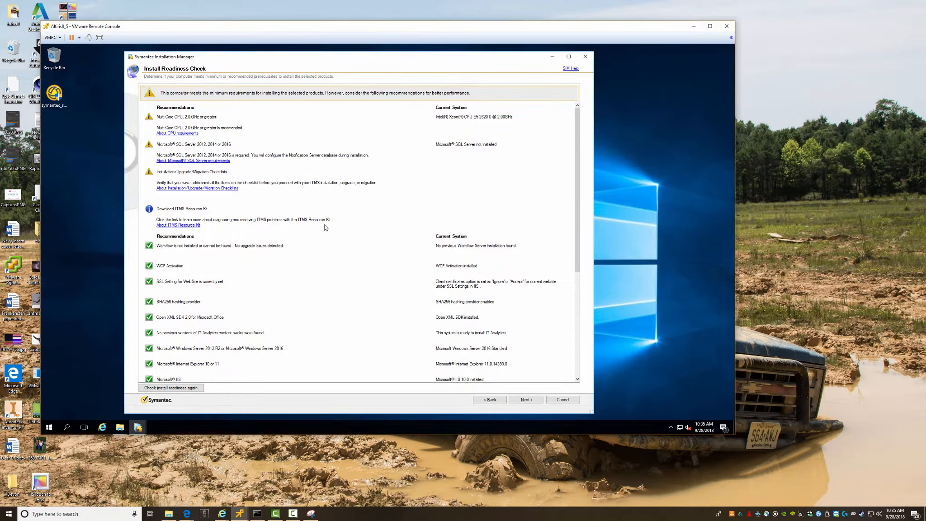
left_click(528, 400)
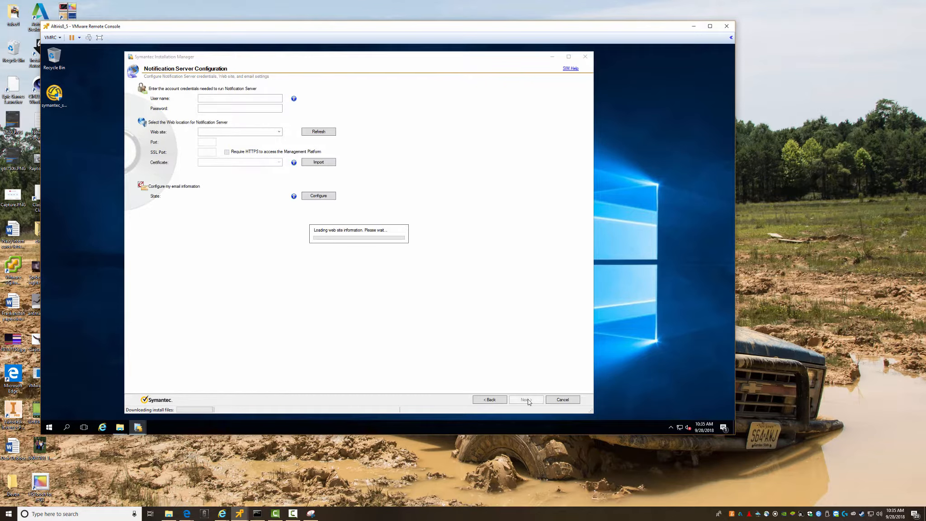
- Enter the testlab.local domain account and password, submit, and approve the Classic .NET AppPool change
left_click(223, 99)
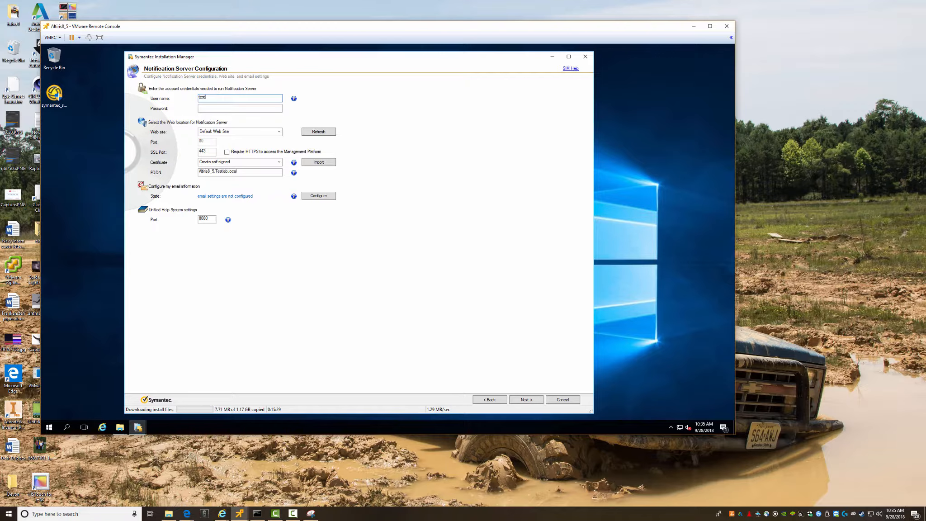
type("testlab.local\\Altiris")
key("Tab")
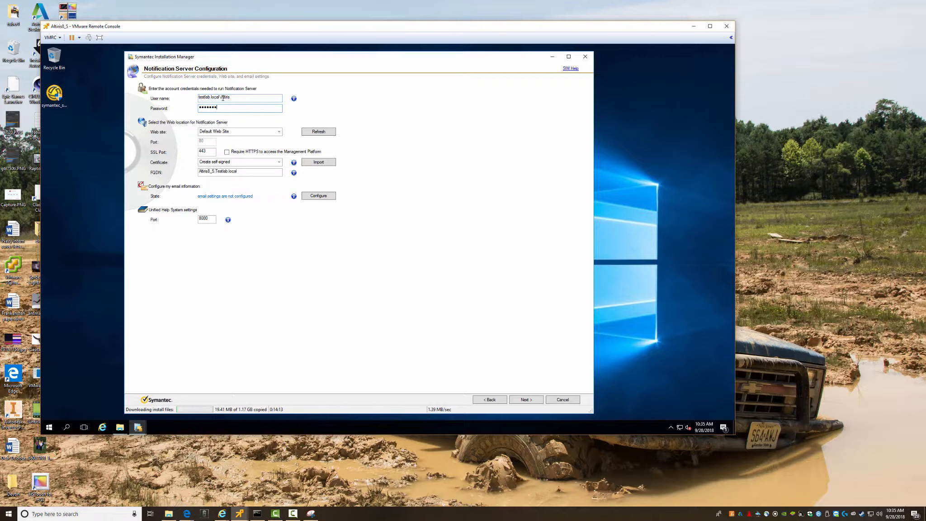
key("Tab")
key("Tab")
key("Tab")
key("Tab")
key("Tab")
left_click(526, 400)
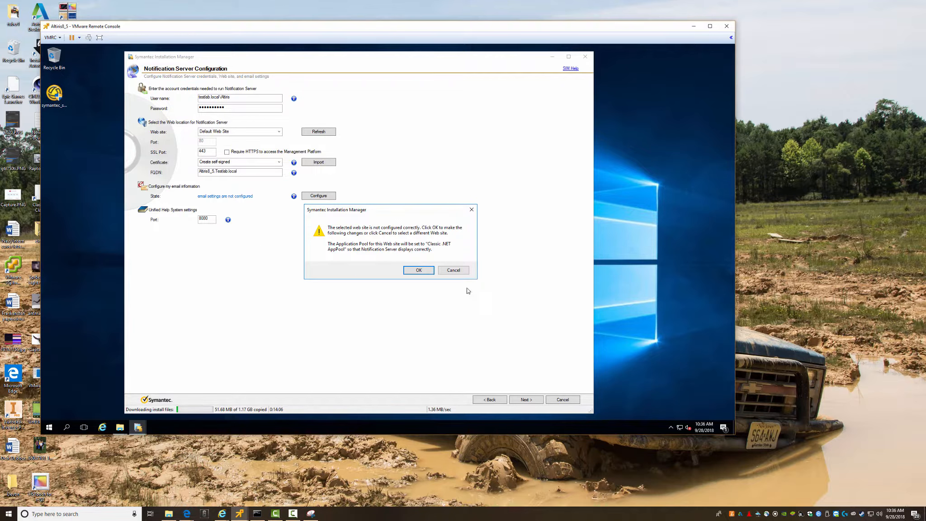
left_click(416, 271)
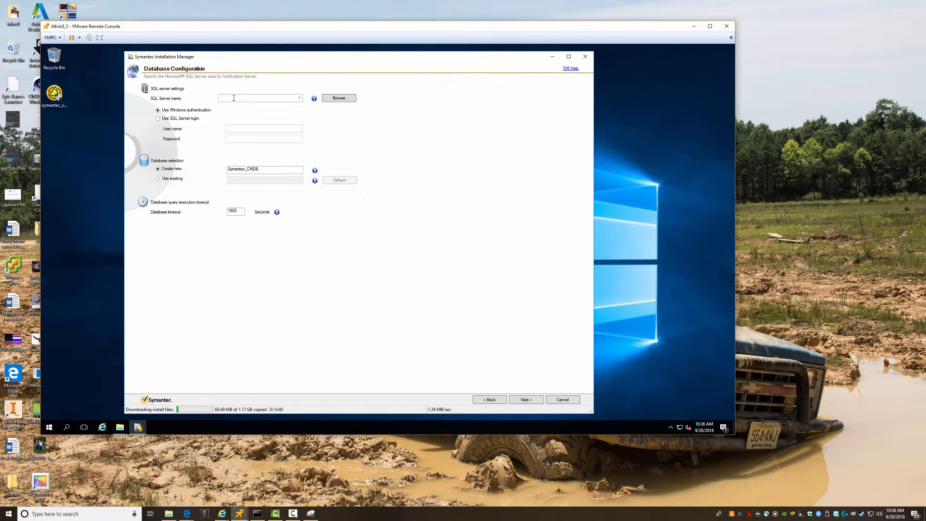
- Bring the SQL server VM forward and sign in as Administrator with its password
left_click(242, 516)
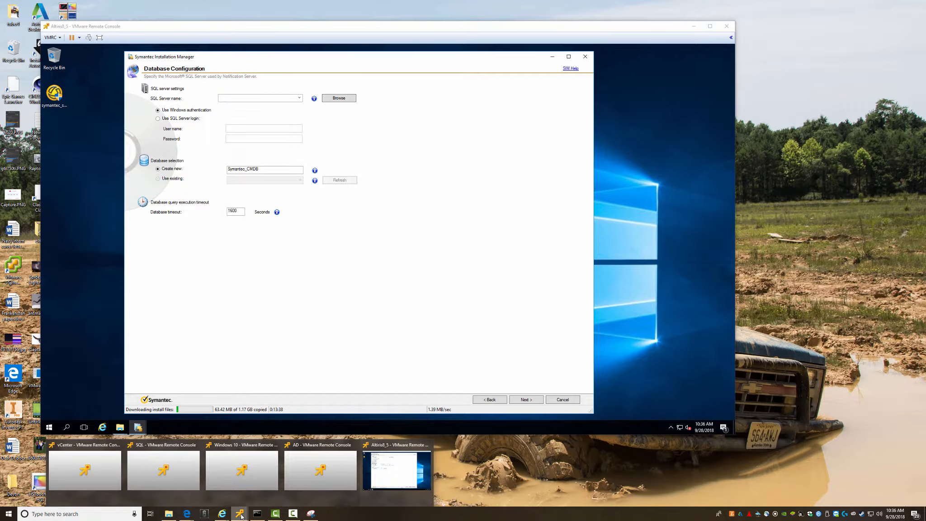
left_click(170, 467)
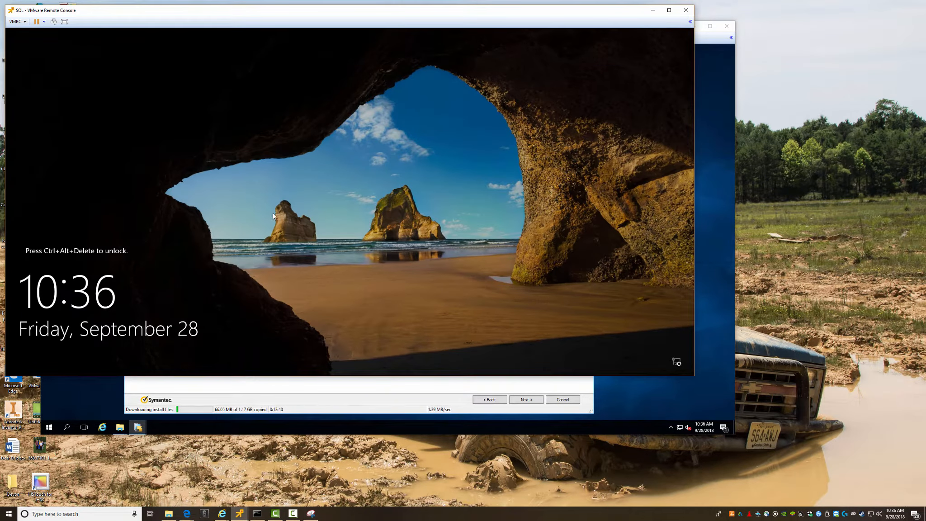
left_click(380, 245)
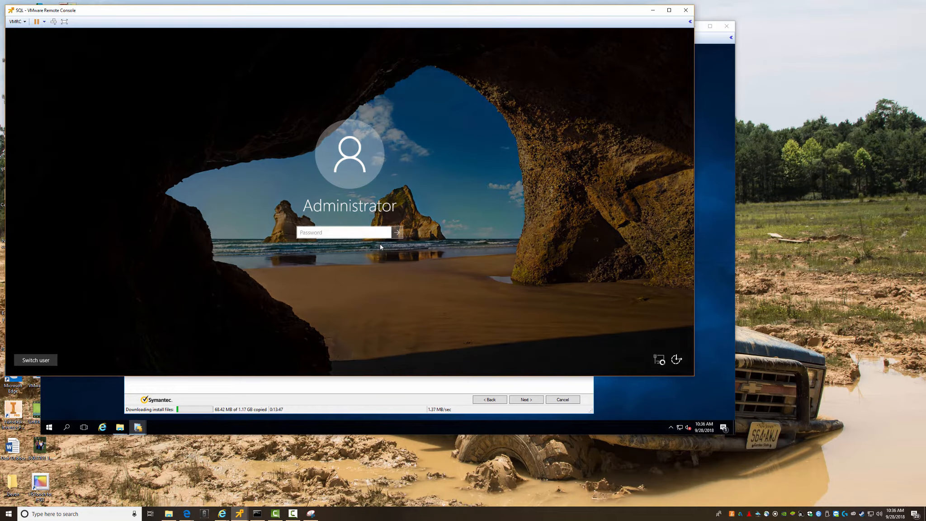
type("••")
key("BackSpace")
key("BackSpace")
type("••••••••")
key("Return")
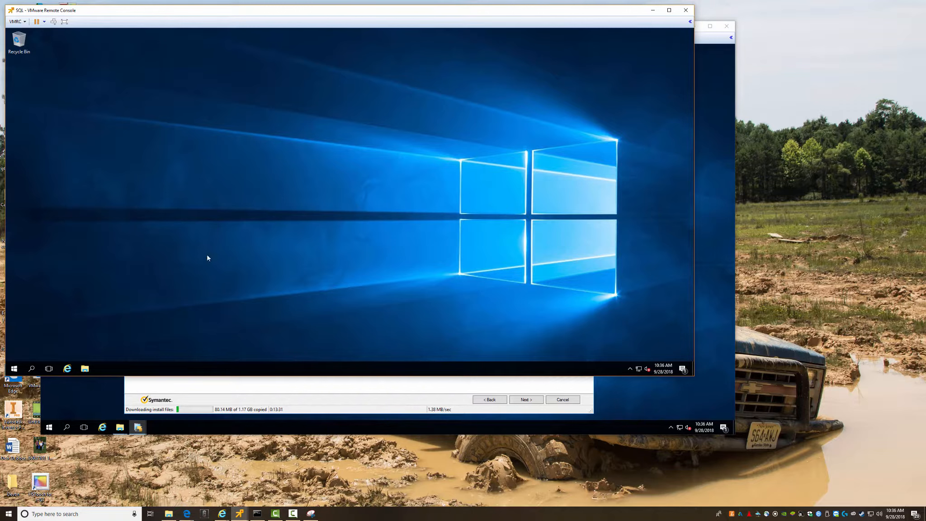
- Read the SQL machine's full computer name in System, then return to the SQL Server name box
right_click(14, 369)
left_click(42, 201)
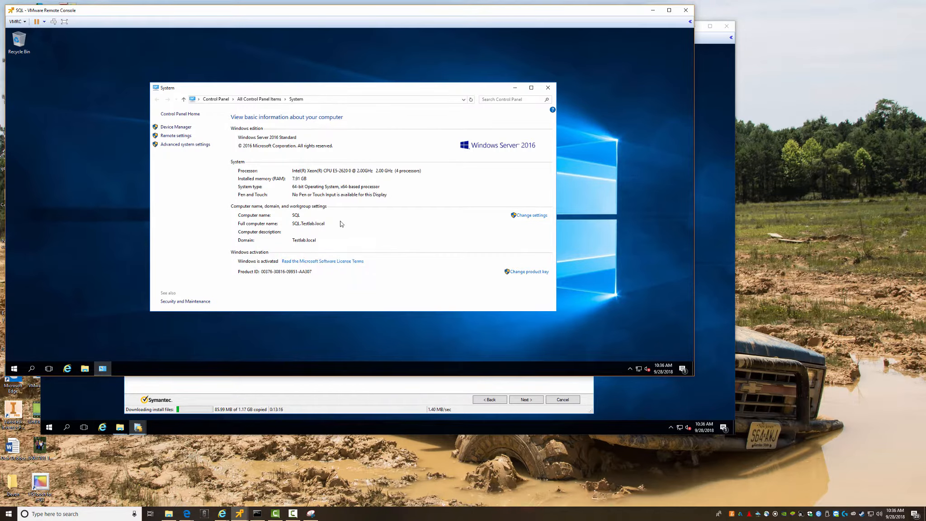
left_click(653, 10)
left_click(232, 100)
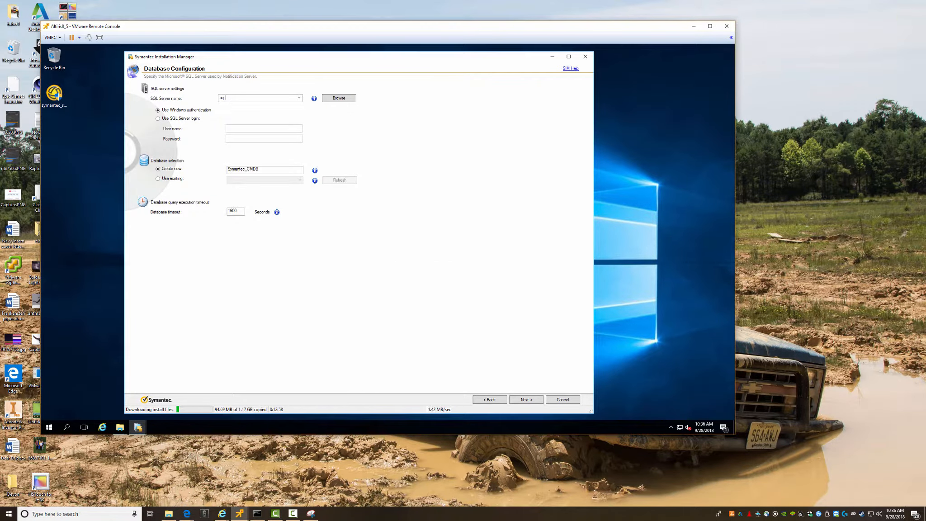
- Enter sql.testlab.local as the SQL Server name and proceed to verify the database connection
type("sql.testlab.local\\")
left_click(525, 401)
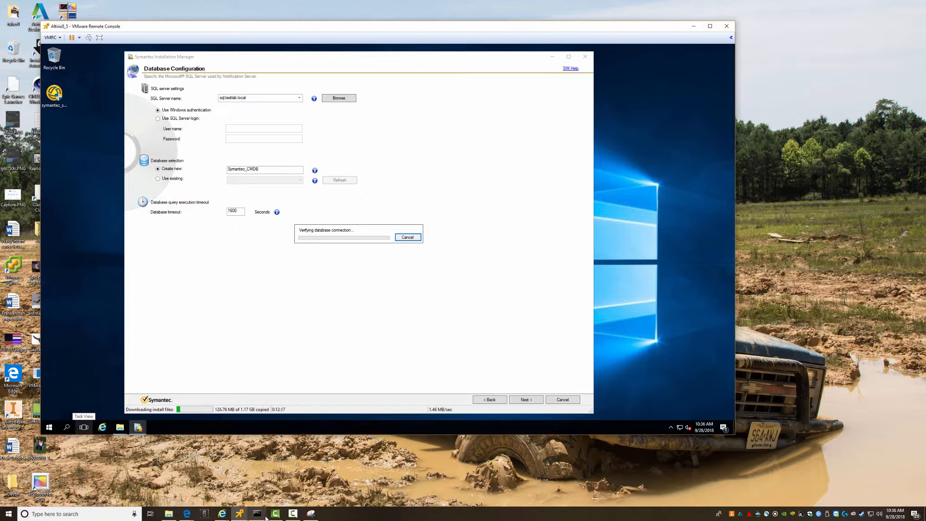
mouse_move(241, 517)
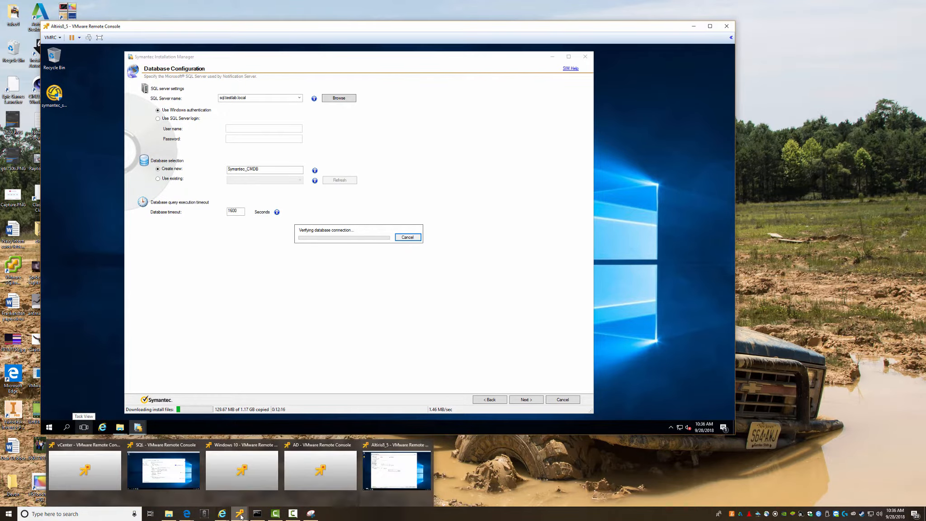
left_click(242, 469)
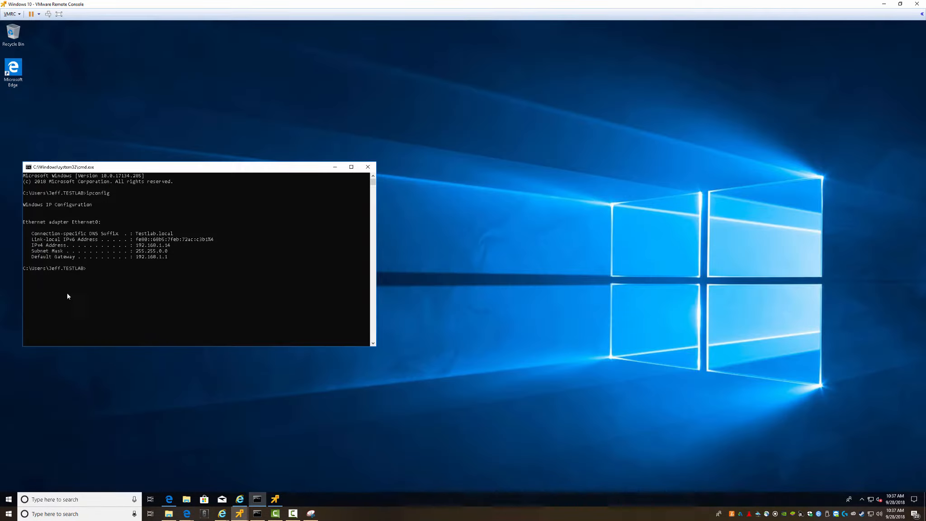
left_click(884, 26)
left_click(8, 498)
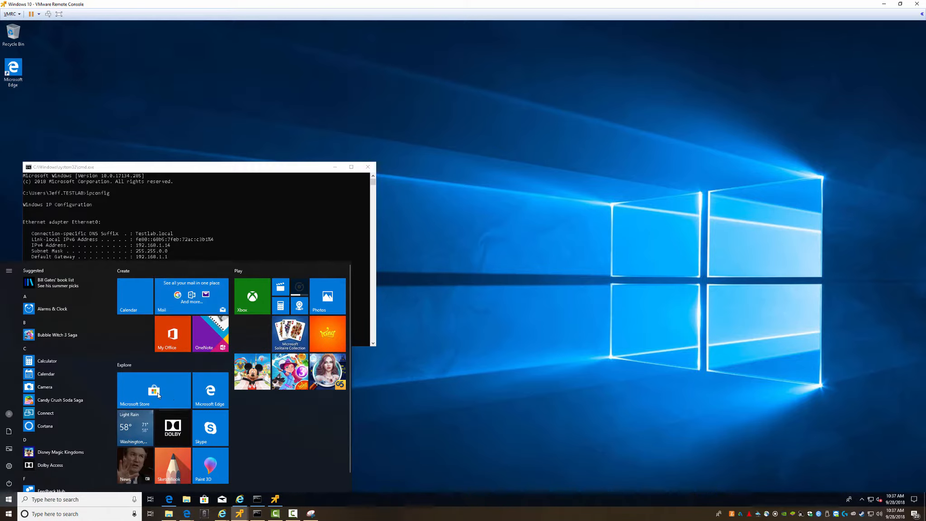
scroll(72, 408, "down", 6)
scroll(71, 407, "down", 8)
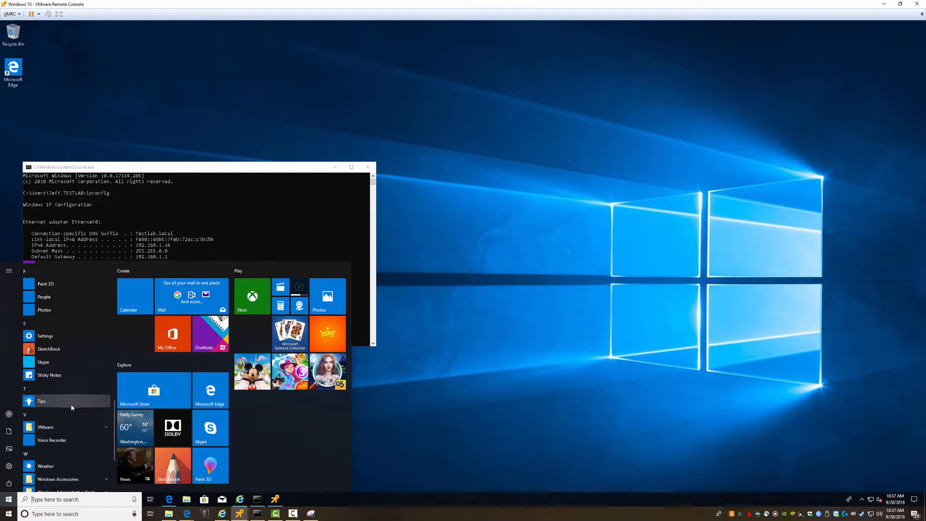
scroll(71, 408, "up", 5)
scroll(71, 404, "up", 5)
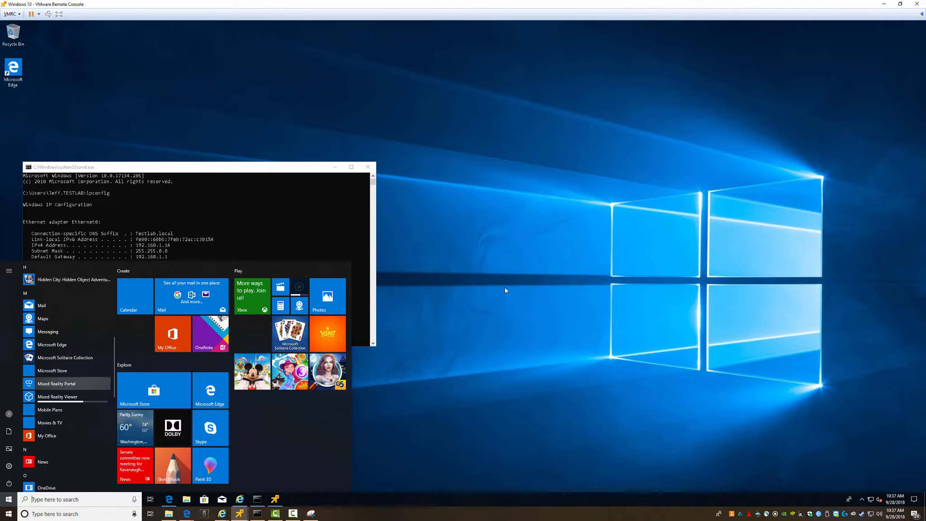
left_click(457, 287)
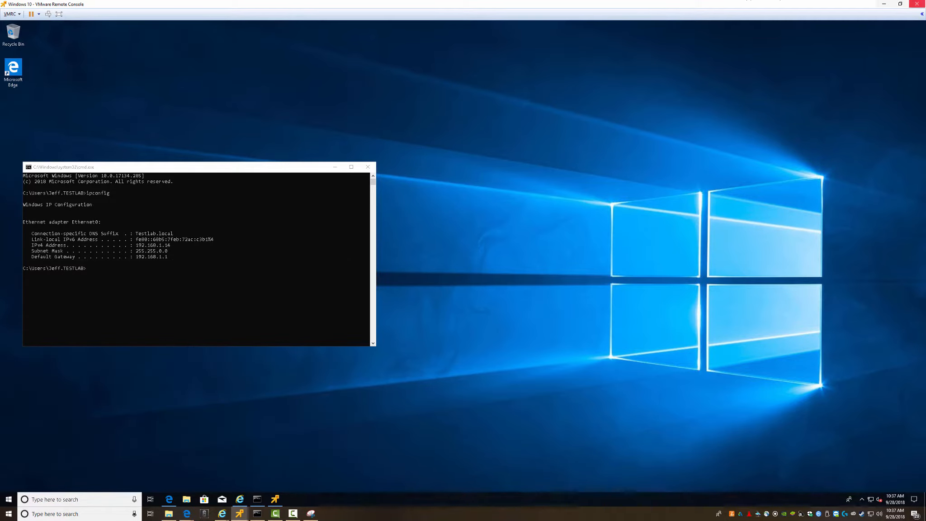
left_click(885, 4)
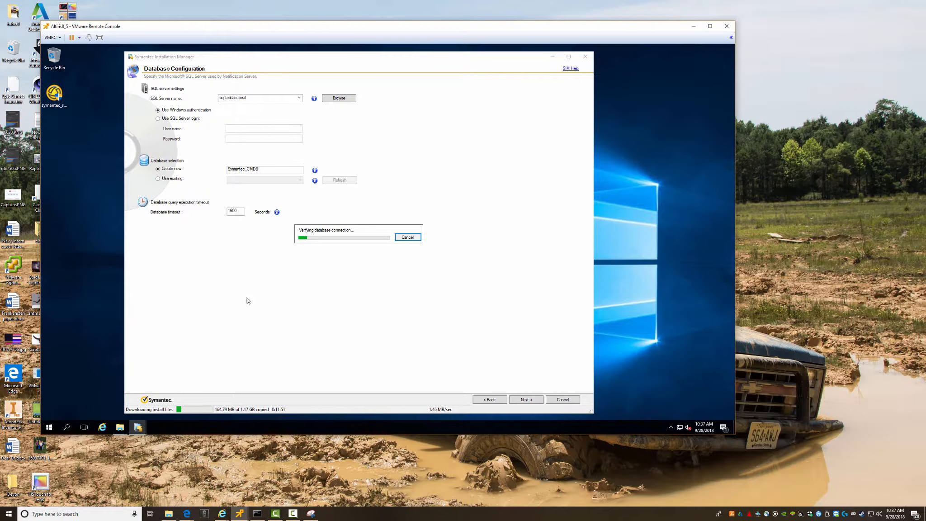
- Bring the SQL server VM forward and search its Start menu for 'sql'
mouse_move(240, 514)
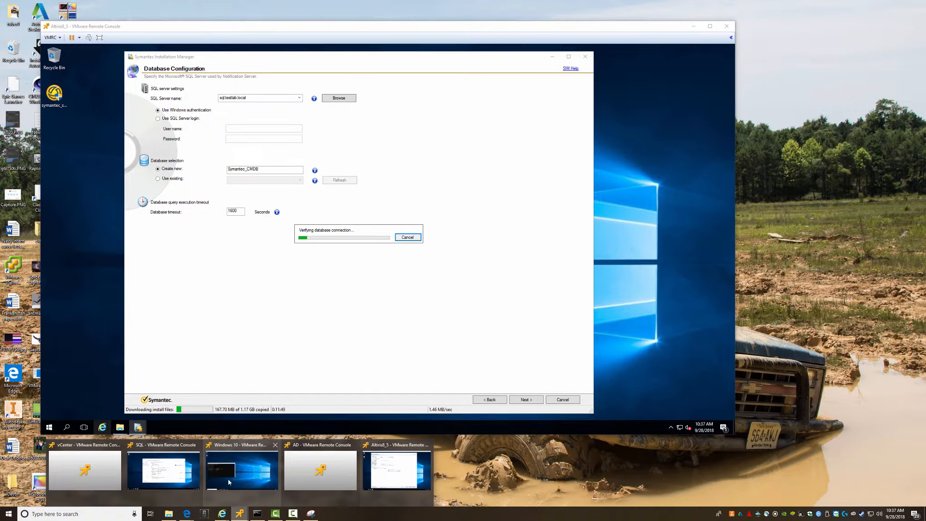
left_click(166, 477)
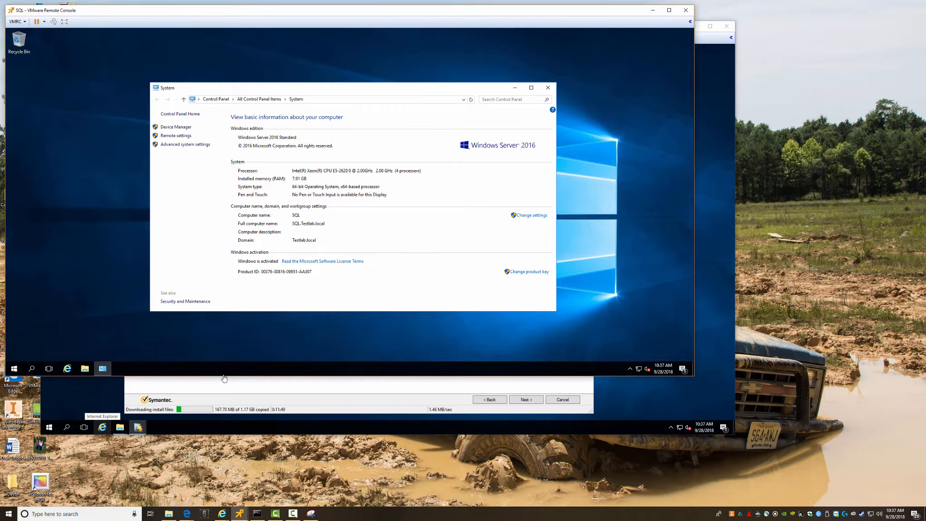
left_click(14, 369)
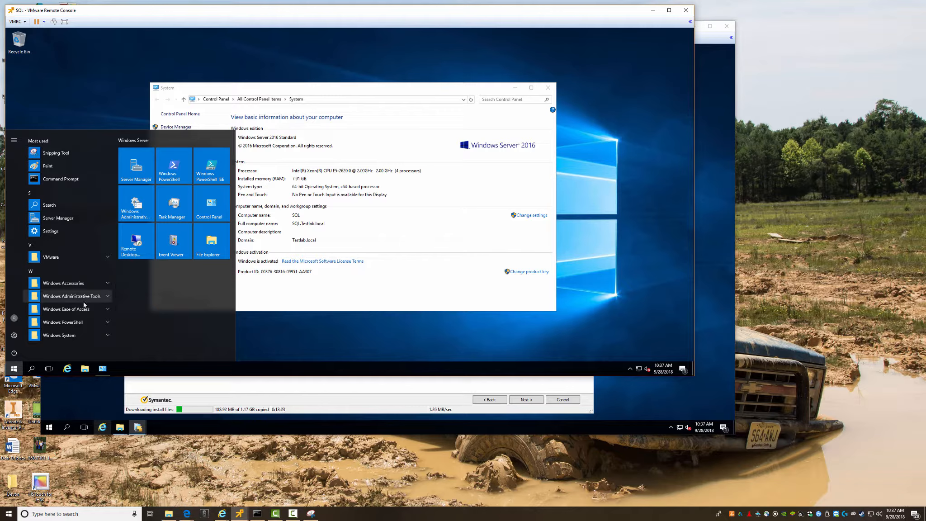
left_click(366, 289)
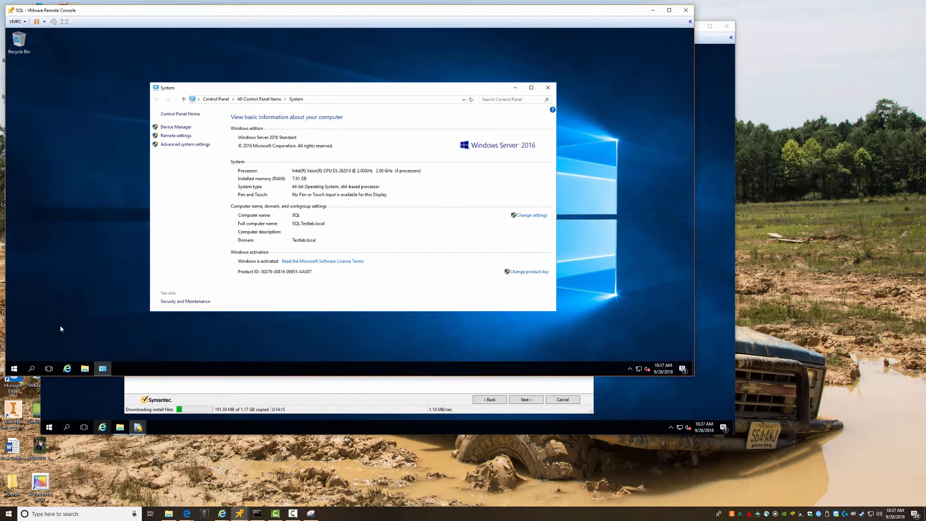
key("super")
type("sql")
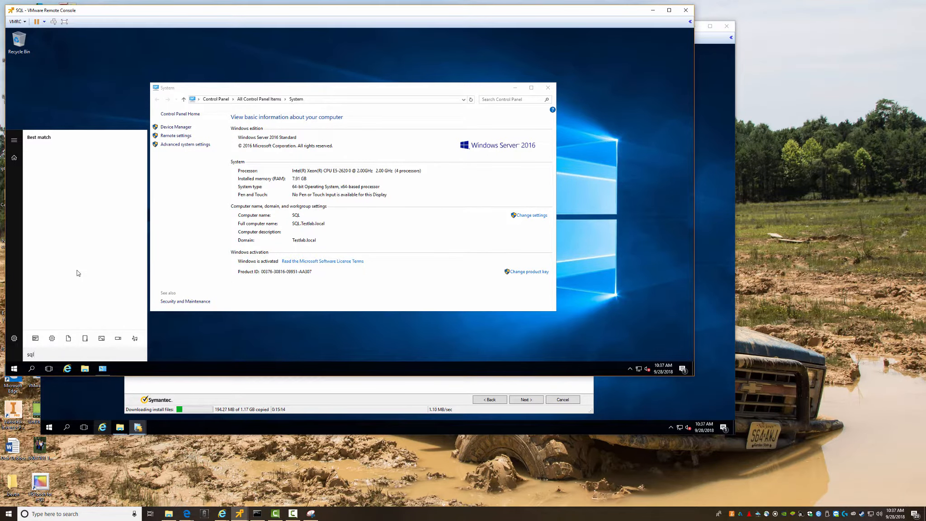
- Glance at the Altiris VM, then return to the SQL VM and close its System window
left_click(84, 394)
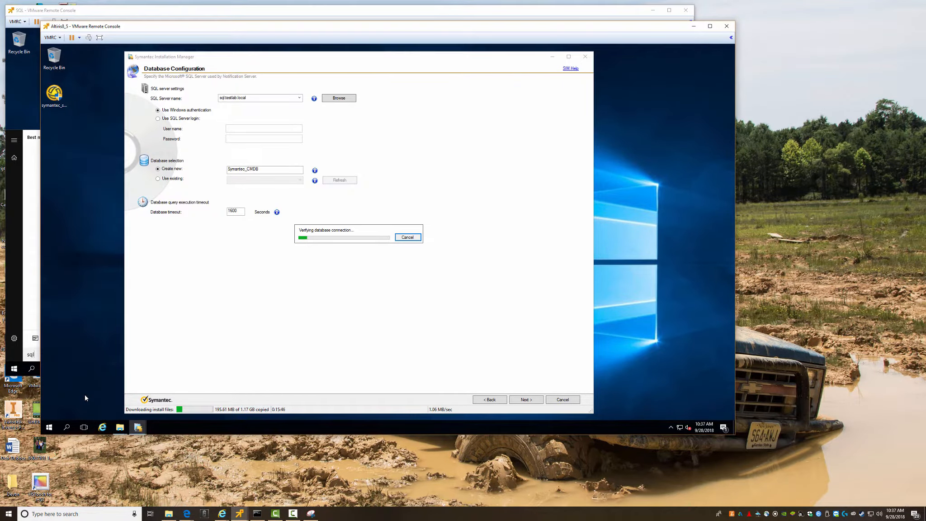
left_click(49, 427)
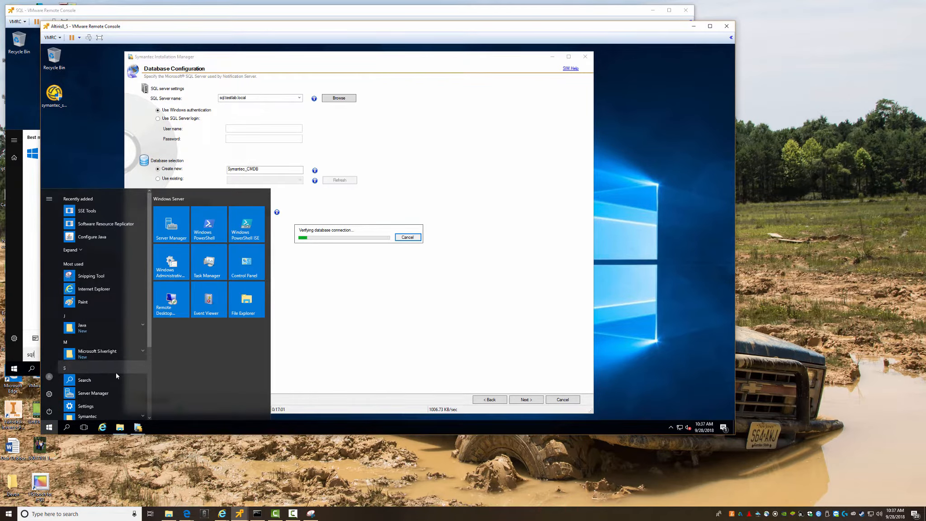
left_click(366, 347)
left_click(30, 287)
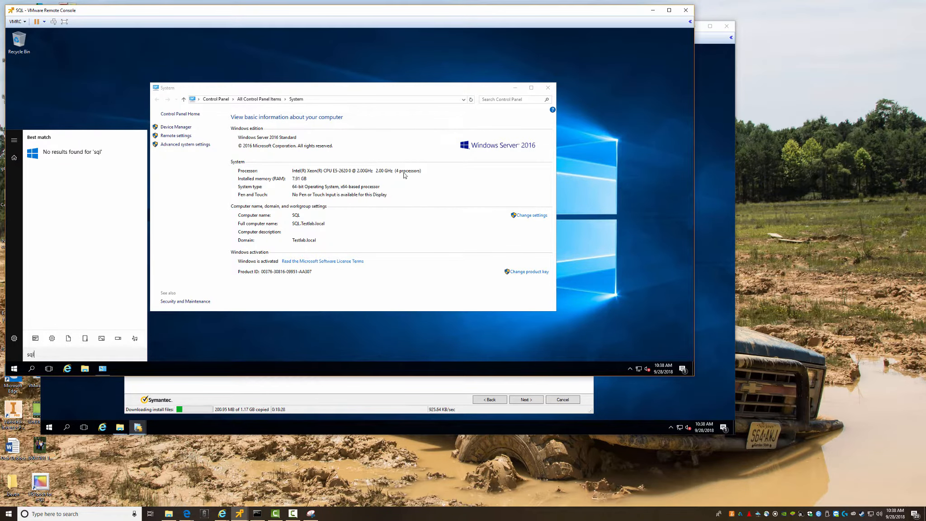
left_click(399, 228)
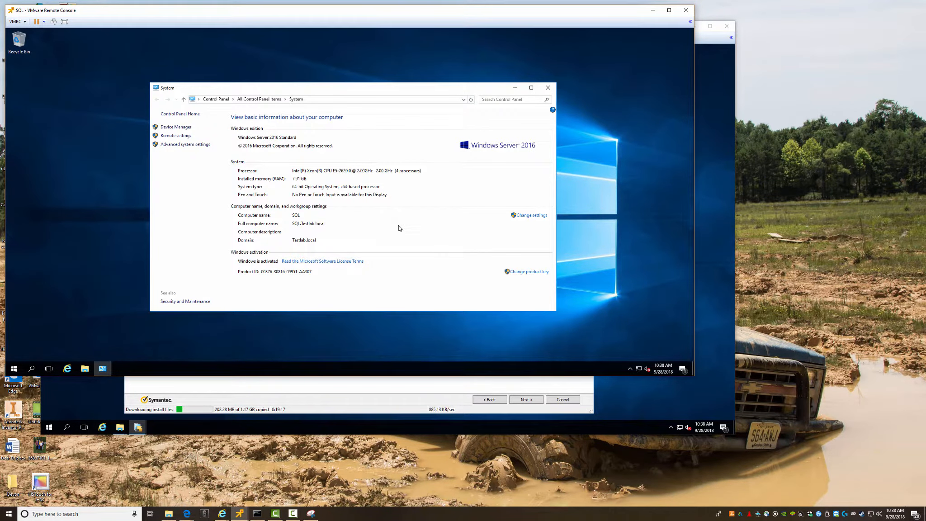
left_click(549, 89)
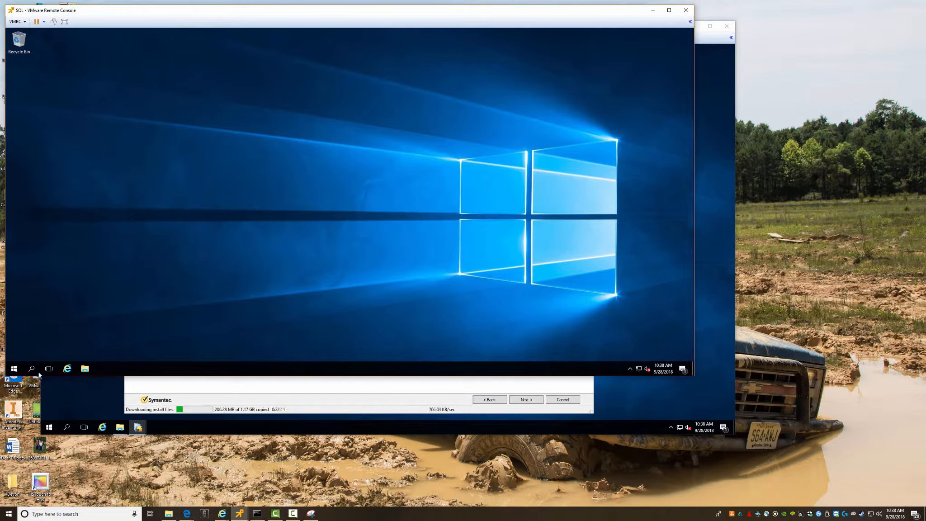
- Continue past Database Configuration and wait for the connection check to reach Review Installation Details
left_click(15, 369)
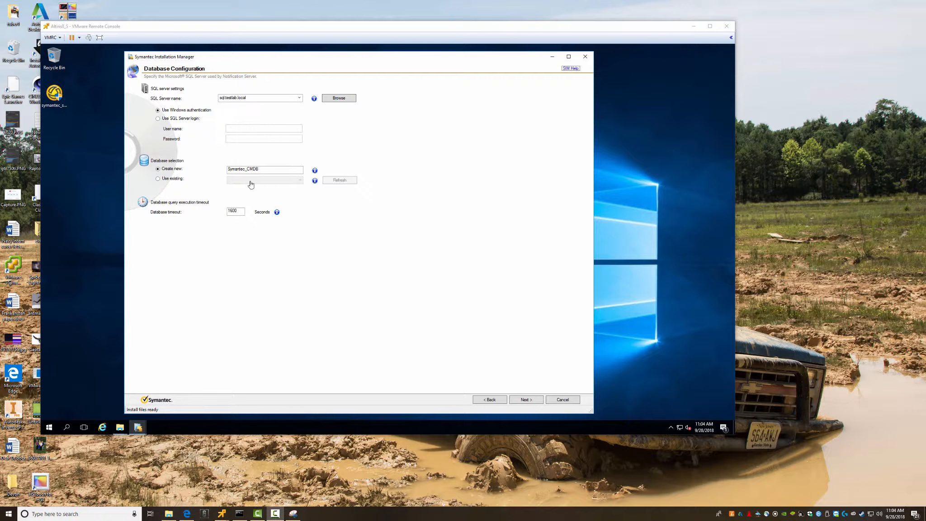
left_click(527, 402)
left_click(519, 401)
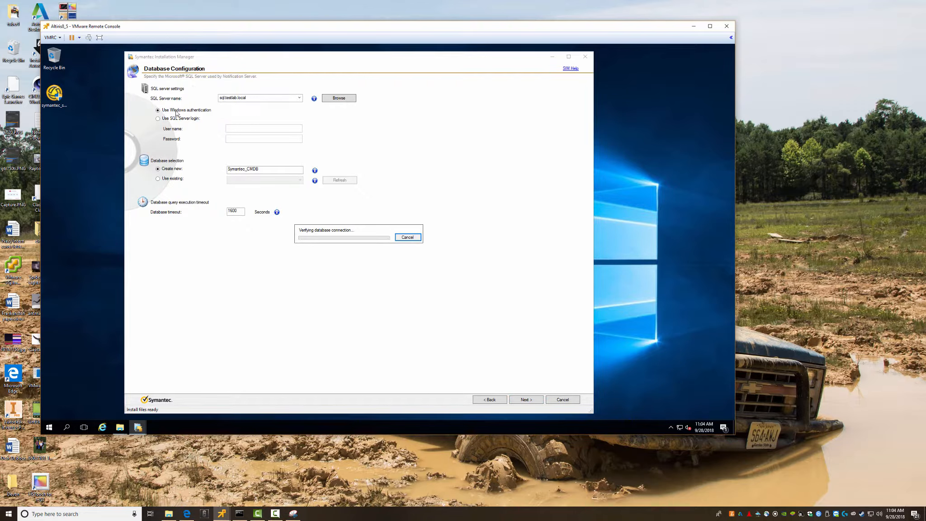
left_click(48, 427)
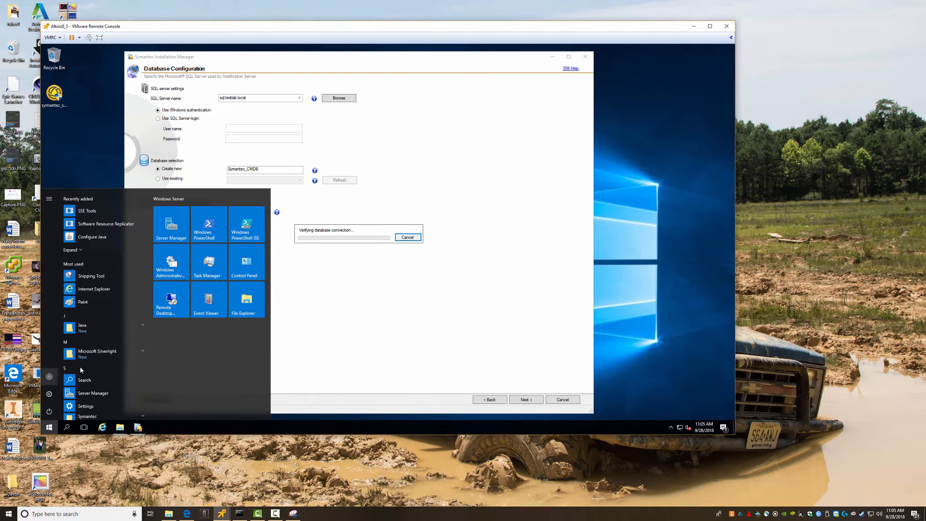
left_click(543, 271)
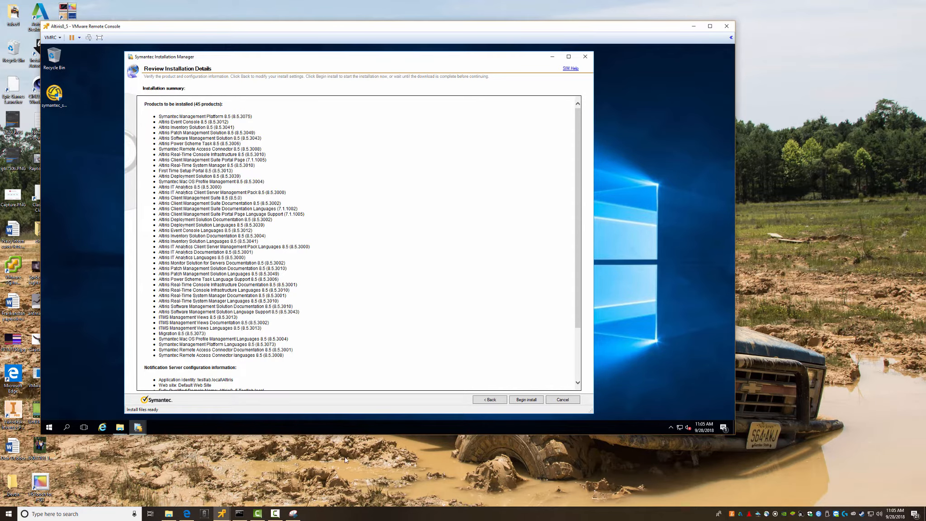
- Snip the product list, save it as 'Product', and scroll the review page down
left_click(293, 513)
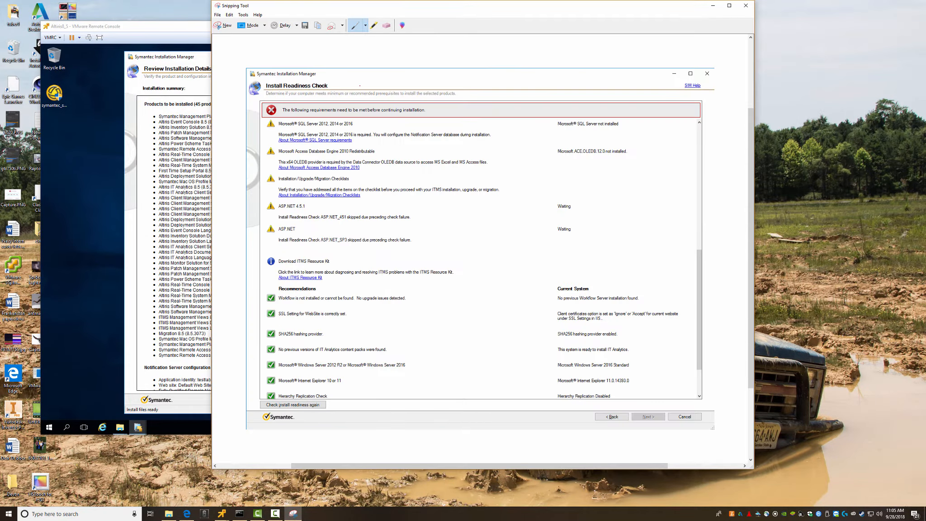
left_click(224, 25)
left_click_drag(137, 94, 324, 392)
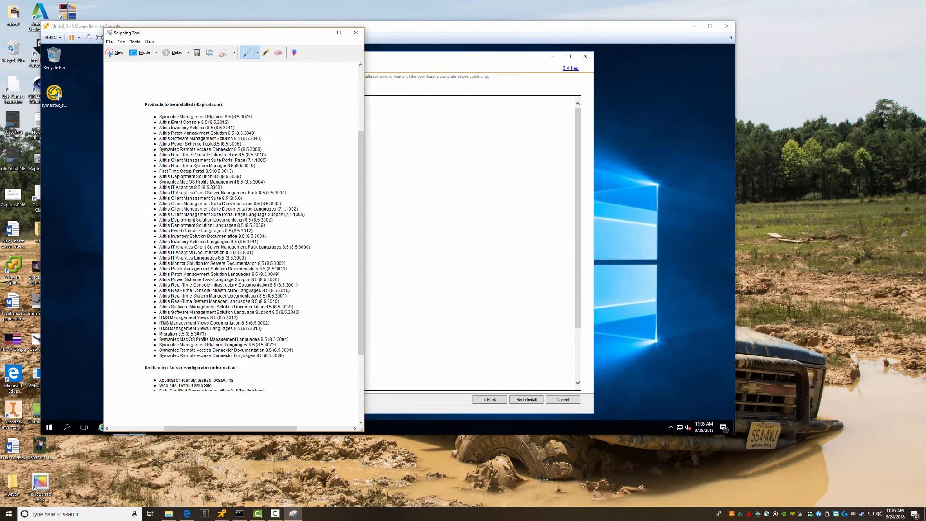
left_click(197, 52)
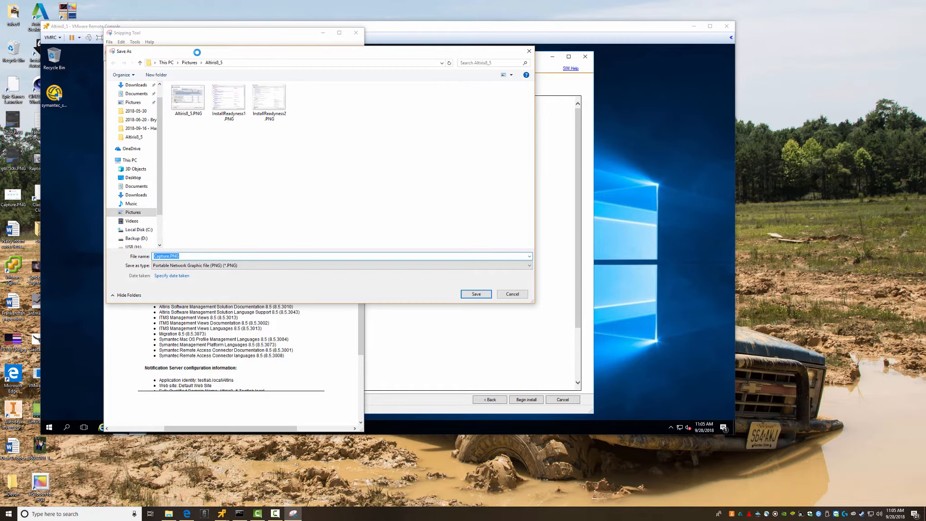
type("Product")
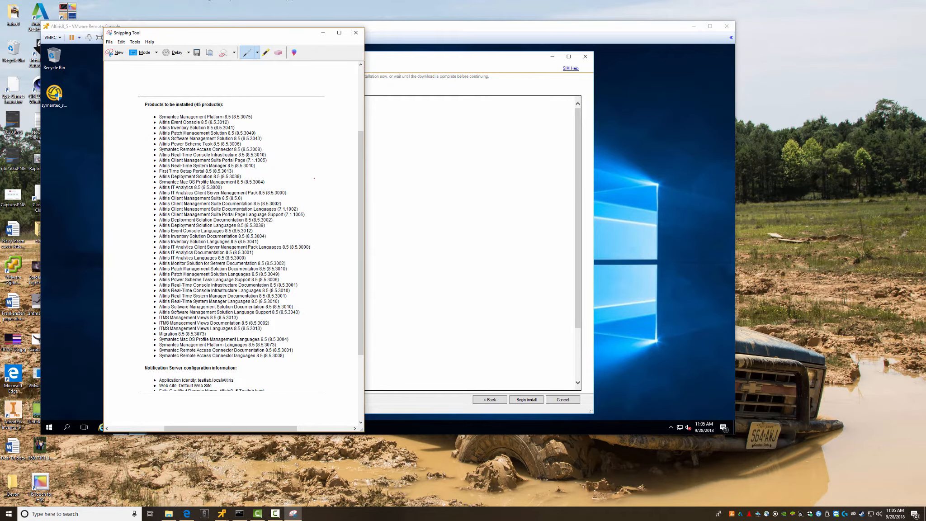
left_click(437, 207)
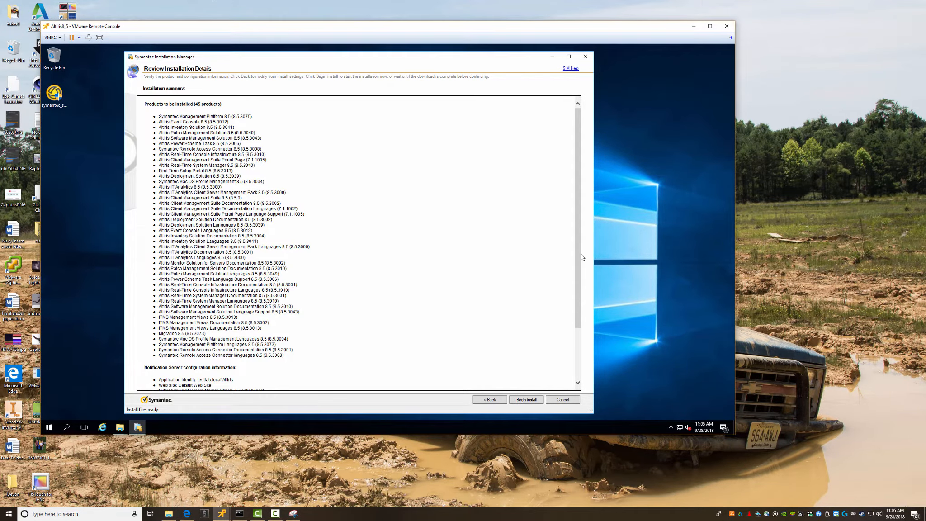
scroll(579, 260, "down", 5)
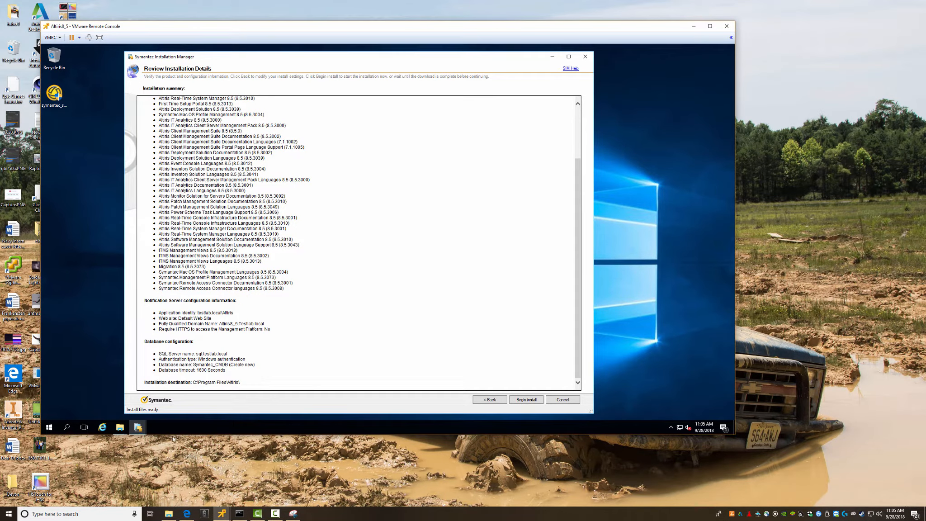
- Snip the lower part of the installation summary
left_click(292, 514)
left_click(117, 53)
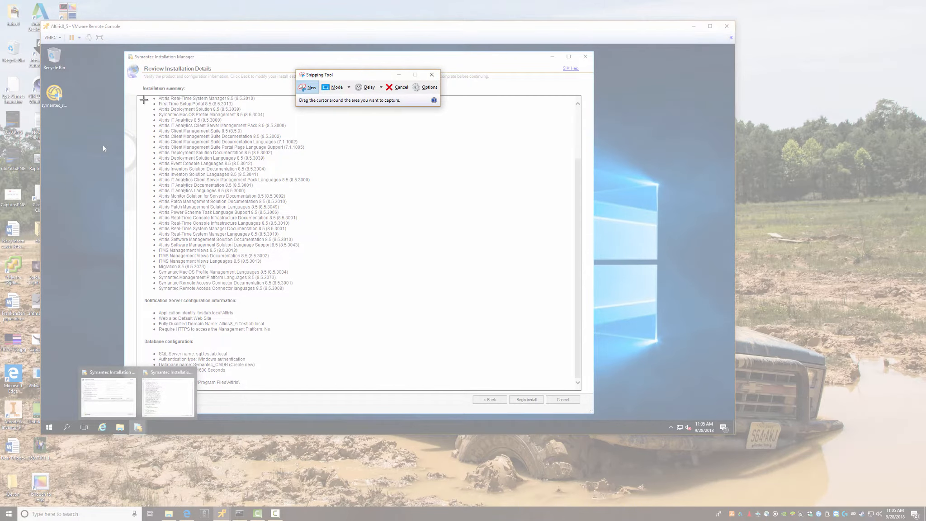
left_click_drag(144, 95, 286, 387)
left_click(355, 341)
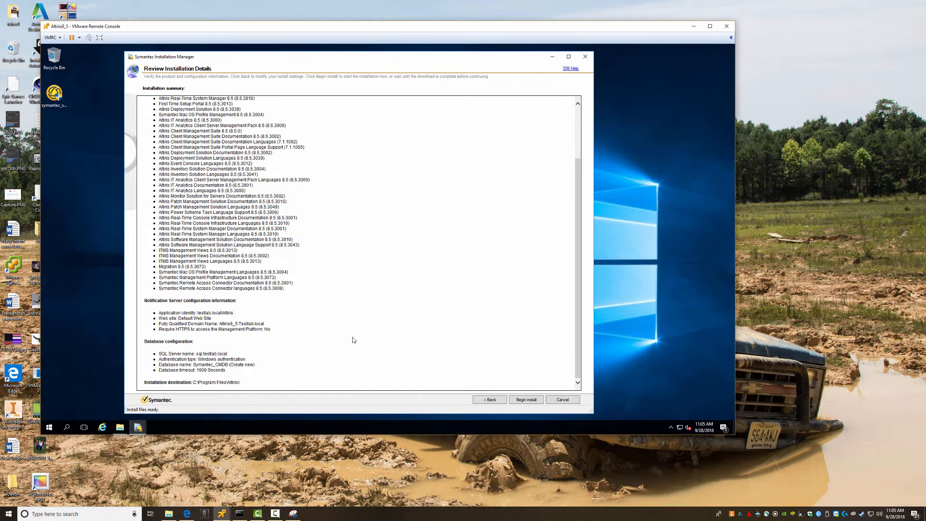
left_click(294, 513)
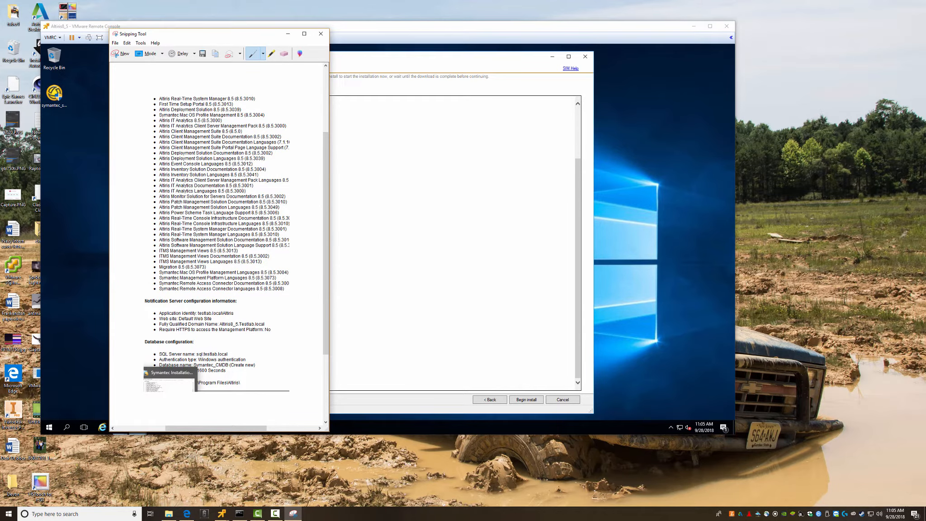
left_click_drag(192, 36, 397, 67)
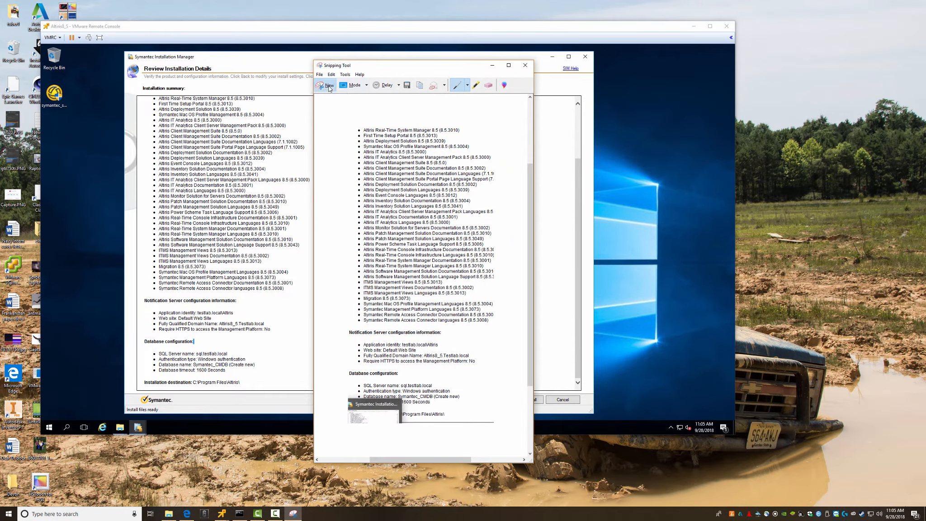
left_click(329, 88)
left_click_drag(140, 96, 322, 404)
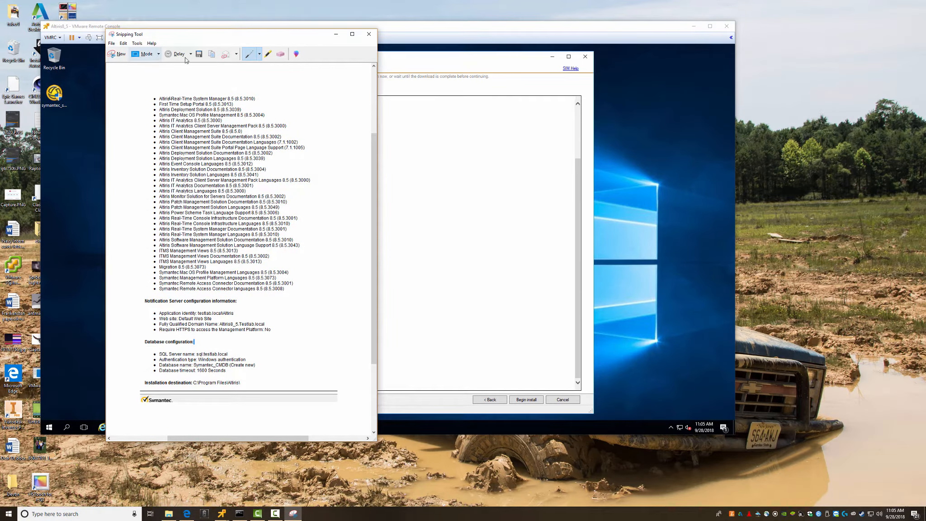
- Save the snip as 'Products' and close Snipping Tool
left_click(199, 54)
type("Produc")
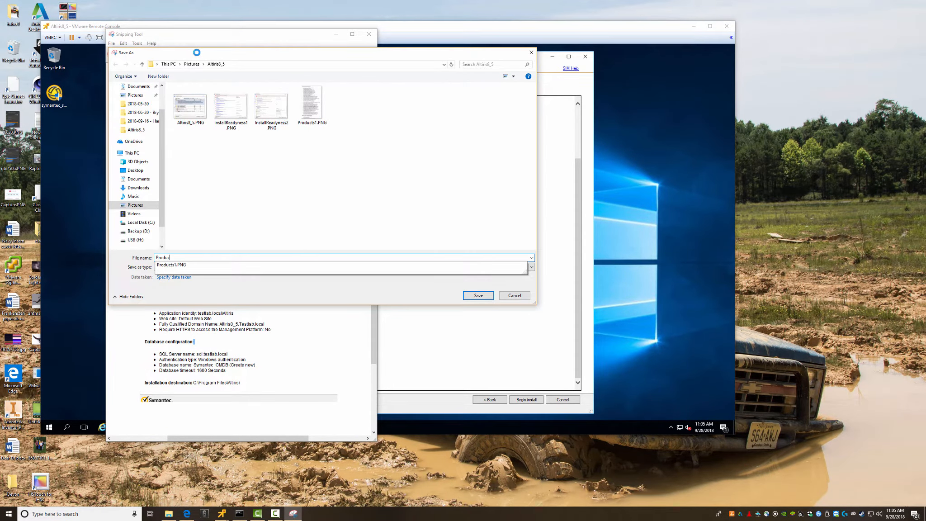
type("ts")
key("Return")
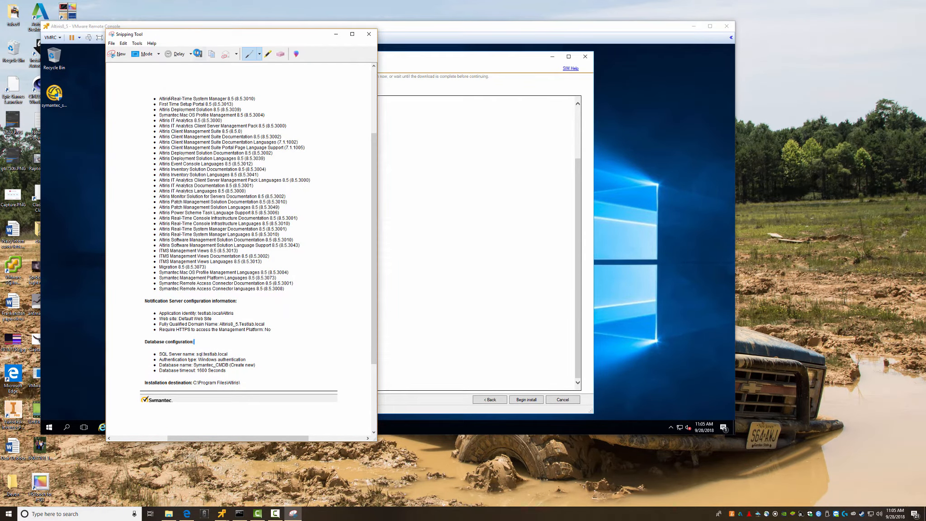
left_click(370, 34)
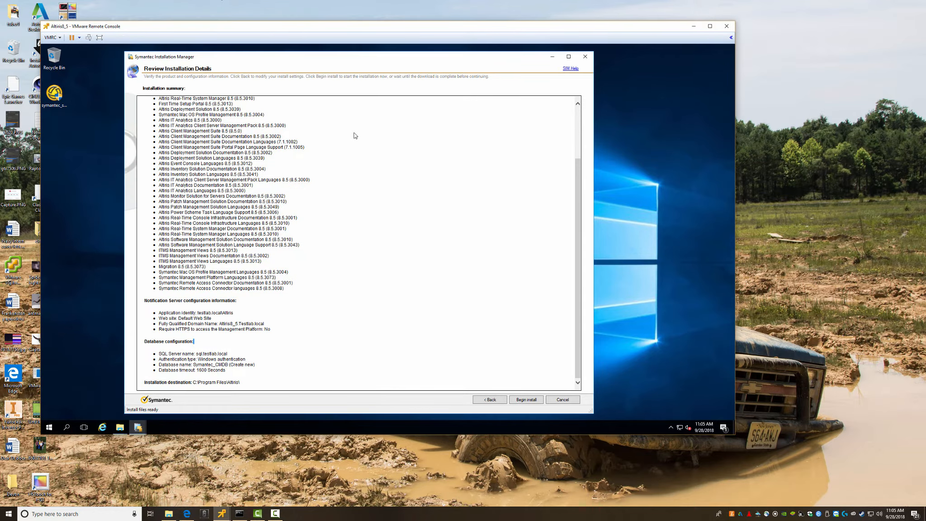
- Begin the install and, once at 100%, enter the key backup location and password
left_click(525, 401)
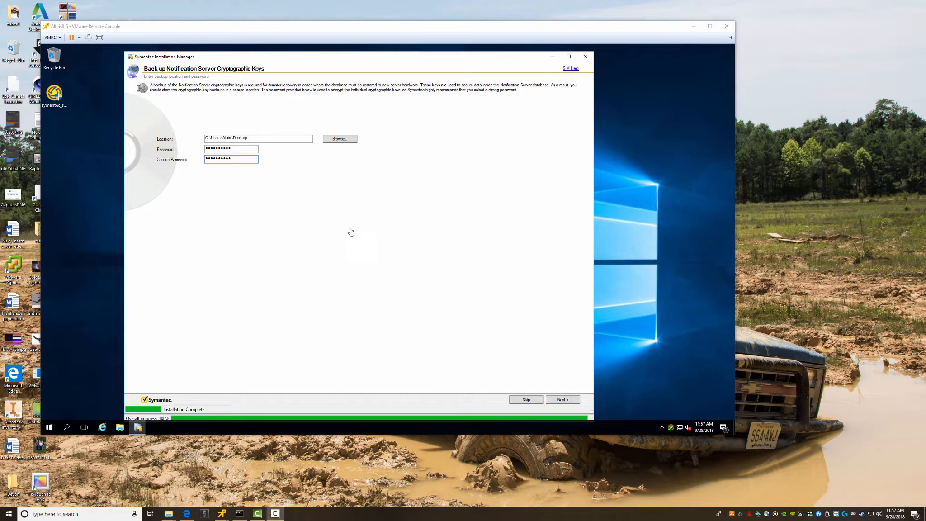
- Back up the keys, accept trial licensing, and finish with the Migration Wizard unchecked
left_click(564, 401)
left_click(562, 402)
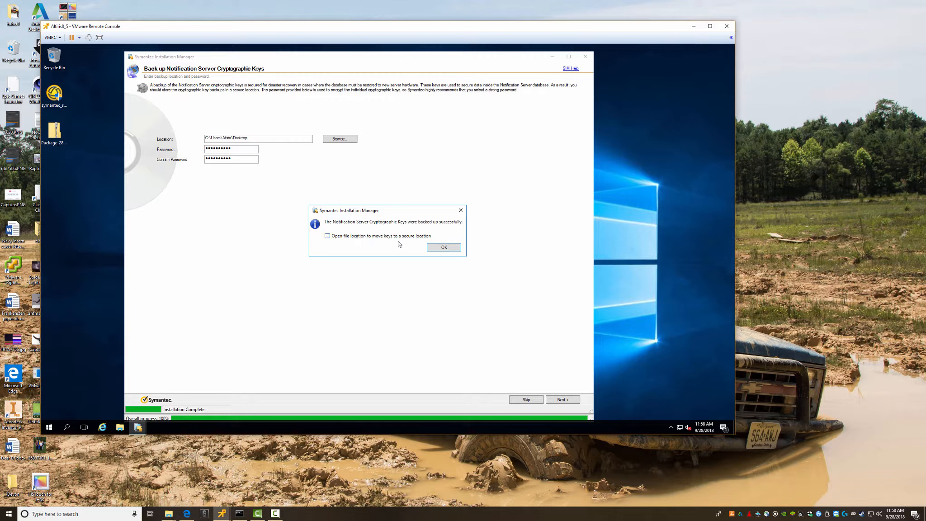
left_click(444, 247)
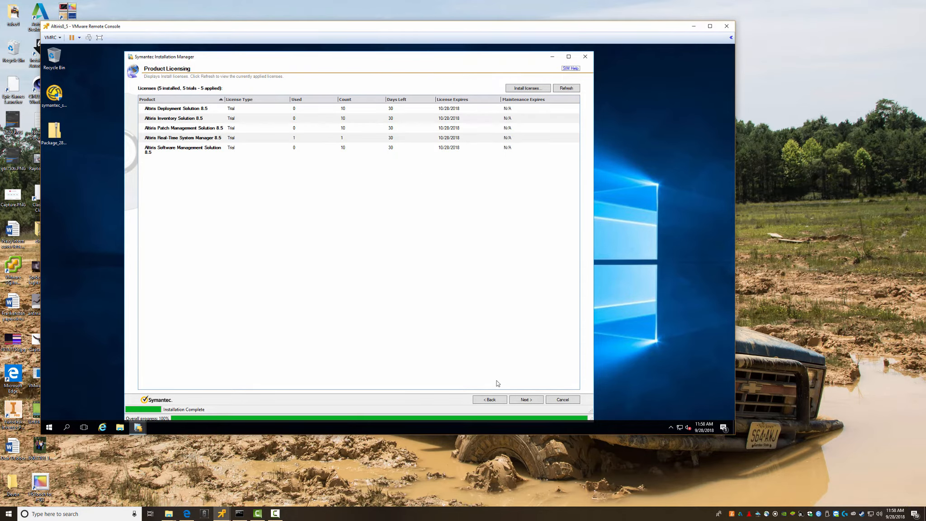
left_click(523, 401)
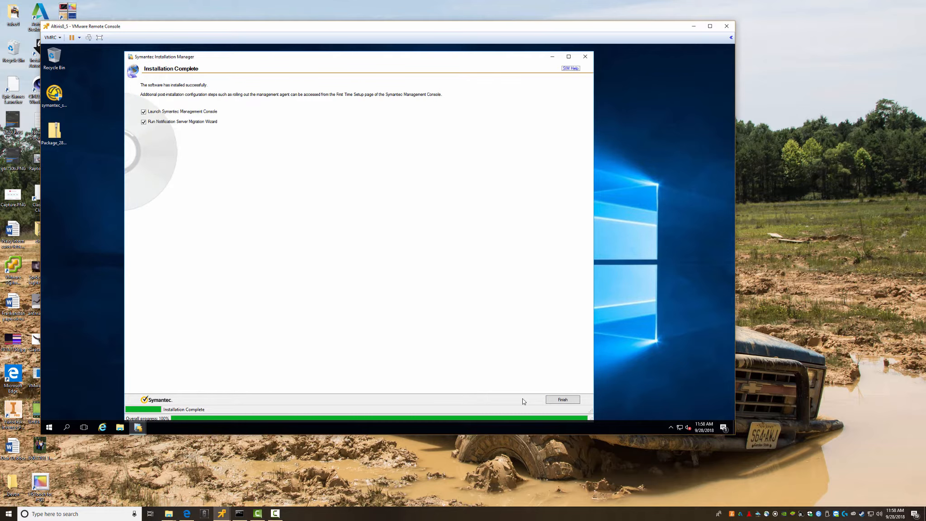
left_click(144, 122)
left_click(563, 400)
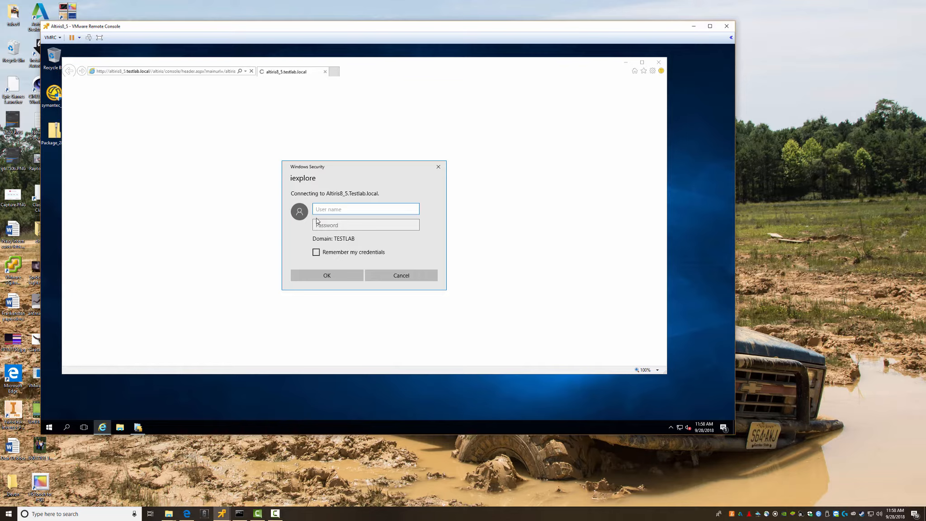
- Sign in with the account credentials and add altiris8_5.testlab.local to Trusted sites
type("Altiris")
key("Tab")
type("••")
key("Return")
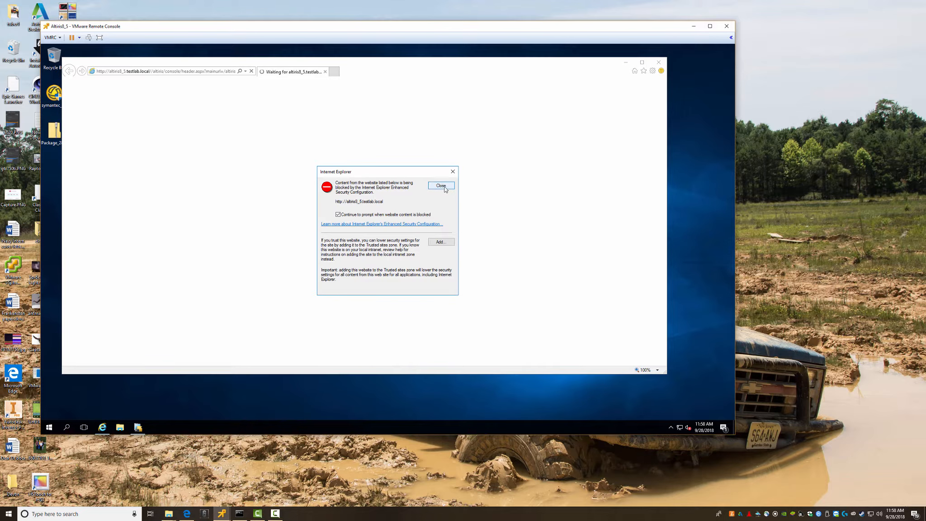
left_click(441, 242)
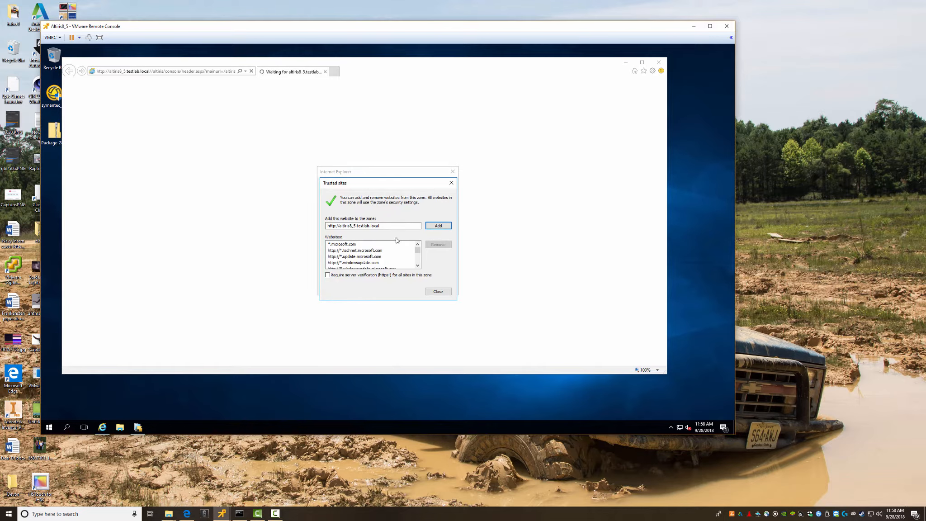
left_click(438, 225)
left_click(438, 292)
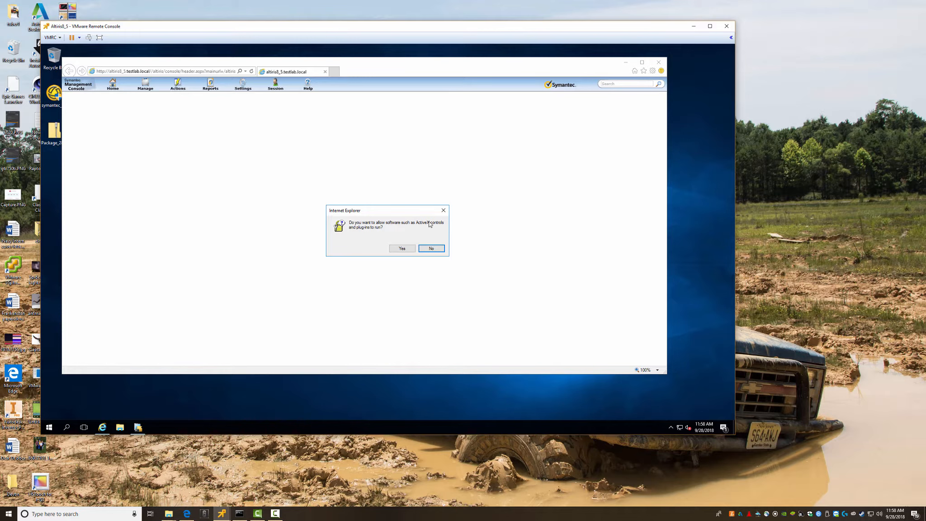
- Allow all four ActiveX control and script prompts so the Welcome page loads
left_click(402, 248)
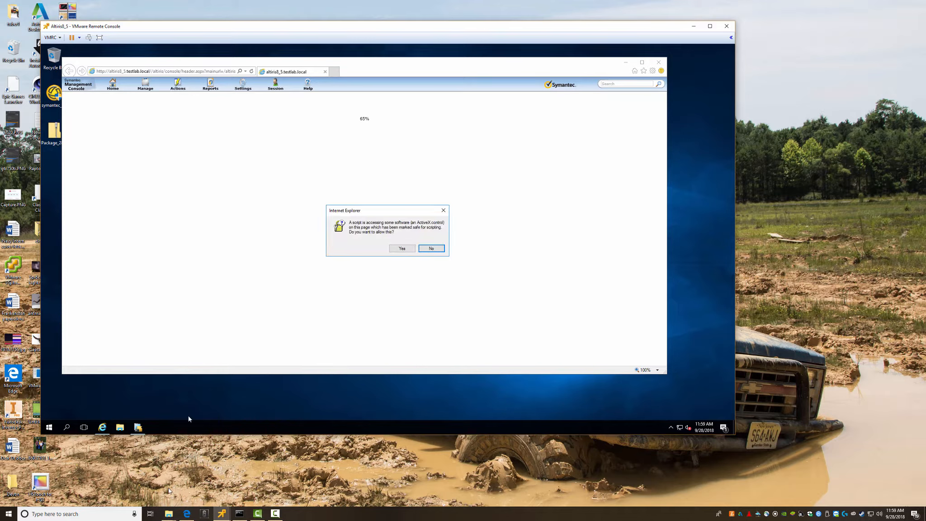
left_click(400, 249)
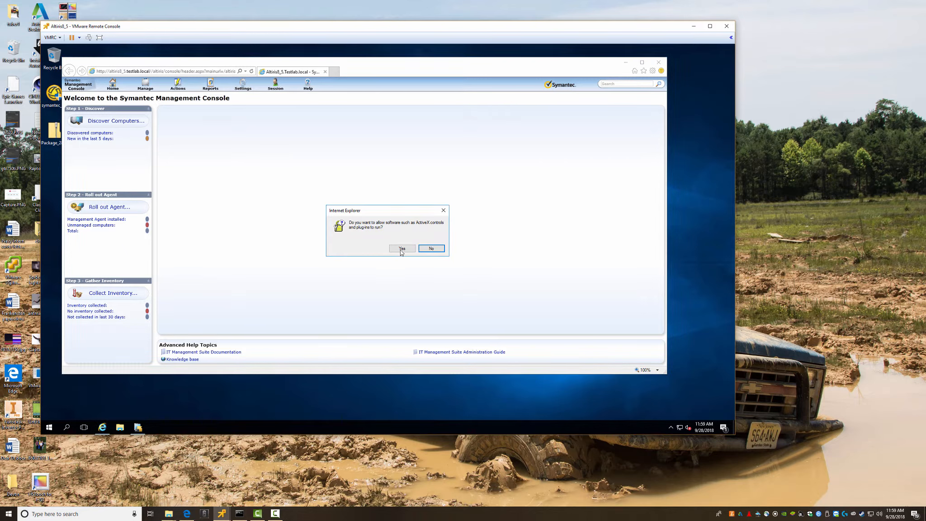
left_click(401, 249)
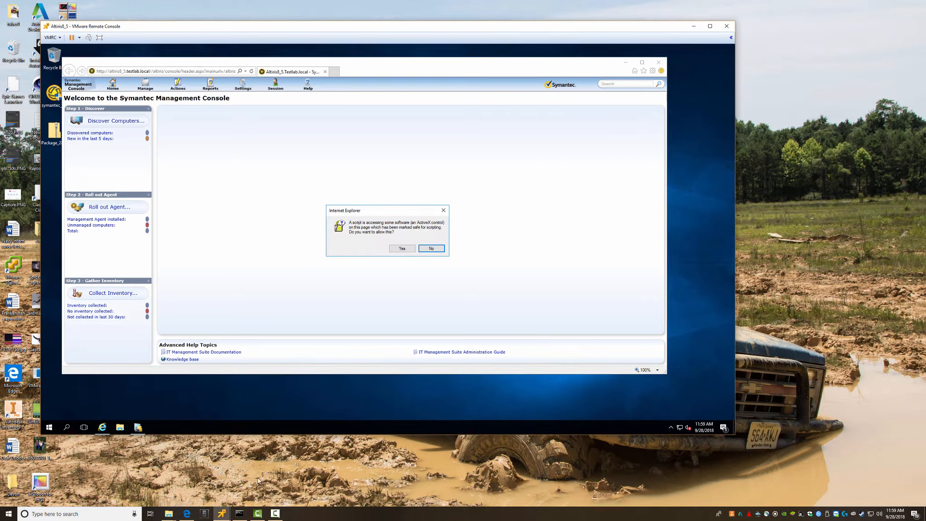
left_click(401, 249)
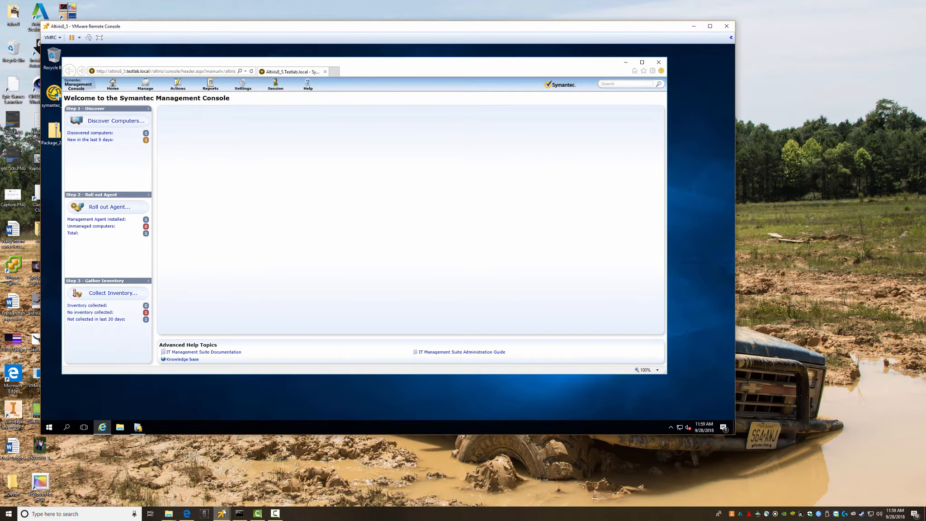
- On the Windows 10 VM, rerun the identification query, check OS Name Windows Server 2016 Standard, and minimize
mouse_move(222, 514)
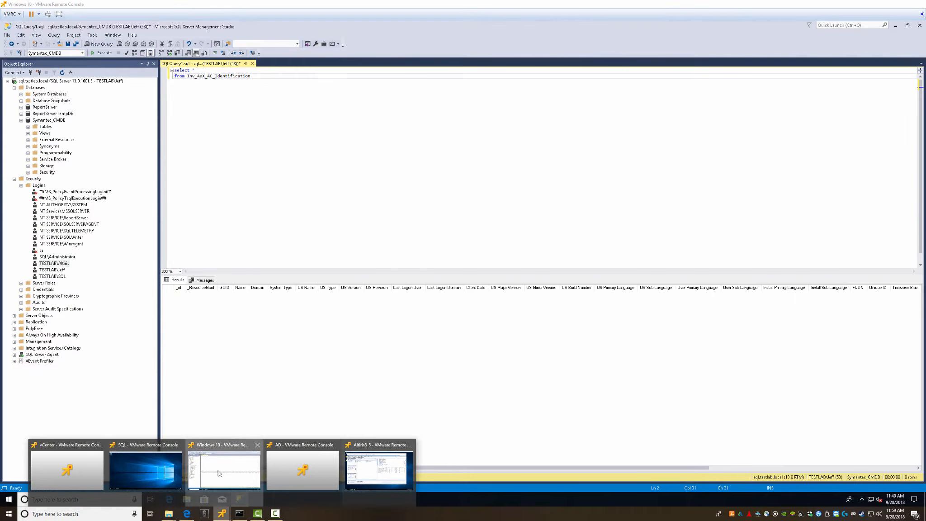
left_click(224, 470)
left_click(103, 53)
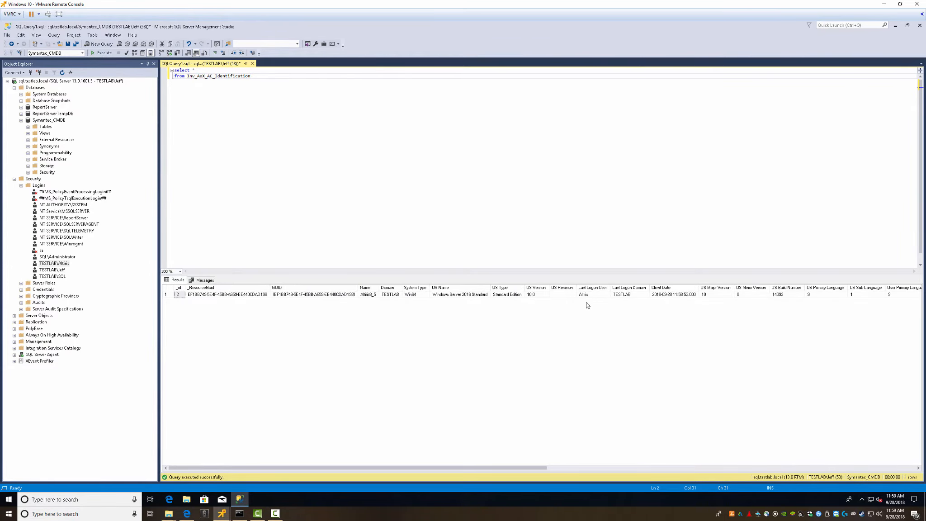
left_click(498, 295)
left_click(446, 298)
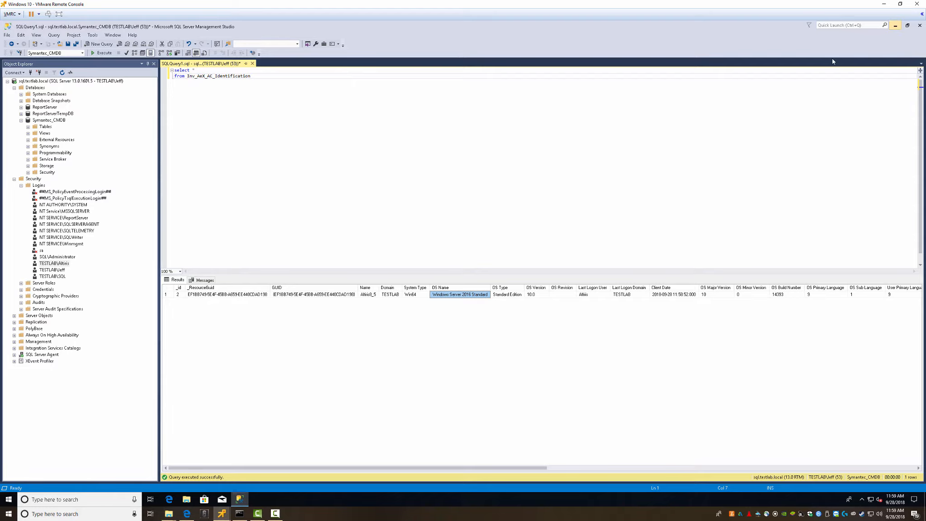
left_click(895, 26)
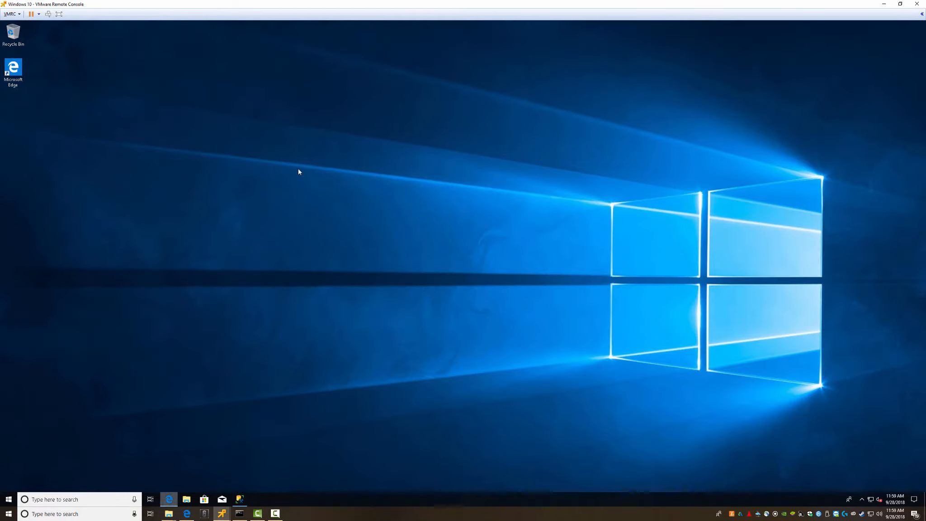
- In Edge, replace the YouTube address with altiris8, pause the video, and minimize the client VM
left_click(168, 499)
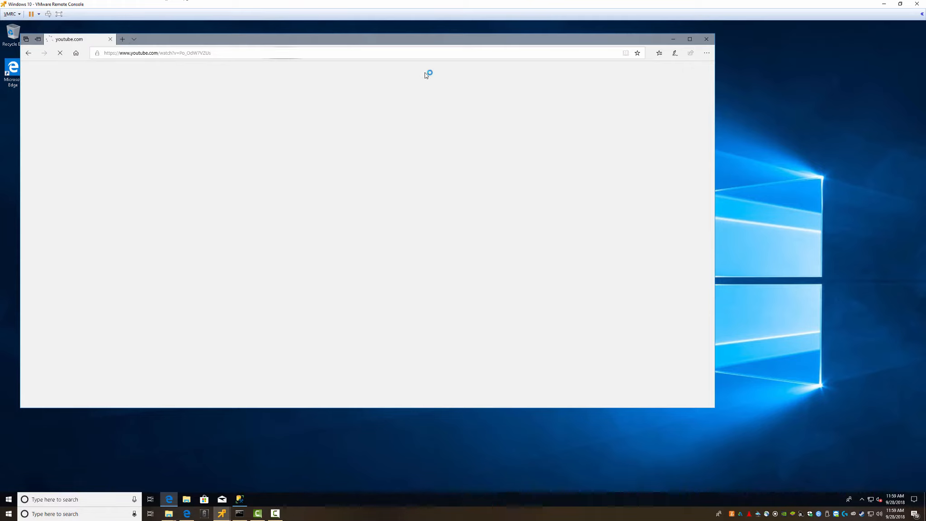
left_click(229, 55)
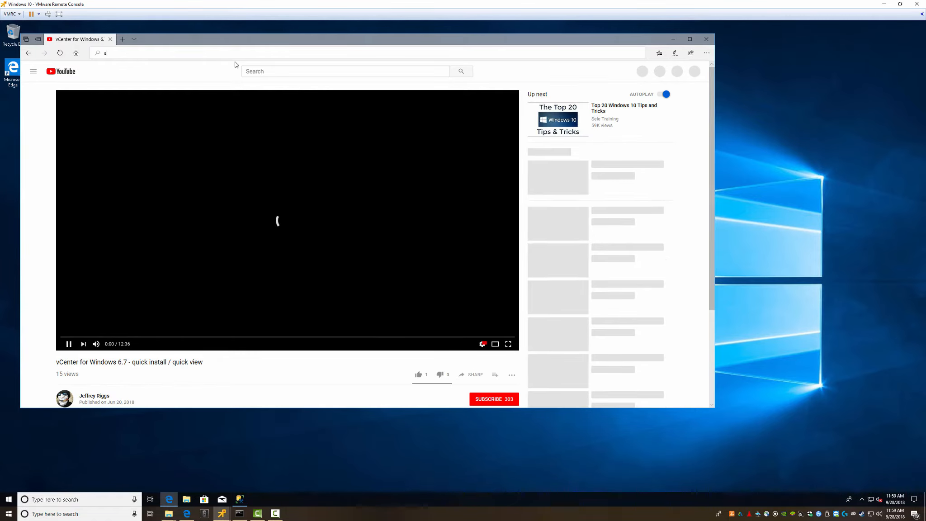
type("altiris")
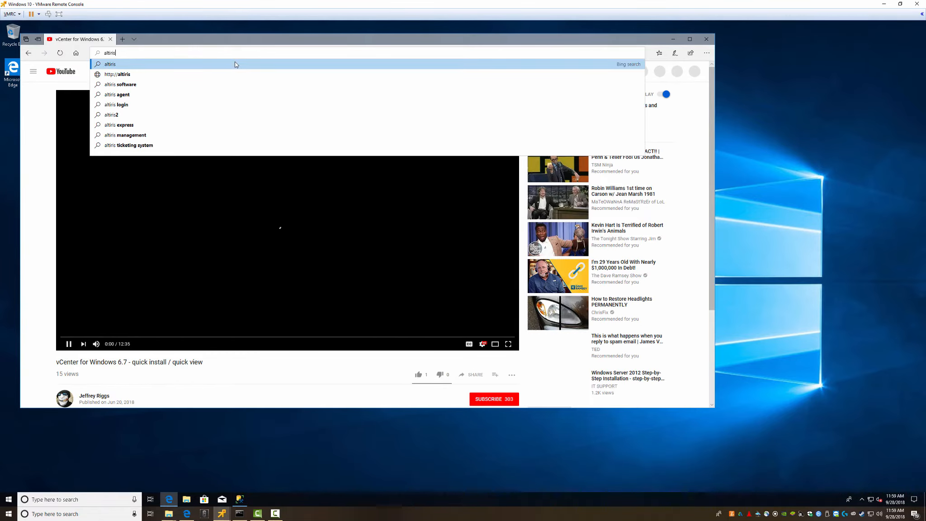
type("8")
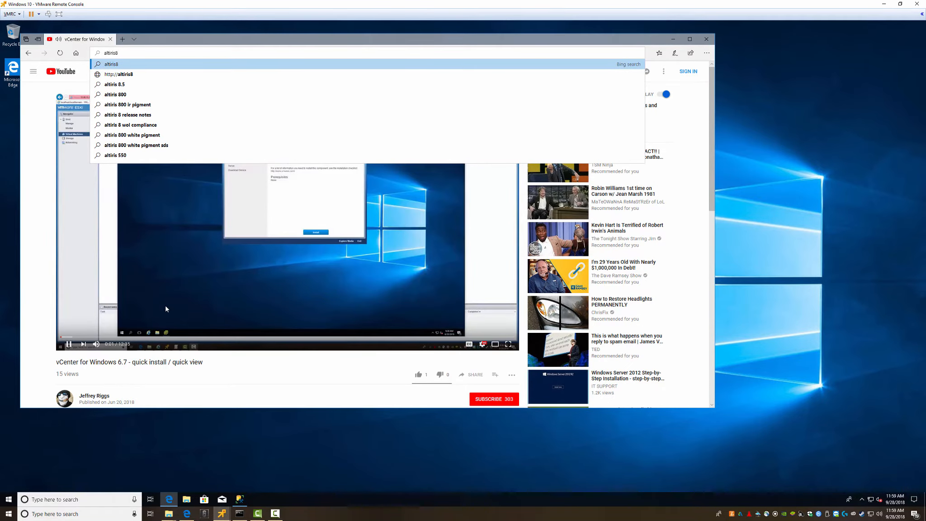
left_click(96, 296)
left_click(885, 5)
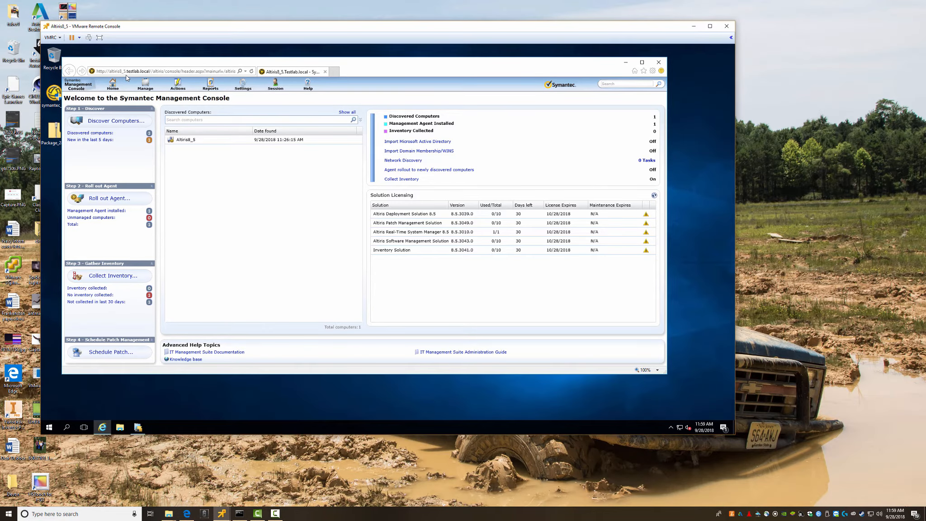
- Close Symantec Installation Manager and the IE console window, then minimize the Altiris8_5 VM
key("alt+Tab")
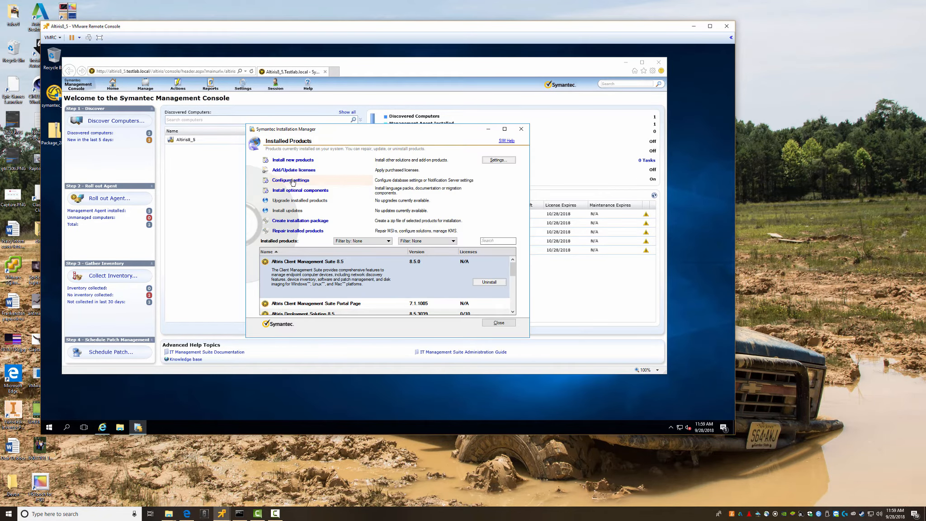
left_click(522, 129)
left_click(659, 62)
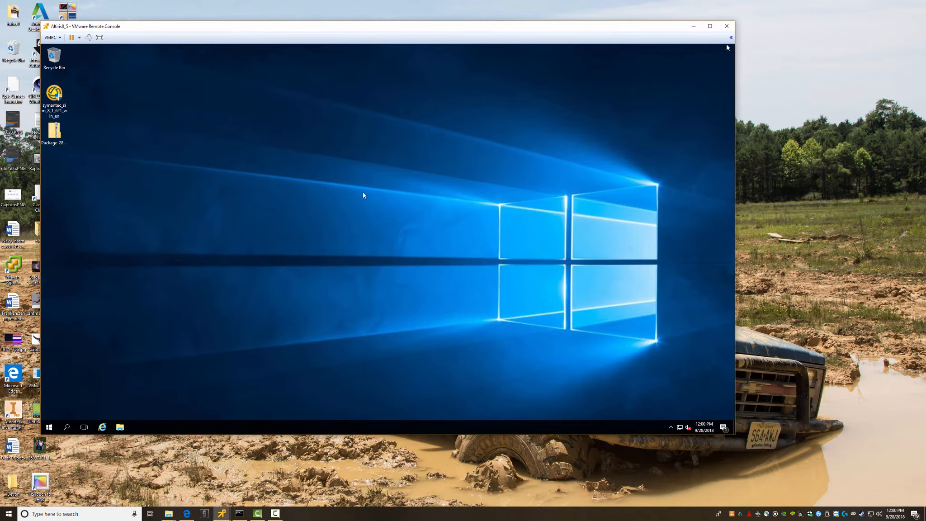
left_click(694, 26)
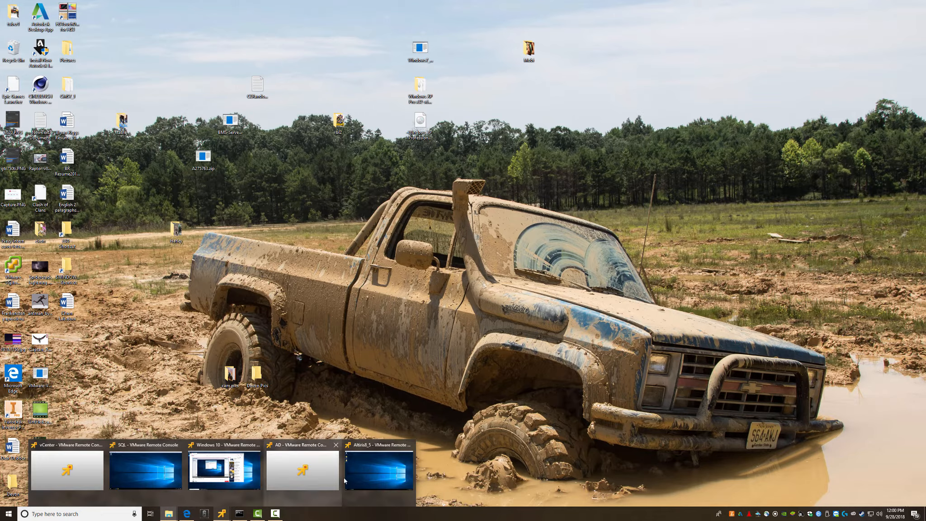
- On the client VM, complete the Edge address to altiris8_5.testlab.local/altiris and load it
left_click(236, 474)
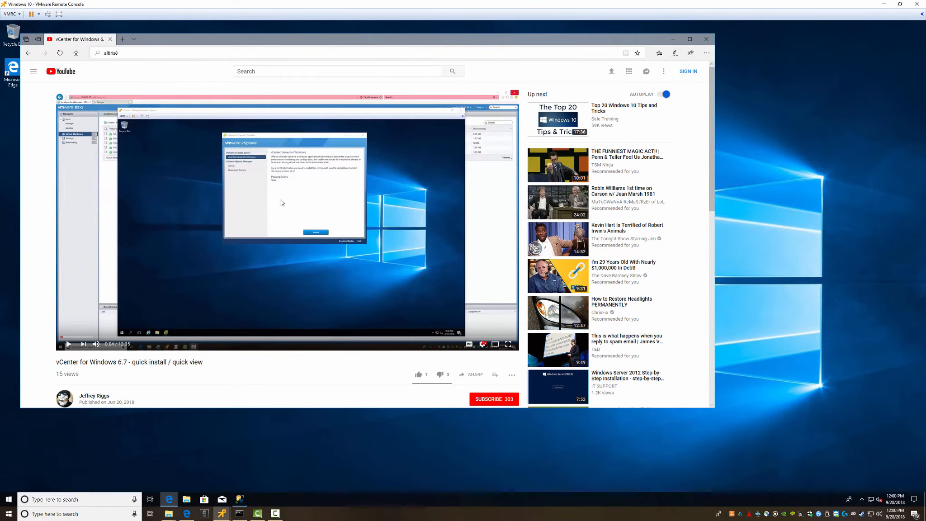
left_click(135, 53)
left_click(137, 55)
type("testl")
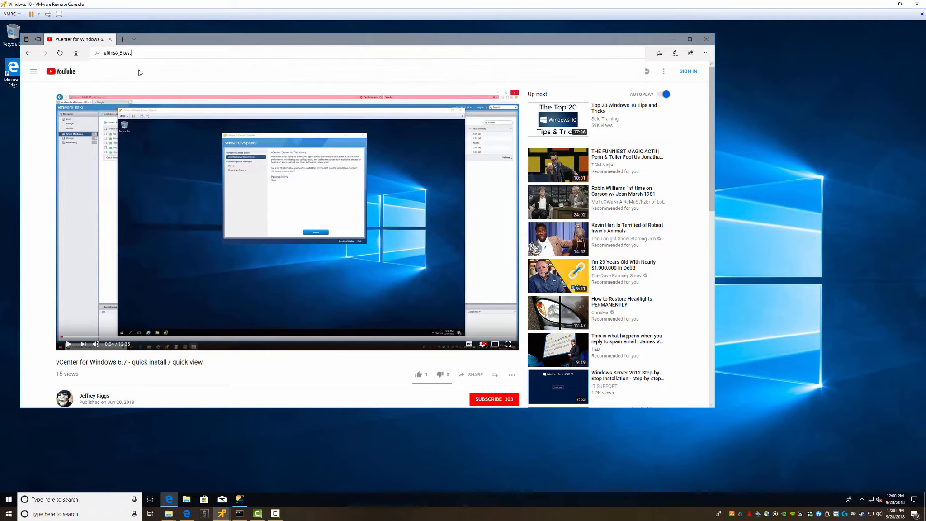
type("ab")
type(".local/a")
type("ltiris")
key("Return")
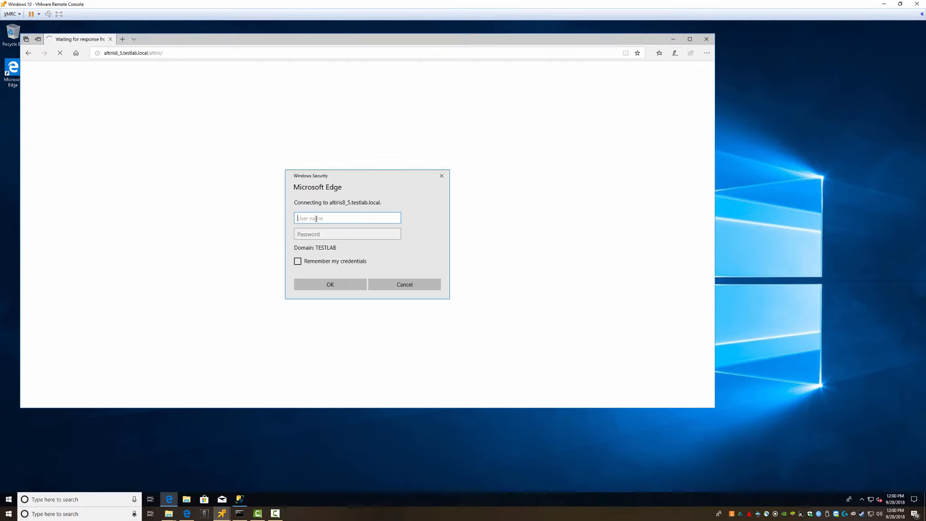
- Sign in to the Altiris console with the user name and password, then choose Install Microsoft Silverlight
type("ltiris")
key("Tab")
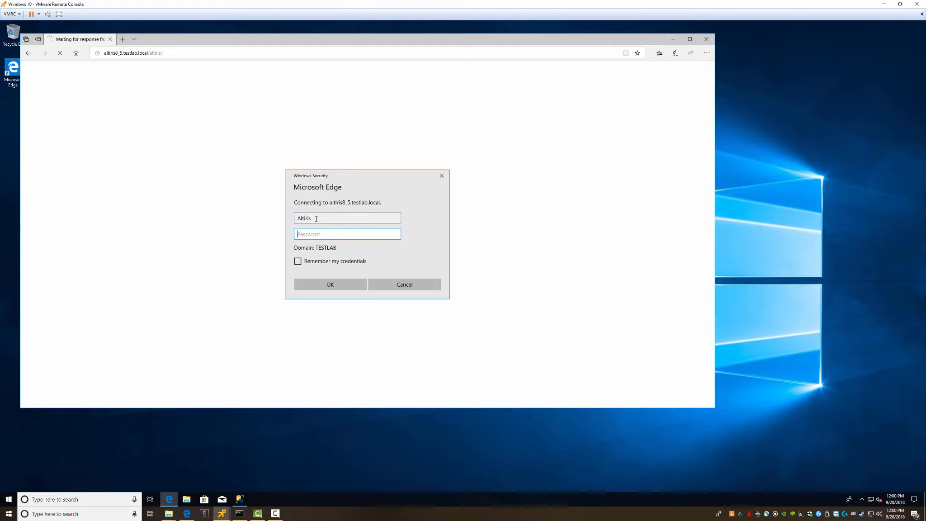
type("P@ssw0rd")
key("Return")
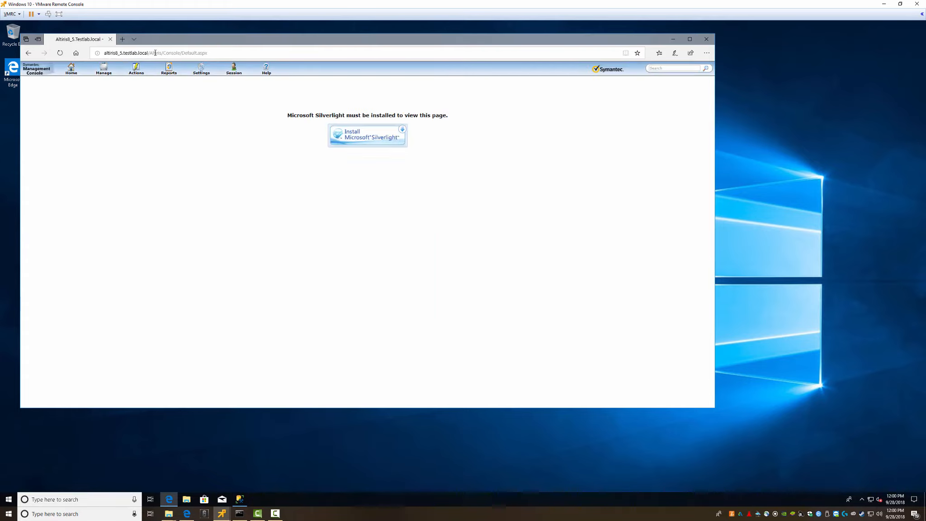
left_click(351, 136)
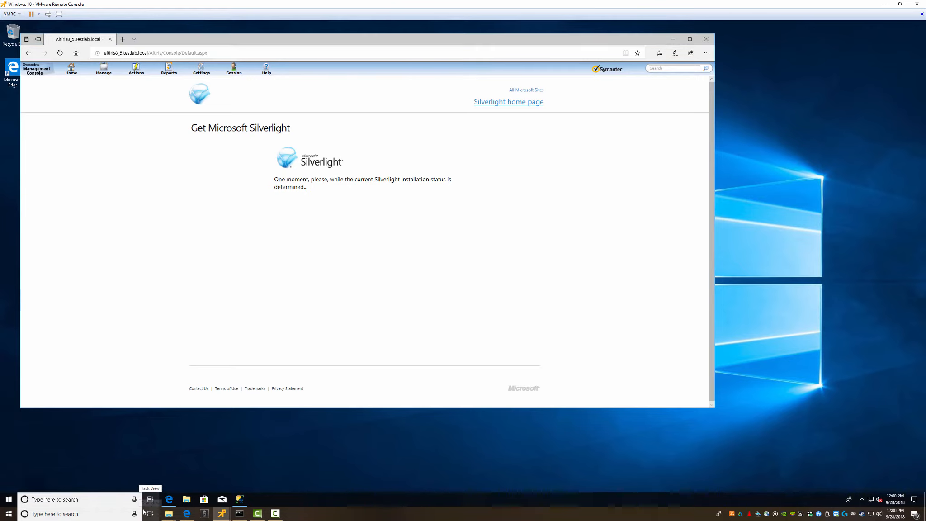
- Launch Internet Explorer via Run with iexplore, then return to the console address in Edge
key("super+r")
type("iexplore")
key("Return")
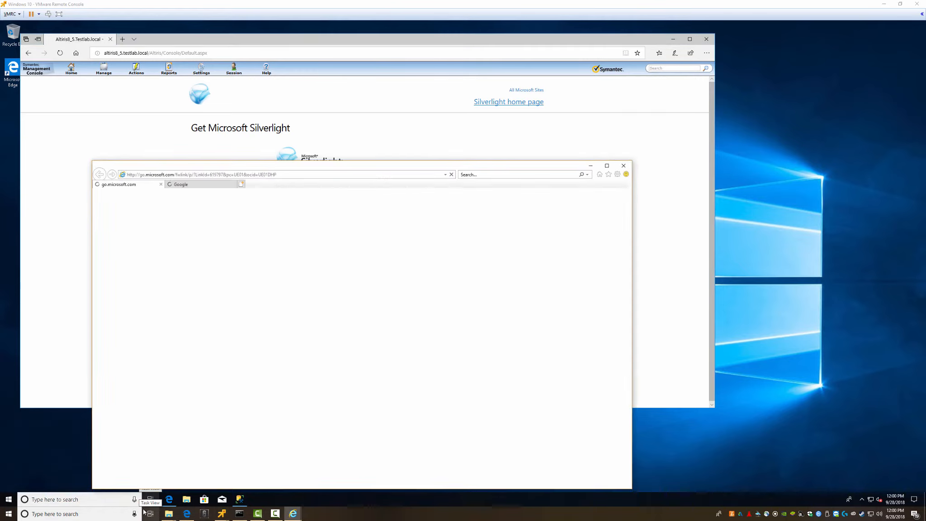
left_click_drag(286, 168, 272, 134)
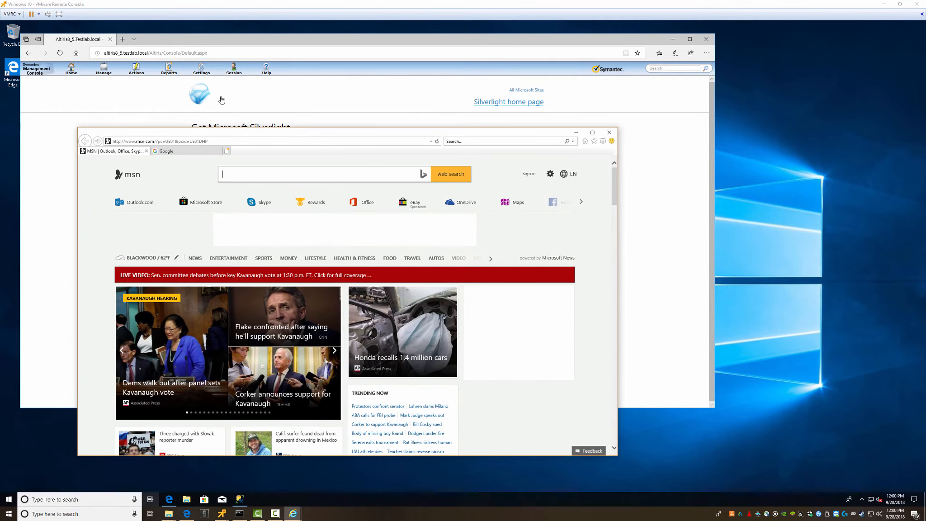
left_click(215, 58)
left_click(209, 53)
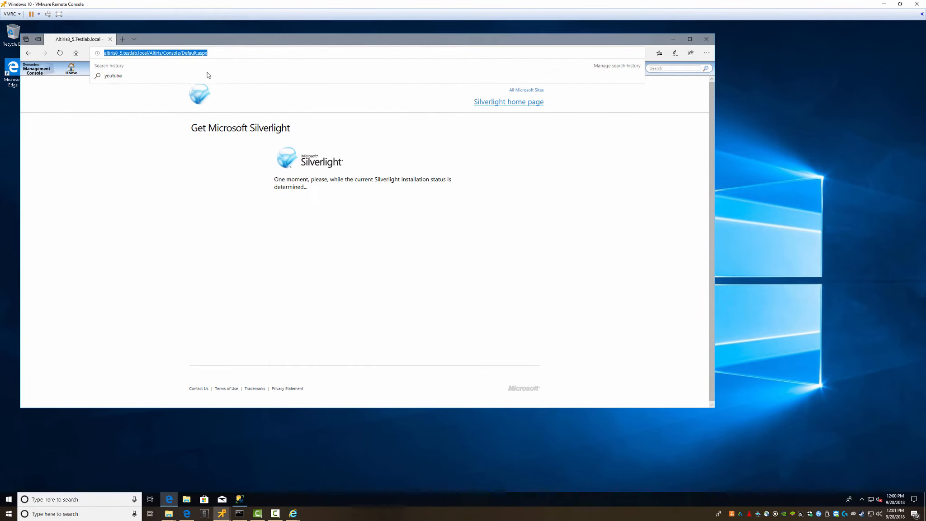
- Minimize SQL Server Management Studio and launch Internet Explorer via a Start-menu search for iexplore
left_click(261, 133)
key("alt+Tab")
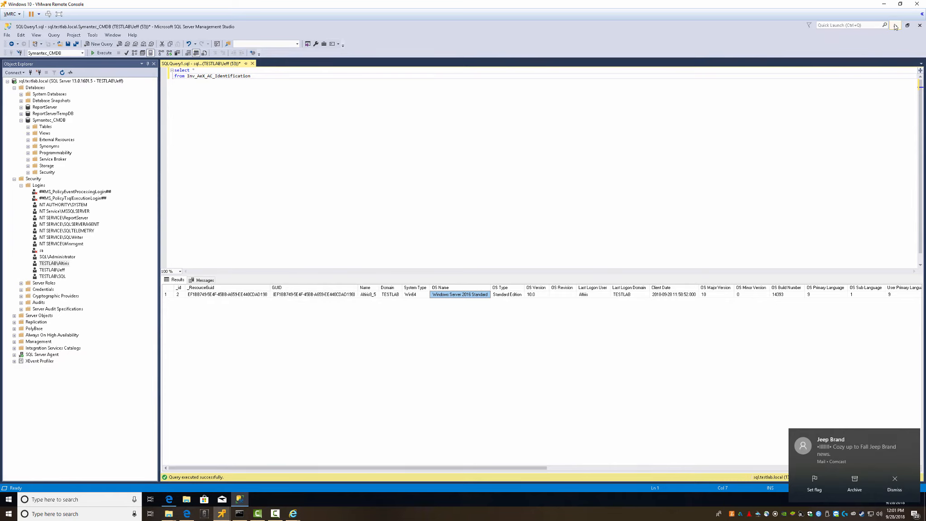
left_click(896, 26)
key("ctrl+c")
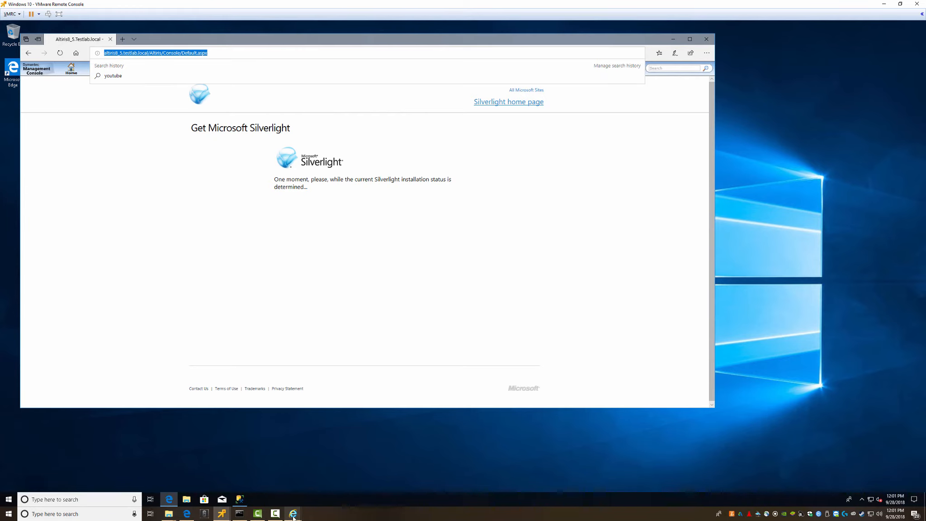
left_click(8, 500)
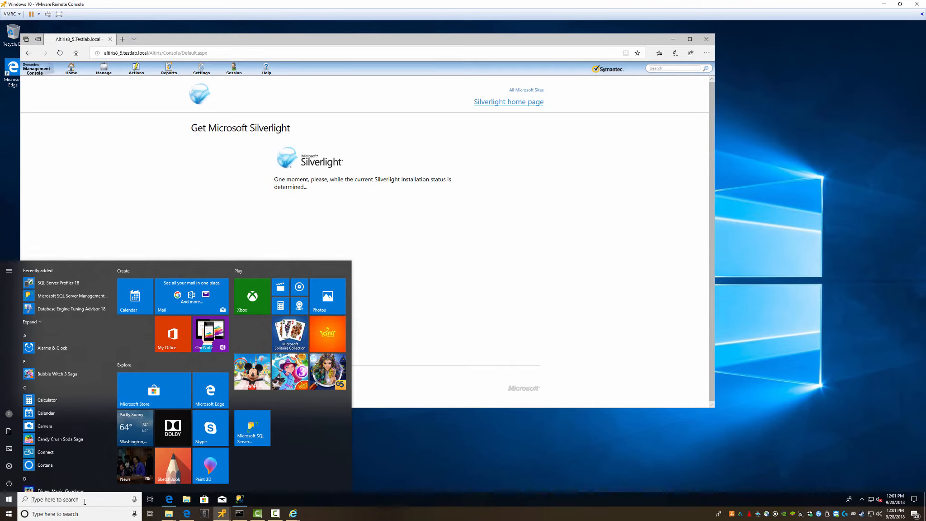
type("iexplore")
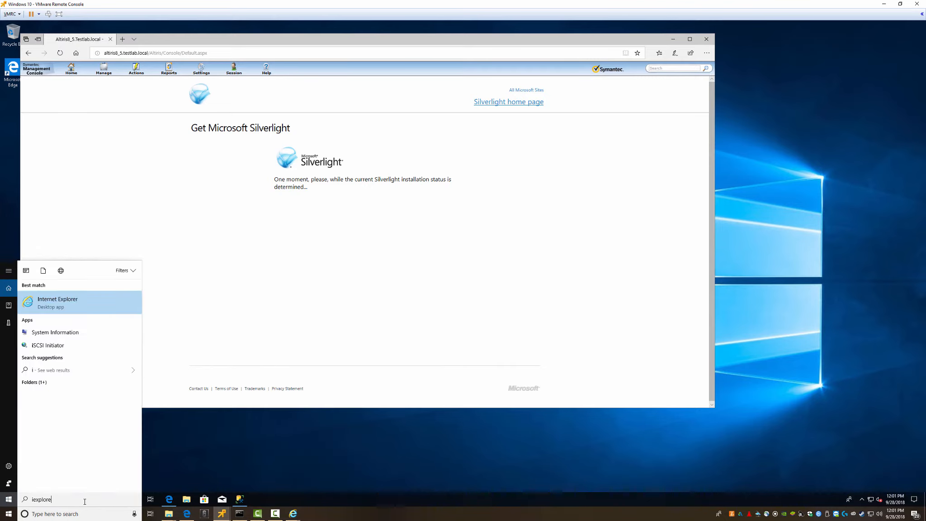
key("Return")
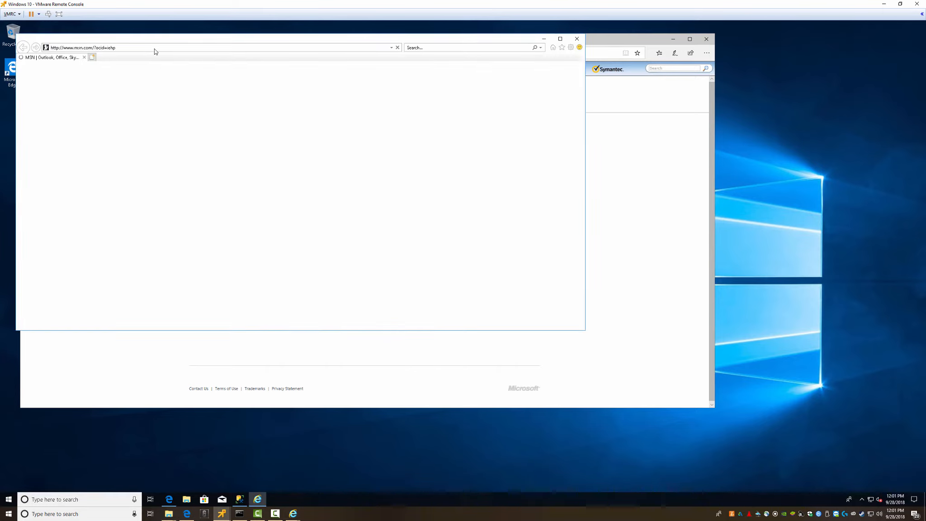
- Load altiris8_5.testlab.local/Altiris/Console/Default.aspx in Internet Explorer
left_click(132, 47)
key("ctrl+v")
key("Return")
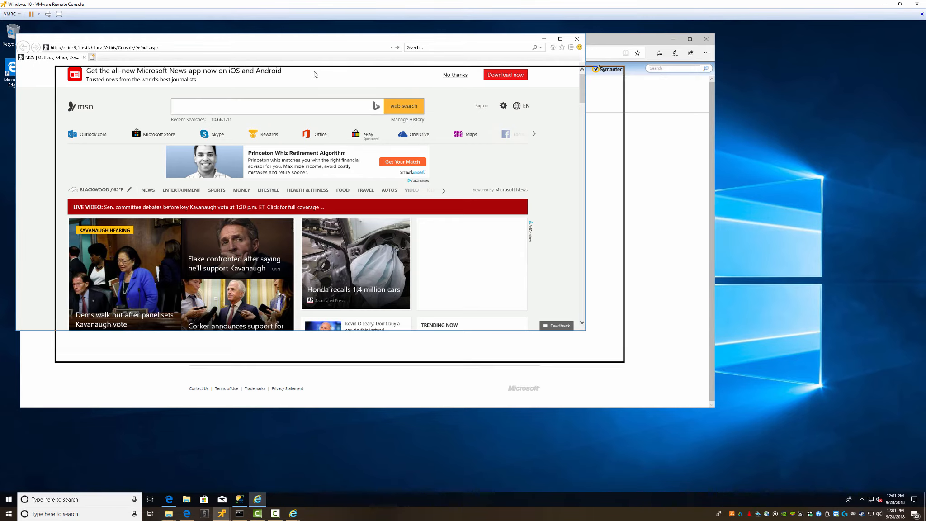
left_click_drag(312, 39, 308, 101)
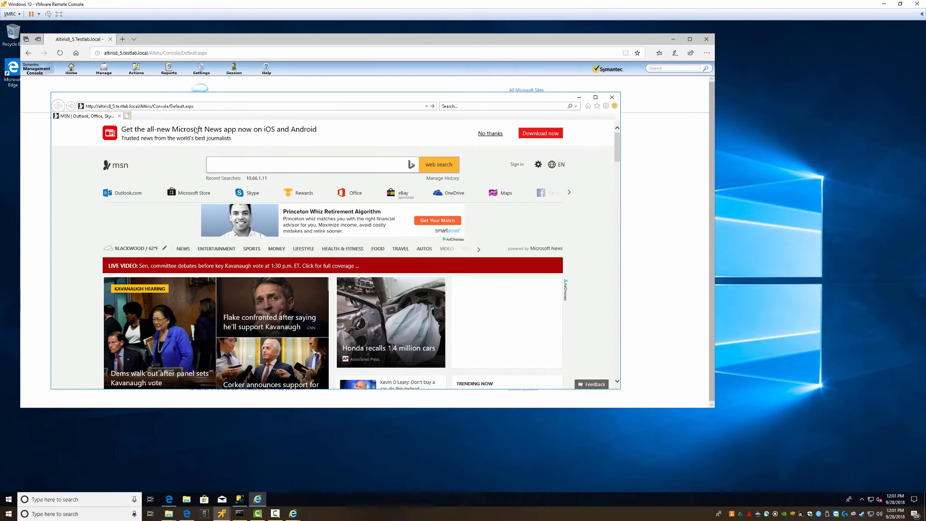
left_click(216, 106)
key("Return")
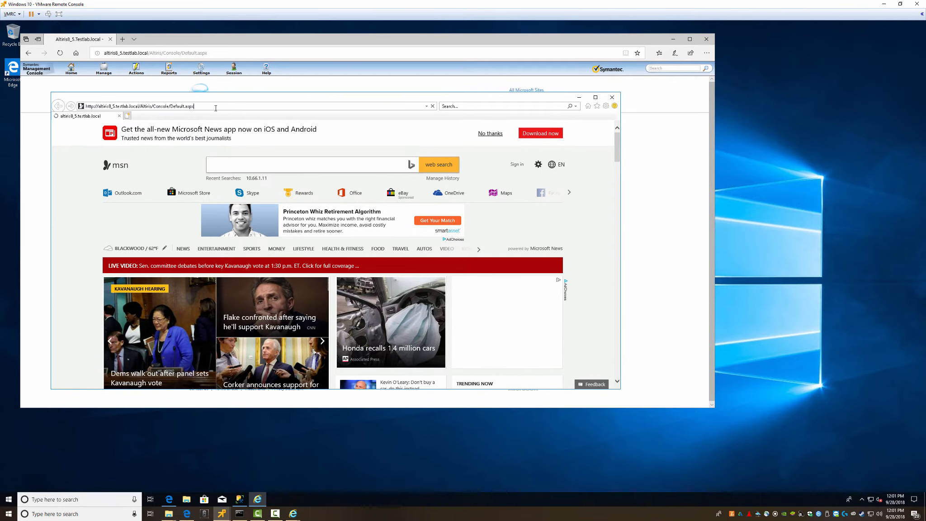